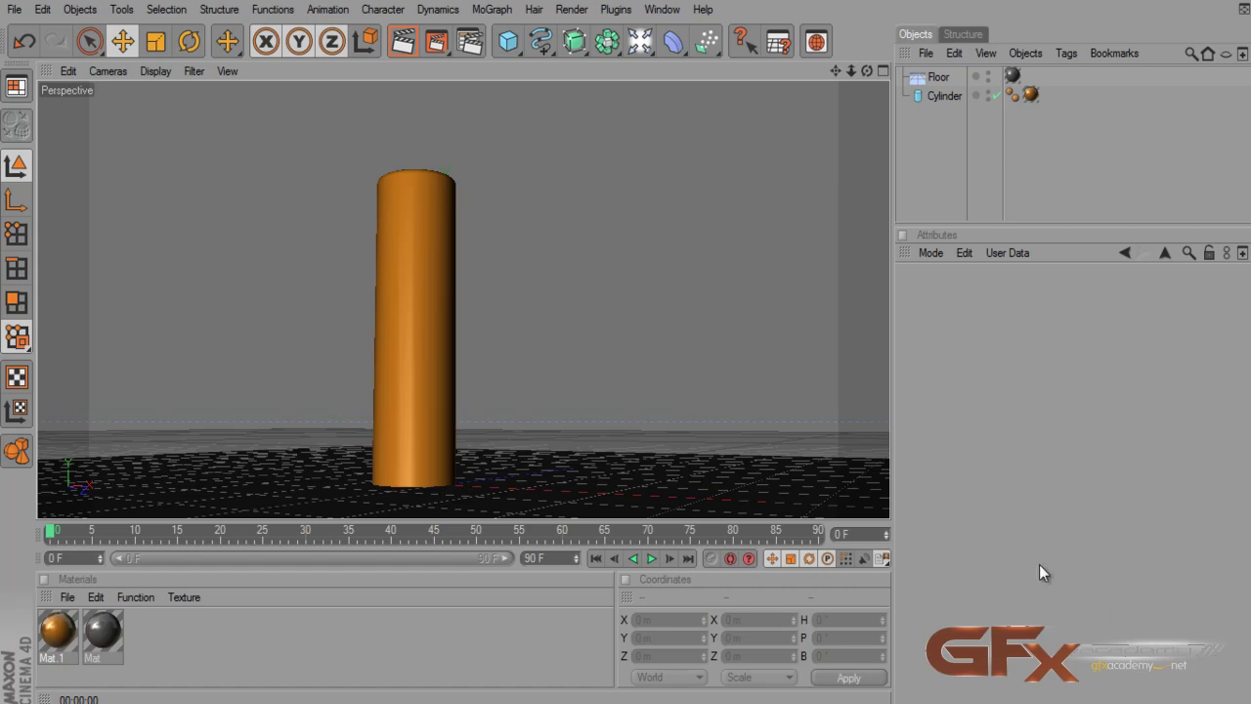
left_click_drag(1015, 237, 1017, 299)
left_click(945, 78)
left_click(947, 93)
left_click(939, 141)
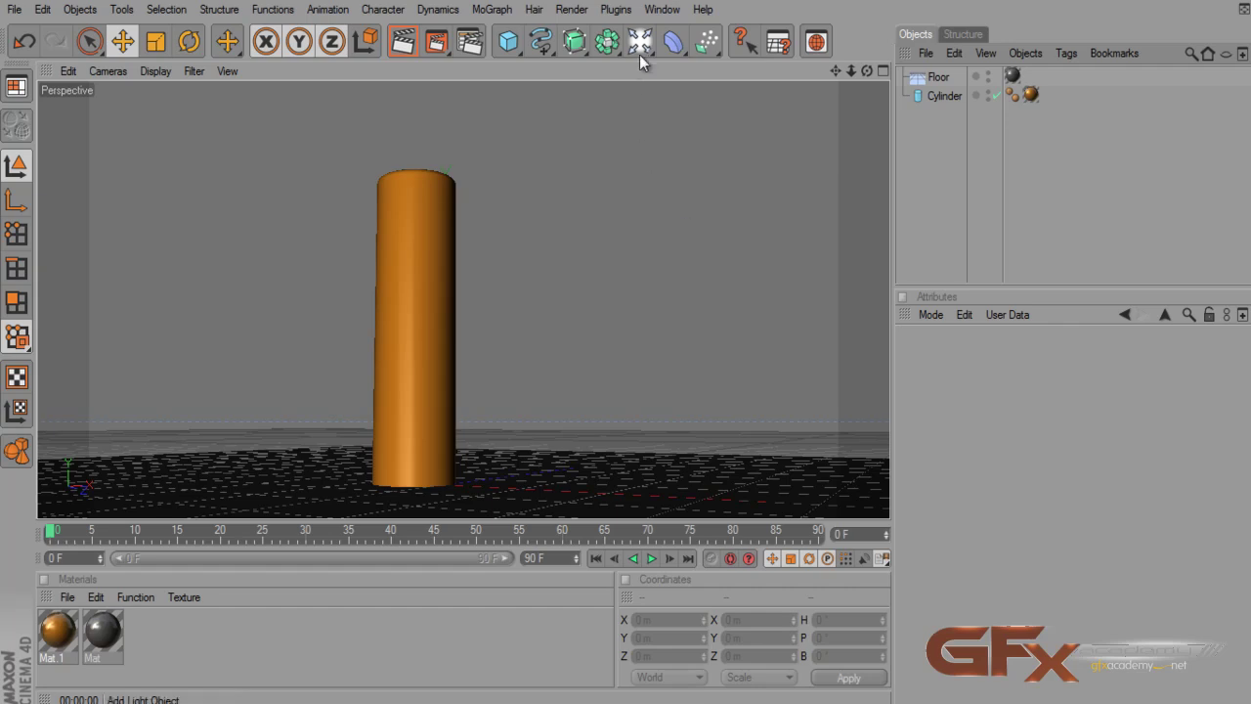
- Add a standard omni light to the scene and enlarge the area showing its attributes
left_click_drag(639, 52, 688, 75)
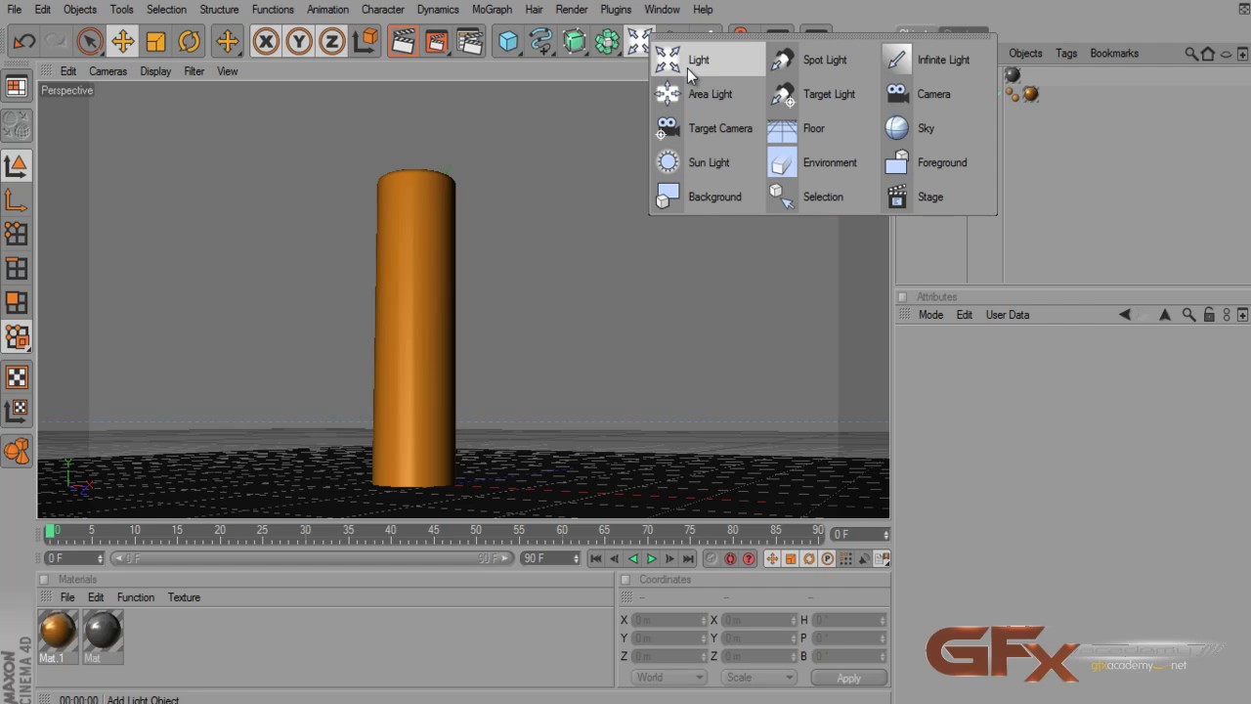
left_click_drag(687, 68, 726, 66)
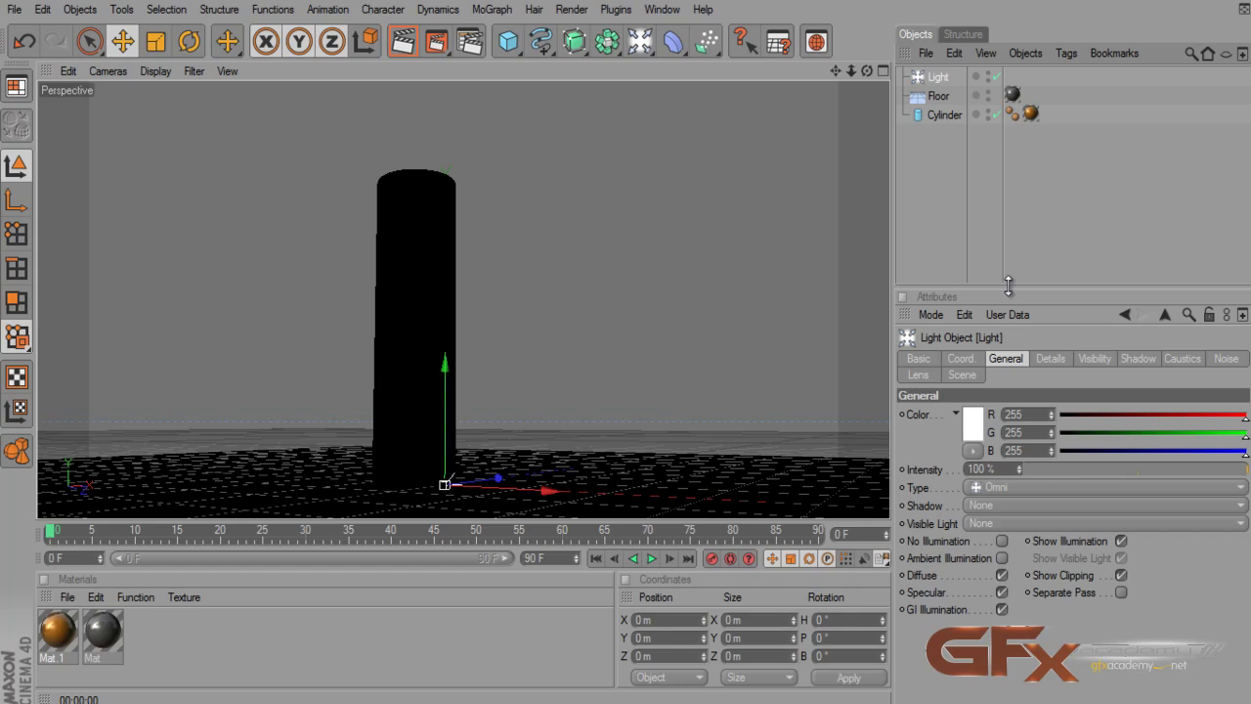
left_click_drag(1009, 290, 1008, 234)
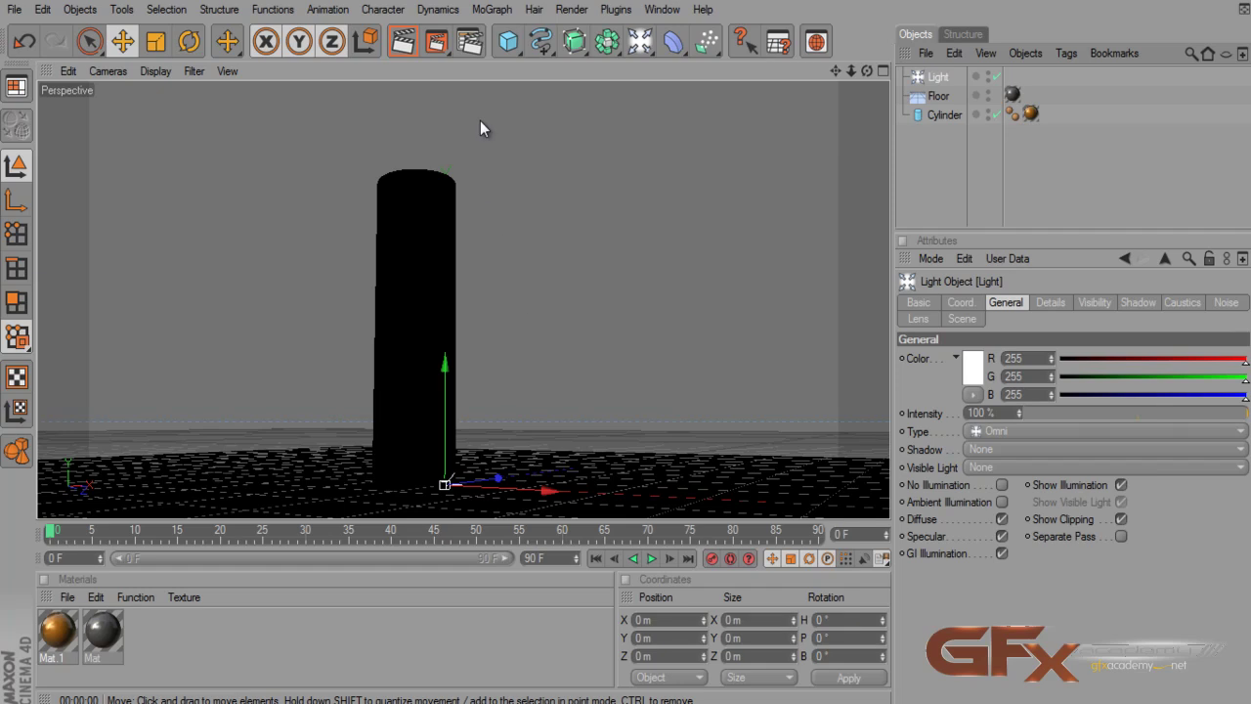
- Turn off Auto Light in the render options and close the render settings
left_click(470, 43)
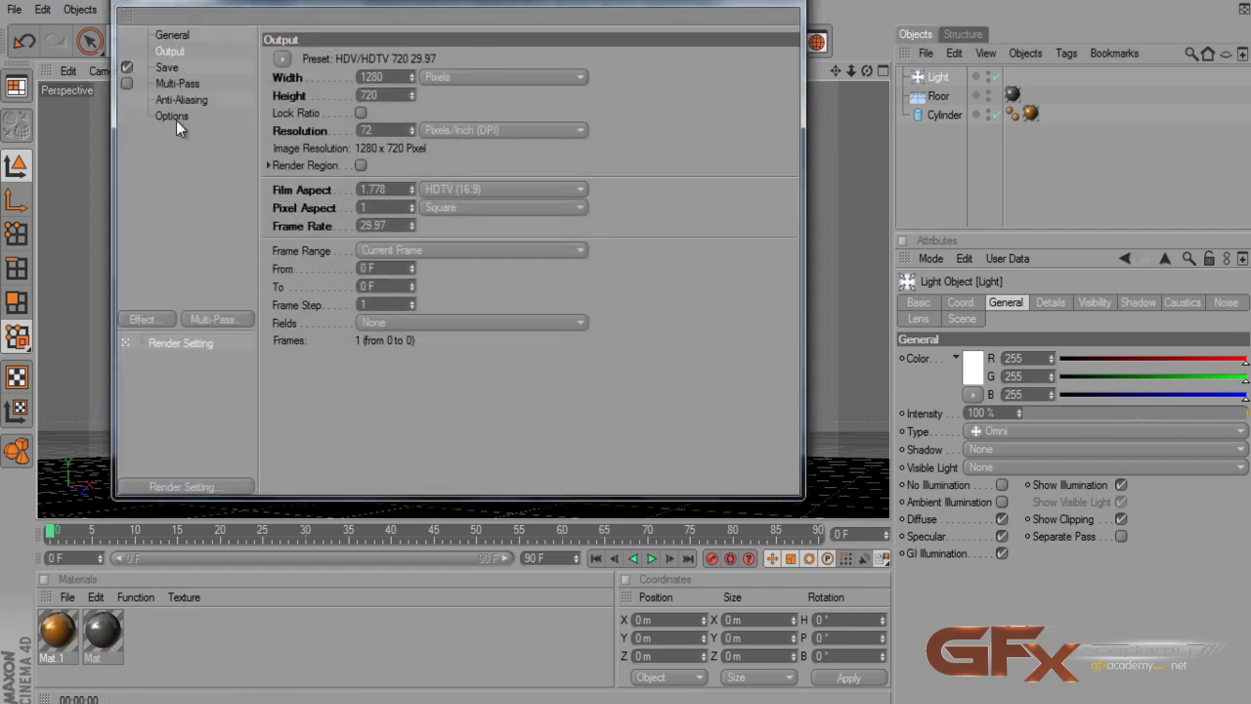
left_click(172, 116)
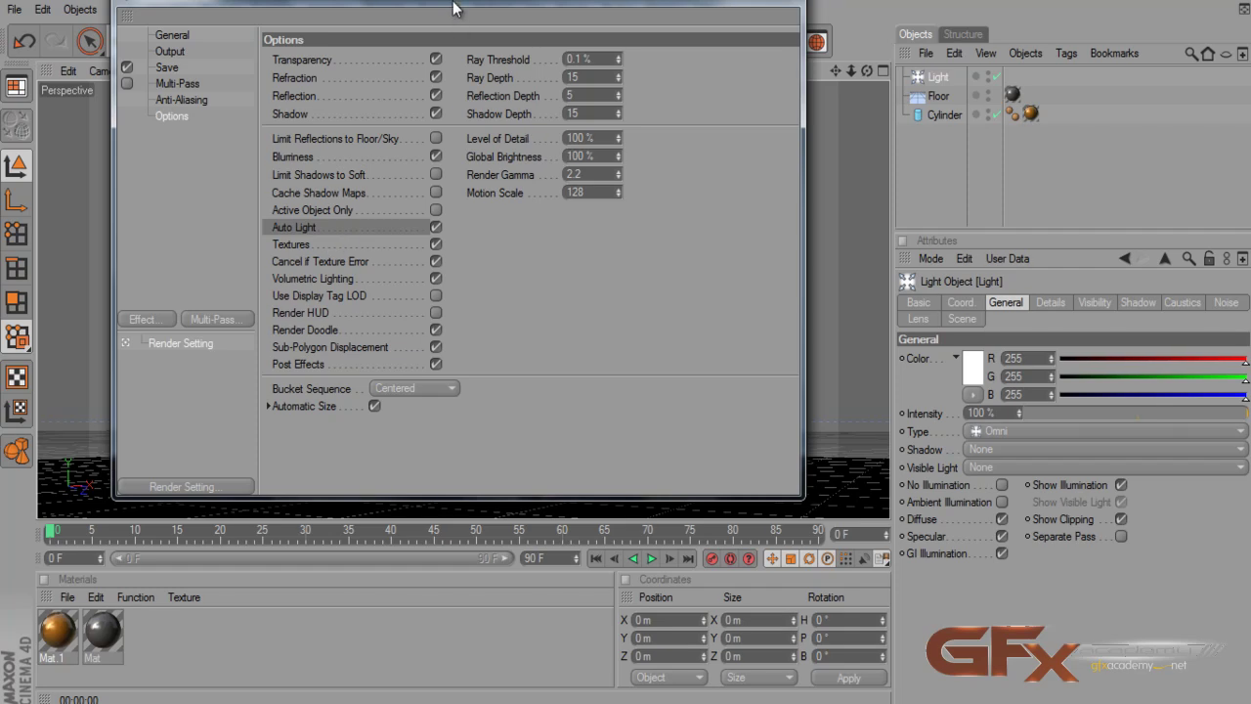
left_click_drag(453, 2, 574, 67)
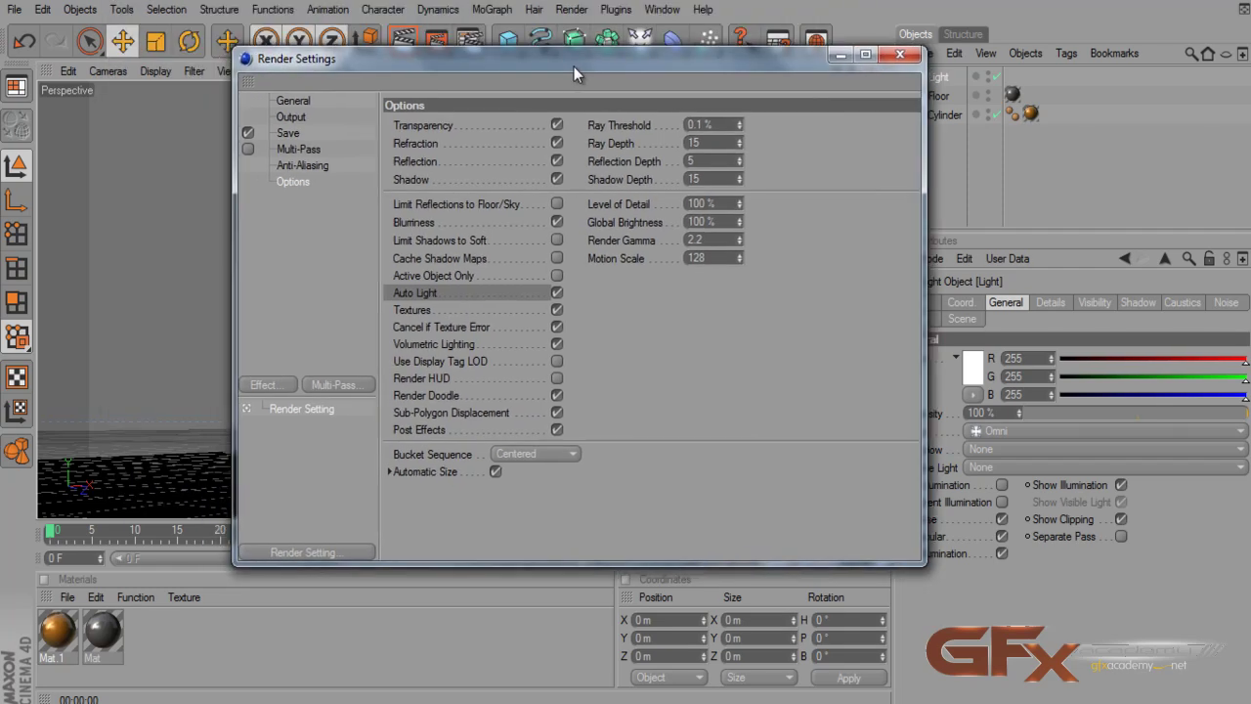
left_click(556, 292)
left_click(899, 54)
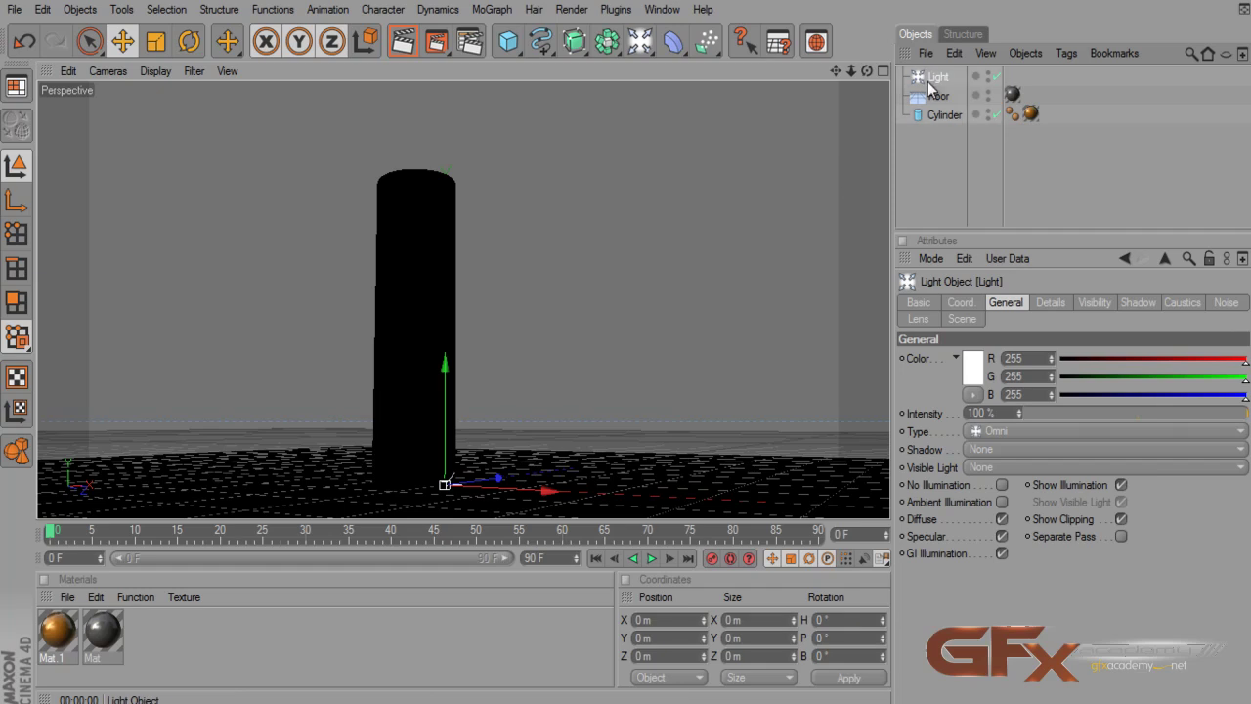
- Delete the omni light and render the perspective view without any light in the scene
key("Delete")
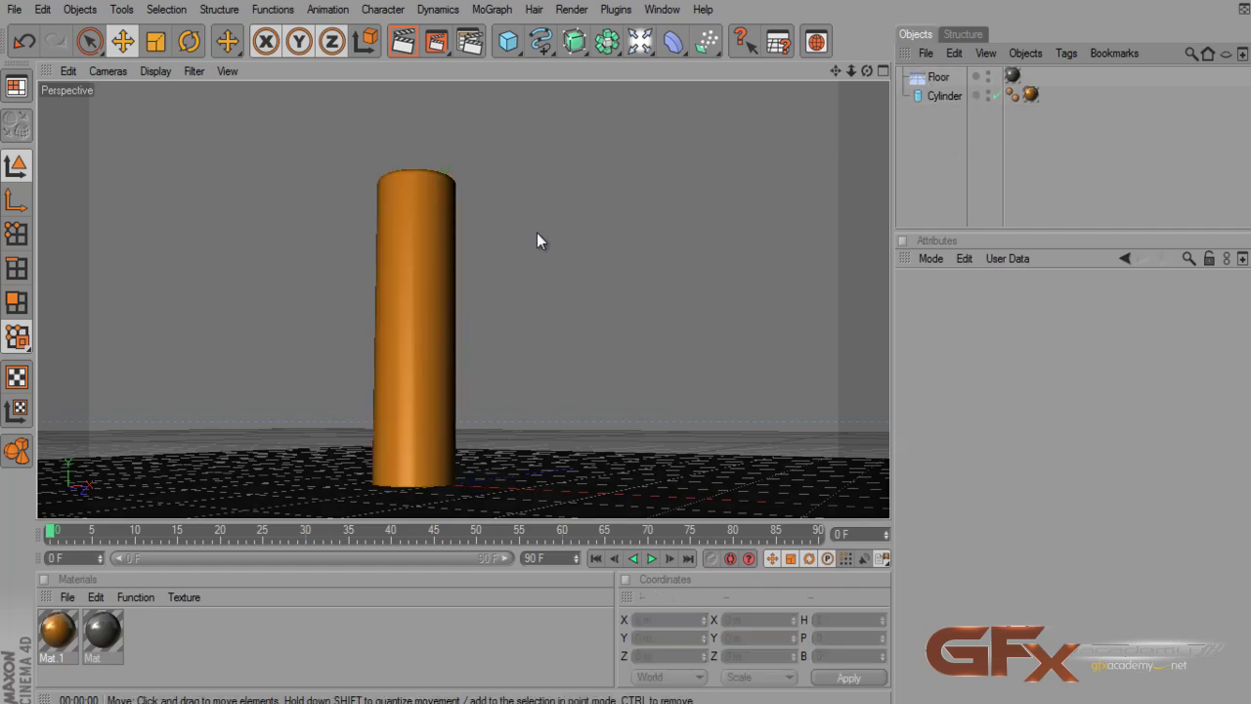
left_click(398, 55)
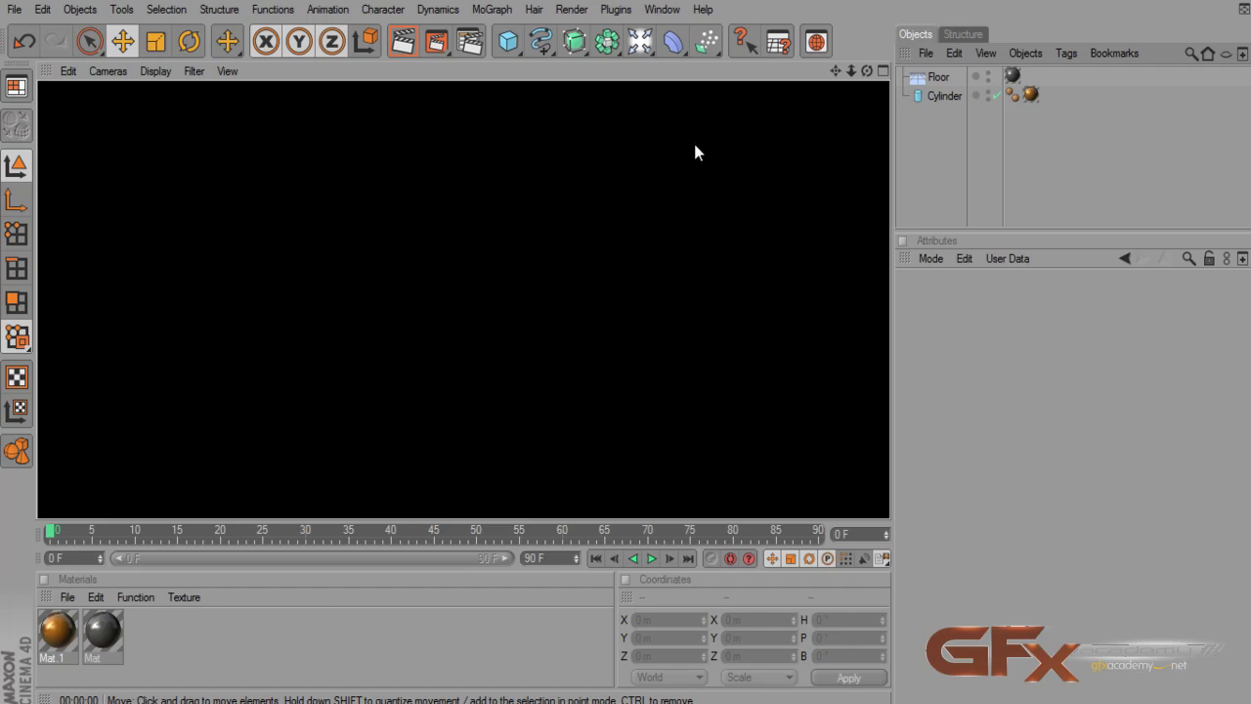
- Turn Auto Light back on in the render options and render the perspective view again
key("ctrl+b")
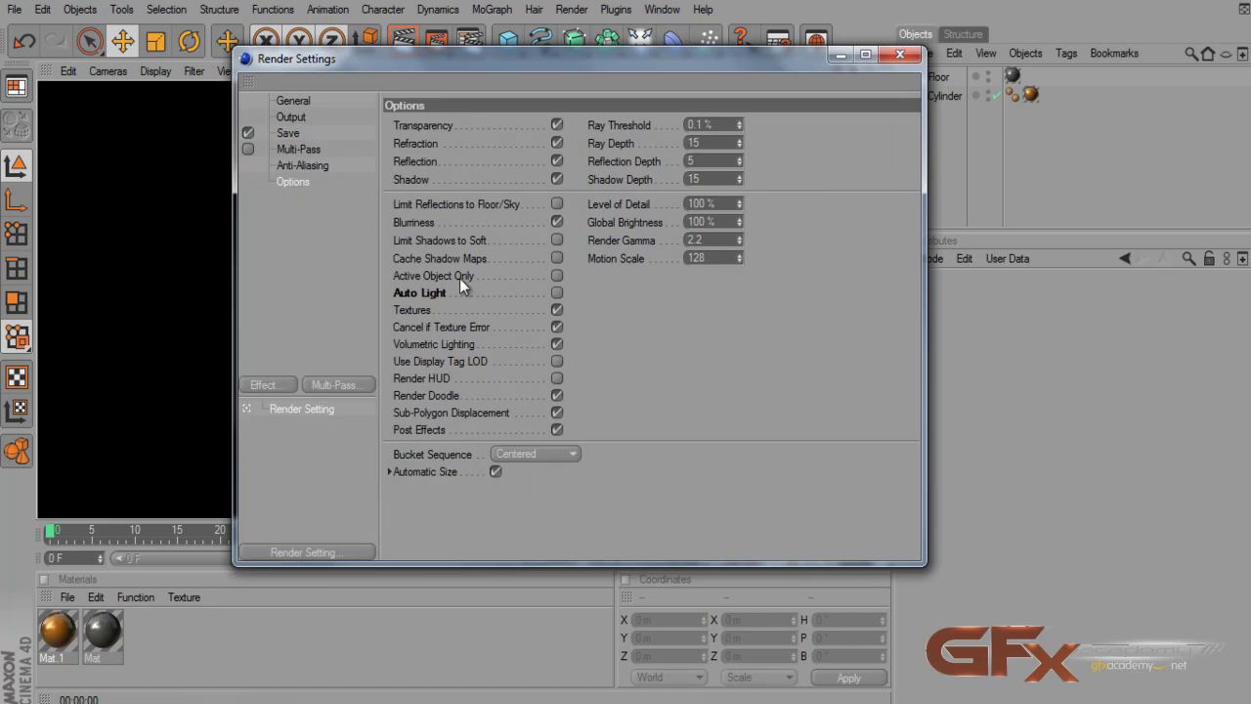
left_click(900, 54)
left_click(396, 45)
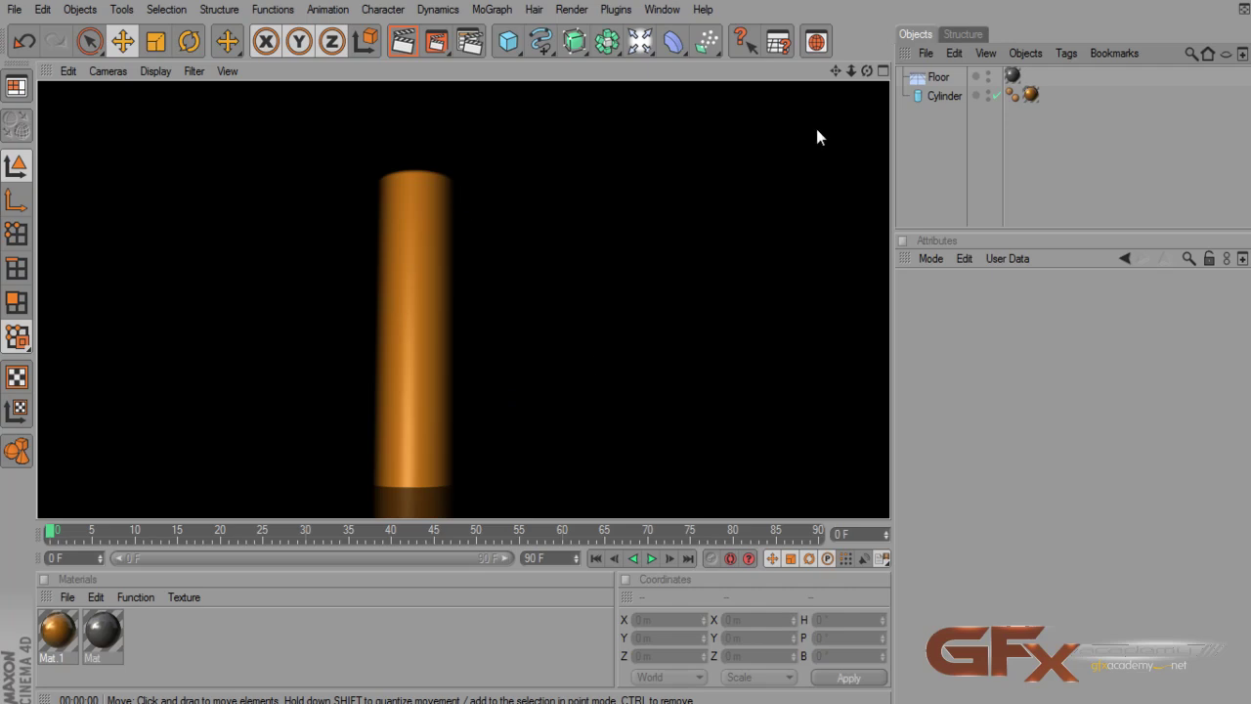
left_click(641, 41)
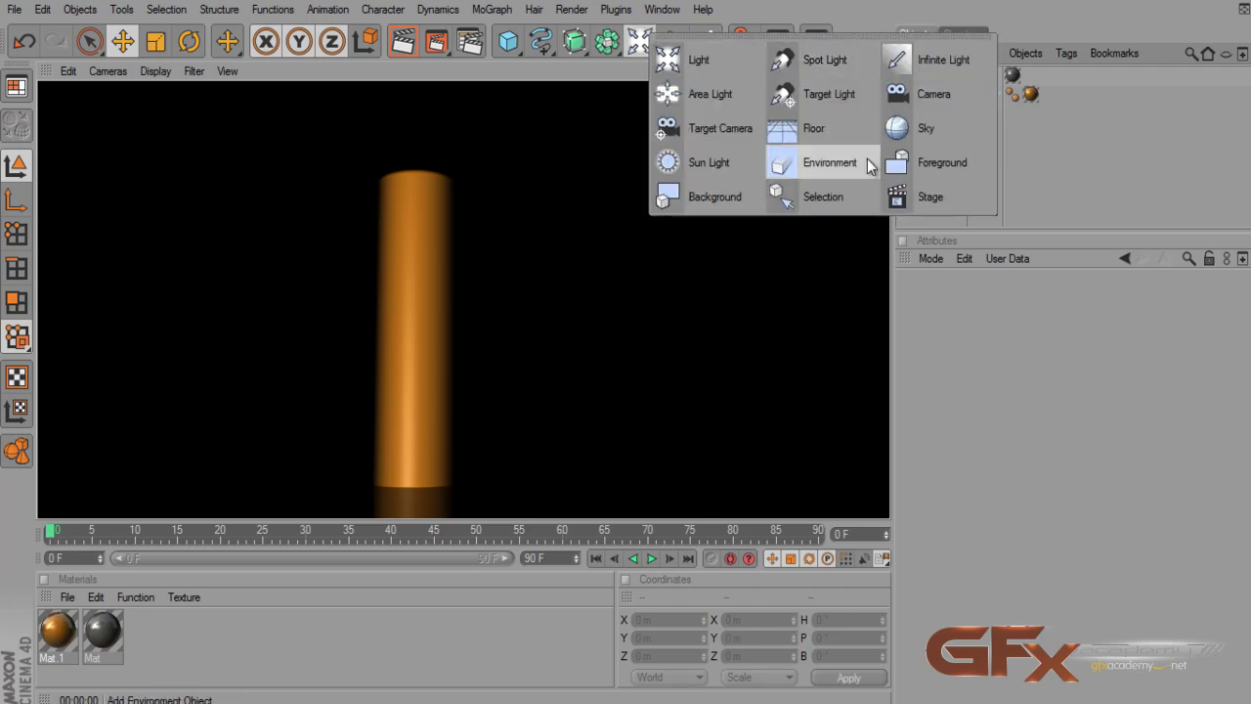
left_click(703, 93)
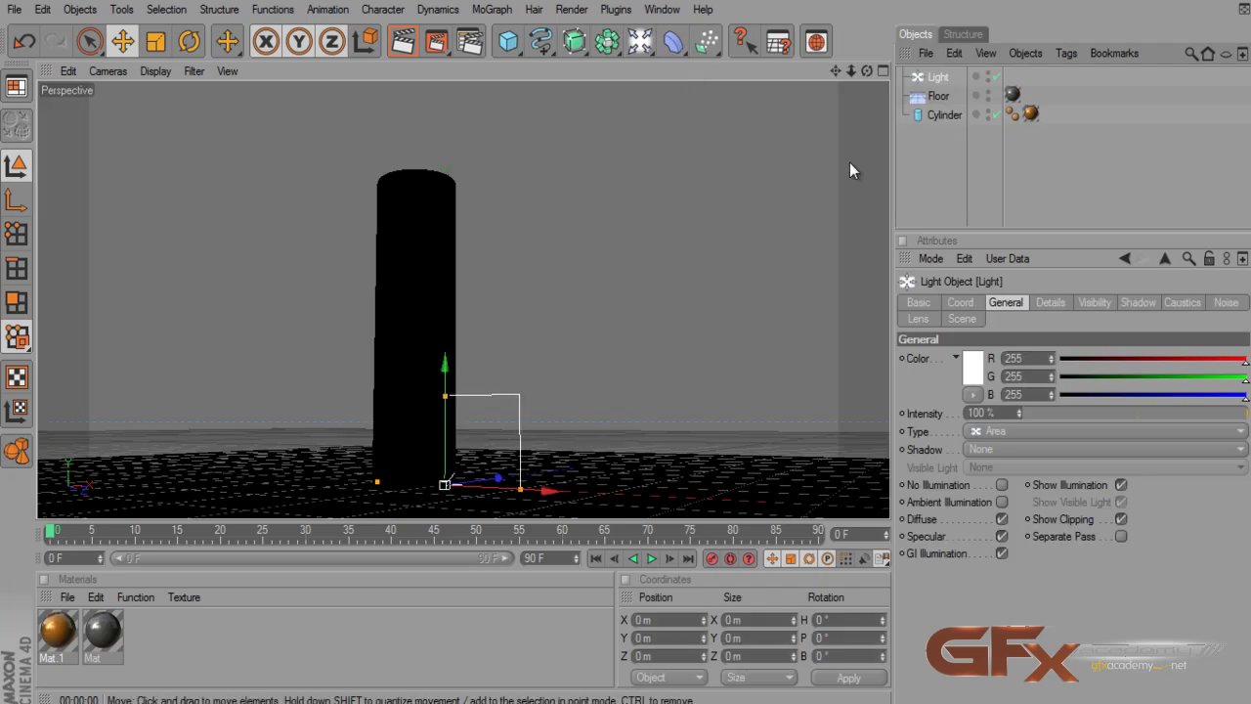
key("Delete")
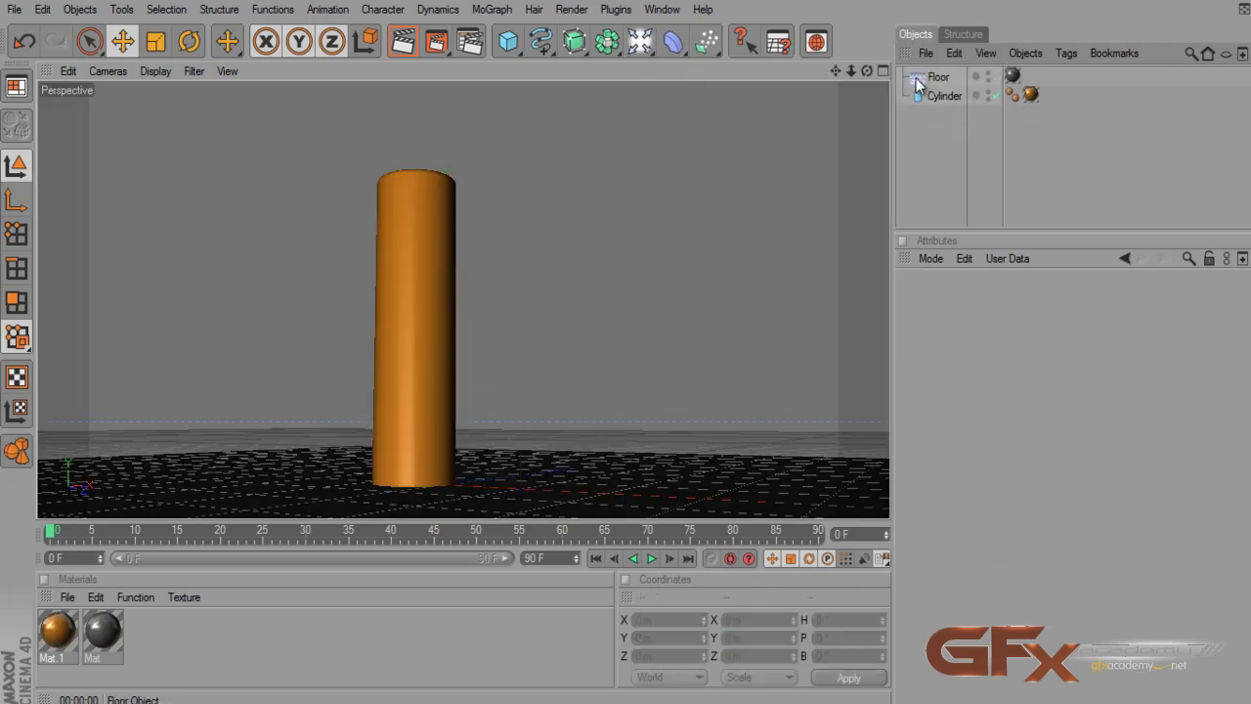
- Add an omni light, move it above and beside the cylinder to about X 256 m, Y 393 m, Z -233 m, and render the view
left_click(640, 41)
left_click(699, 57)
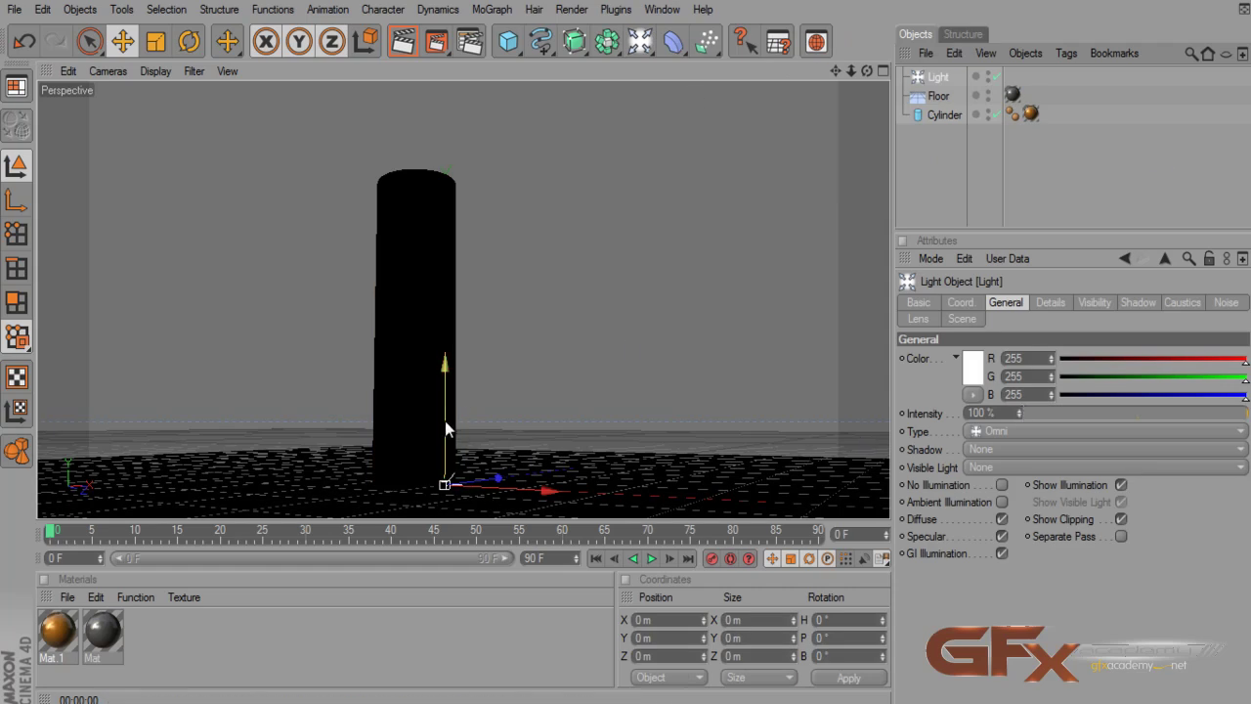
left_click_drag(445, 420, 631, 352)
left_click_drag(625, 189, 627, 345)
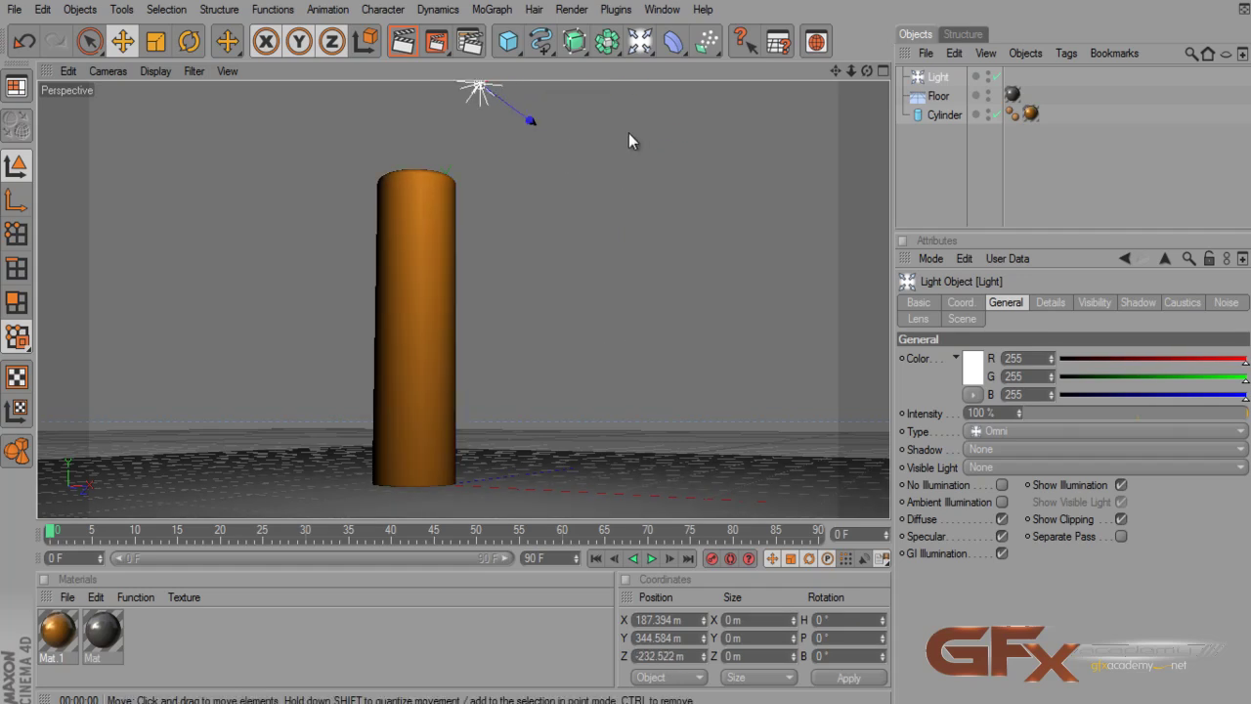
left_click_drag(628, 141, 626, 345, "alt")
left_click_drag(598, 135, 626, 342)
left_click_drag(864, 71, 626, 345)
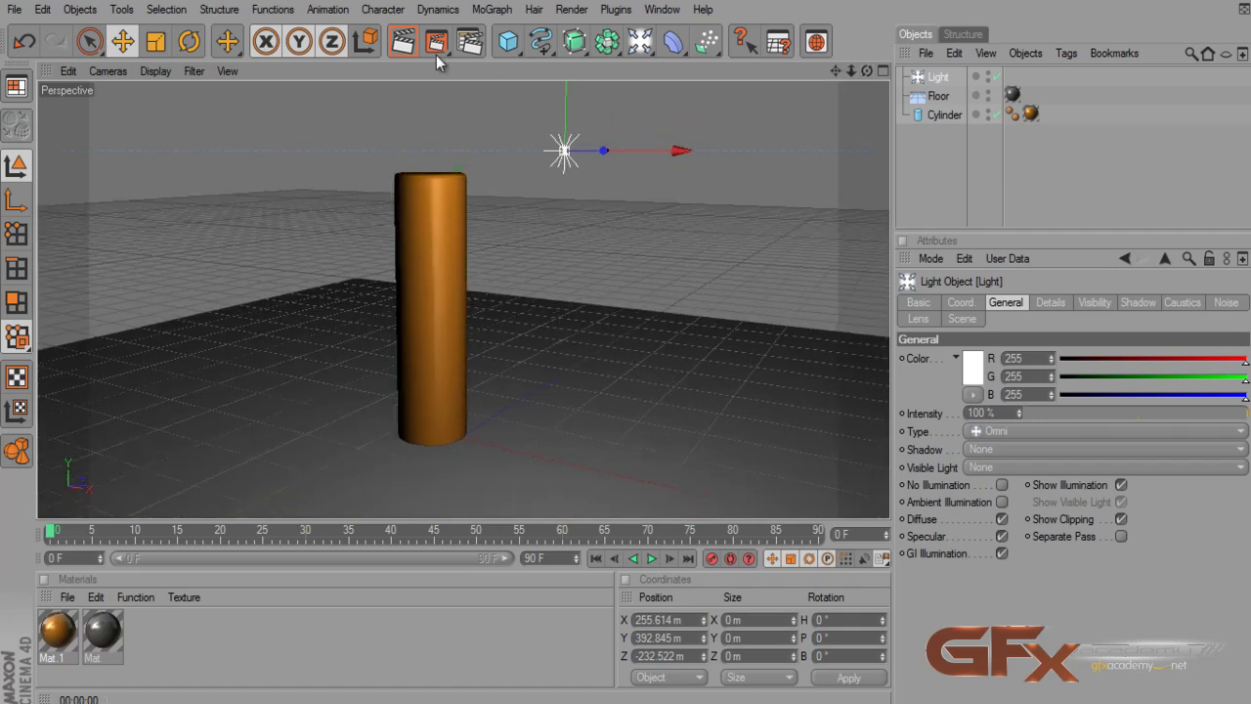
left_click(403, 41)
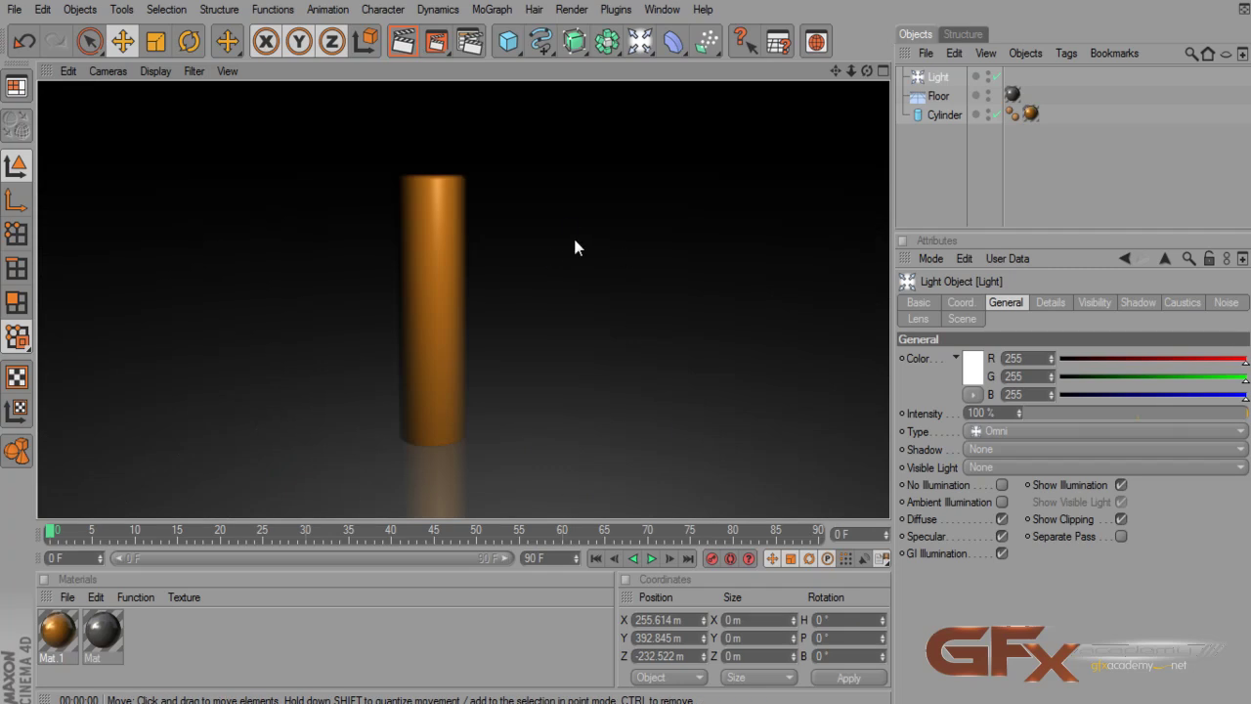
- Set the light's color to a saturated blue, R 48, G 143, B 233, and render the view
left_click(938, 76)
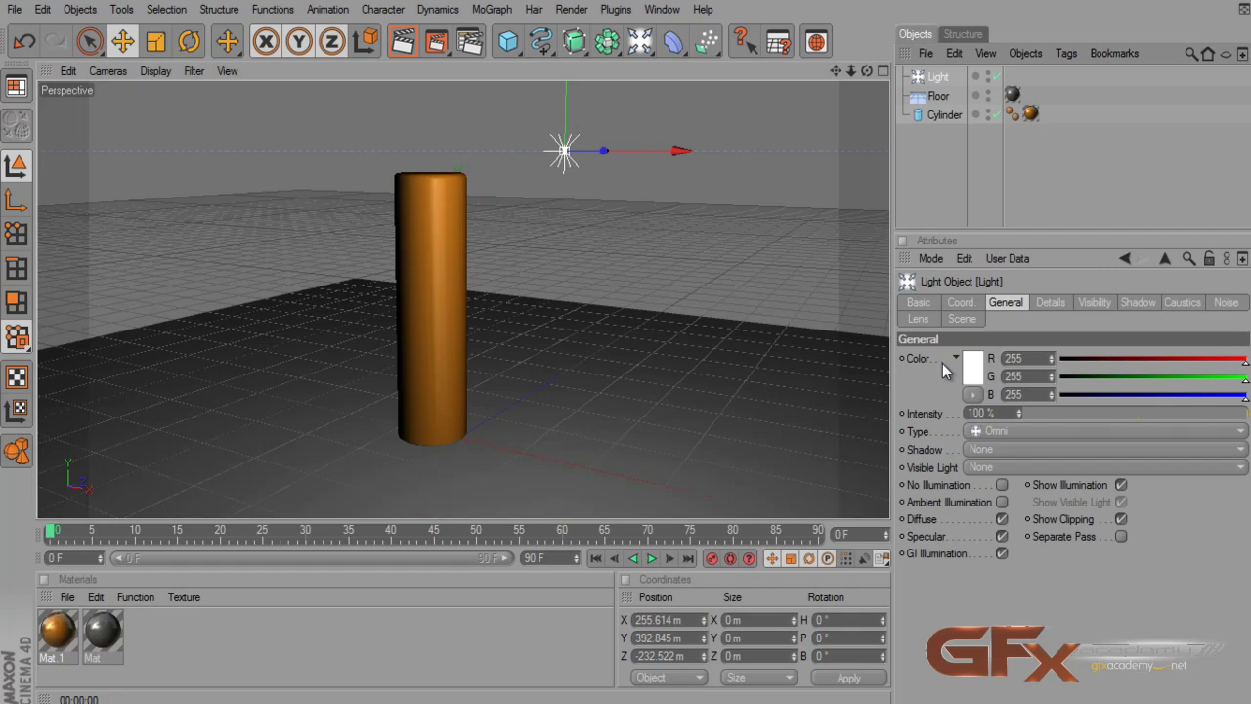
left_click(972, 372)
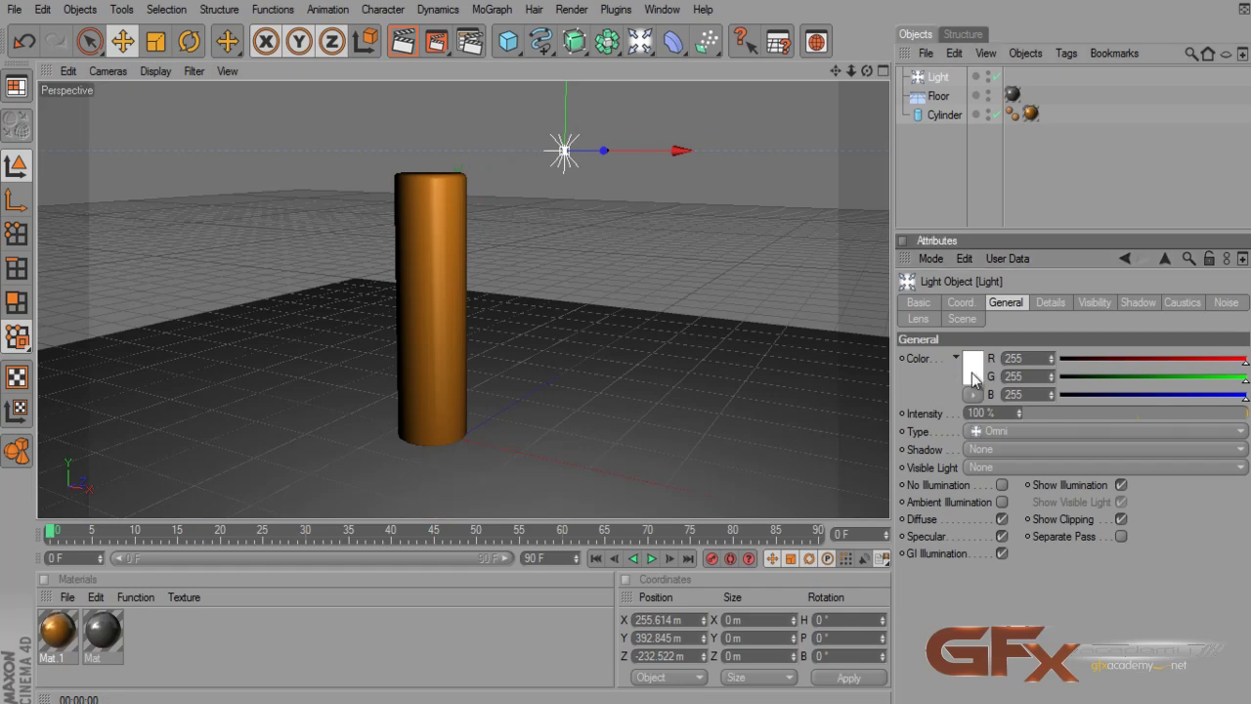
left_click(1026, 314)
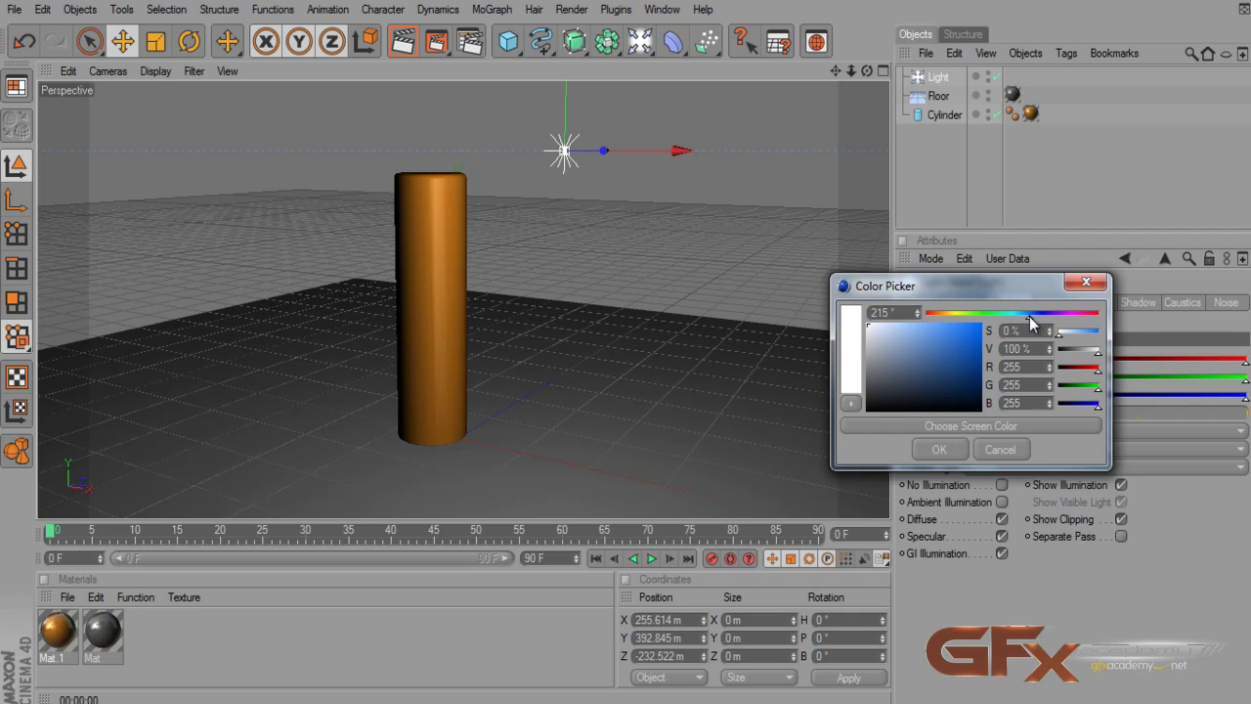
left_click_drag(966, 340, 958, 330)
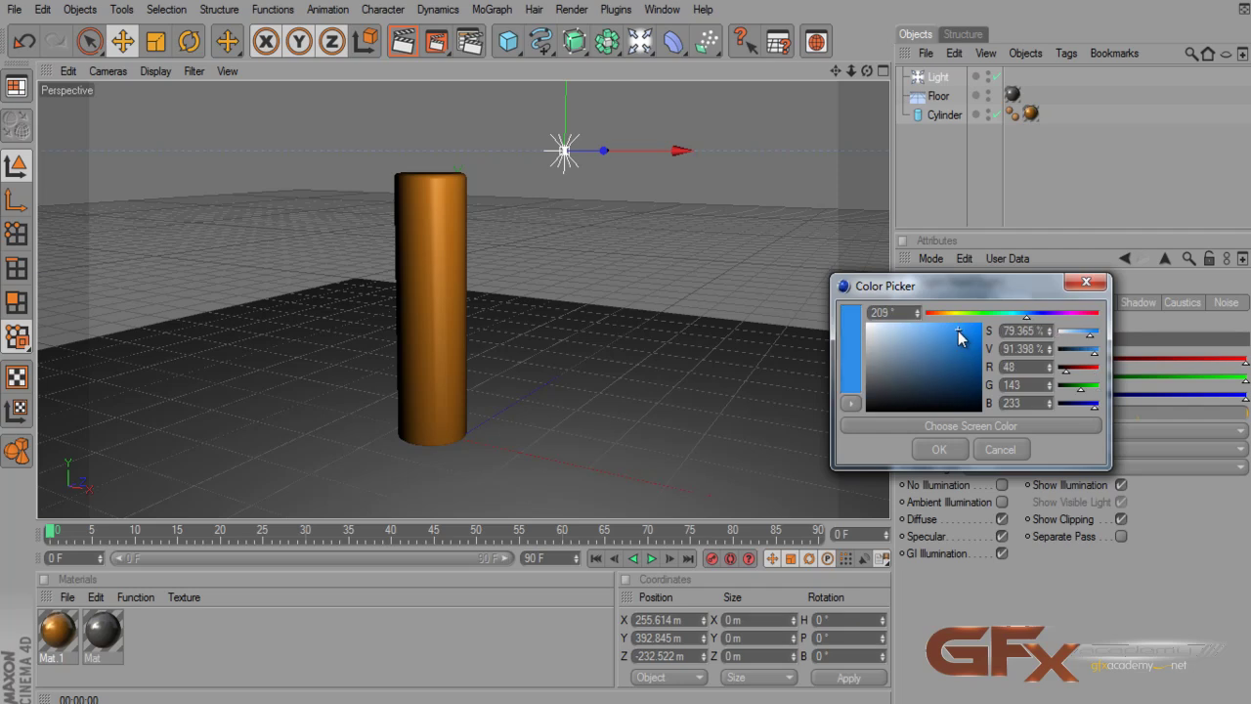
left_click(936, 446)
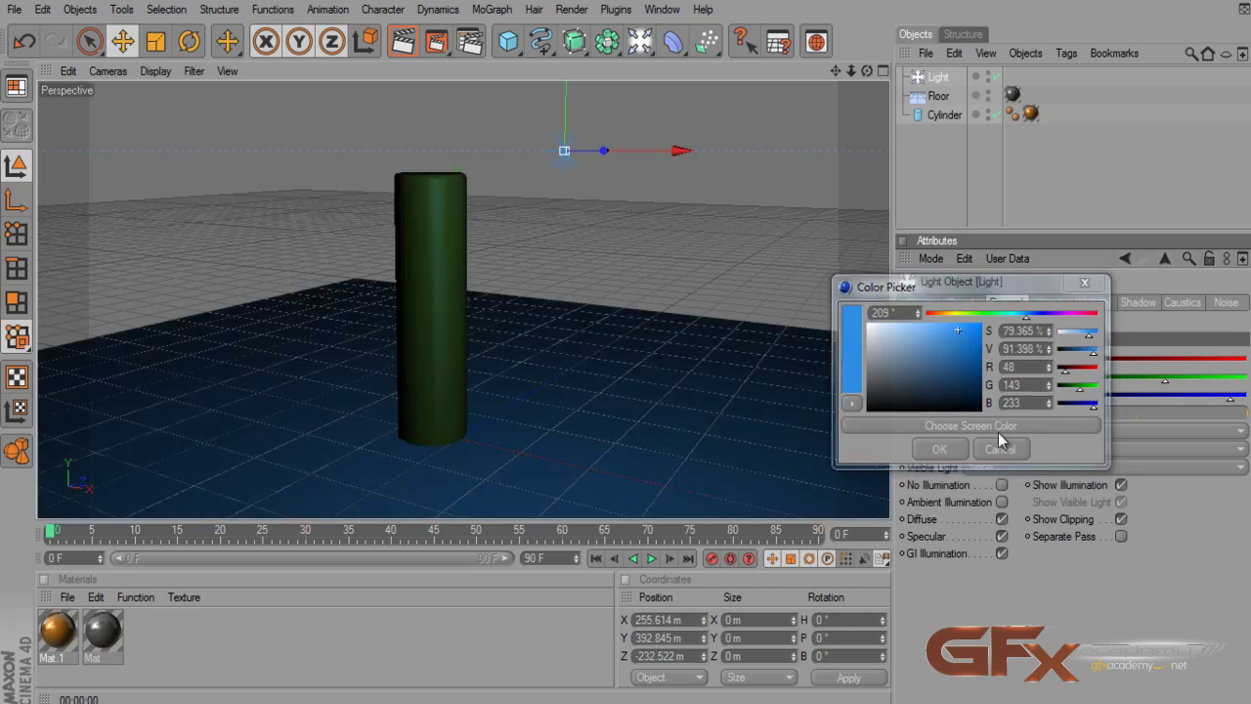
left_click(402, 42)
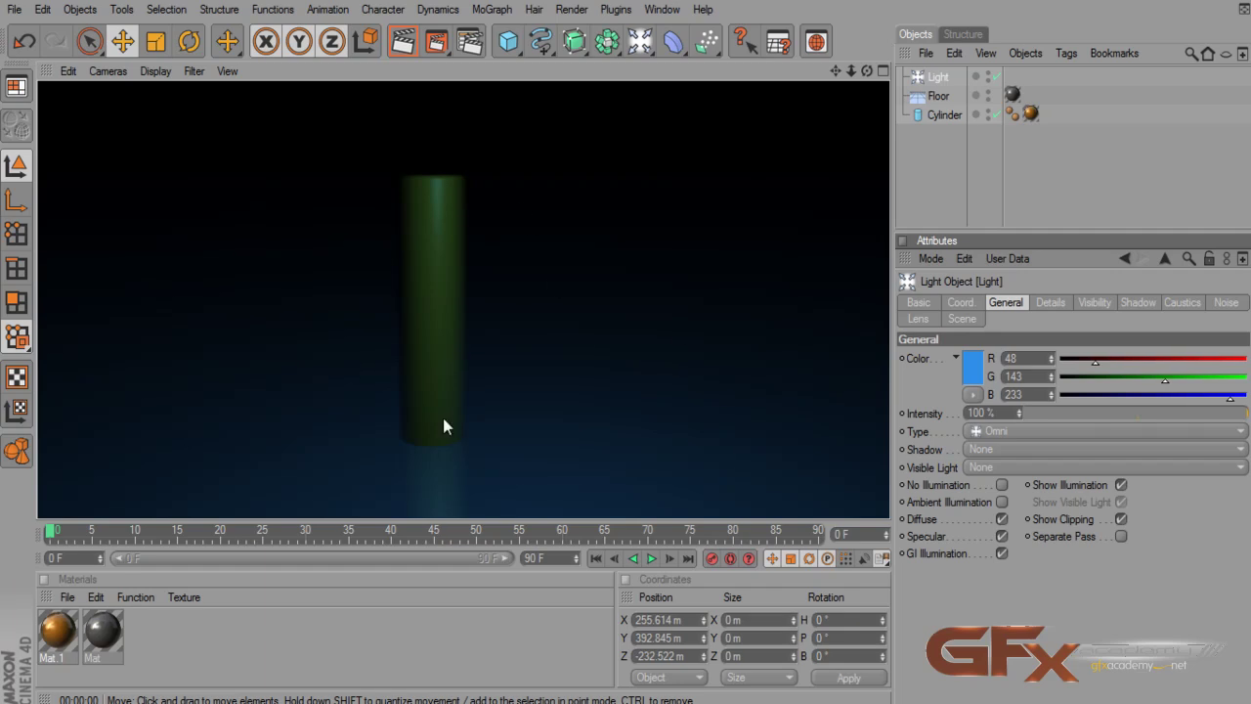
- Change the light's color to a pale blue, R 176, G 211, B 244
left_click(970, 381)
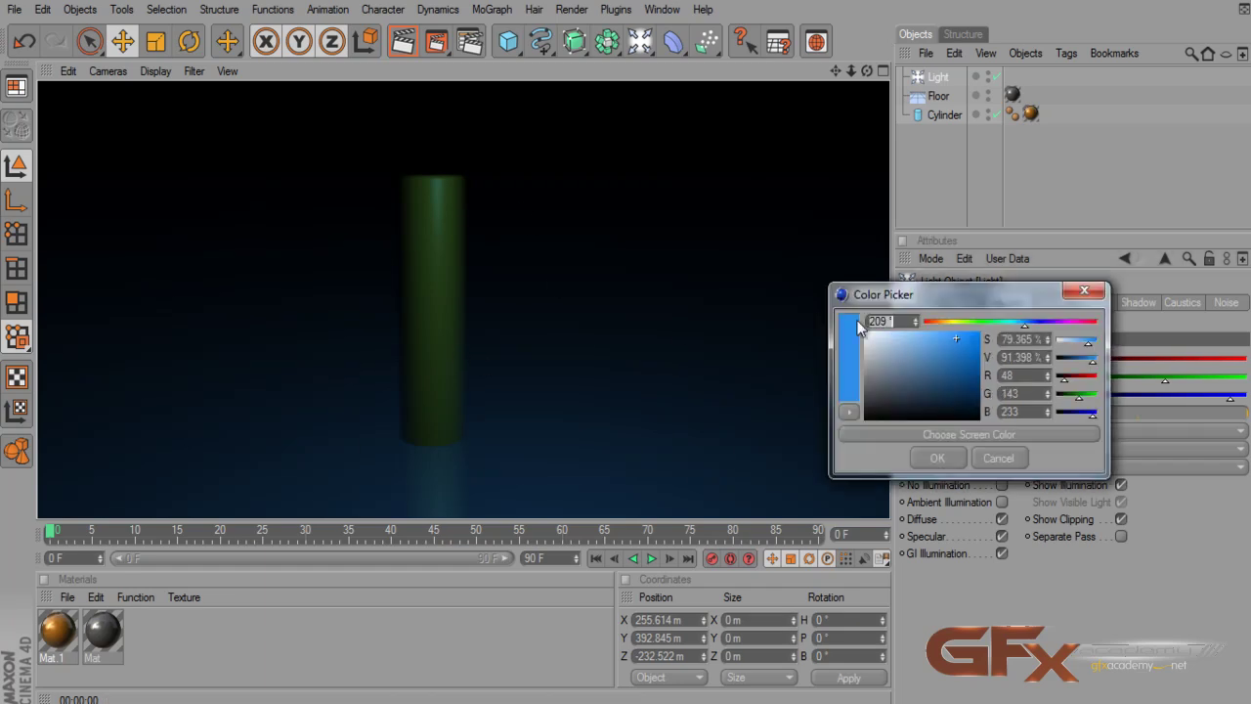
left_click_drag(890, 336, 897, 335)
left_click(941, 457)
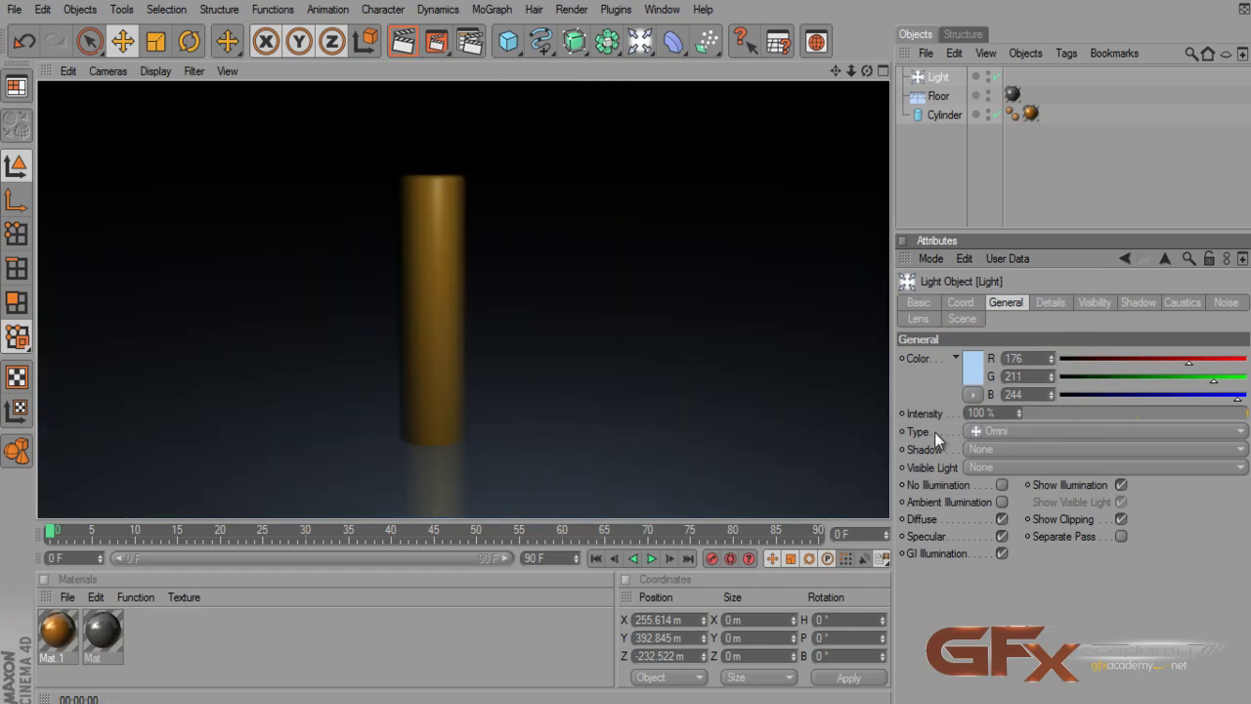
- Set the light's intensity to 200% and render the view to check the brighter lighting
mouse_move(1204, 419)
left_mouse_down()
mouse_move(1095, 413)
mouse_move(1247, 415)
left_mouse_up()
double_click(994, 413)
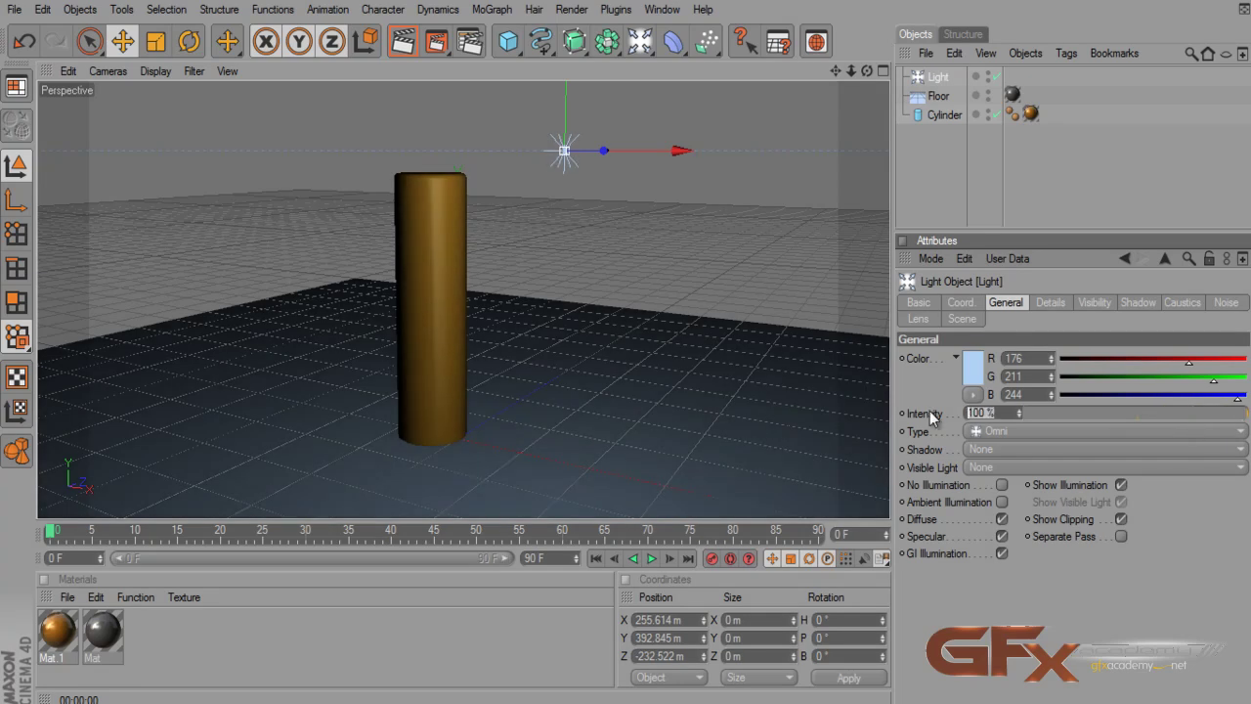
type("200")
key("Return")
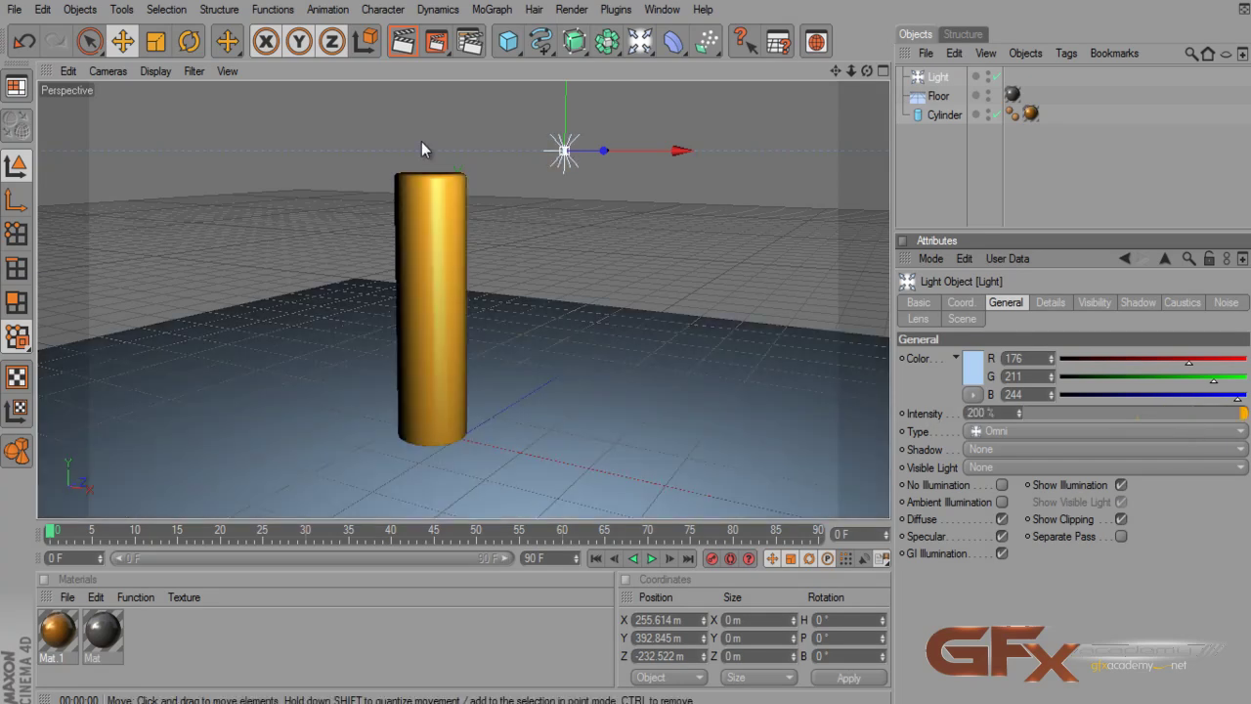
left_click(405, 43)
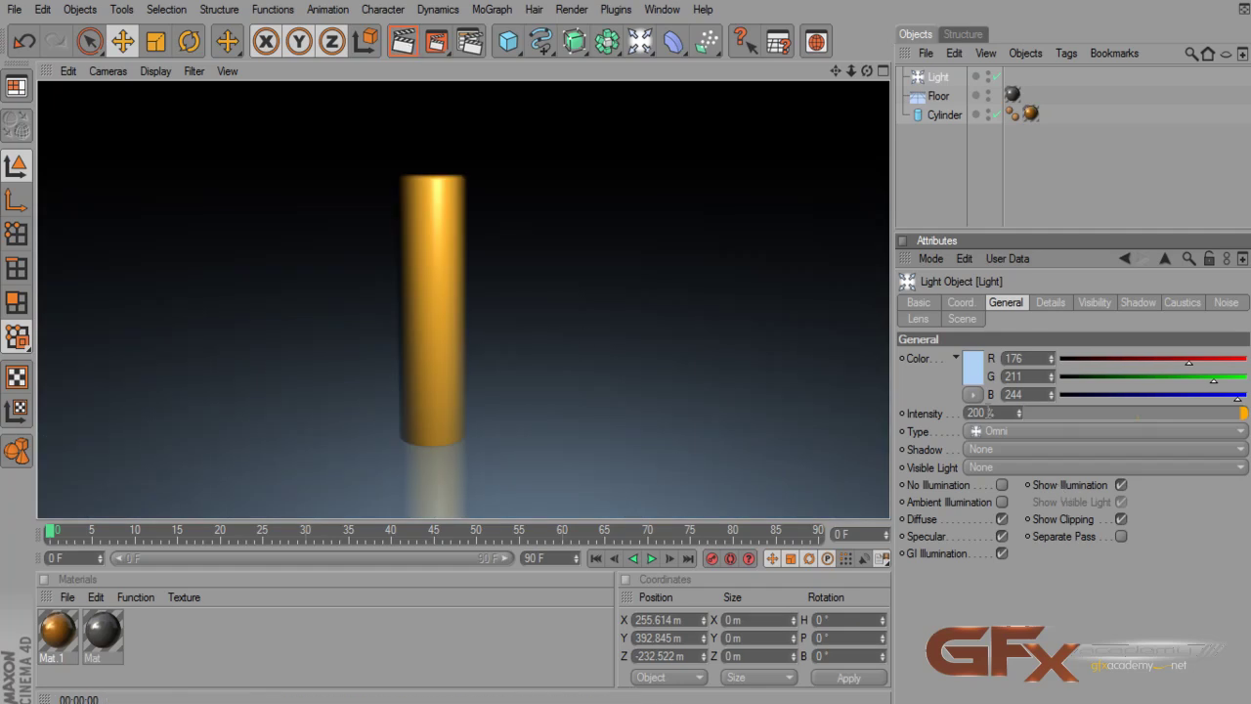
- Return the light's intensity to 100%
double_click(990, 412)
type("100")
key("Return")
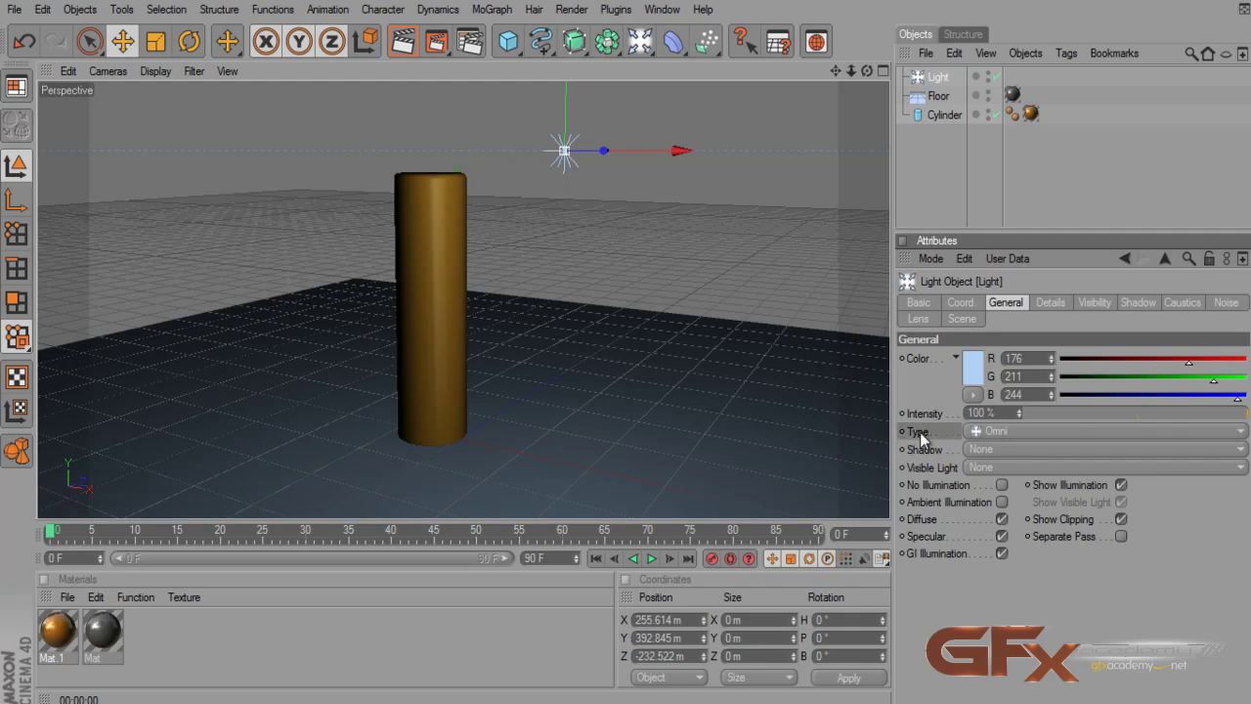
- Keep the light type as Omni and set the light's shadow to Shadow Maps (Soft)
left_click(1026, 432)
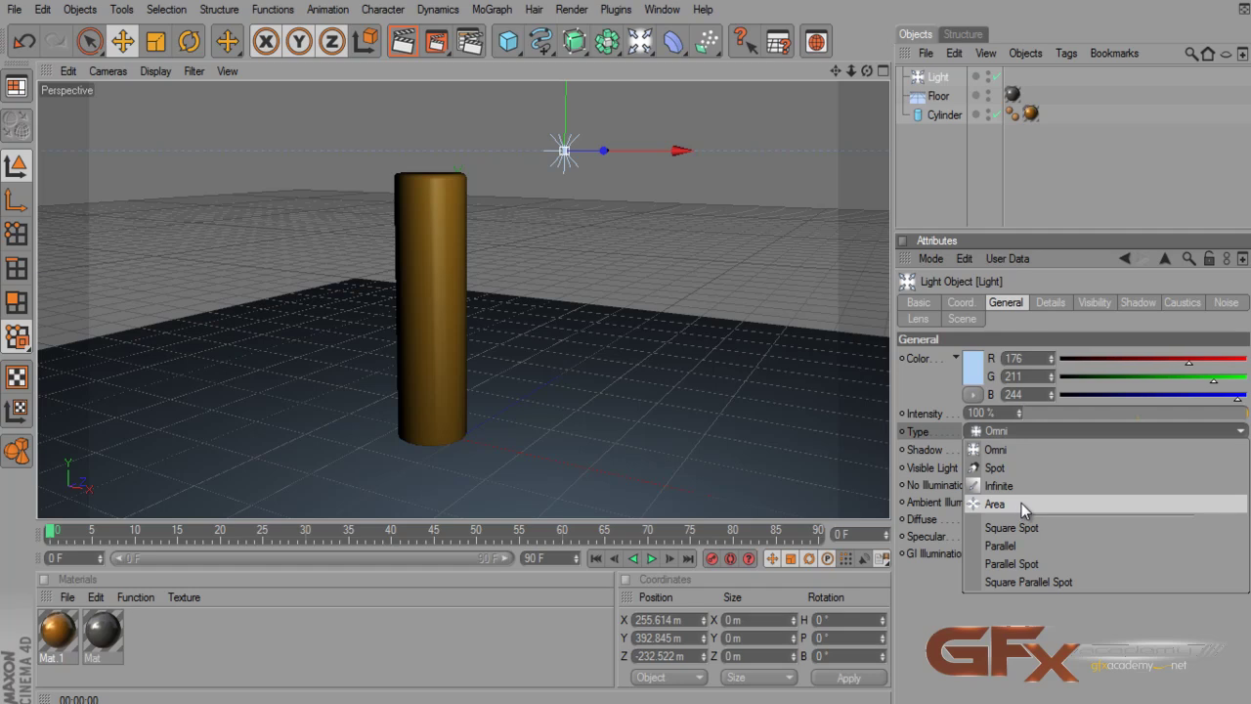
left_click(1091, 209)
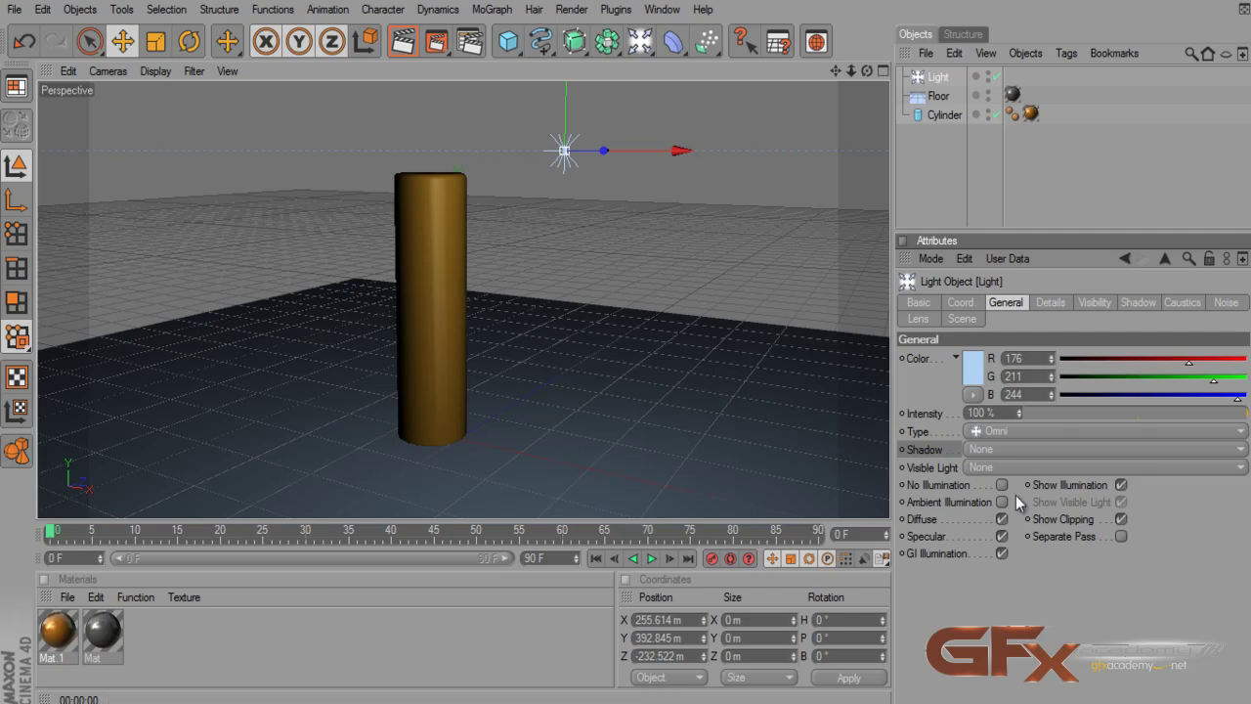
left_click(992, 448)
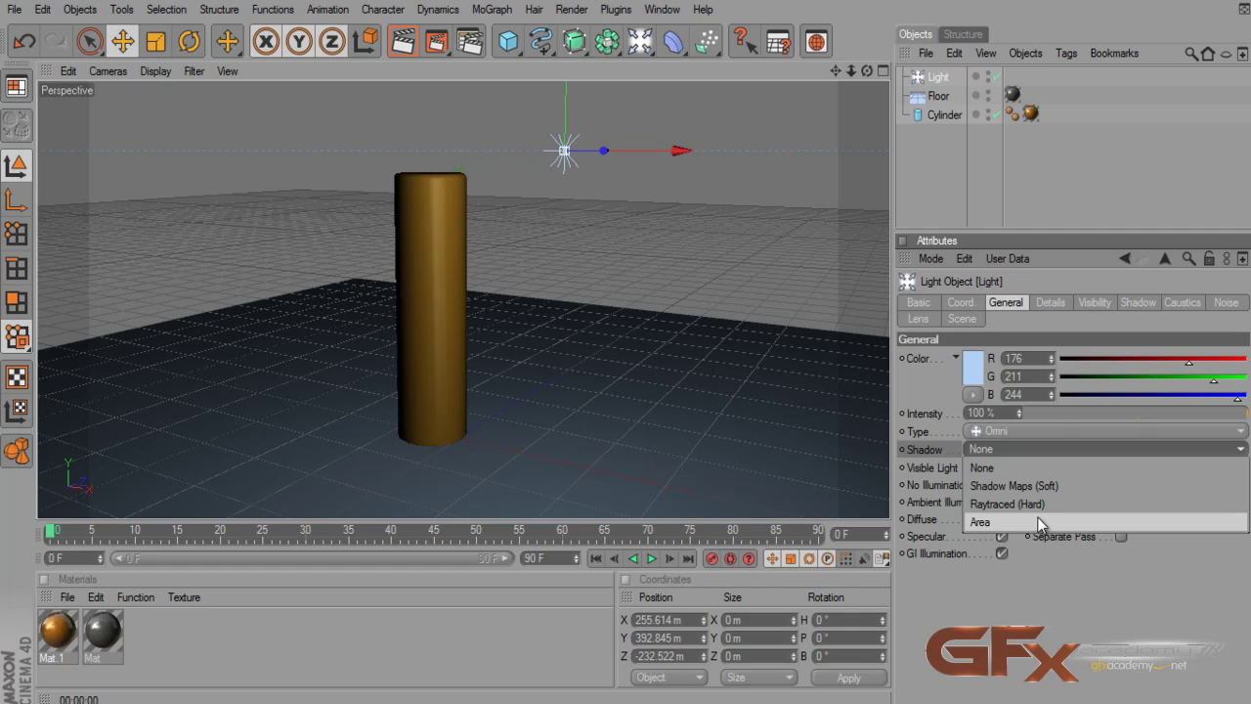
left_click(1038, 485)
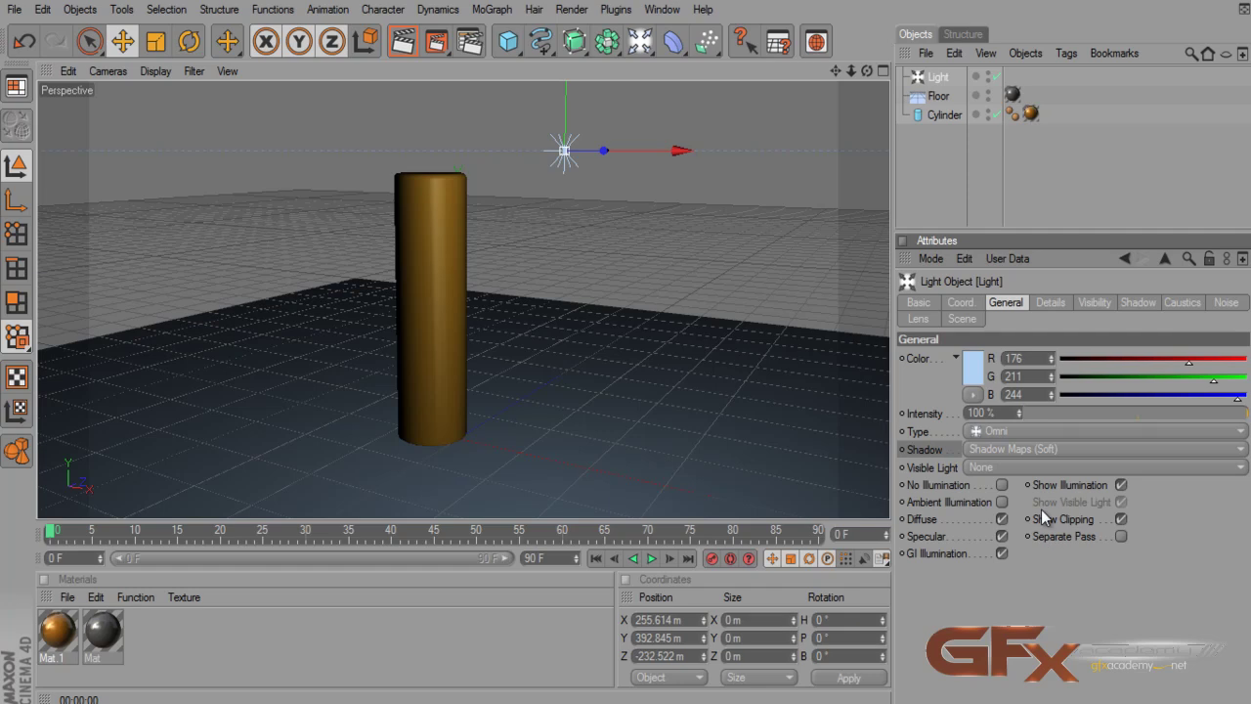
- Turn on Enhanced OpenGL and its Shadows display in the perspective view, and render the view with the soft shadow
left_click(157, 72)
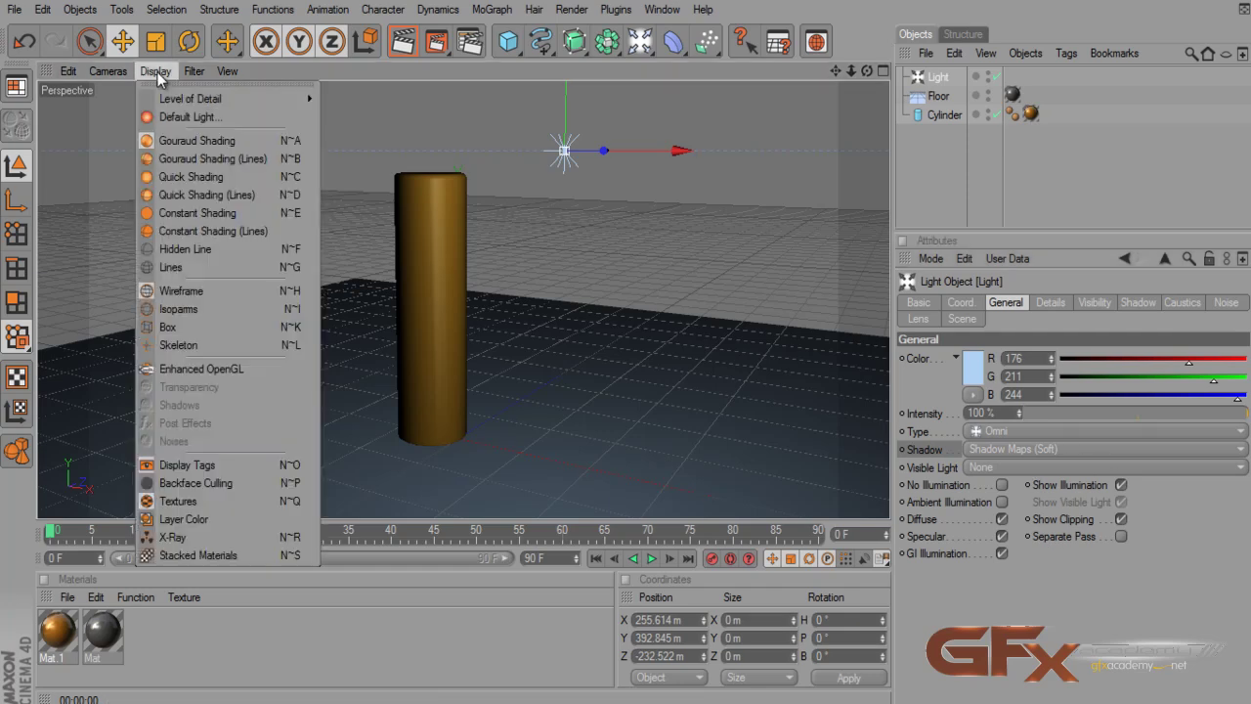
left_click(227, 367)
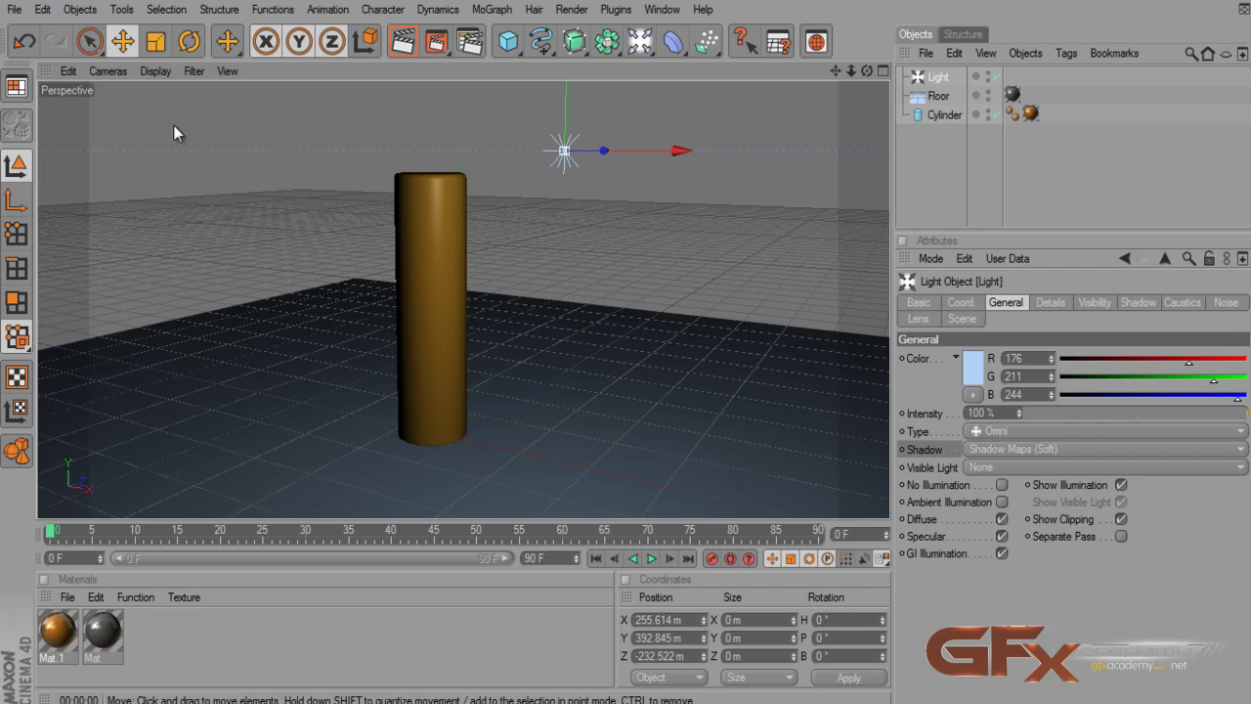
left_click(156, 72)
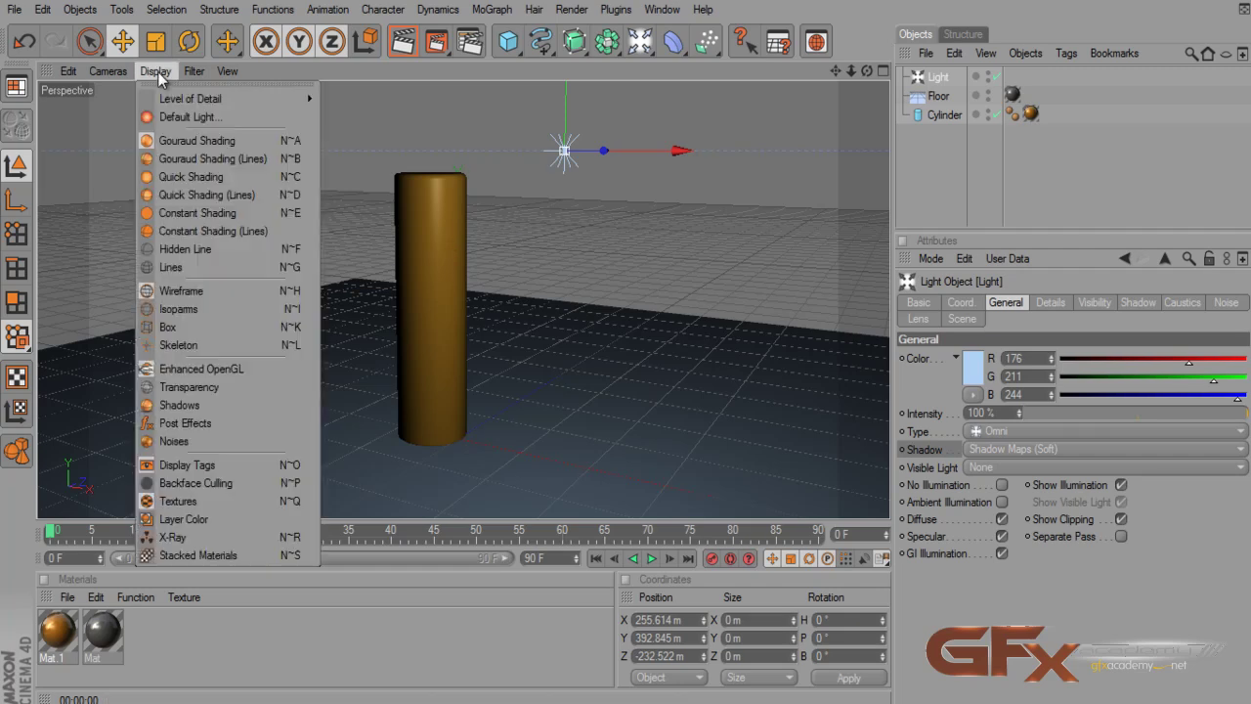
left_click(196, 405)
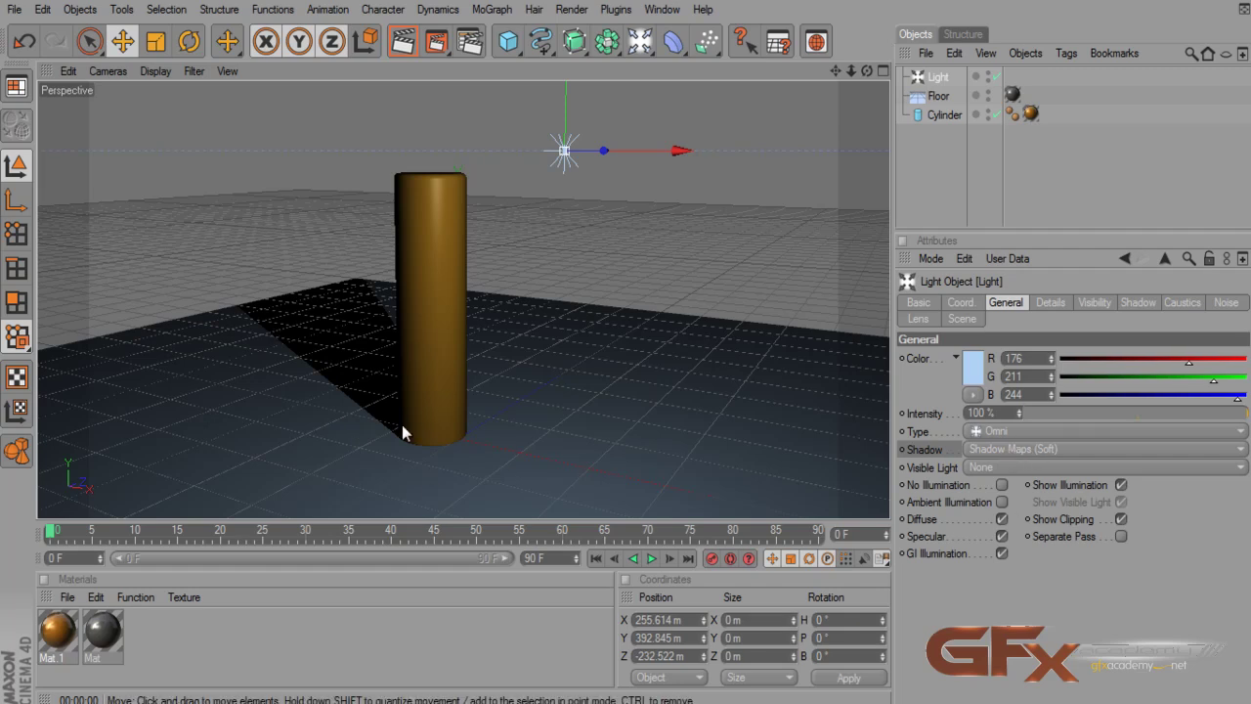
left_click(402, 41)
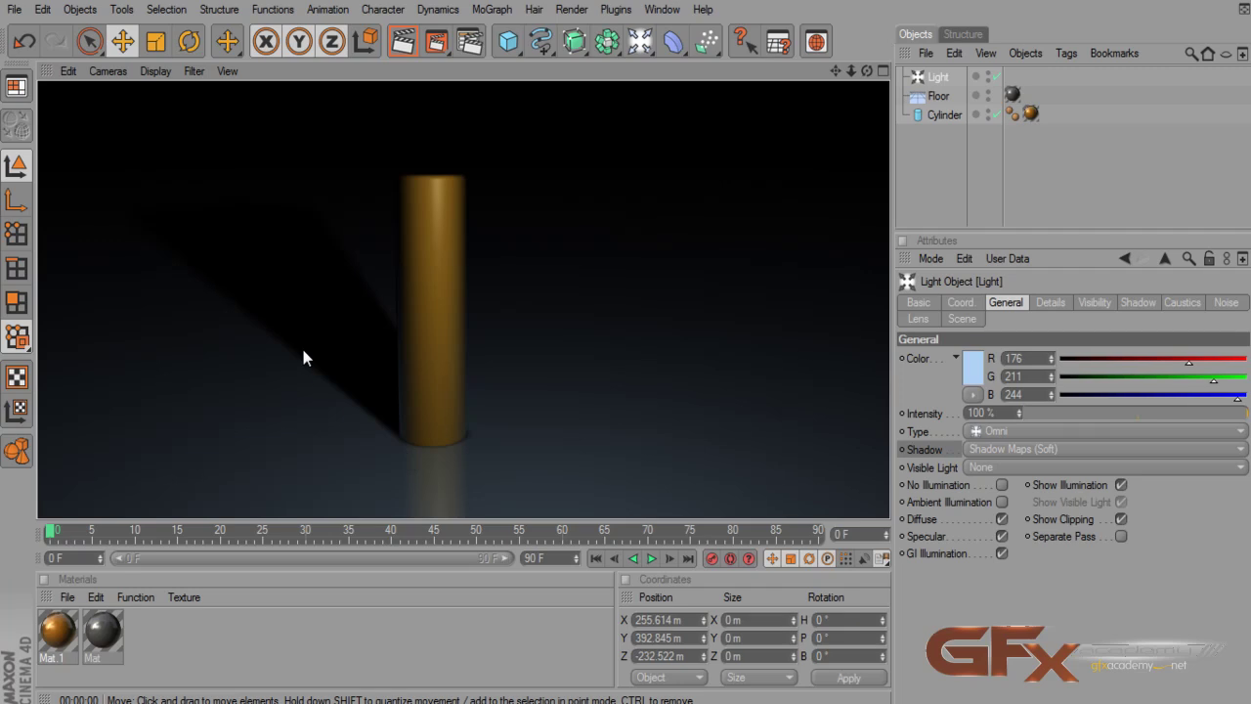
- Switch the light's shadow from soft to Raytraced (Hard) and render the view to compare the shadow edges
left_click(1006, 449)
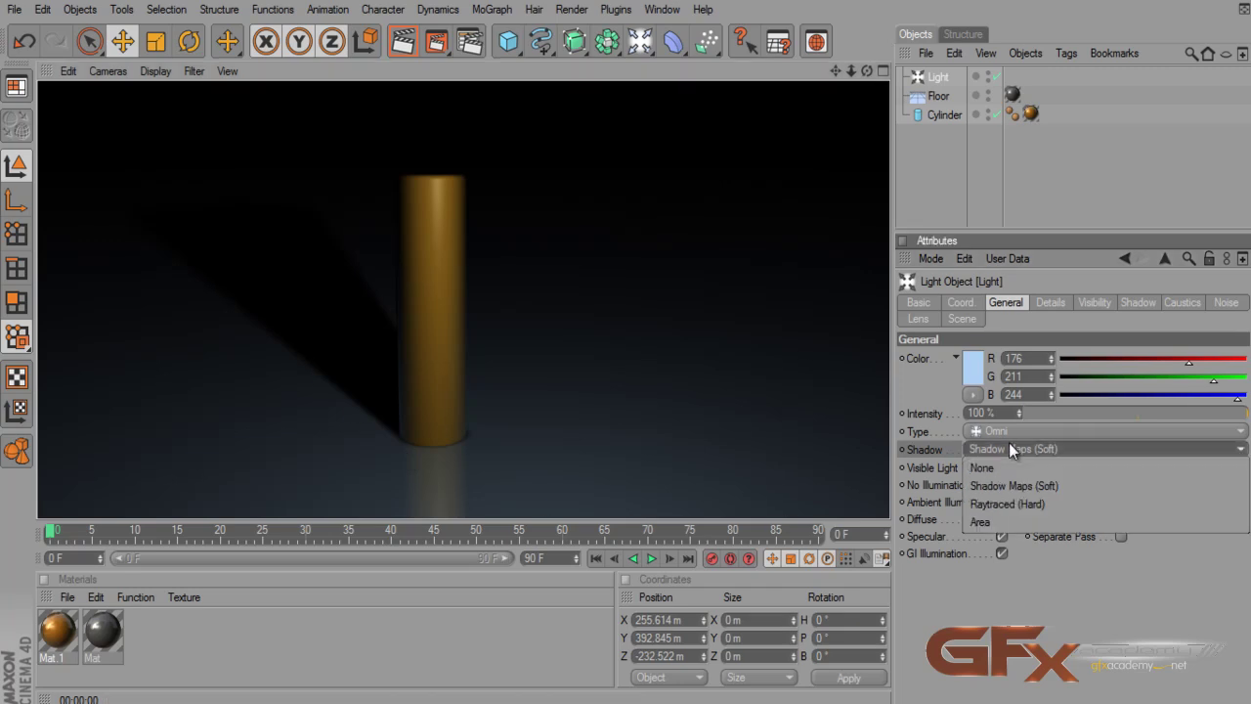
left_click(1016, 508)
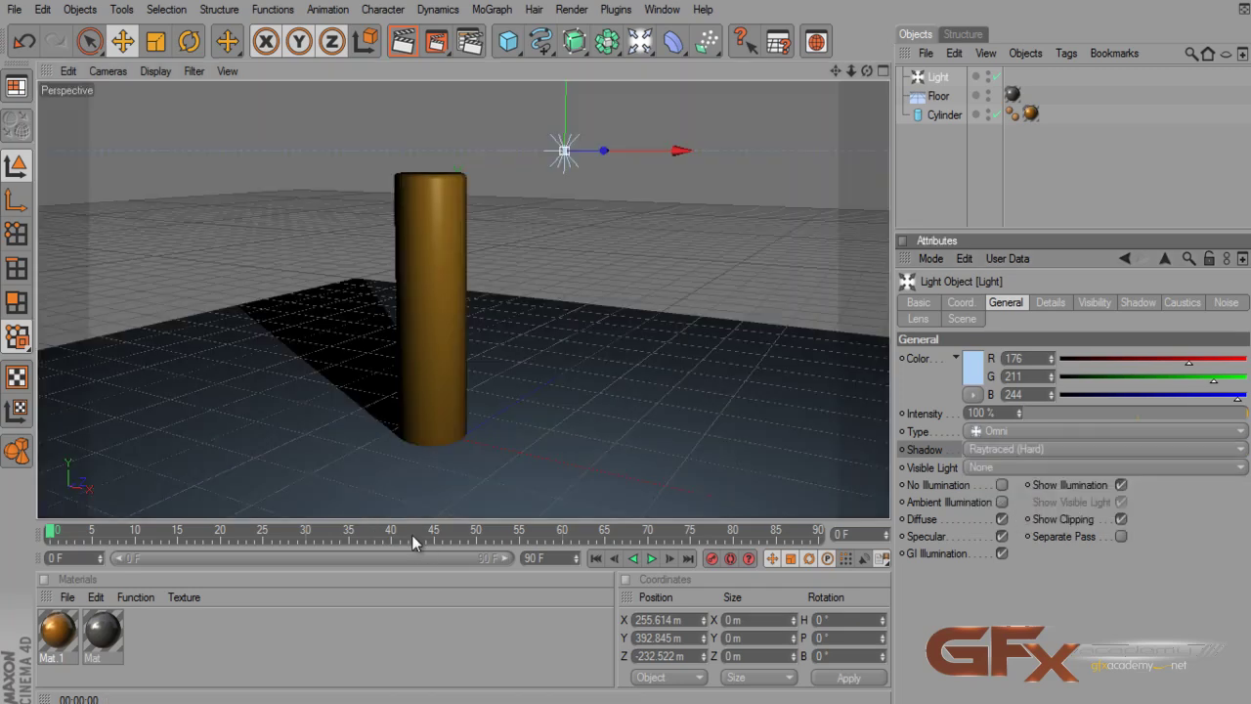
left_click(1010, 449)
left_click(1012, 484)
left_click(1017, 448)
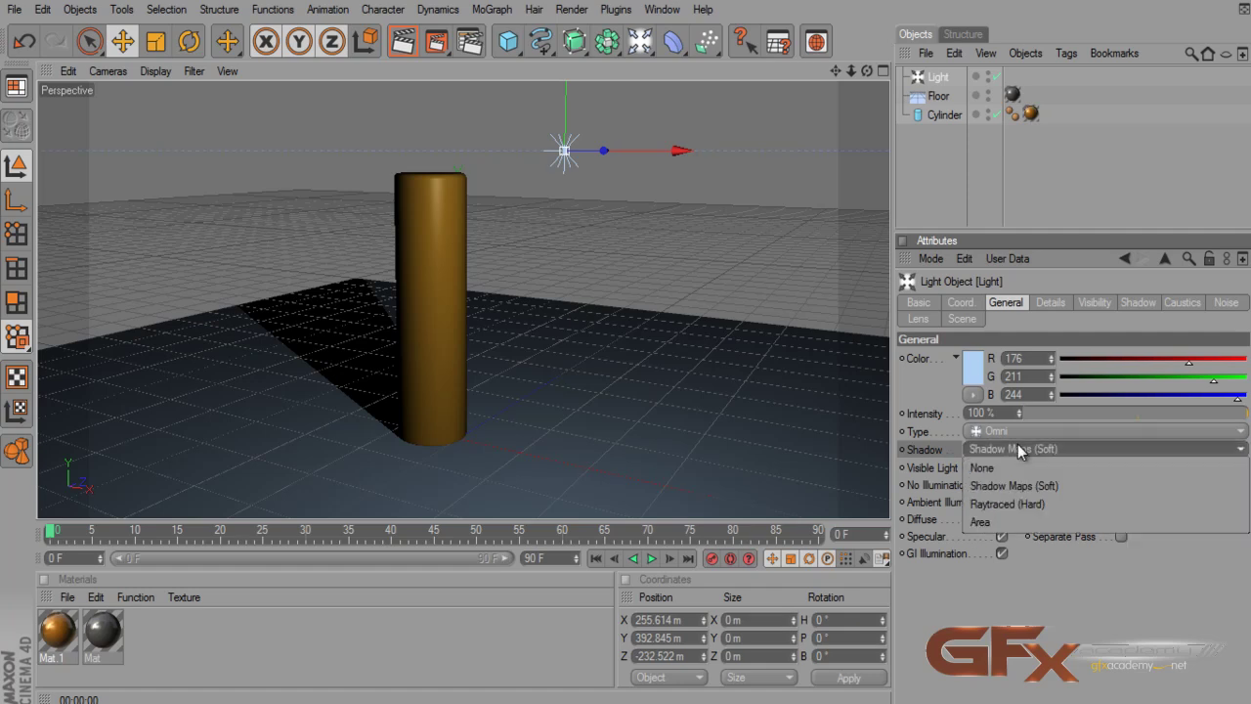
left_click(1018, 505)
left_click(392, 51)
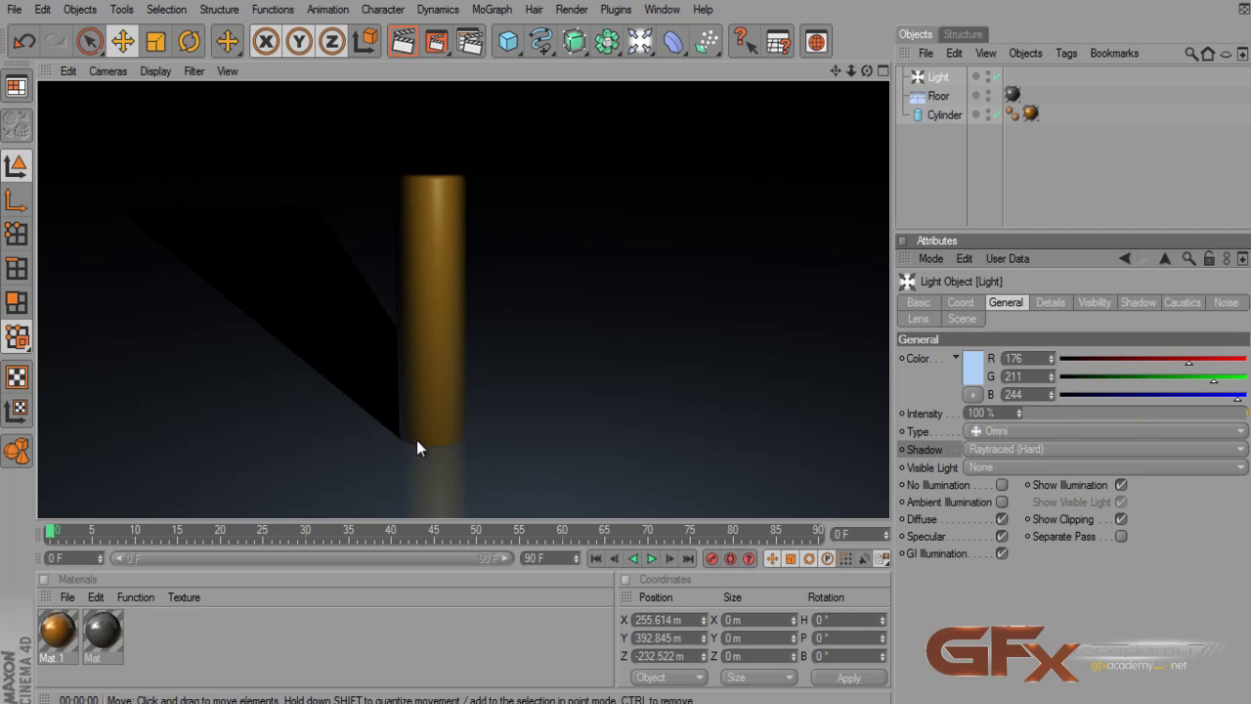
- Set the light's shadow to Area with an intensity of 150% and render the view
left_click(1093, 452)
left_click(1008, 521)
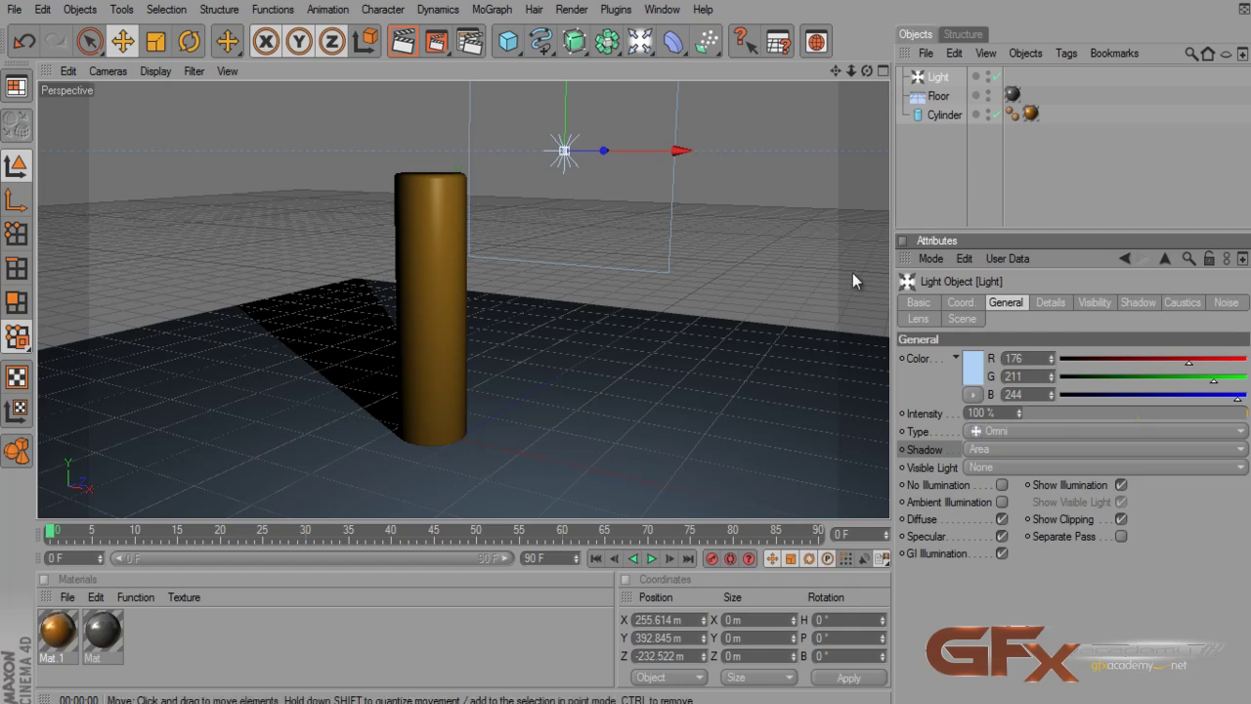
double_click(989, 412)
type("150")
key("Return")
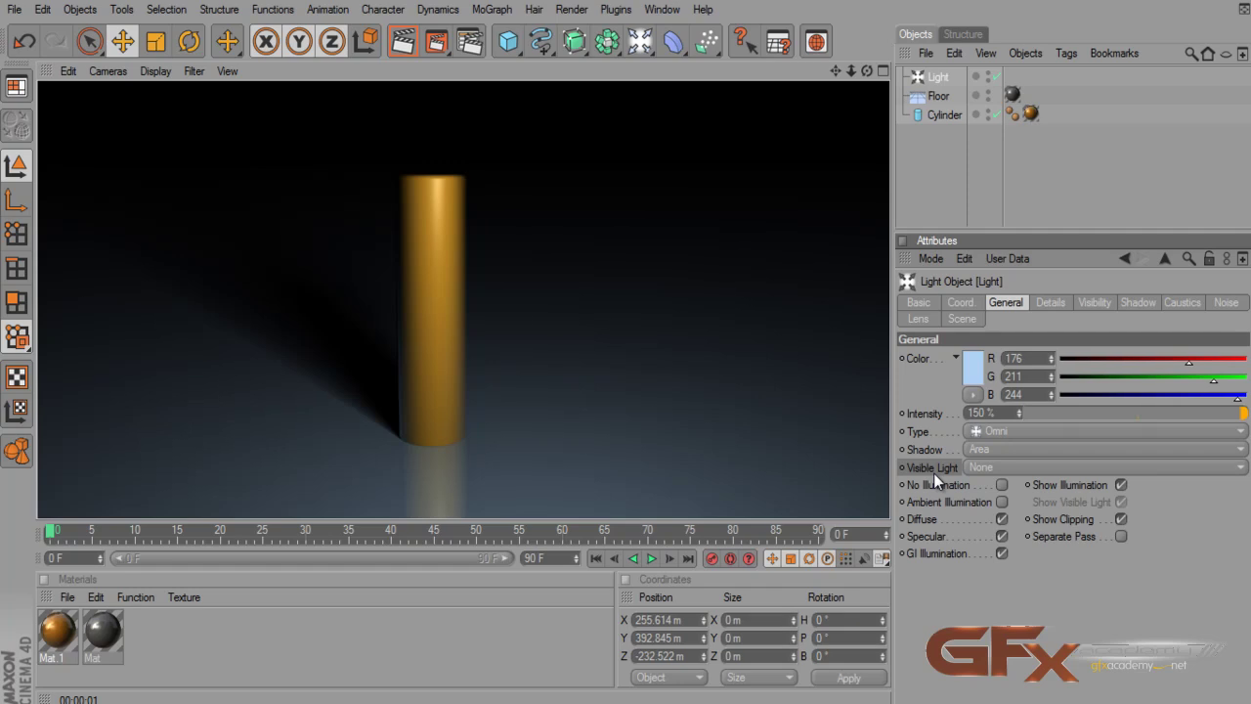
- Set the light's Visible Light option to Visible and shrink its visible range to a small sphere around the light
left_click(977, 467)
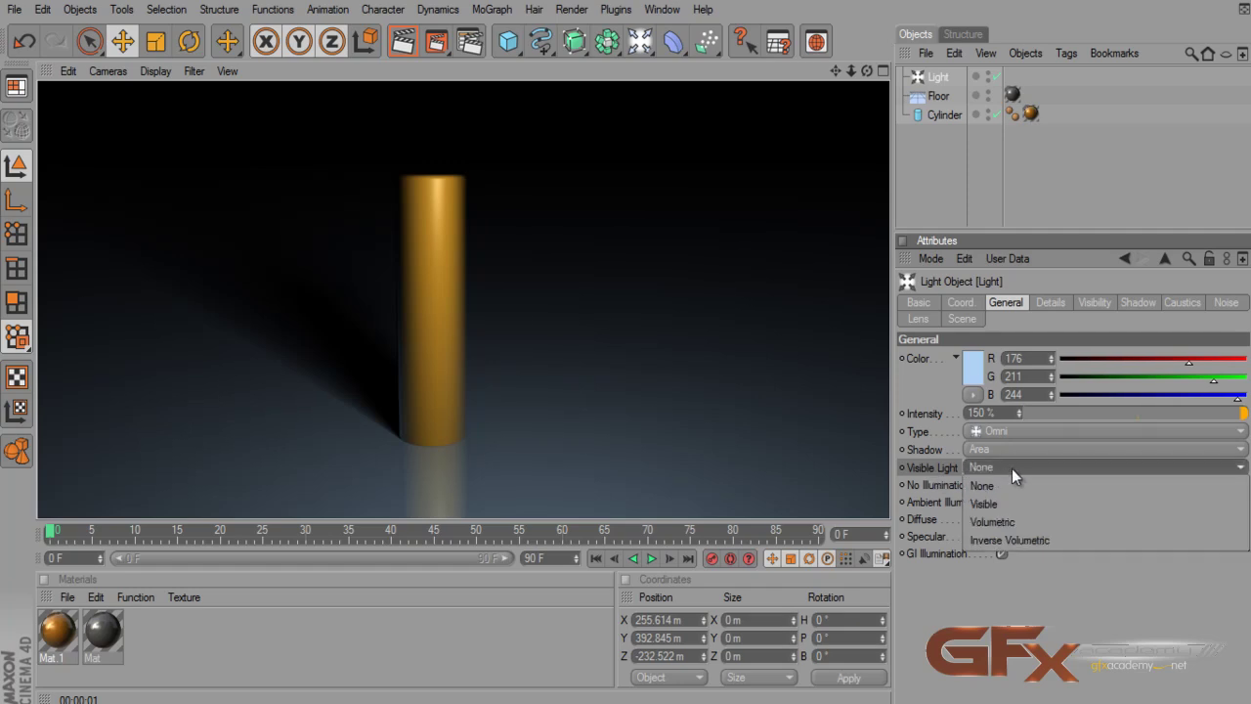
left_click(1009, 500)
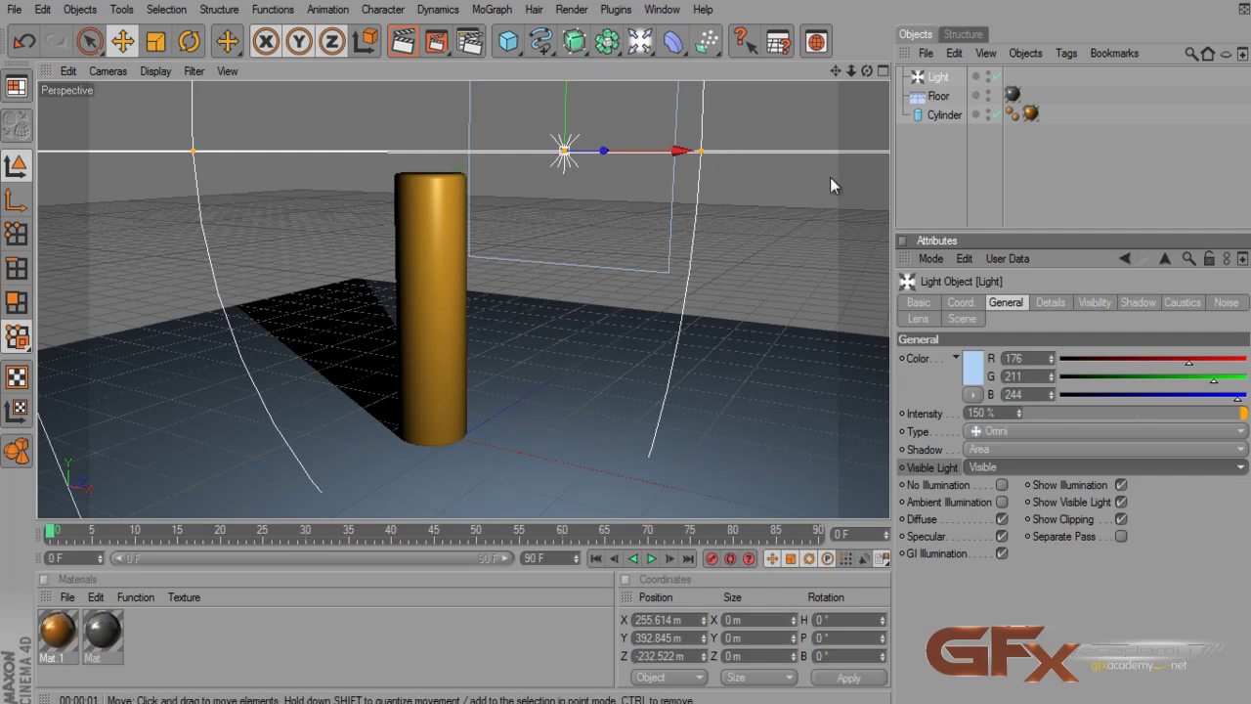
left_click_drag(842, 130, 845, 147, "alt")
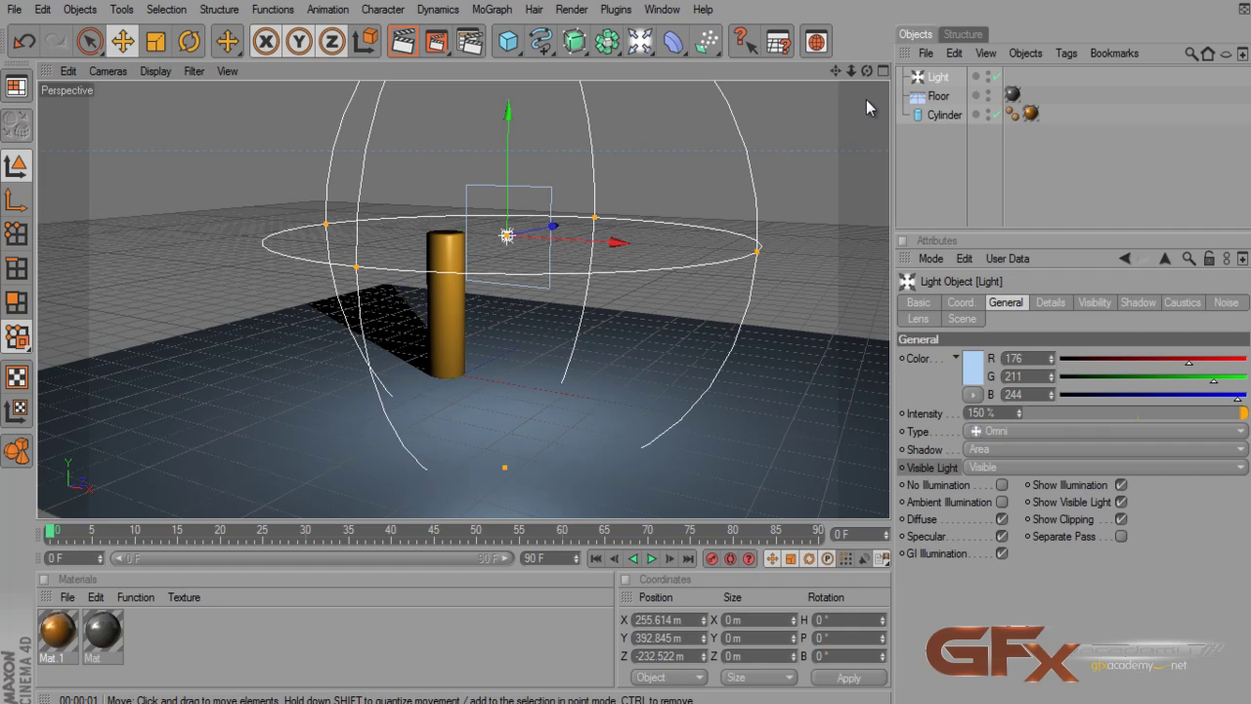
left_click_drag(659, 308, 632, 352, "alt")
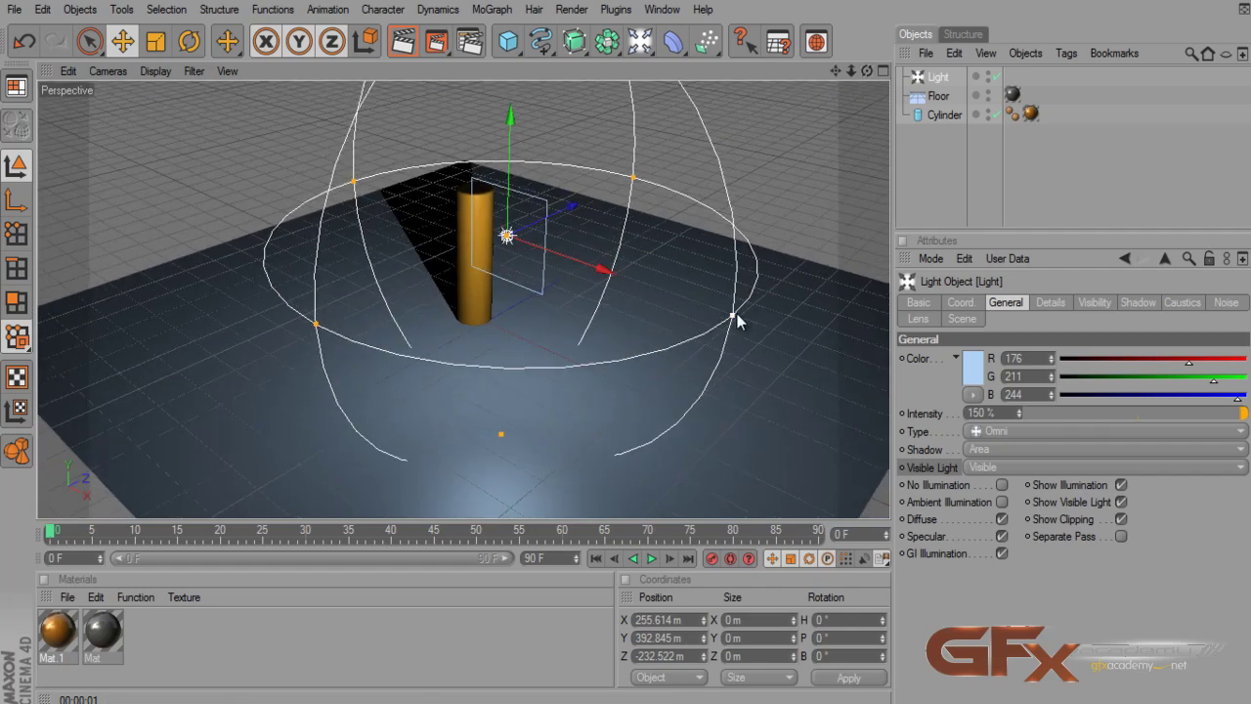
left_click_drag(737, 316, 616, 347, "alt")
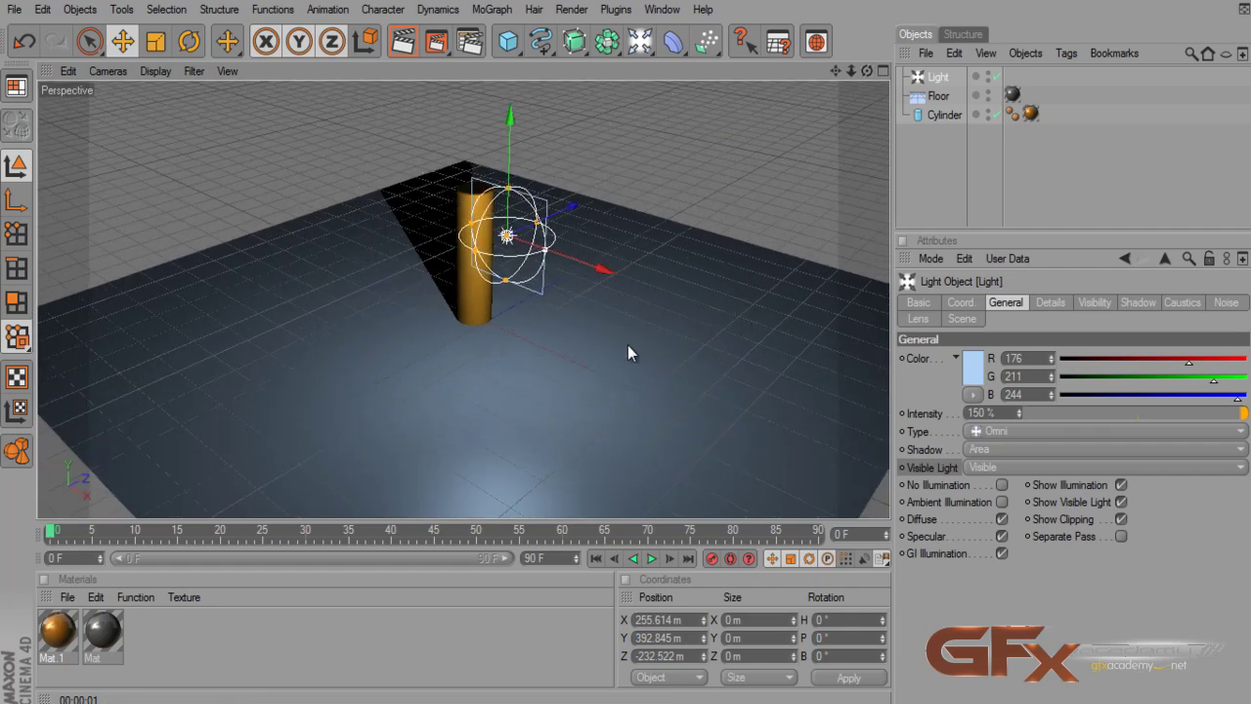
- Frame the cylinder and the light closely and render the view to check the small visible glow
scroll(864, 106, "up", 3)
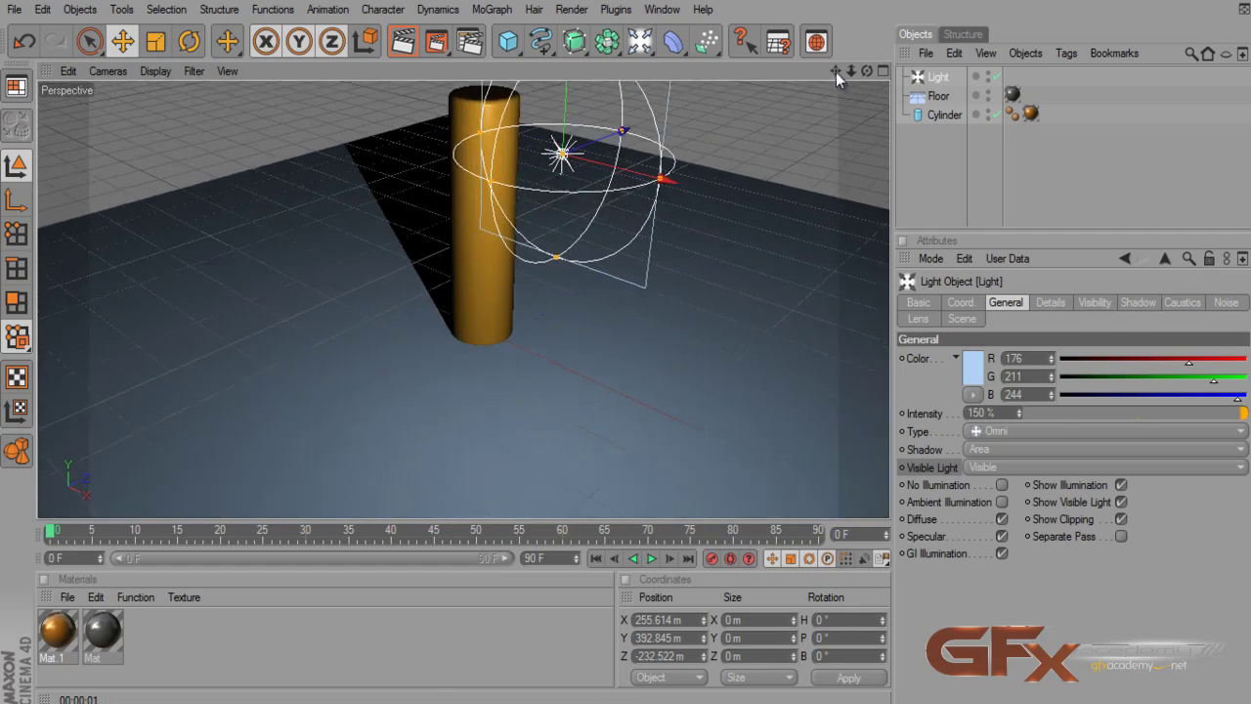
left_click_drag(567, 367, 476, 283, "alt")
left_click(402, 41)
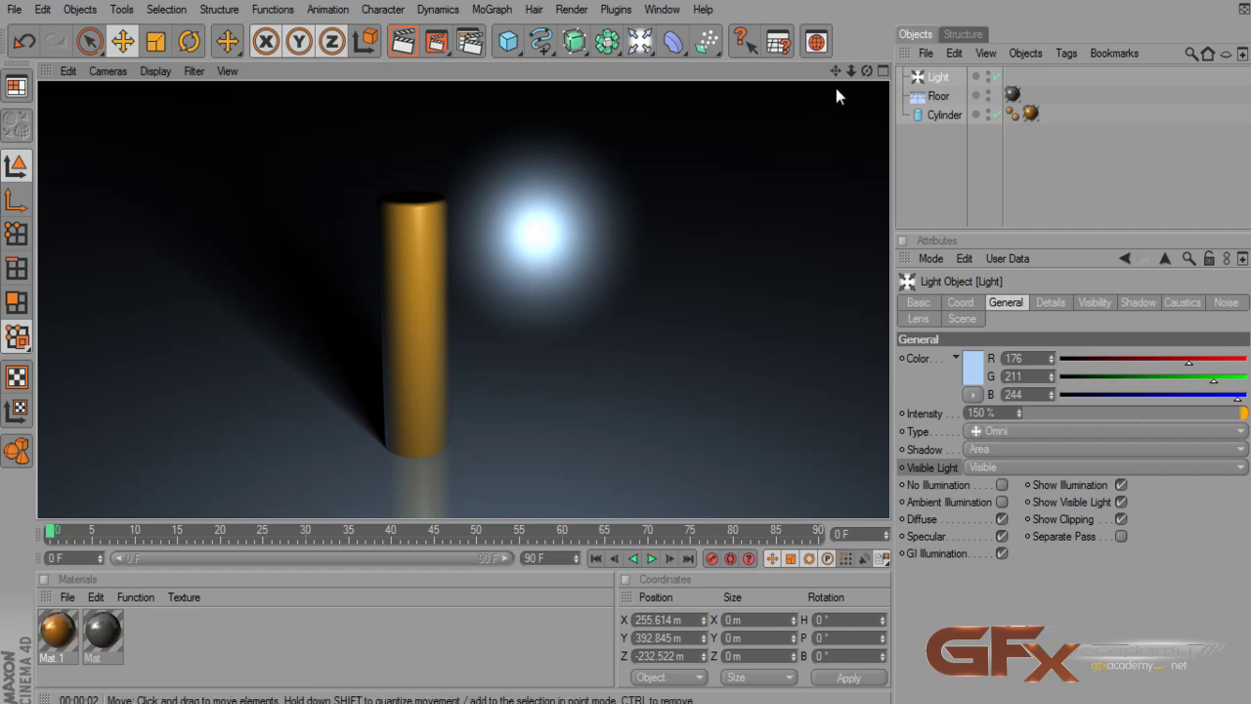
- Enlarge the light's visible range sphere until it extends well past the cylinder, and render the perspective view
left_click(882, 72)
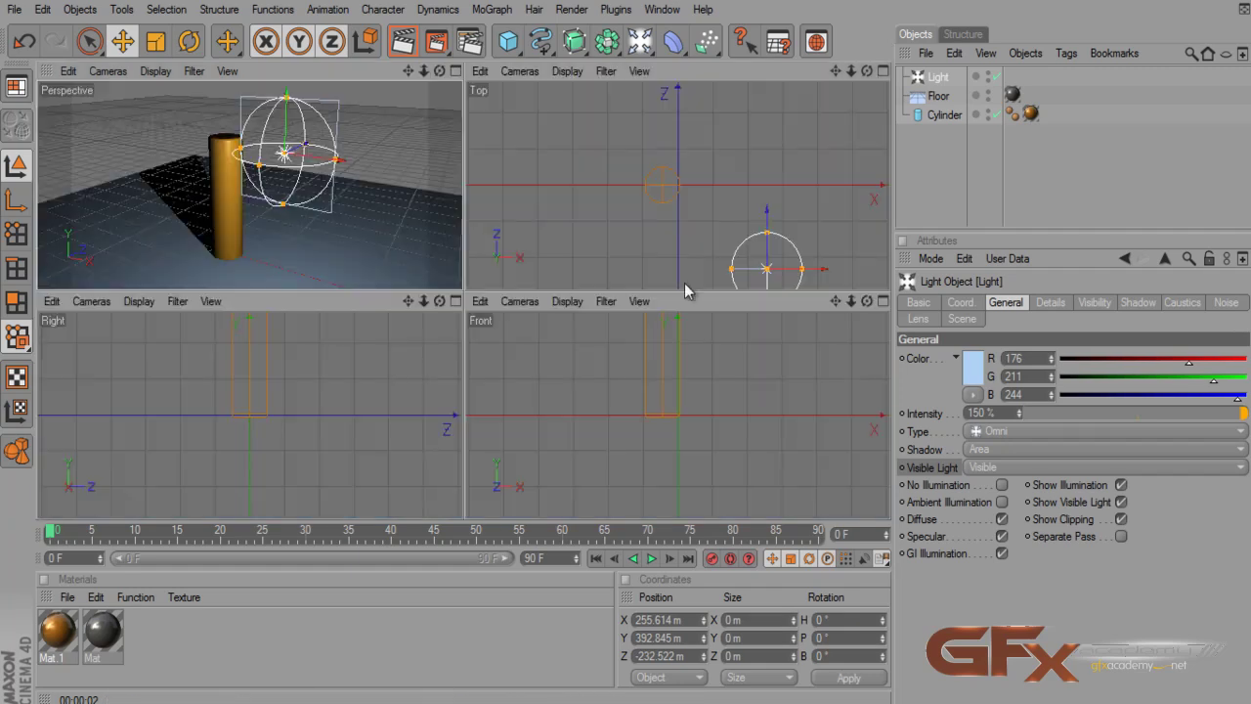
left_click(455, 72)
left_click_drag(645, 252, 630, 358)
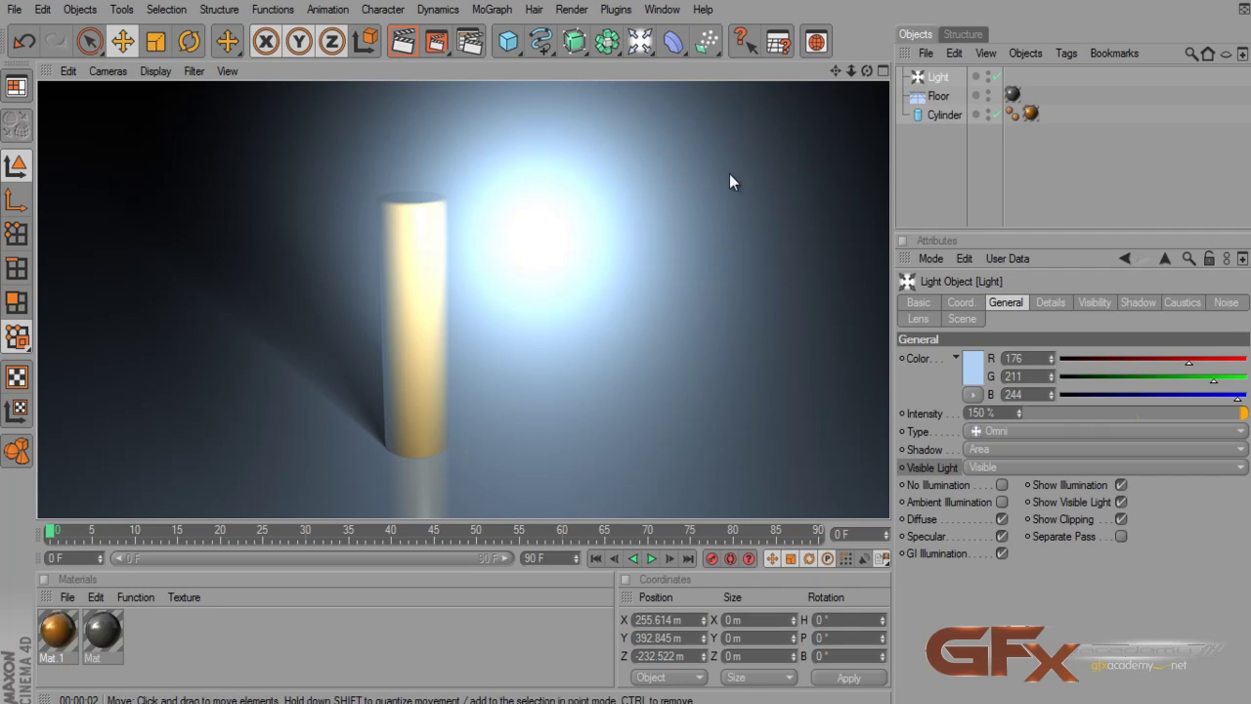
- Set the light's Visible Light option to Volumetric and render the view
left_click(1000, 469)
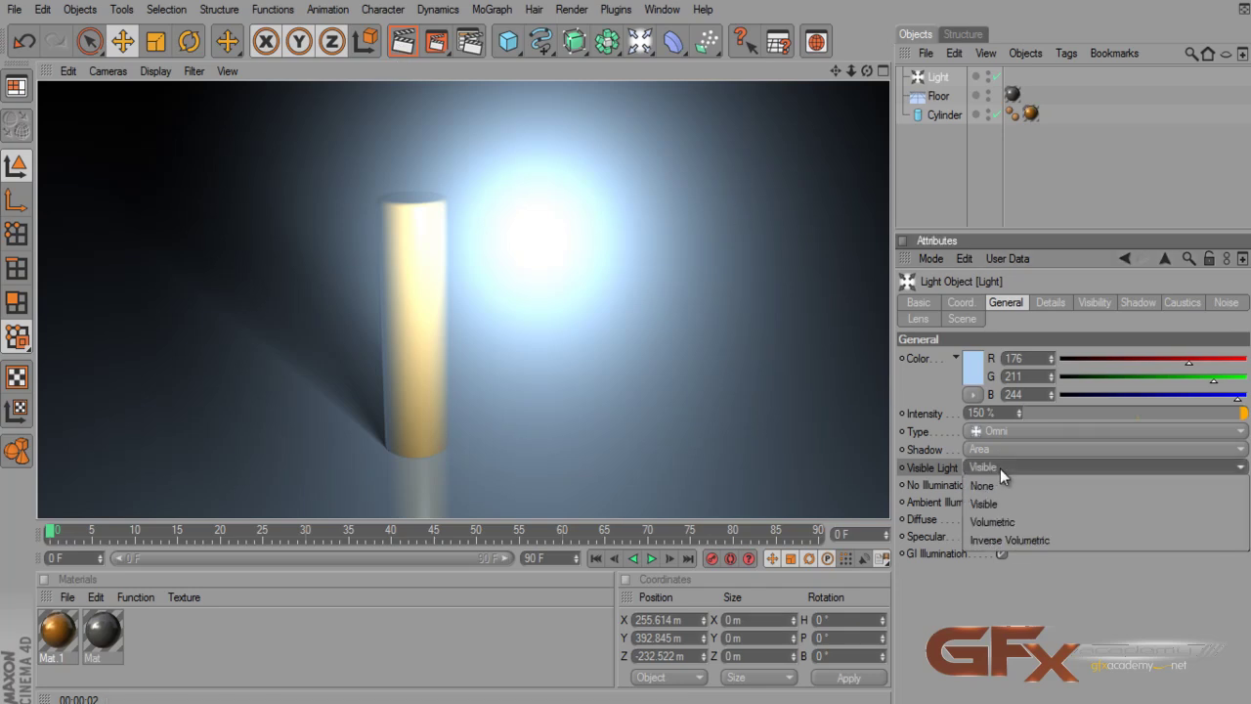
left_click(1023, 521)
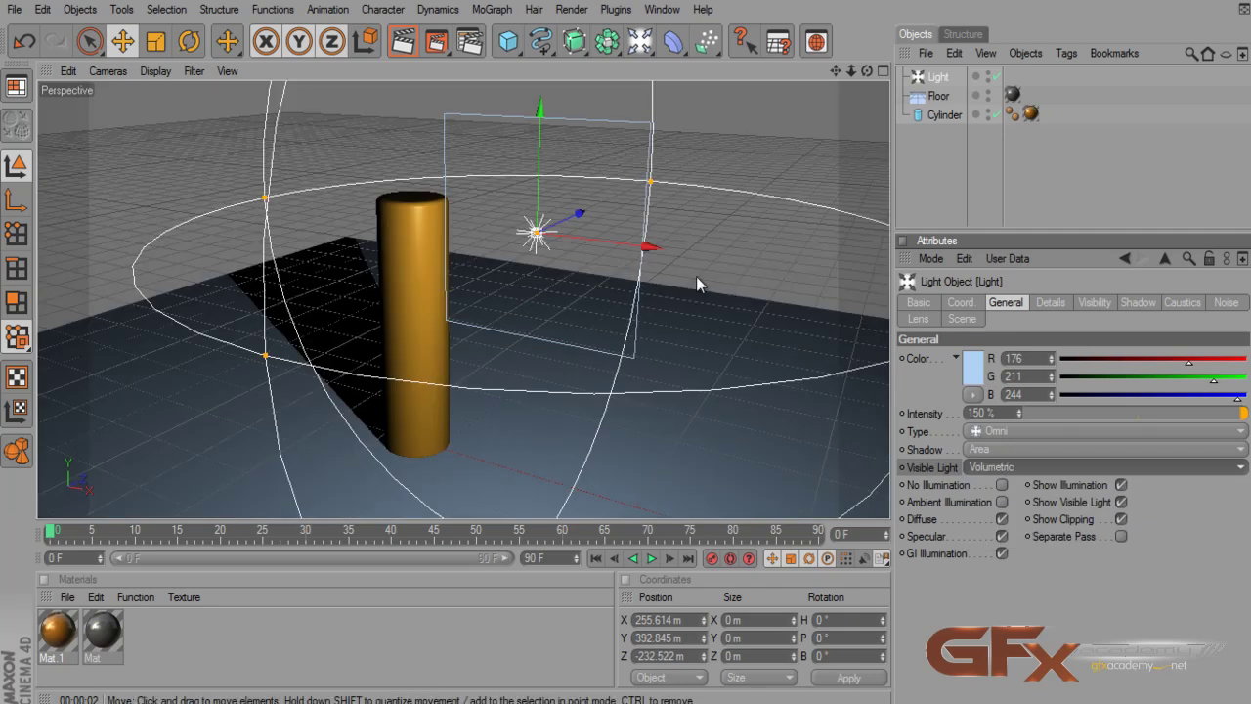
left_click(403, 41)
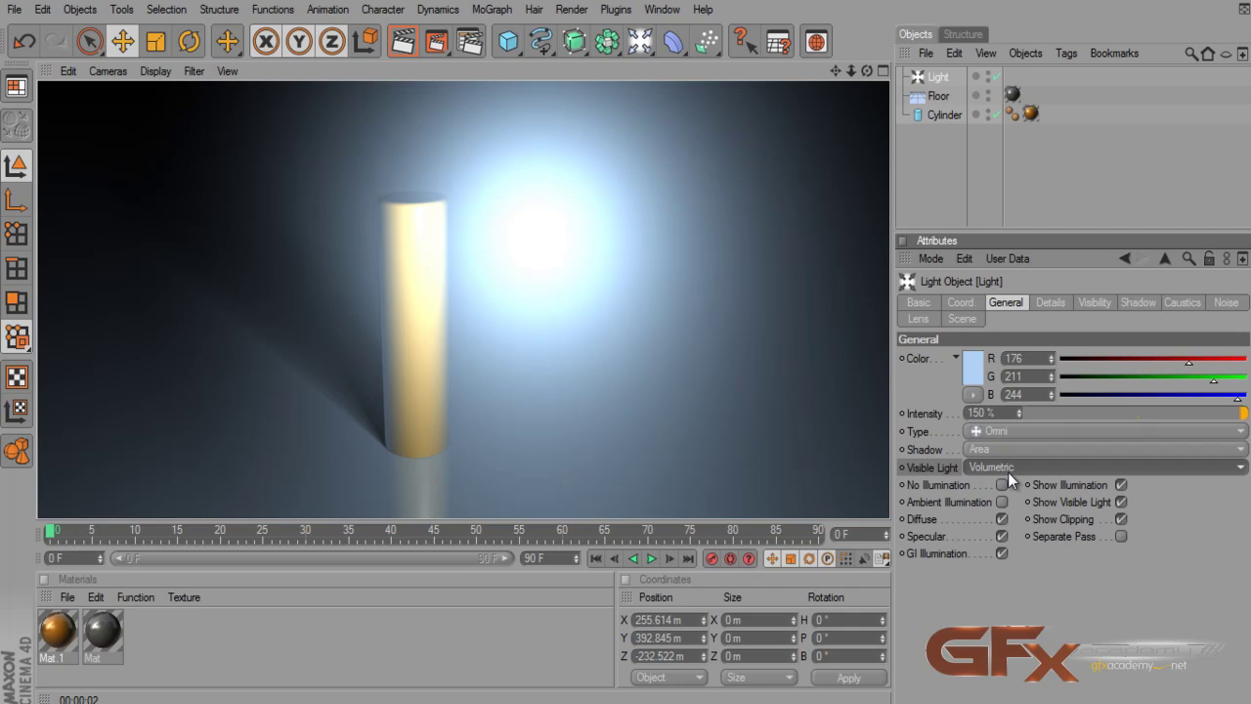
- Keep the Omni type, set the light's Visible Light option to Inverse Volumetric and render the view
left_click(984, 439)
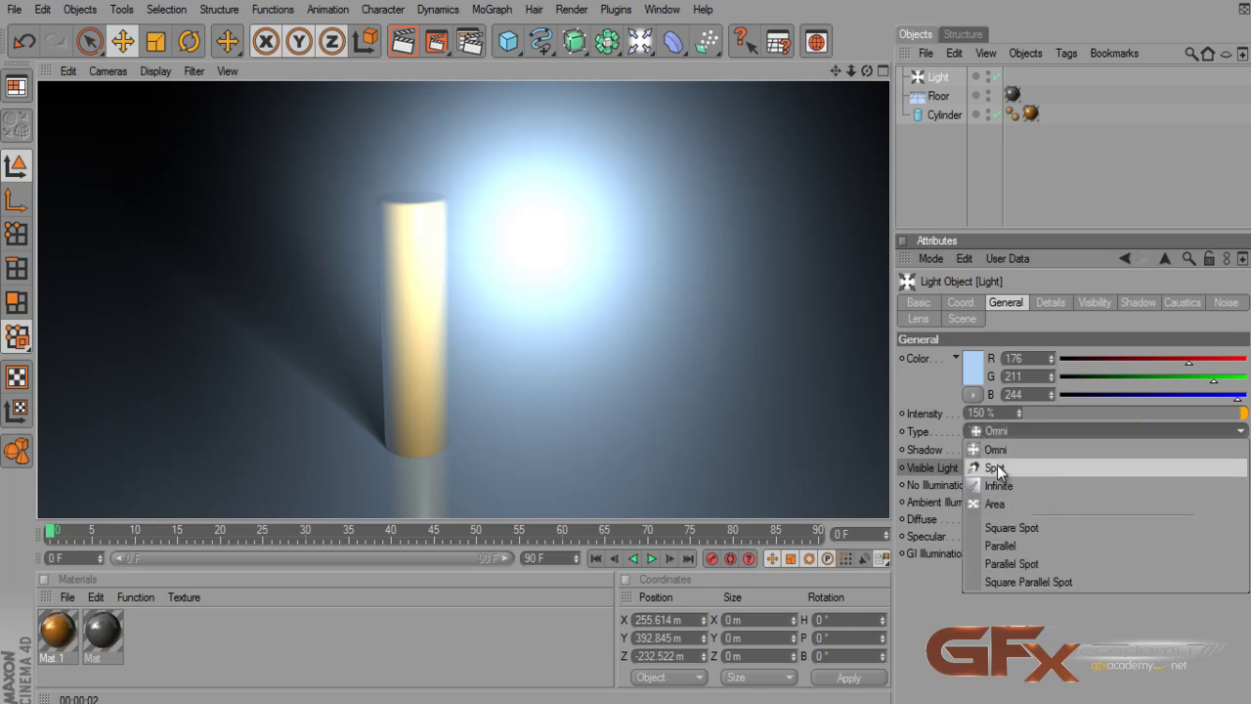
left_click(927, 609)
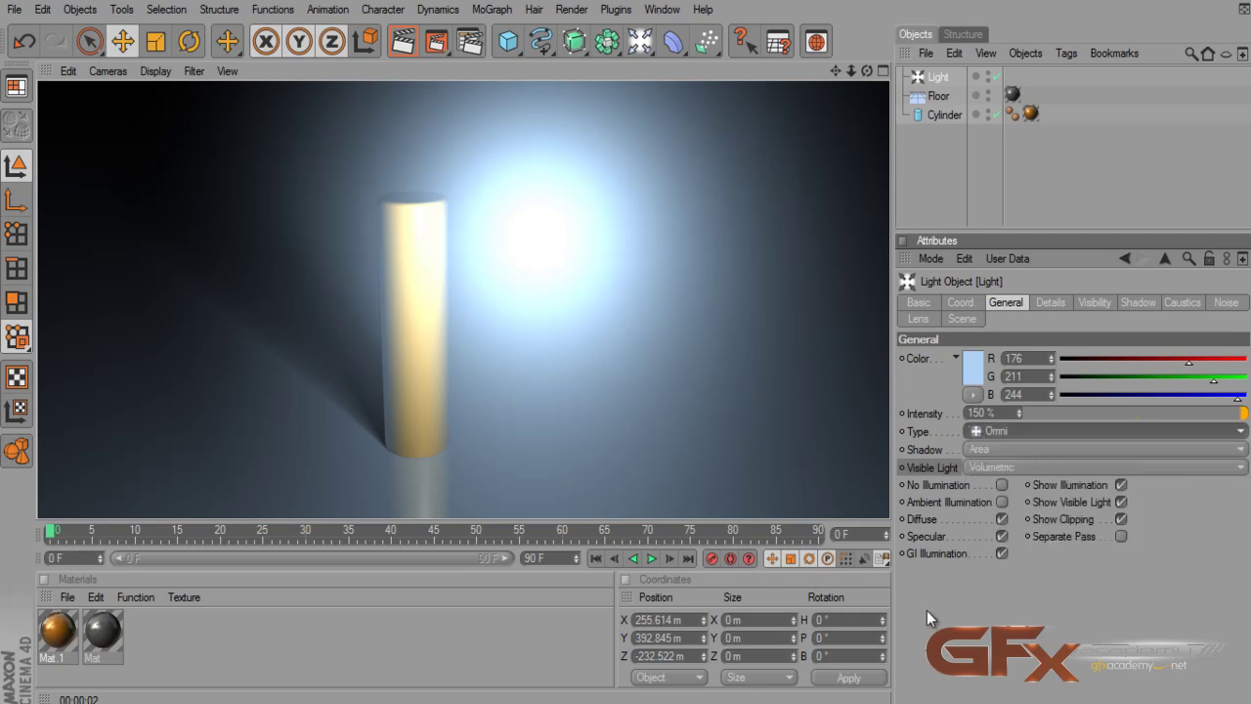
left_click(978, 467)
left_click(1006, 541)
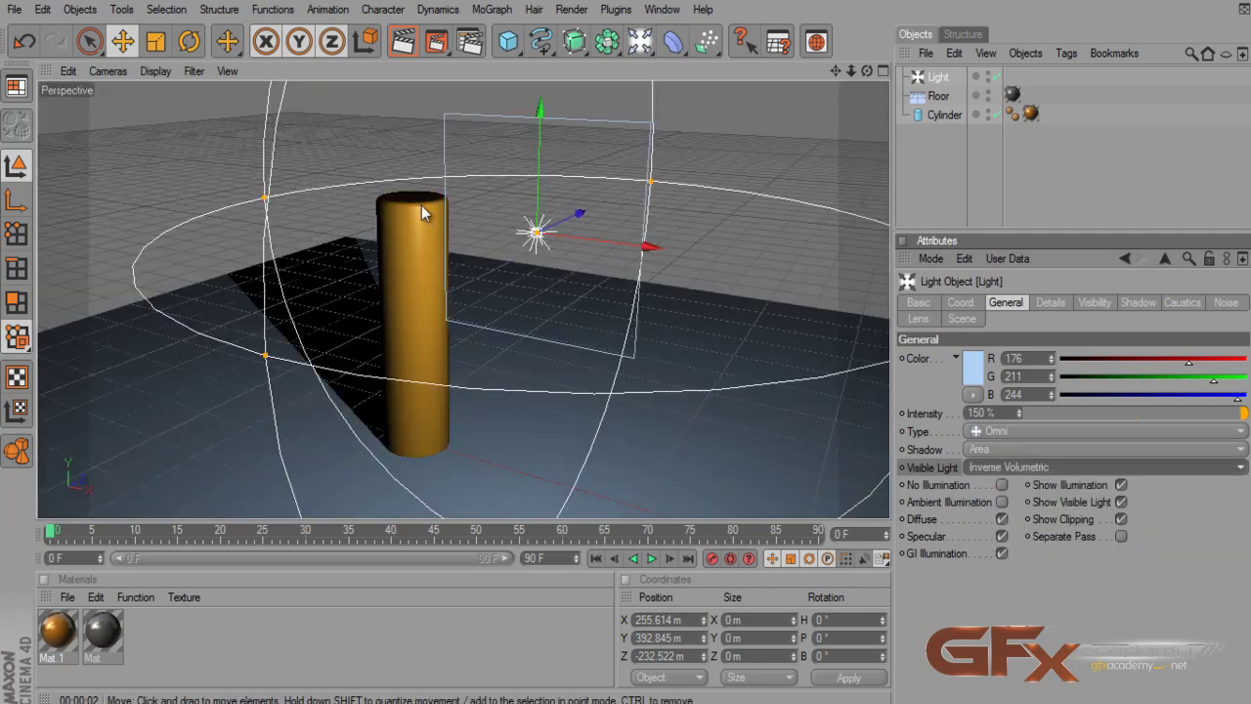
left_click(403, 42)
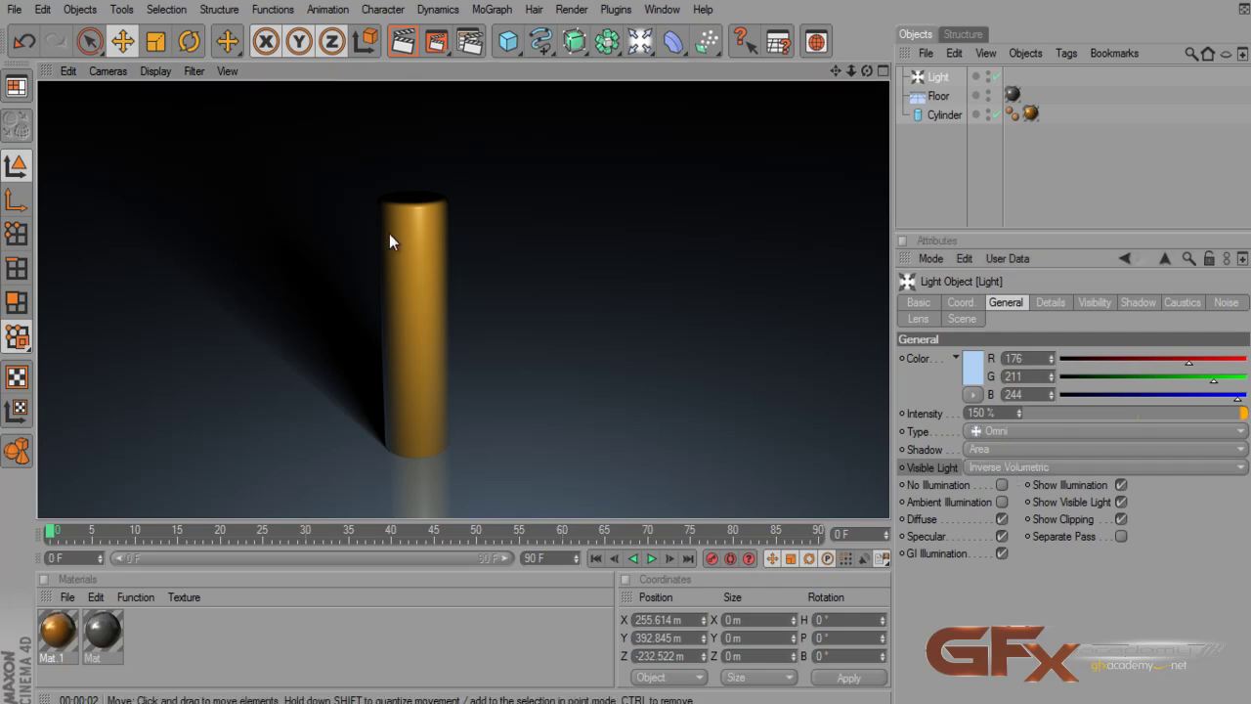
- Delete the cylinder and add a rectangle spline lying in the XZ plane
left_click(429, 240)
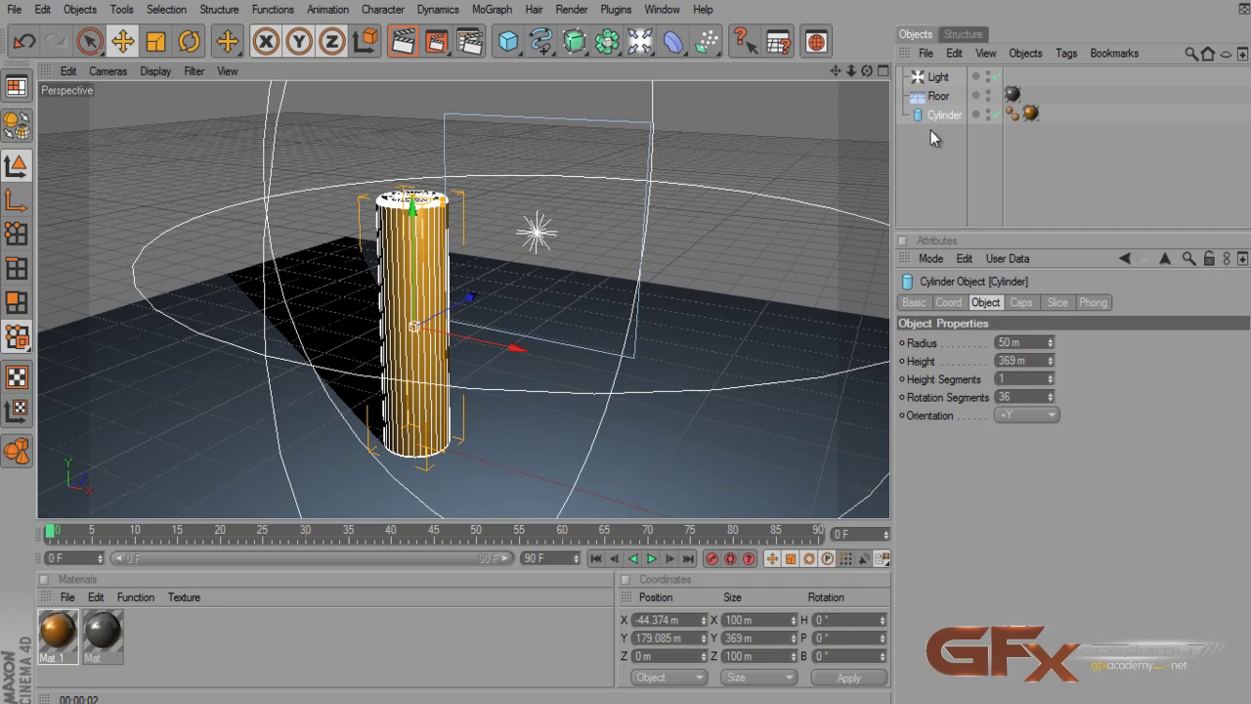
key("Delete")
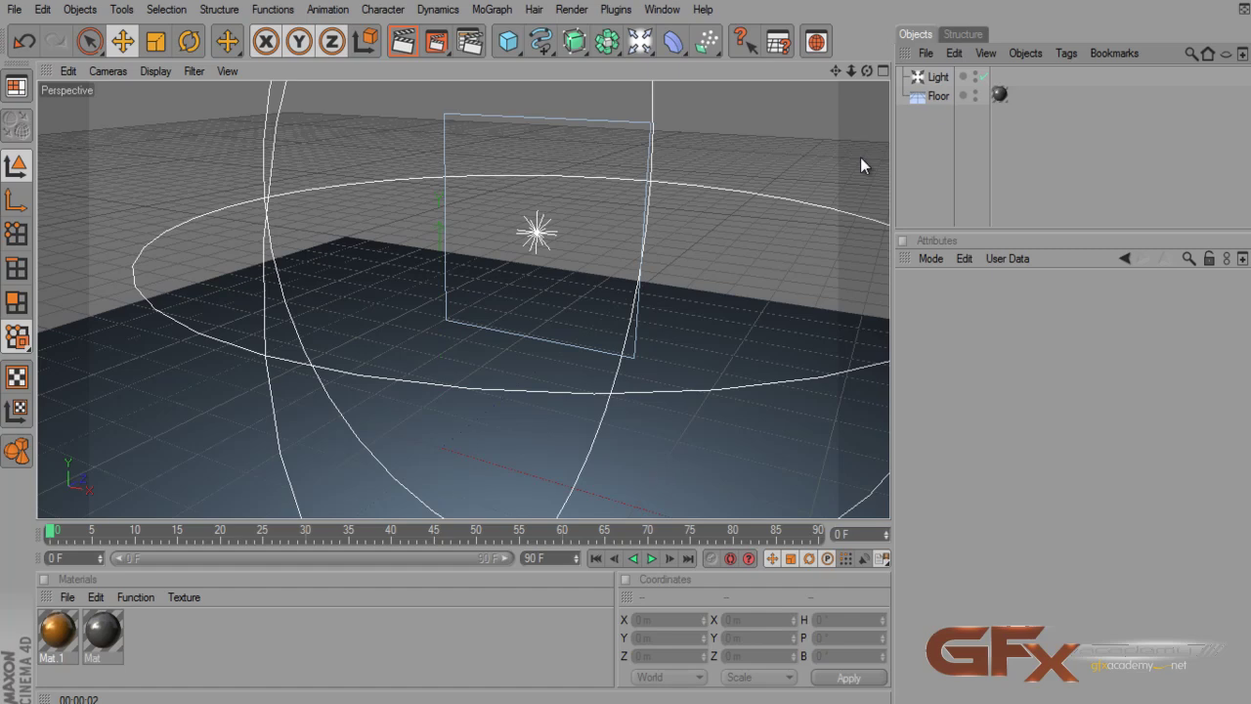
left_click(547, 52)
left_click(761, 131)
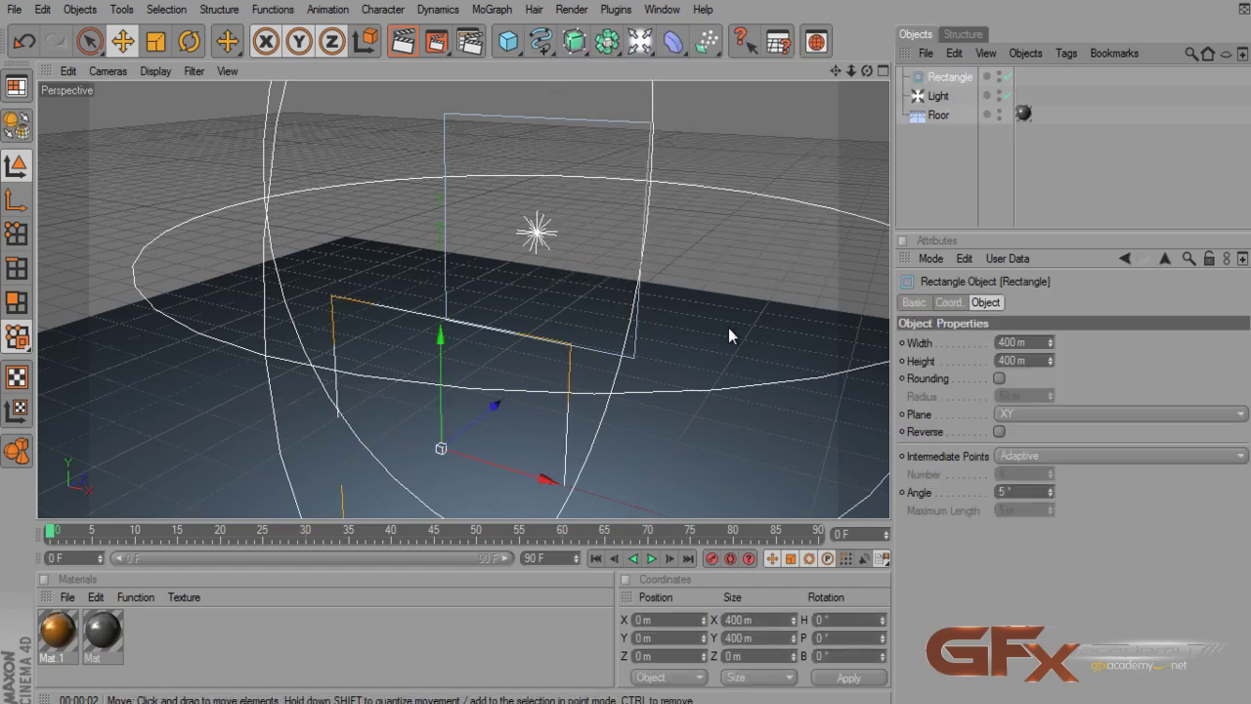
left_click(1034, 418)
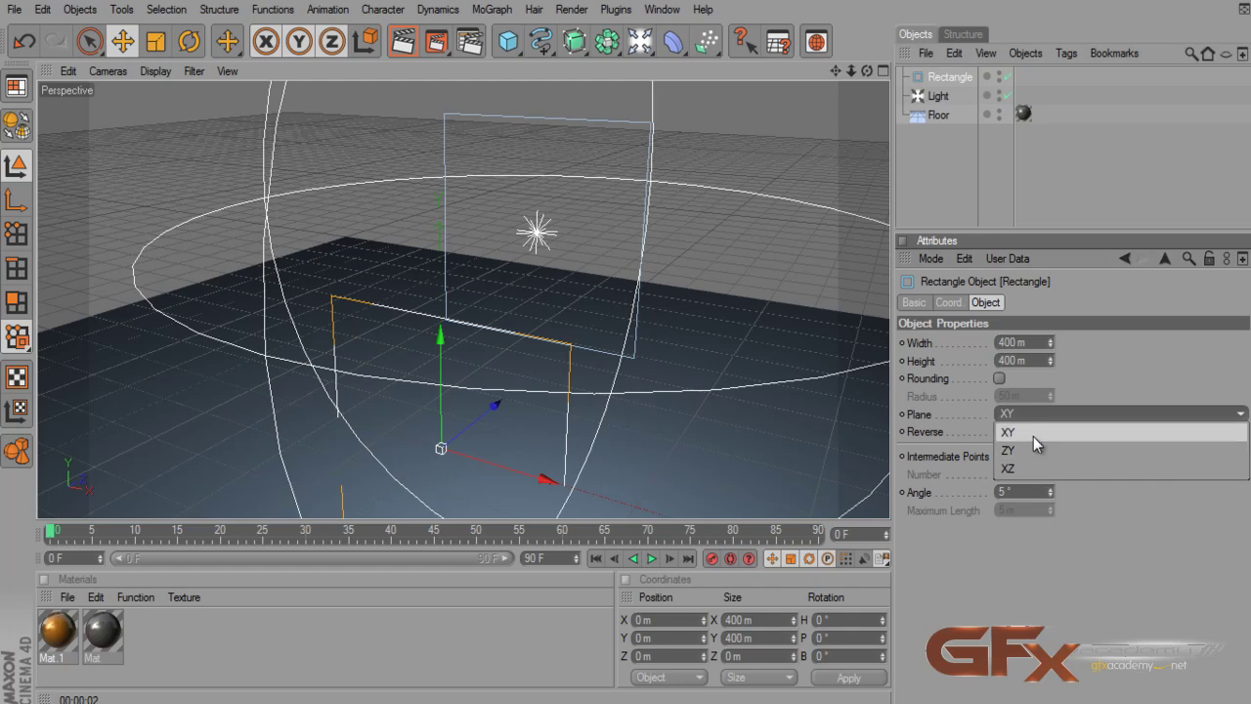
left_click(1028, 469)
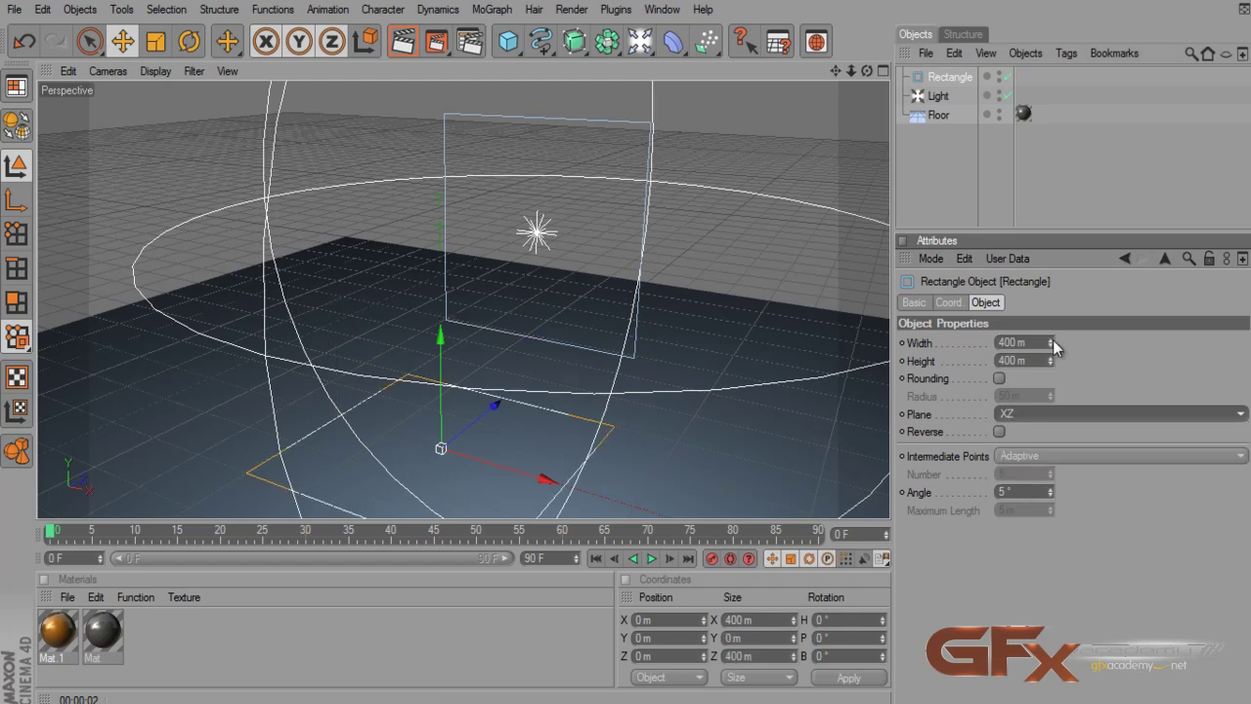
- Size the rectangle spline to 219 m wide and 440 m high, and move it to about Y 189 m, Z 224 m
mouse_move(1053, 342)
left_mouse_down()
mouse_move(1054, 369)
mouse_move(1066, 362)
mouse_move(1059, 351)
mouse_move(1057, 399)
mouse_move(1049, 341)
mouse_move(1053, 407)
mouse_move(1054, 303)
mouse_move(1052, 362)
left_mouse_up()
left_click_drag(501, 401, 576, 353)
left_click_drag(512, 323, 631, 354)
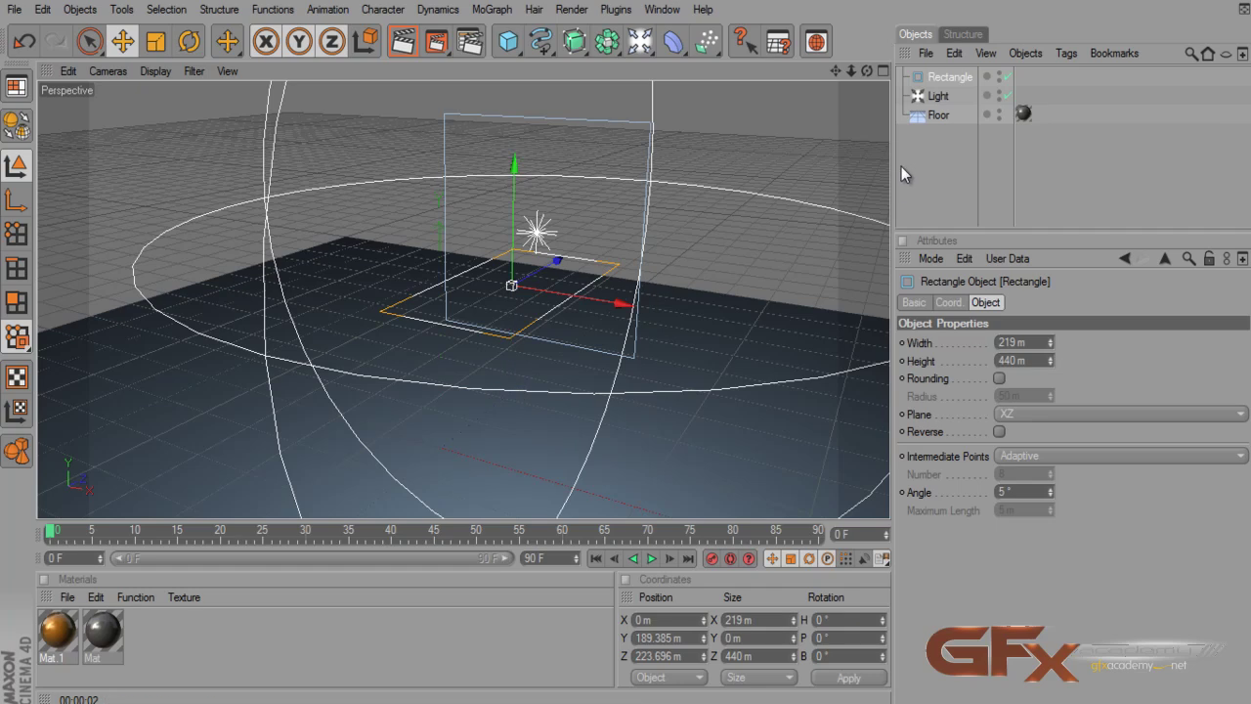
- Duplicate the rectangle spline and size the copy to 183 m wide and 391 m high
left_click_drag(962, 78, 964, 74)
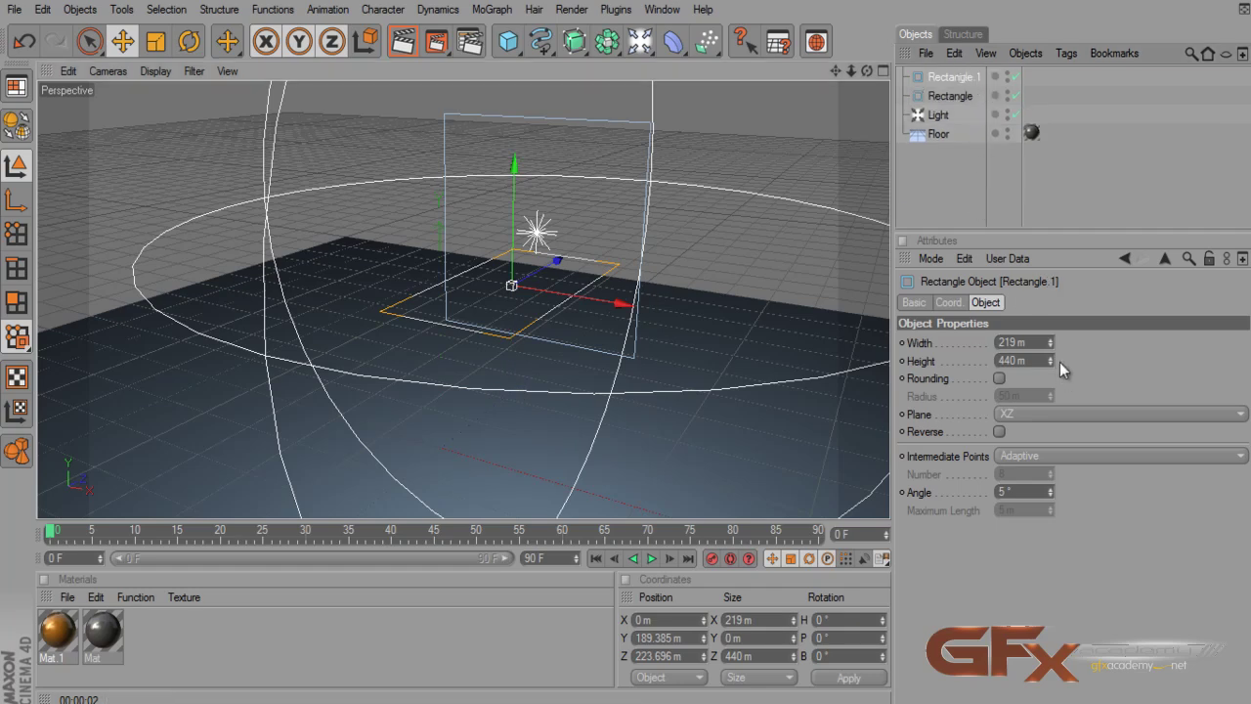
left_click(1017, 343)
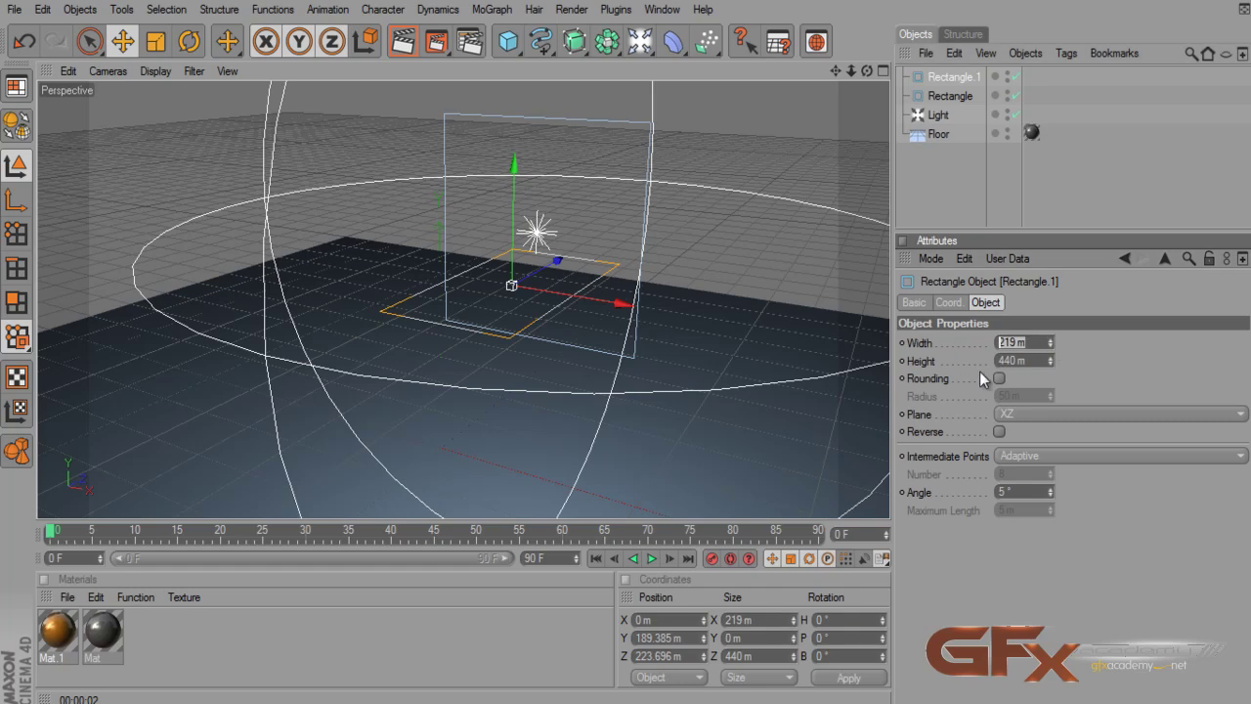
mouse_move(1051, 338)
left_mouse_down()
mouse_move(1054, 408)
mouse_move(1048, 327)
left_mouse_up()
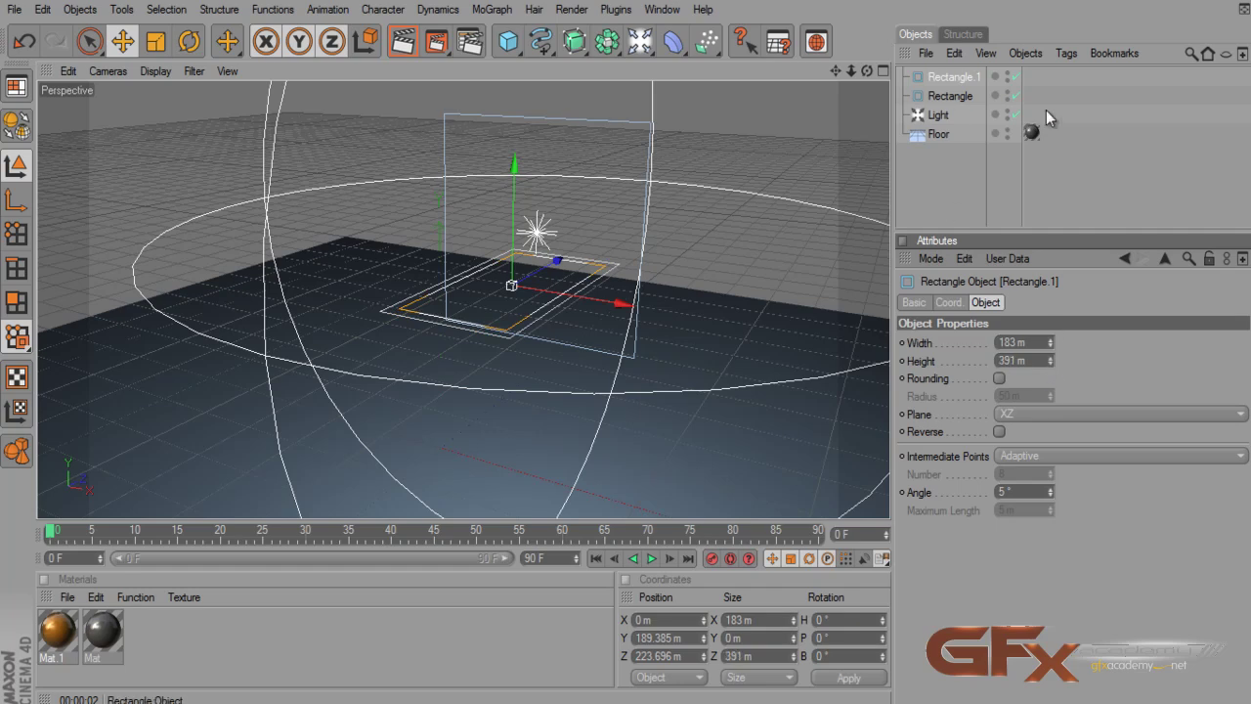
- Try to merge the two parametric rectangles into one object with Connect+Delete, and undo it
left_click_drag(989, 110, 1039, 110)
left_click(961, 97, "ctrl")
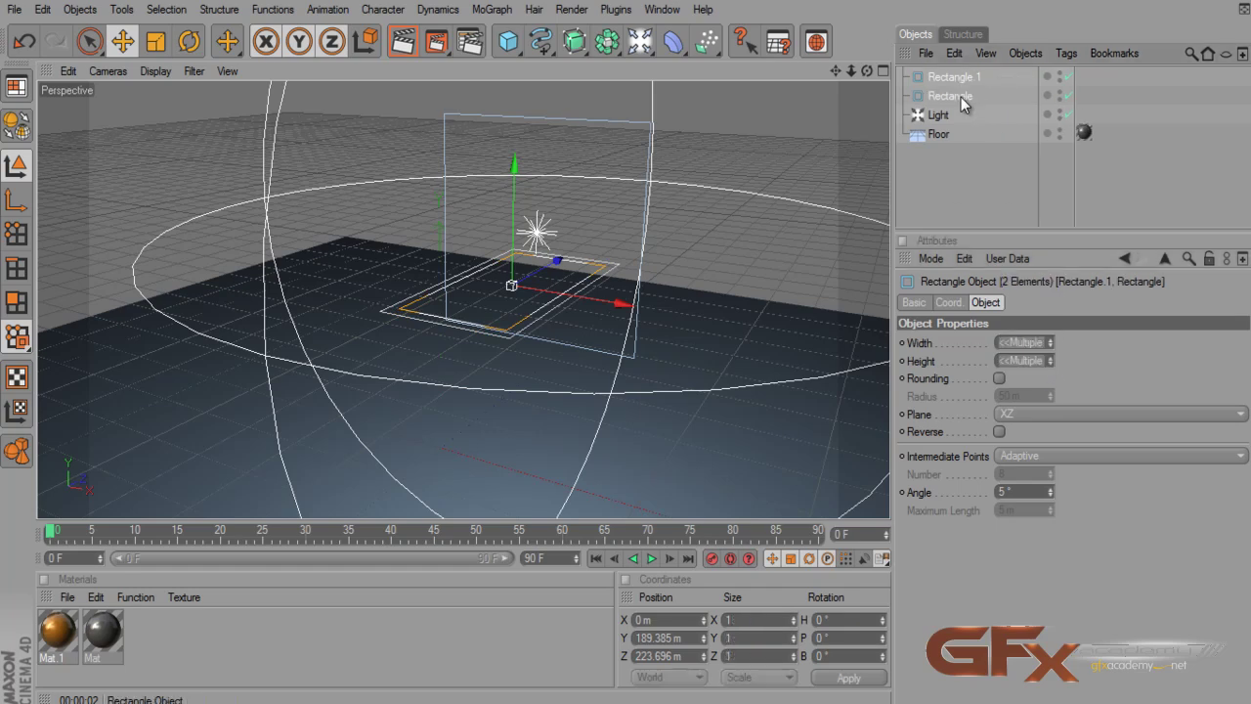
right_click(961, 97)
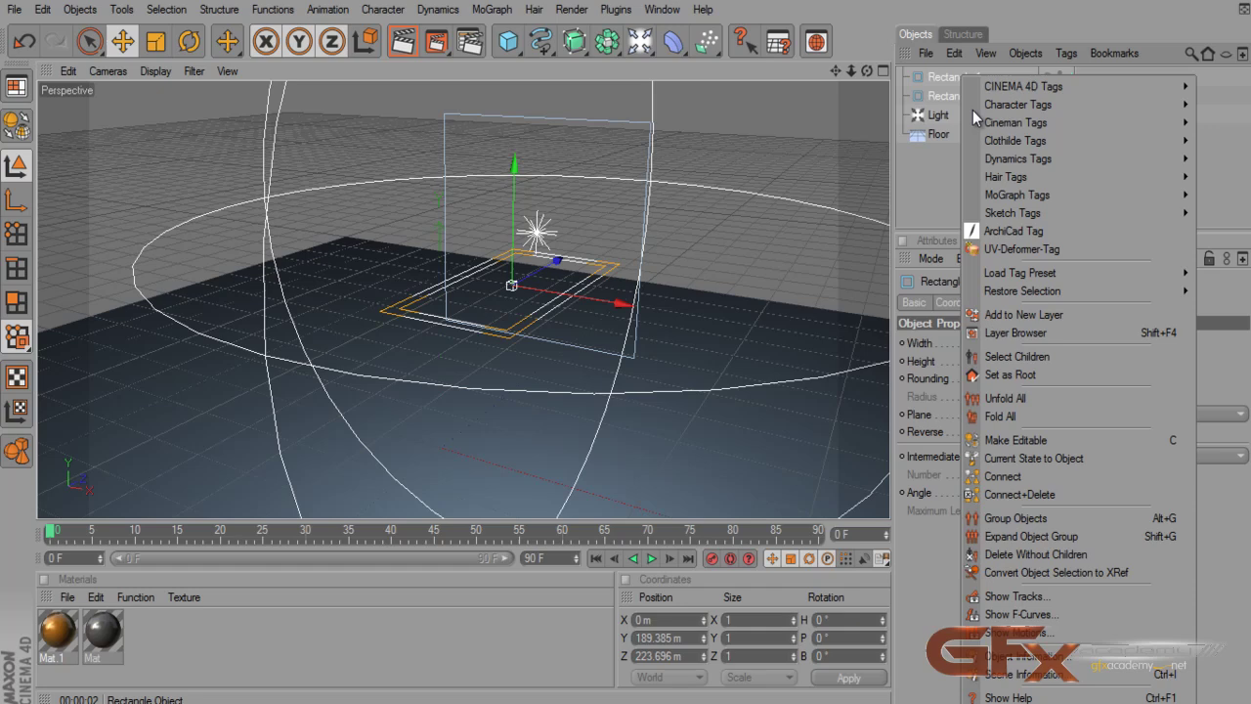
left_click(1061, 491)
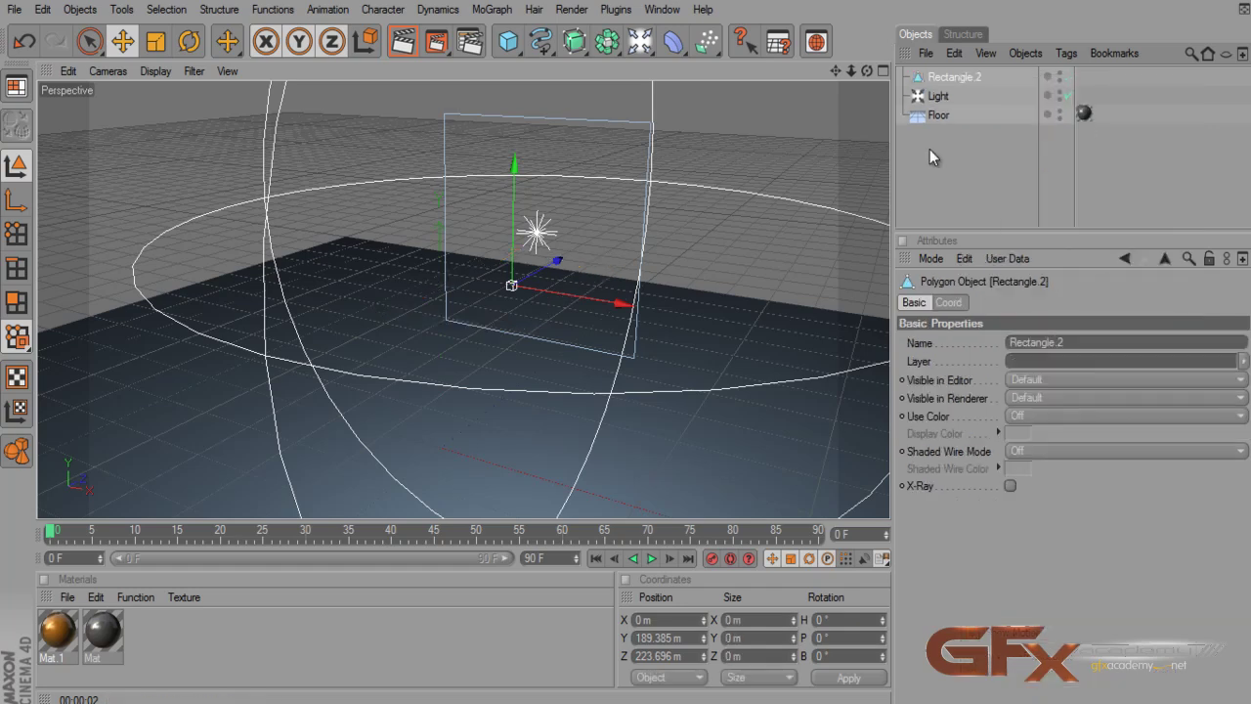
key("ctrl+z")
- Try to join the two parametric rectangles with Connect, check the result against the originals, and discard the connected object
right_click(952, 79)
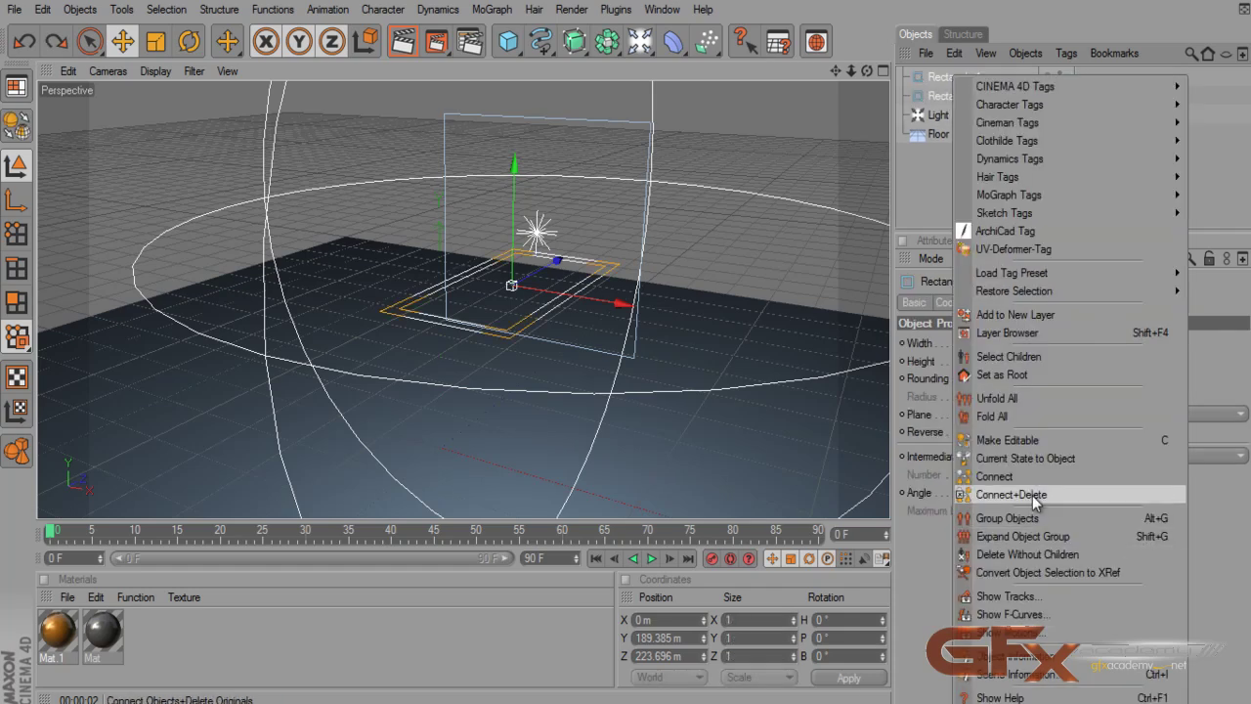
left_click(1026, 477)
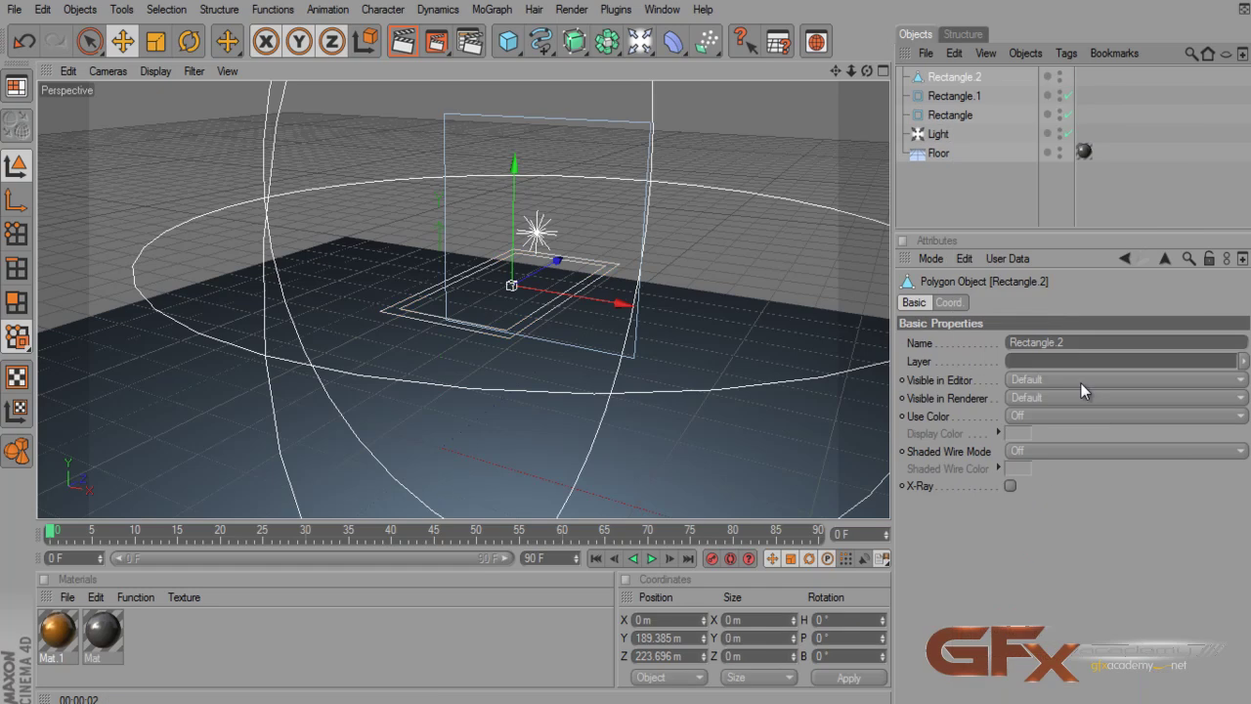
left_click(976, 78, "ctrl")
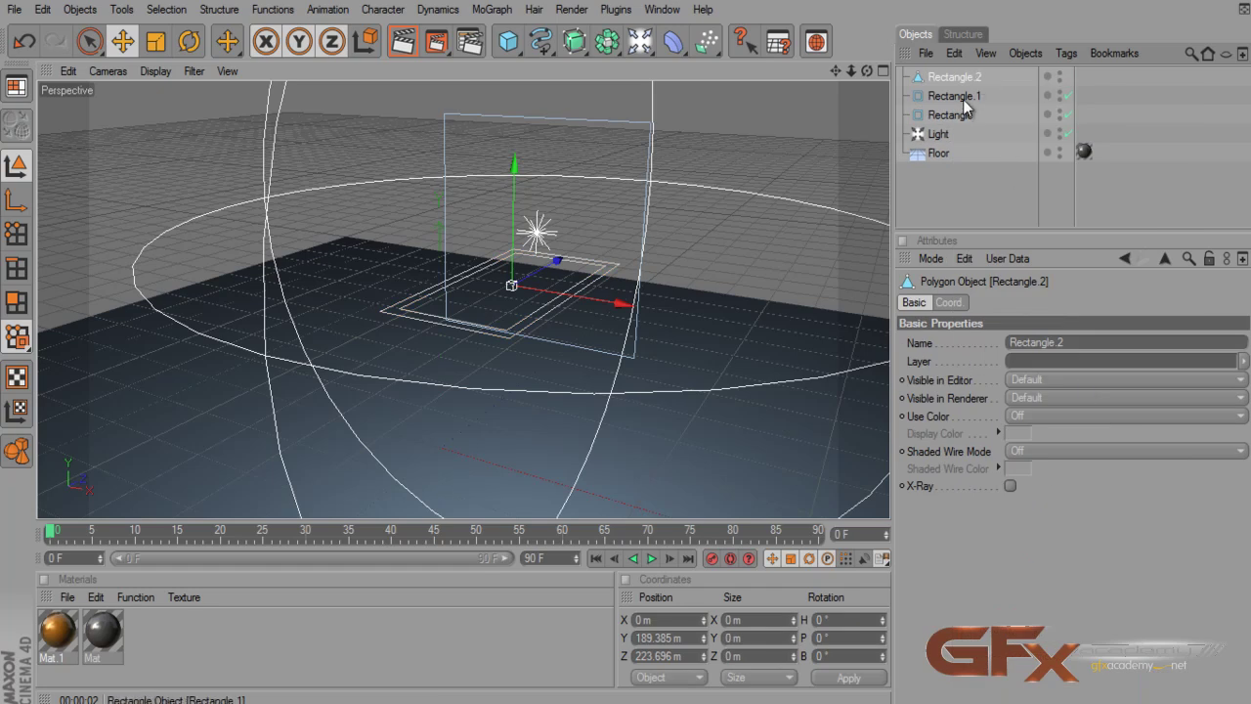
left_click(1069, 96)
left_click(1071, 114)
left_click(1071, 114)
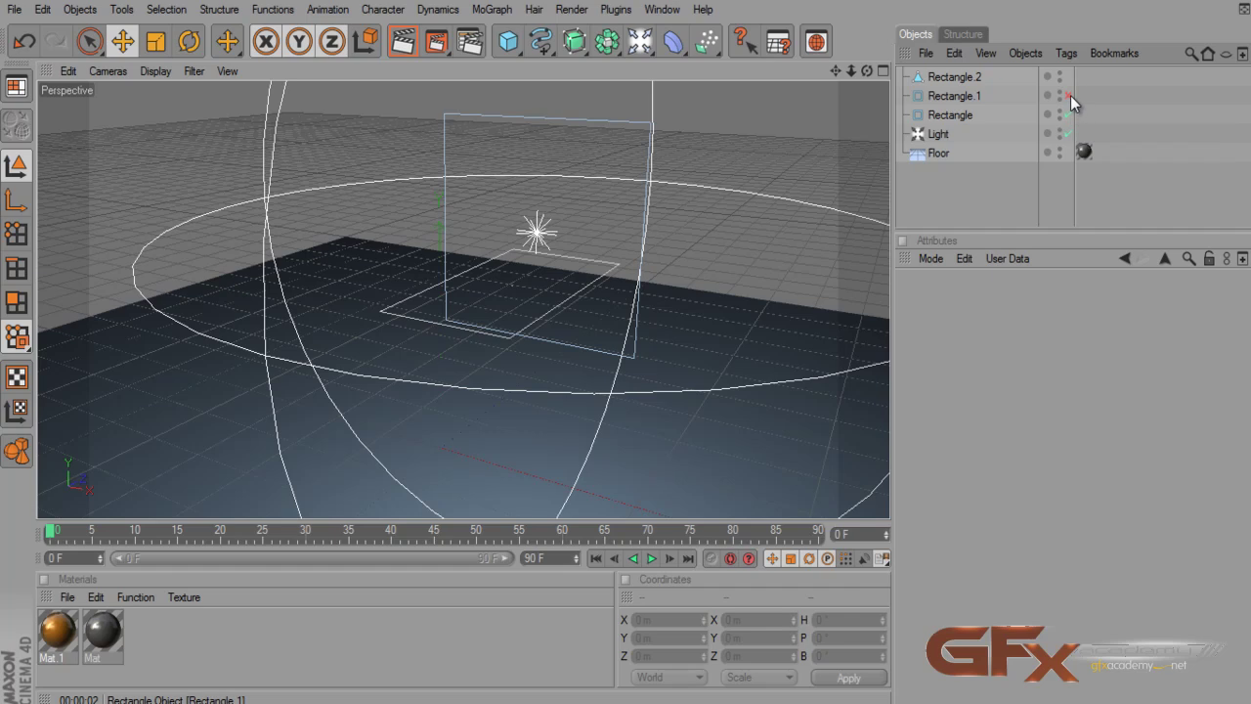
left_click(1069, 96)
left_click(948, 78)
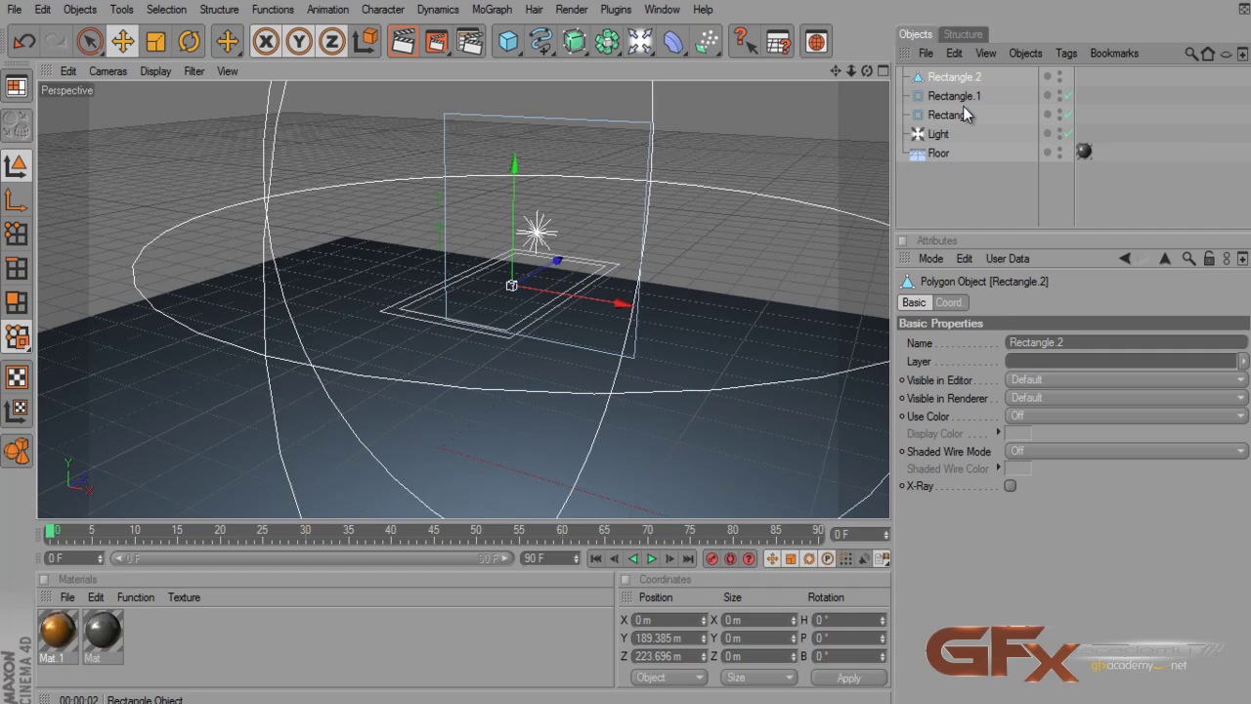
left_click(963, 107)
key("ctrl+z")
key("Delete")
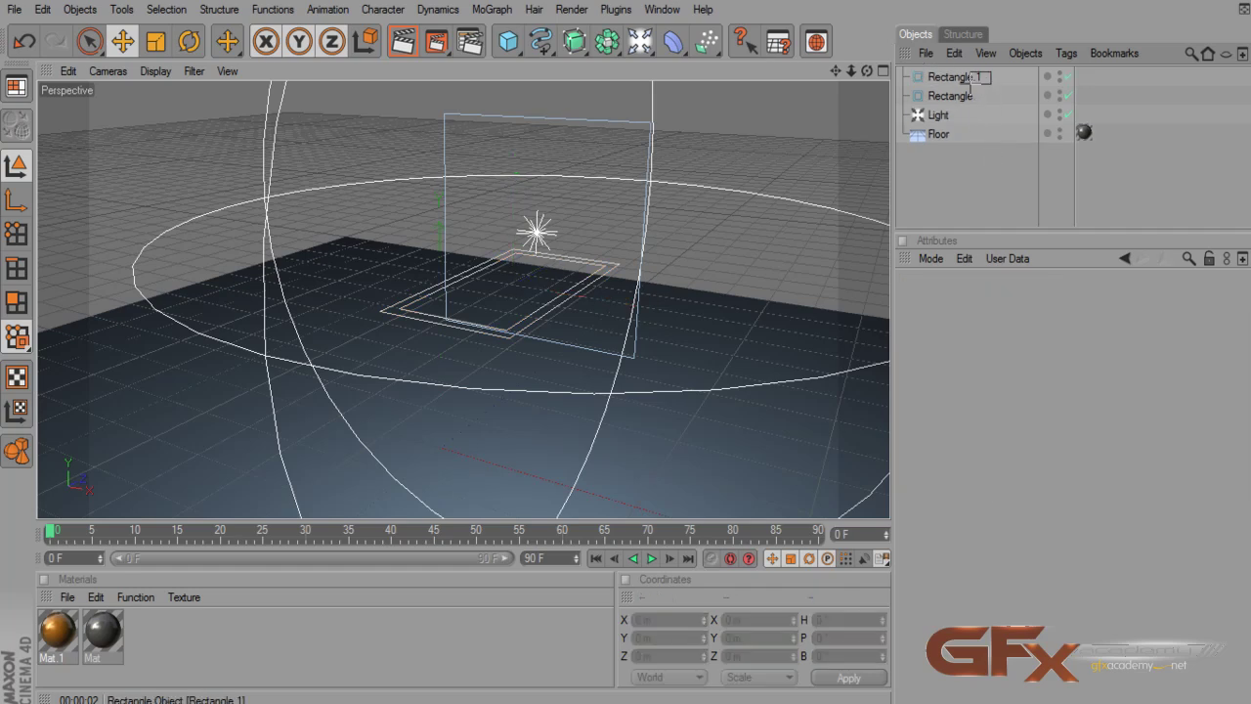
- Make both rectangles editable and connect them into a single spline object
left_click_drag(955, 95, 953, 97)
key("c")
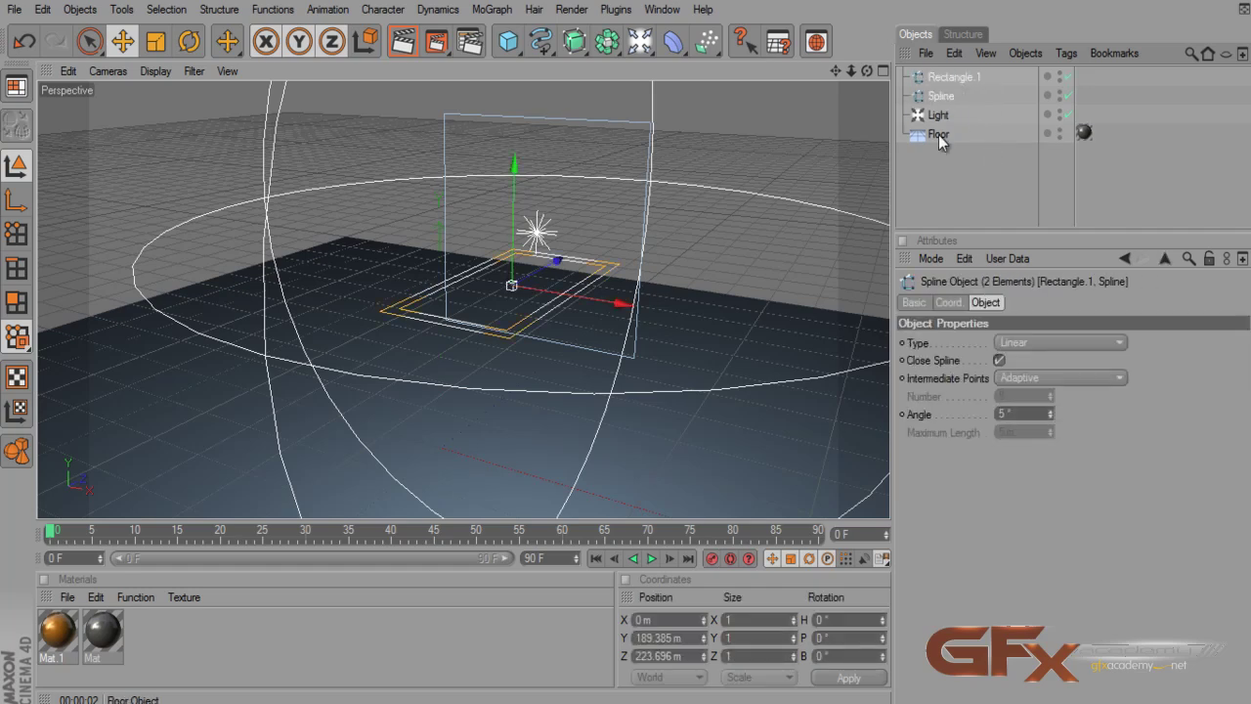
right_click(947, 101)
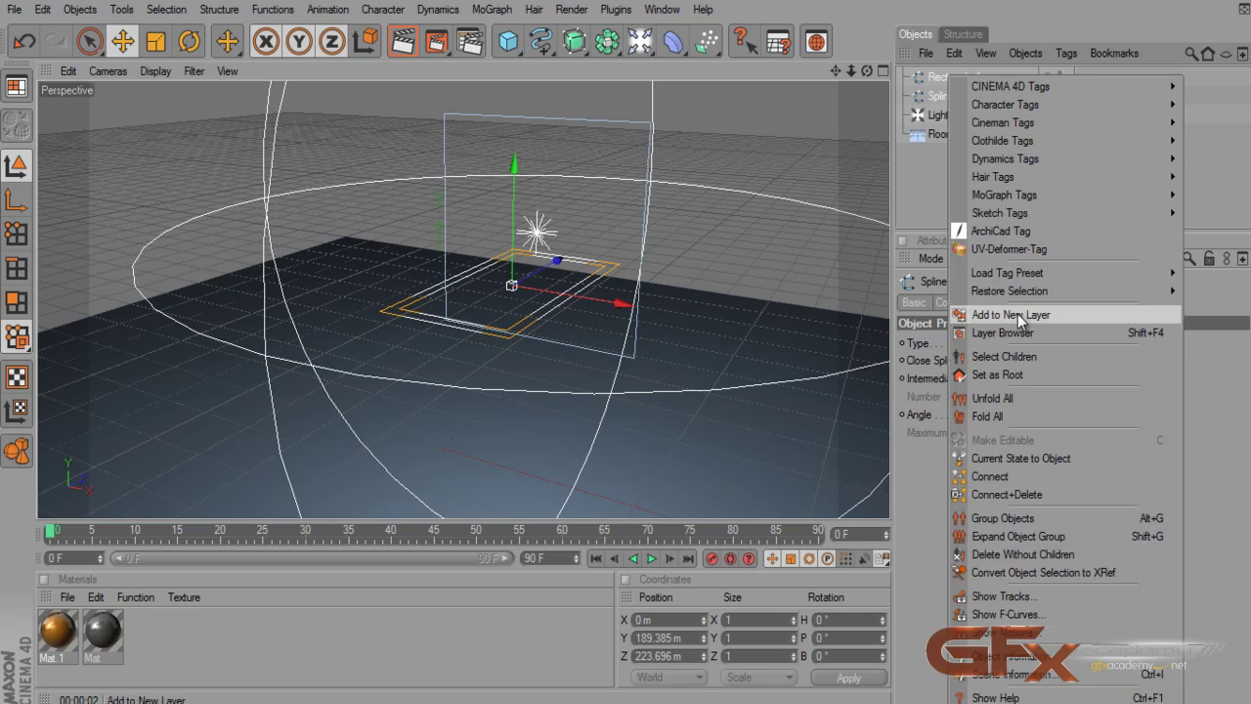
left_click(1018, 472)
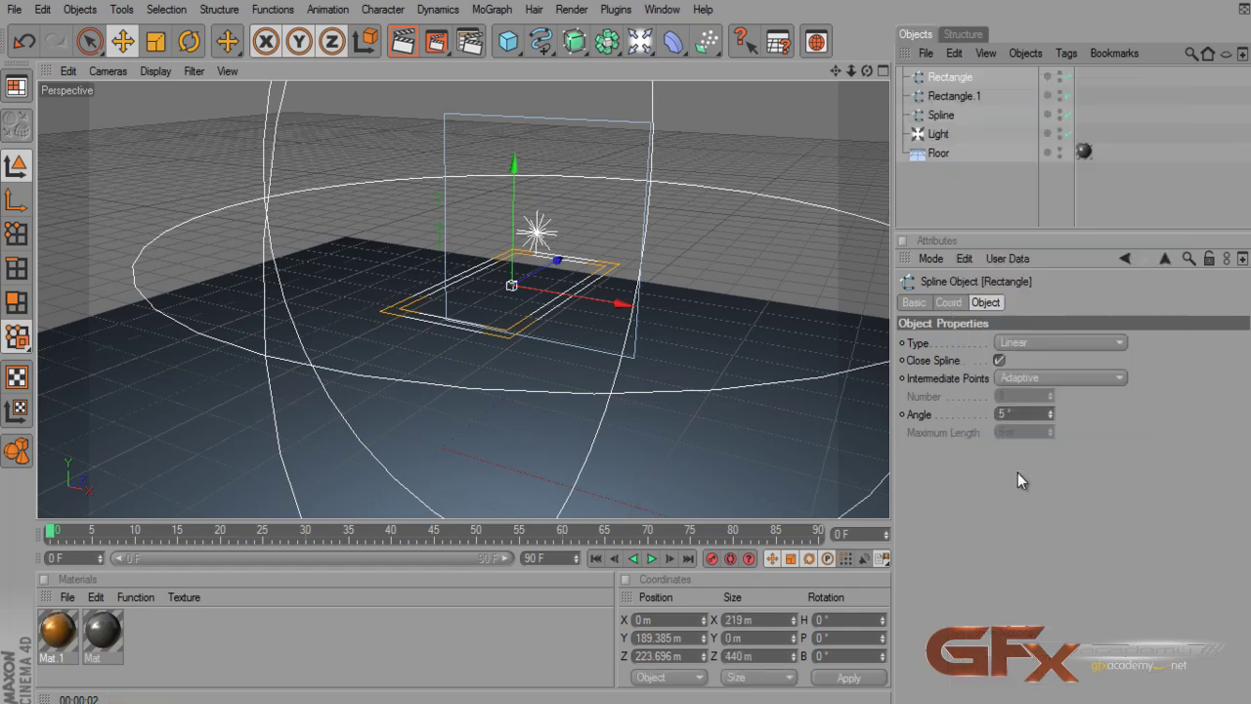
- Disable and delete the two original splines, keeping only the connected rectangle spline
left_click(1066, 114)
left_click(991, 96)
left_click(991, 114, "shift")
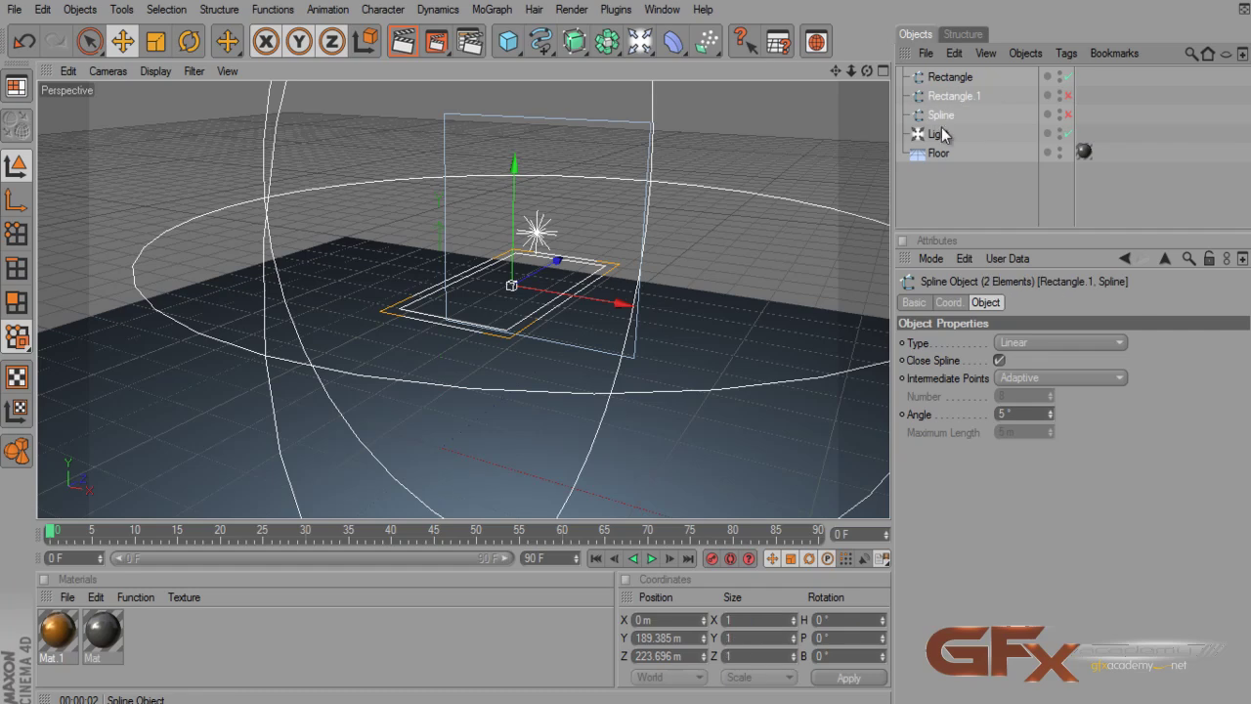
key("Delete")
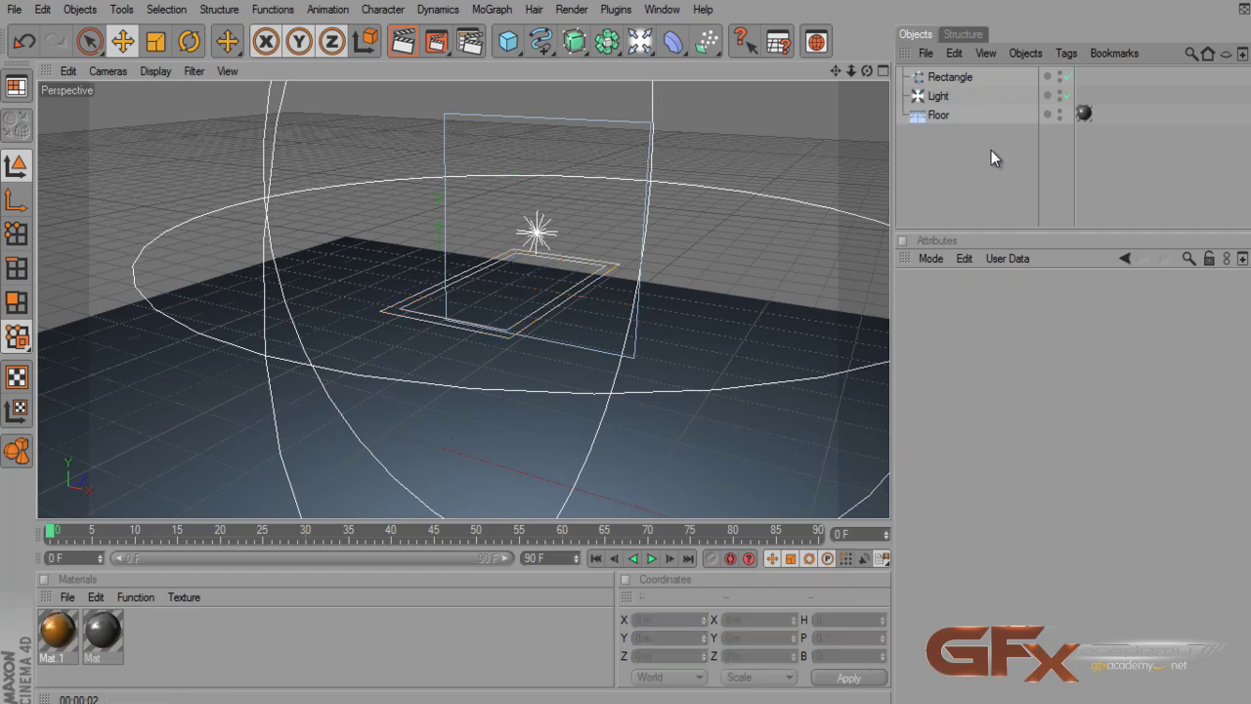
- Add an Extrude NURBS object and make the connected rectangle spline its child
left_click(949, 75)
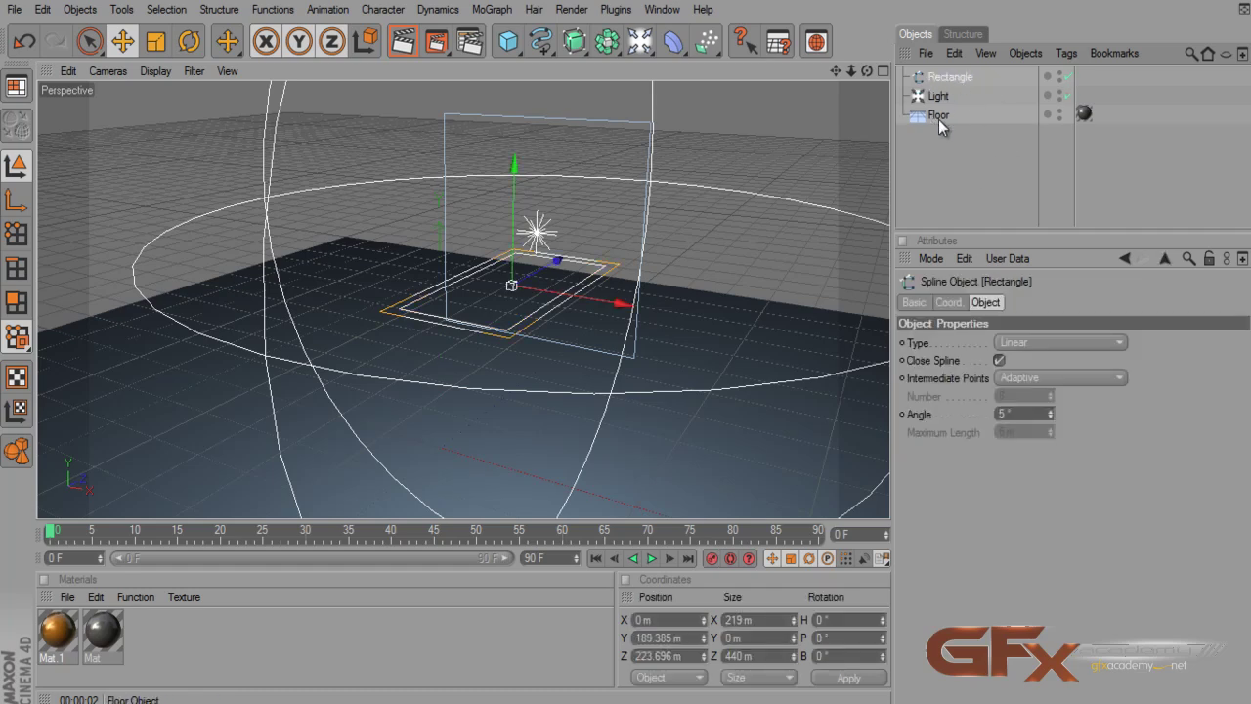
left_click(577, 47)
left_click(772, 59)
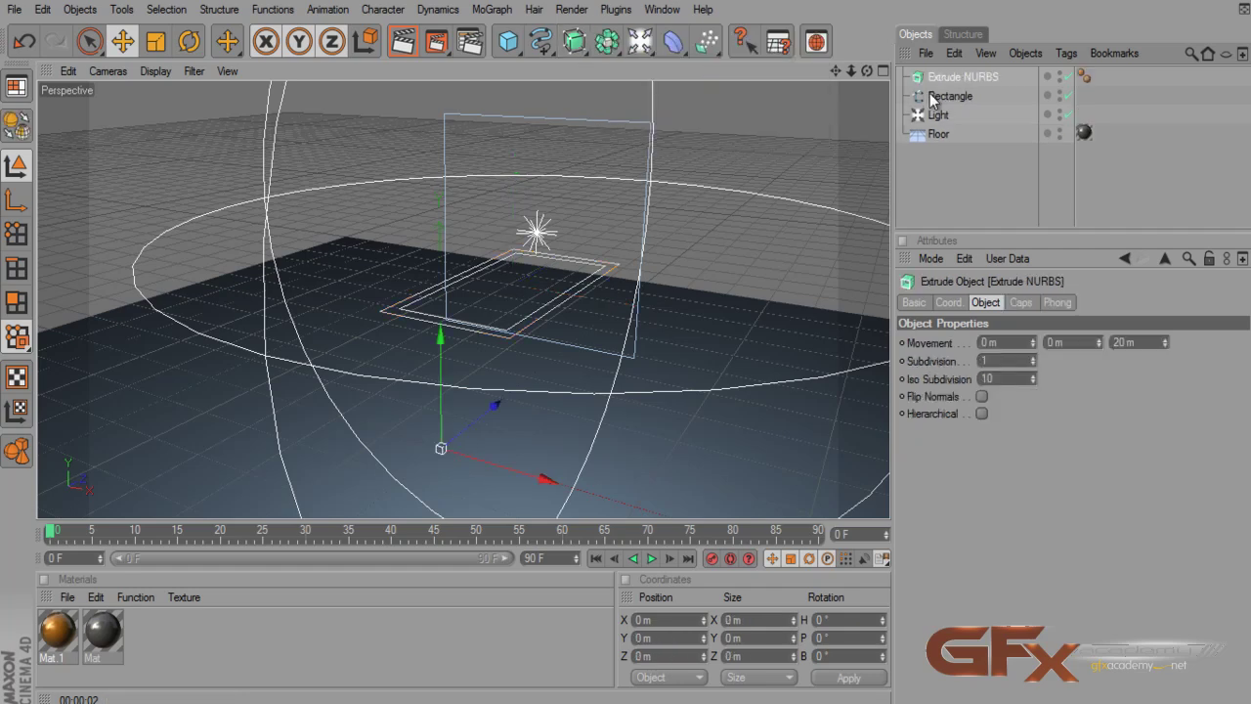
left_click_drag(930, 94, 939, 77)
left_click(939, 77)
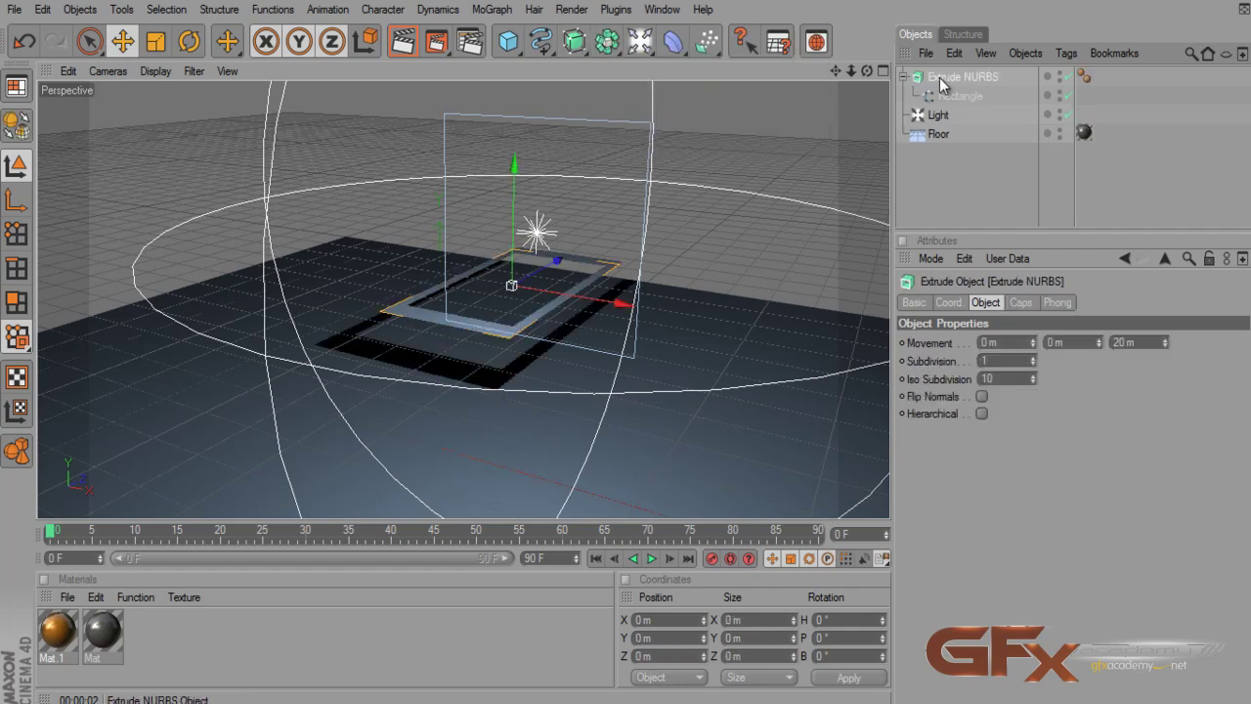
- Set the Extrude NURBS movement to 85 m in Y and 0 m in Z
double_click(1124, 342)
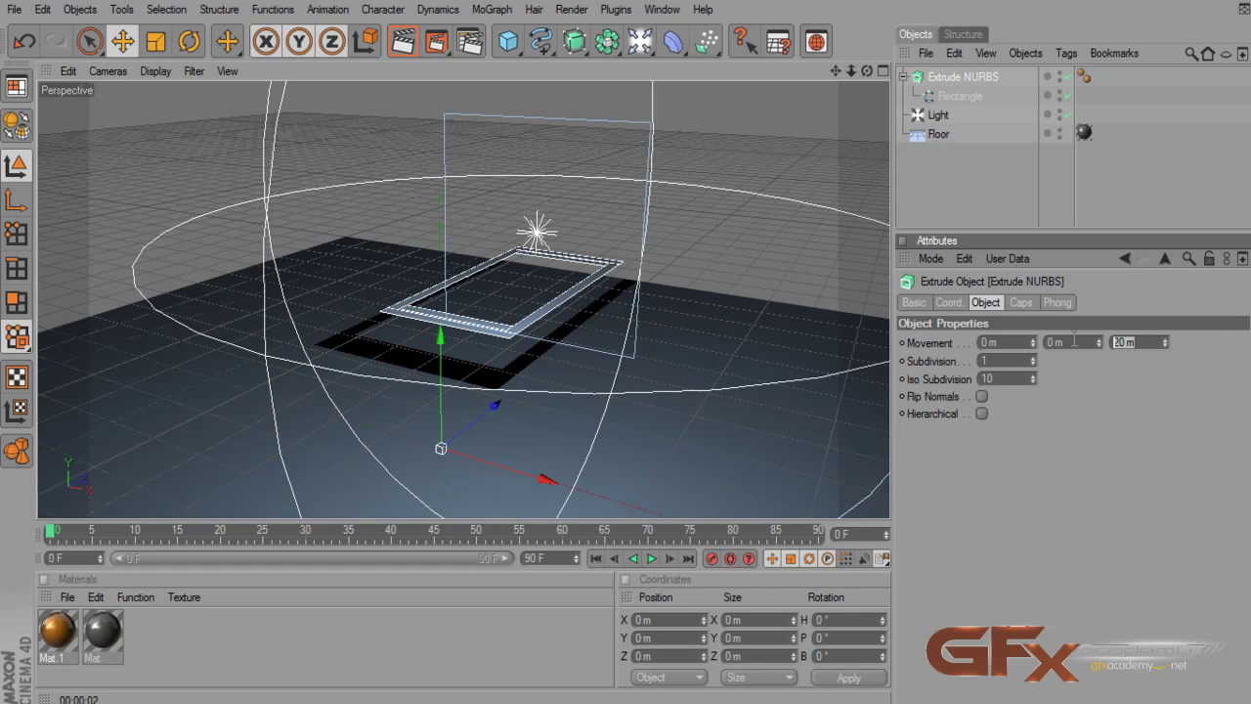
type("0")
key("Return")
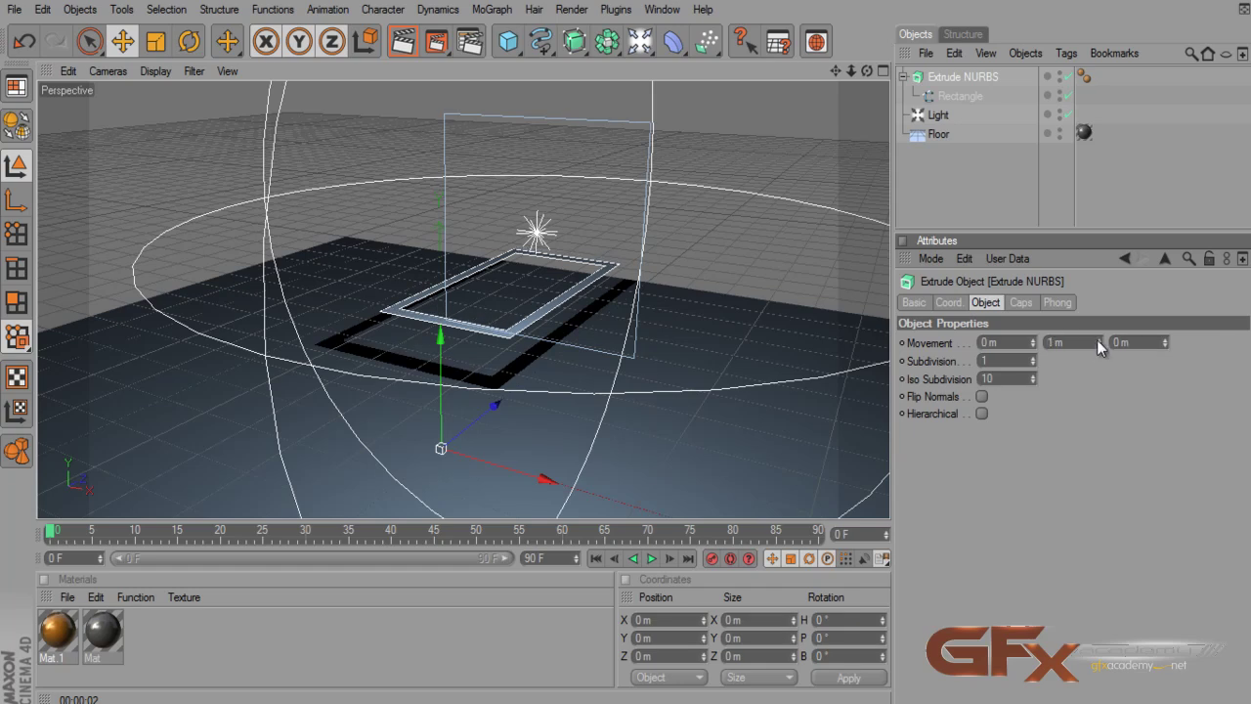
mouse_move(1096, 339)
left_mouse_down()
mouse_move(1072, 160)
mouse_move(1096, 339)
left_mouse_up()
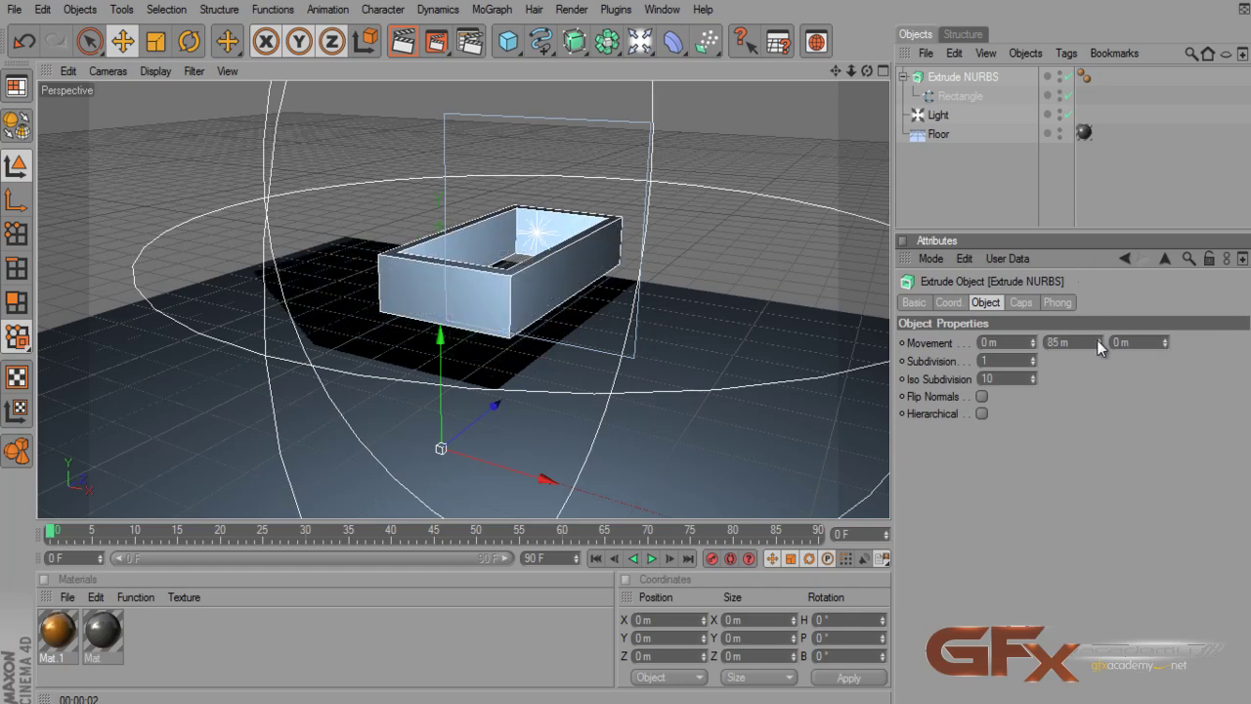
- Set both the Start and End caps of the Extrude NURBS to Fillet Cap
left_click_drag(835, 74, 587, 344)
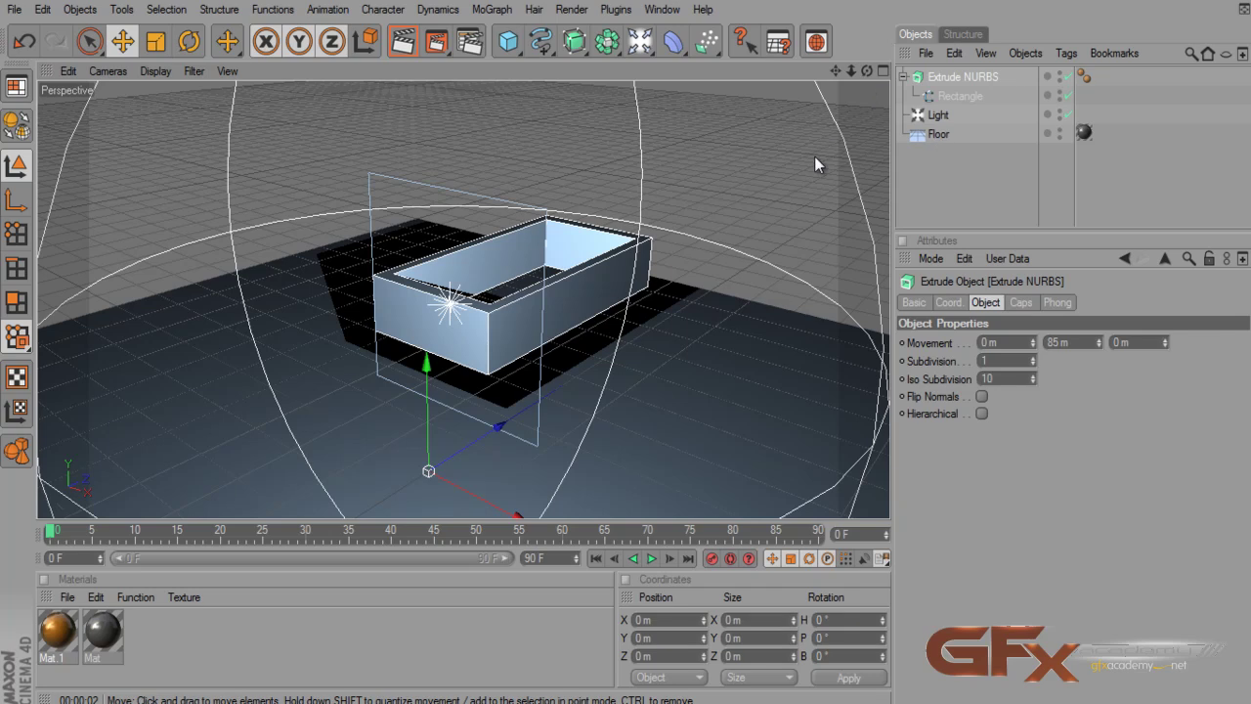
scroll(756, 238, "up", 5)
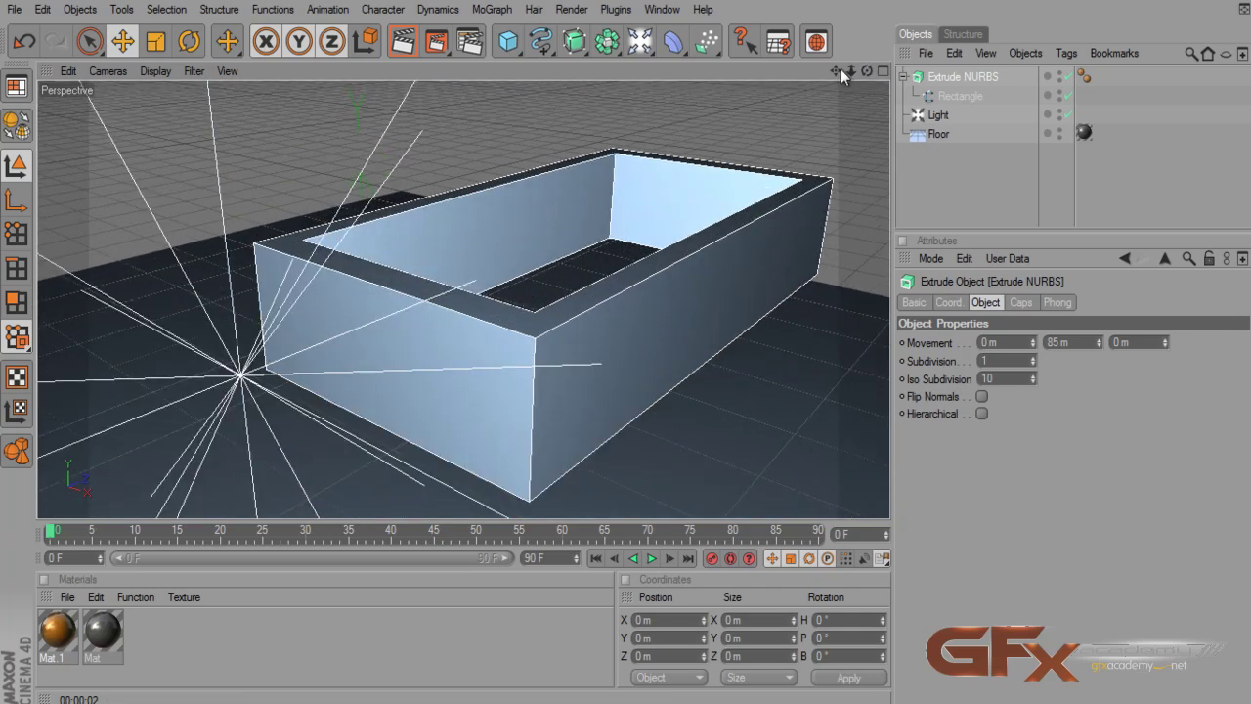
left_click_drag(836, 71, 871, 164)
left_click(1021, 302)
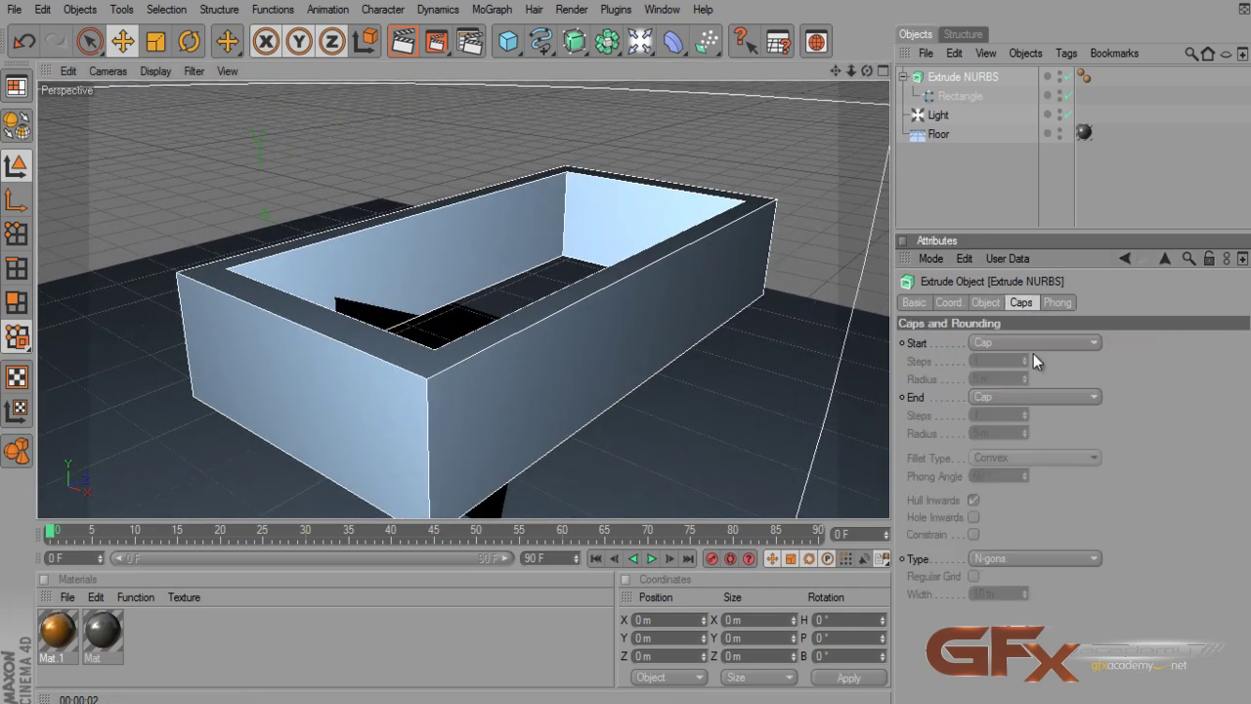
left_click(1030, 344)
left_click(1017, 415)
left_click(1016, 397)
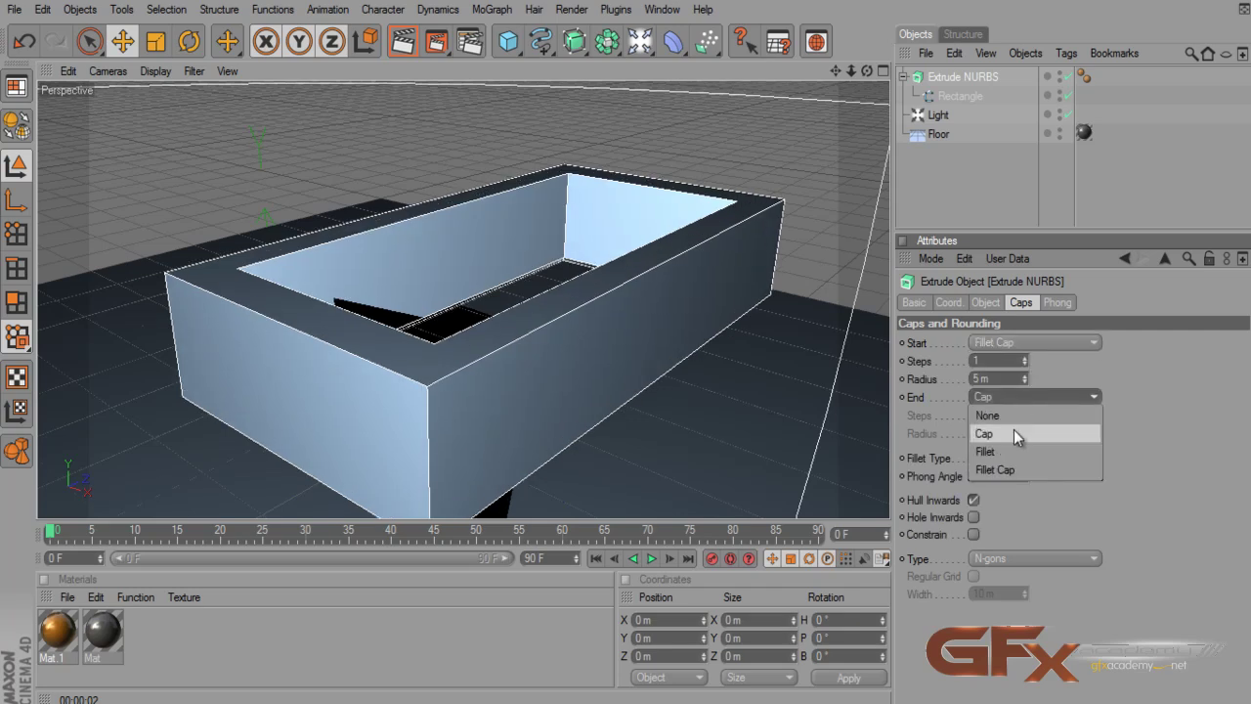
left_click(1012, 472)
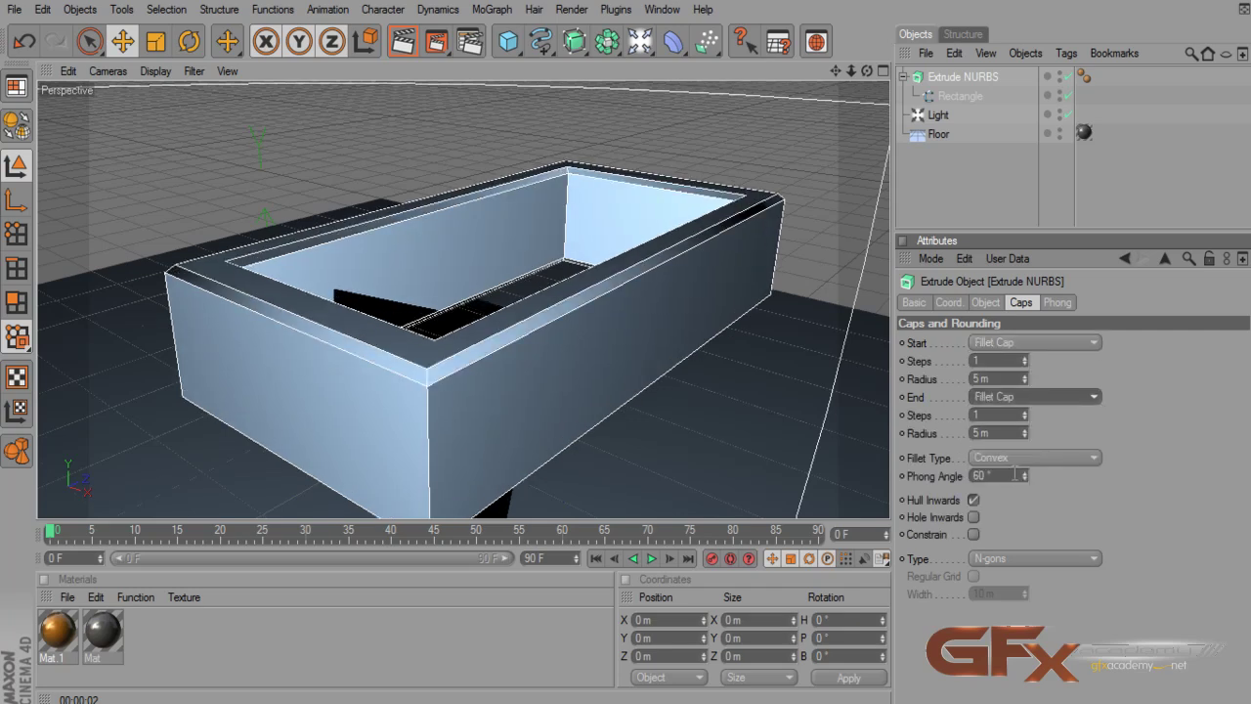
- Give both the start and end fillets of the extrusion a 2 m radius and 4 steps
double_click(1017, 380)
type("2")
left_click(1004, 431)
double_click(1004, 431)
type("2")
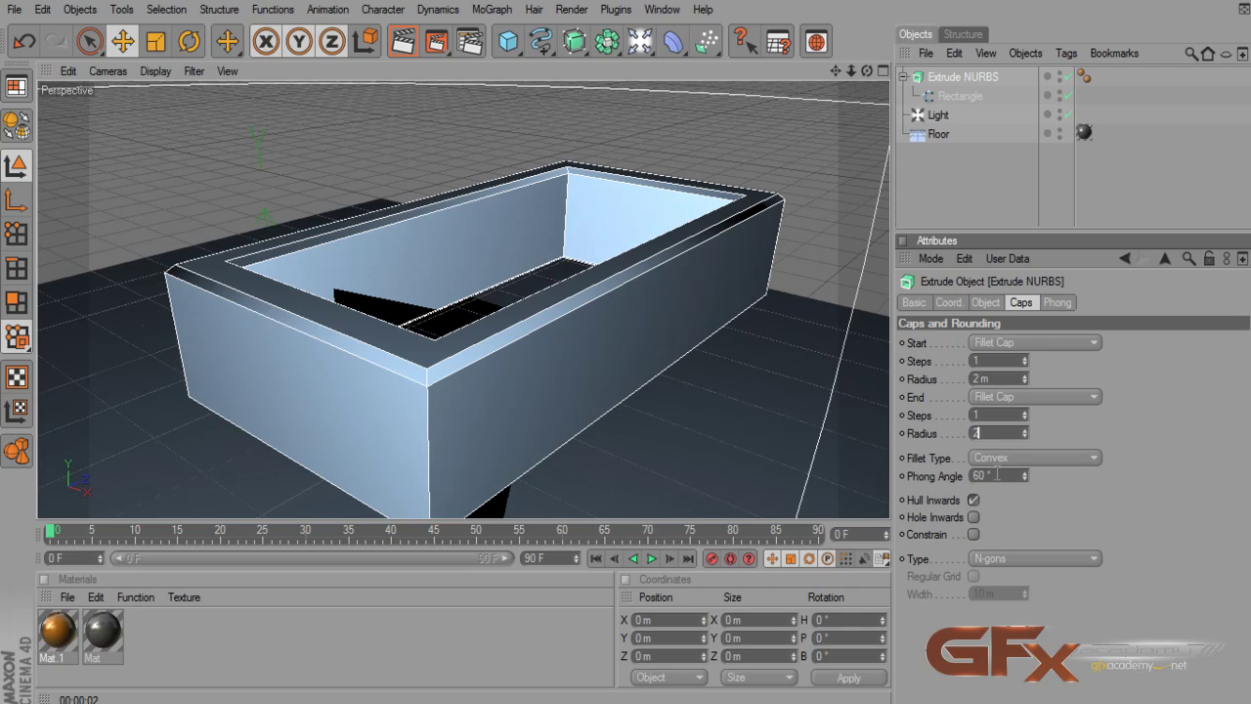
left_click(993, 475)
double_click(997, 362)
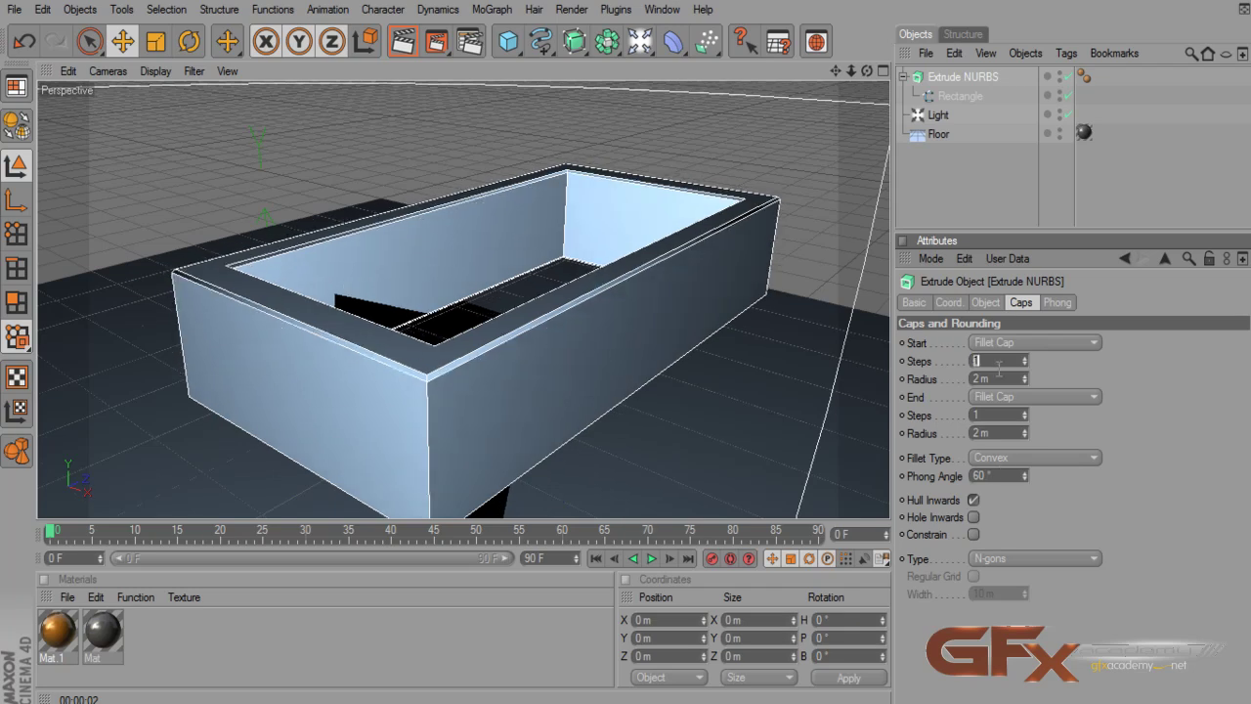
type("4")
double_click(999, 414)
type("4")
key("Return")
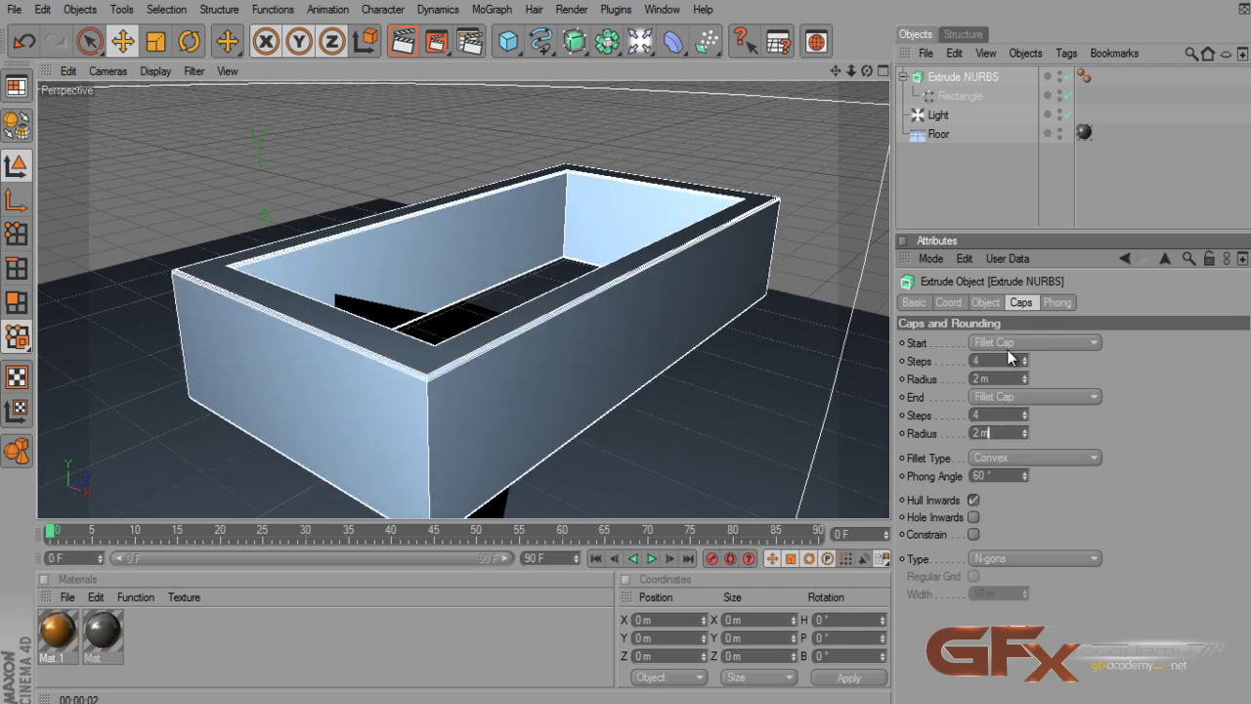
left_click(992, 200)
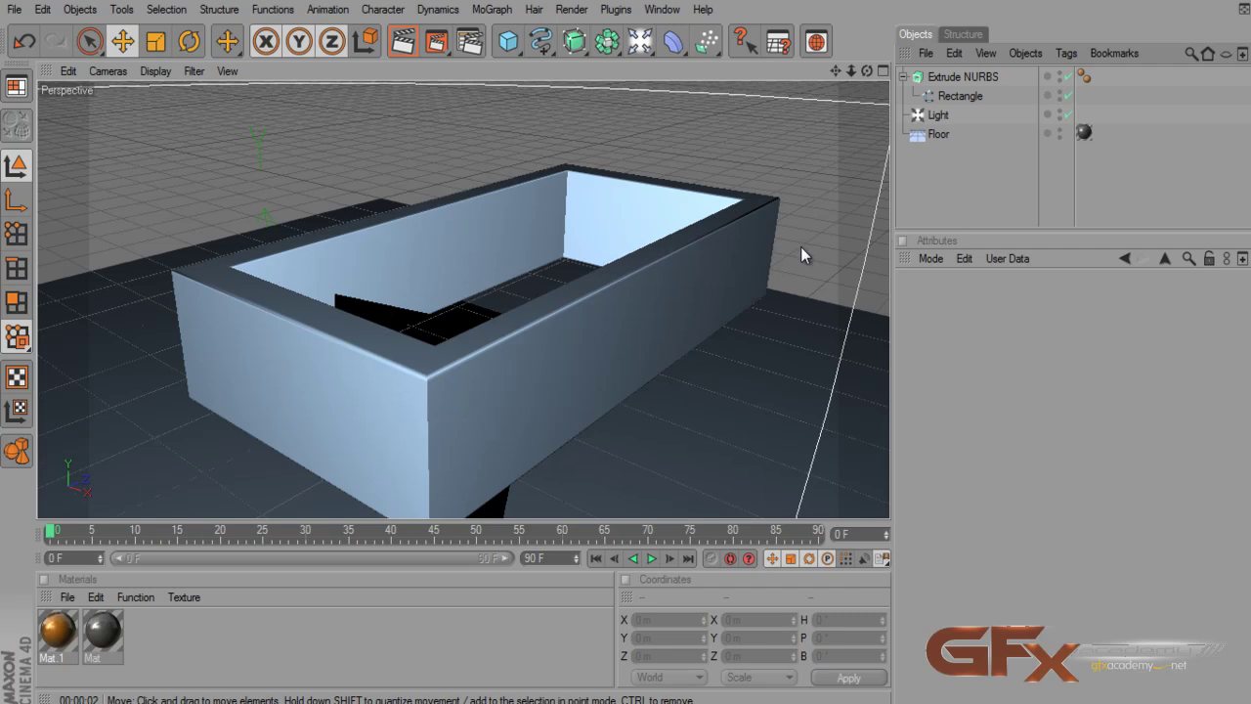
- Change both the Start and End caps of the Extrude NURBS to plain Cap
left_click(974, 78)
left_click(1014, 347)
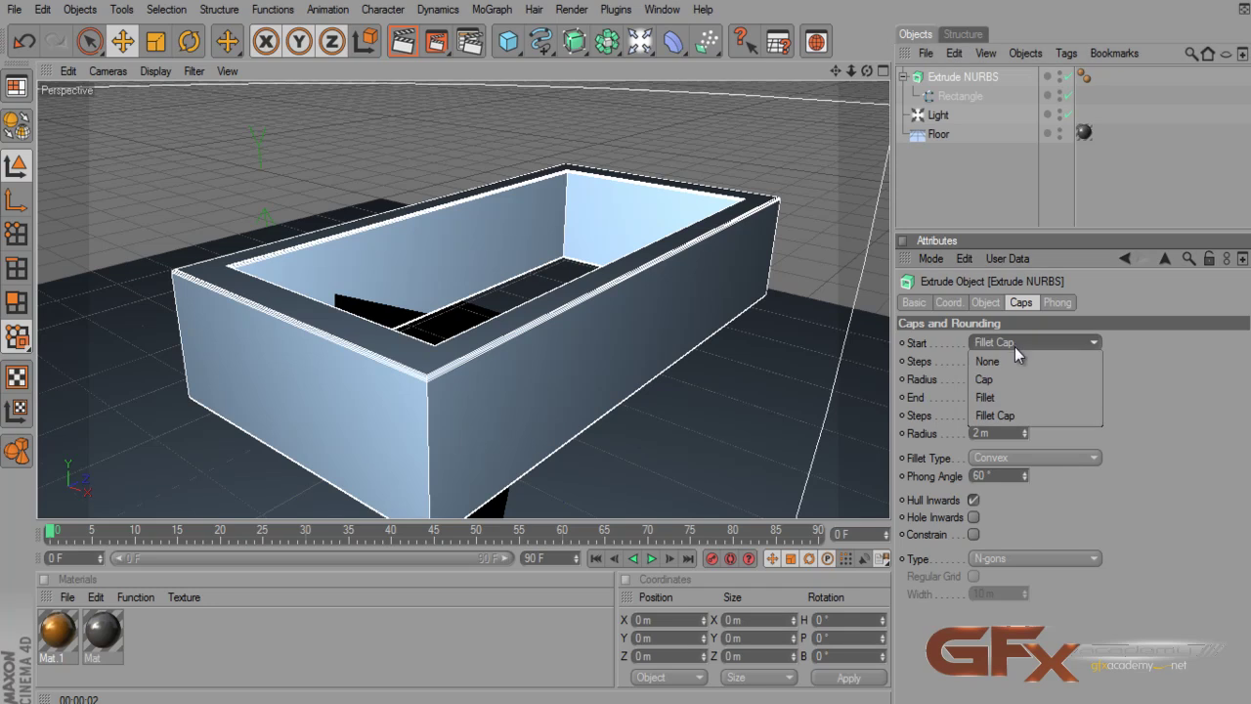
left_click(1012, 362)
left_click(1012, 396)
left_click(1008, 416)
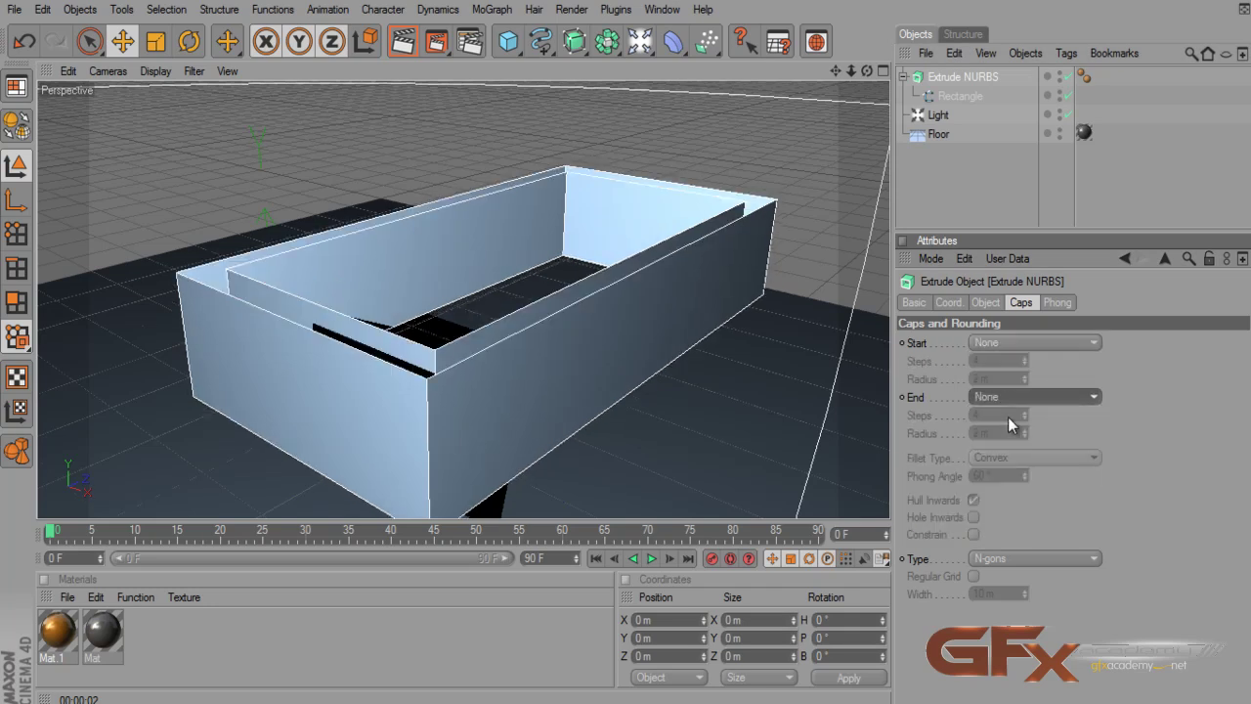
left_click(1006, 396)
left_click(1006, 426)
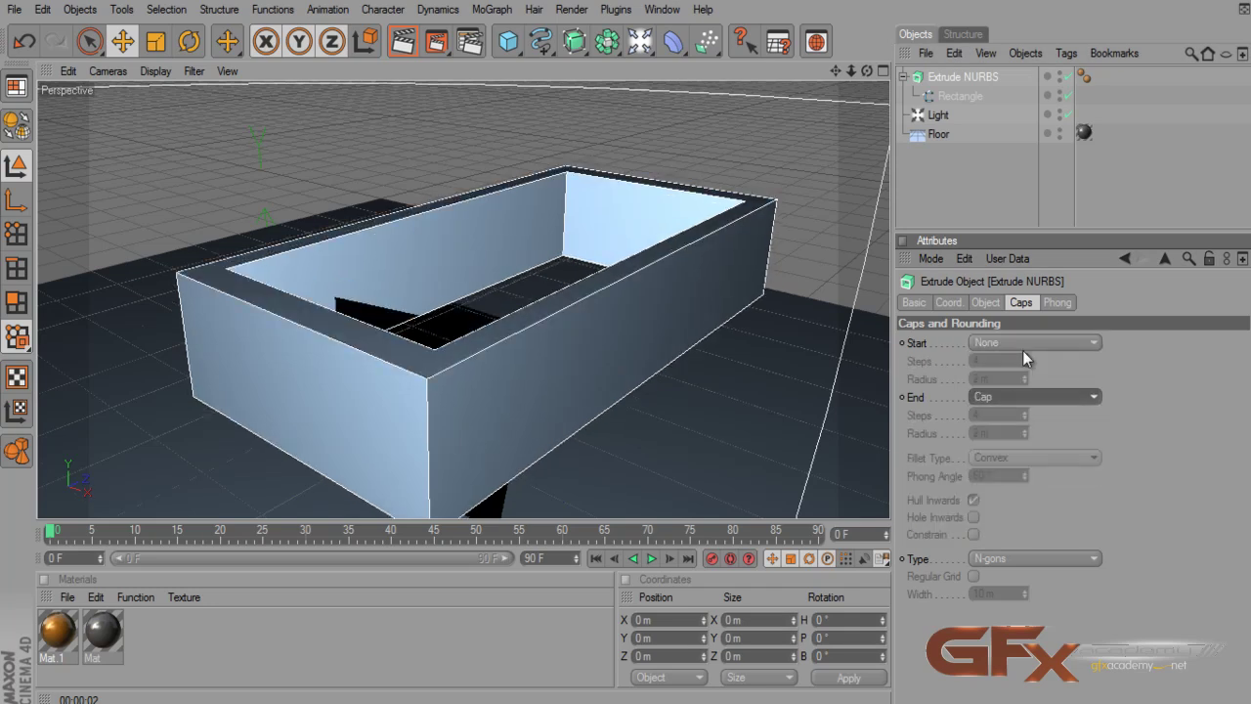
left_click(1023, 344)
left_click(1012, 379)
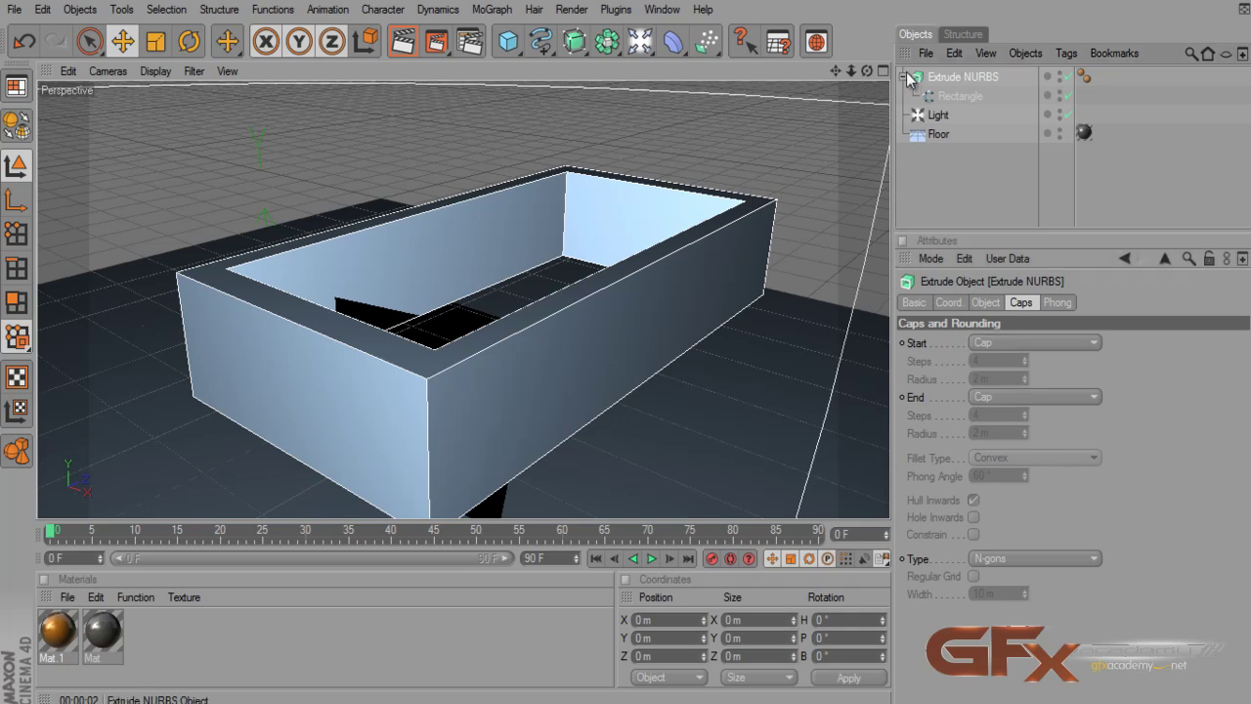
- Make the Extrude NURBS editable and merge its parts into one polygon object with Connect+Delete
key("c")
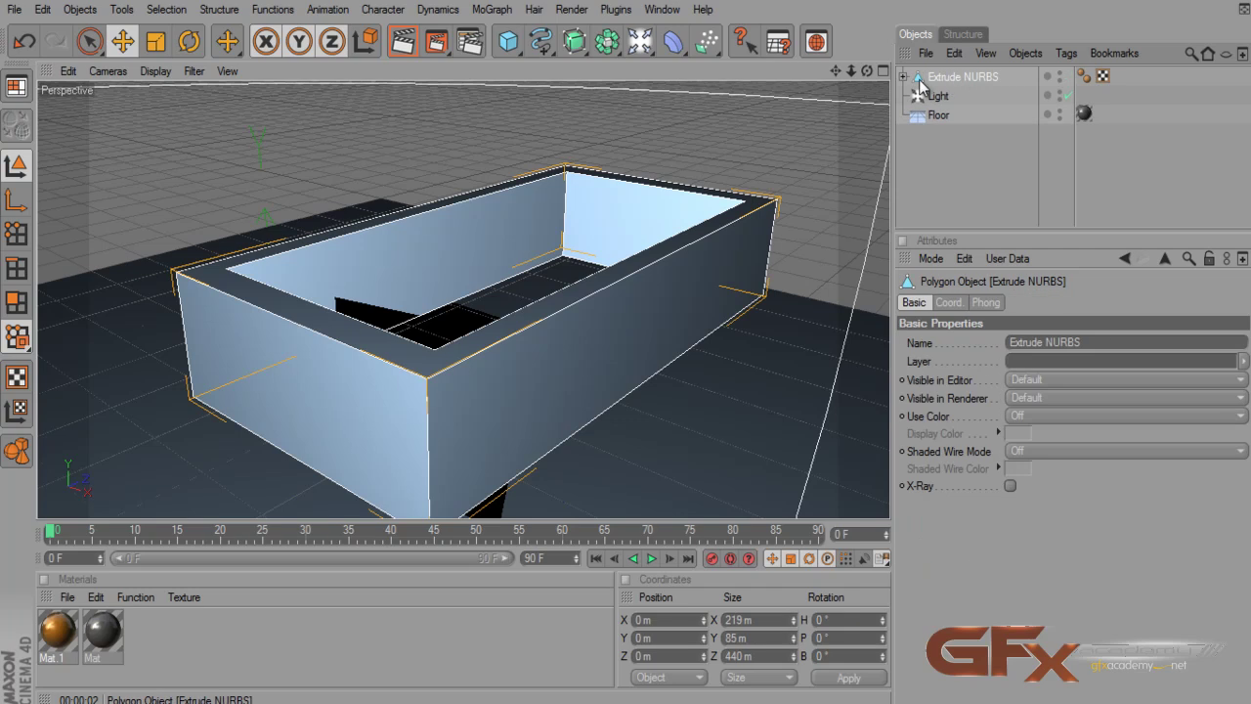
right_click(946, 78)
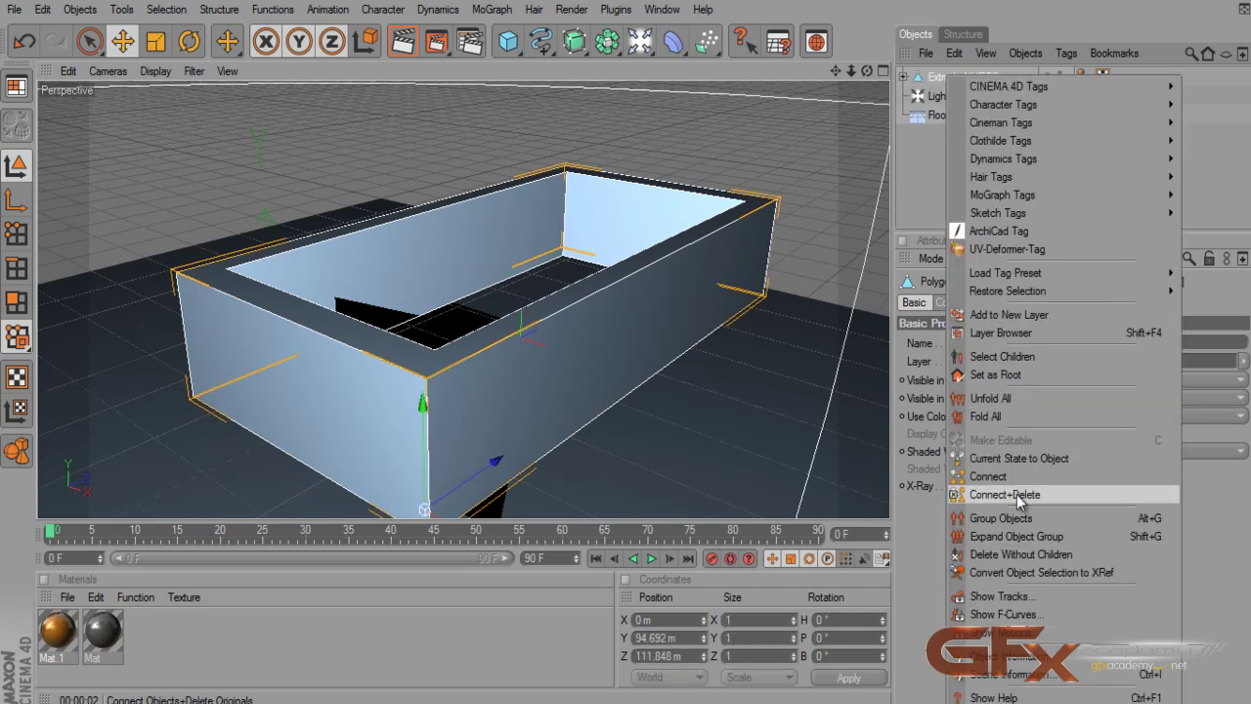
left_click(1005, 494)
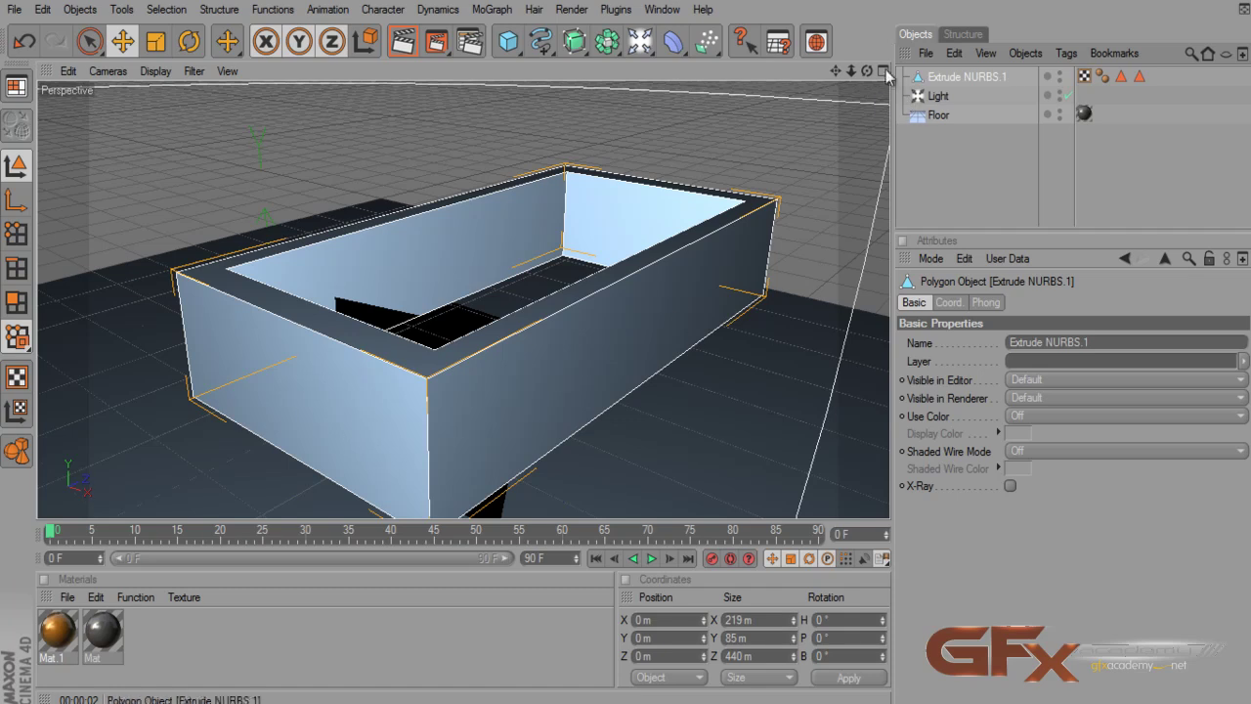
- Select the inner edge loop on the underside of the frame with Loop Selection in edge mode
mouse_move(640, 352)
left_mouse_down("alt")
mouse_move(609, 346)
mouse_move(631, 335)
left_mouse_up("alt")
mouse_move(631, 336)
right_mouse_down("alt")
mouse_move(821, 101)
mouse_move(624, 343)
right_mouse_up("alt")
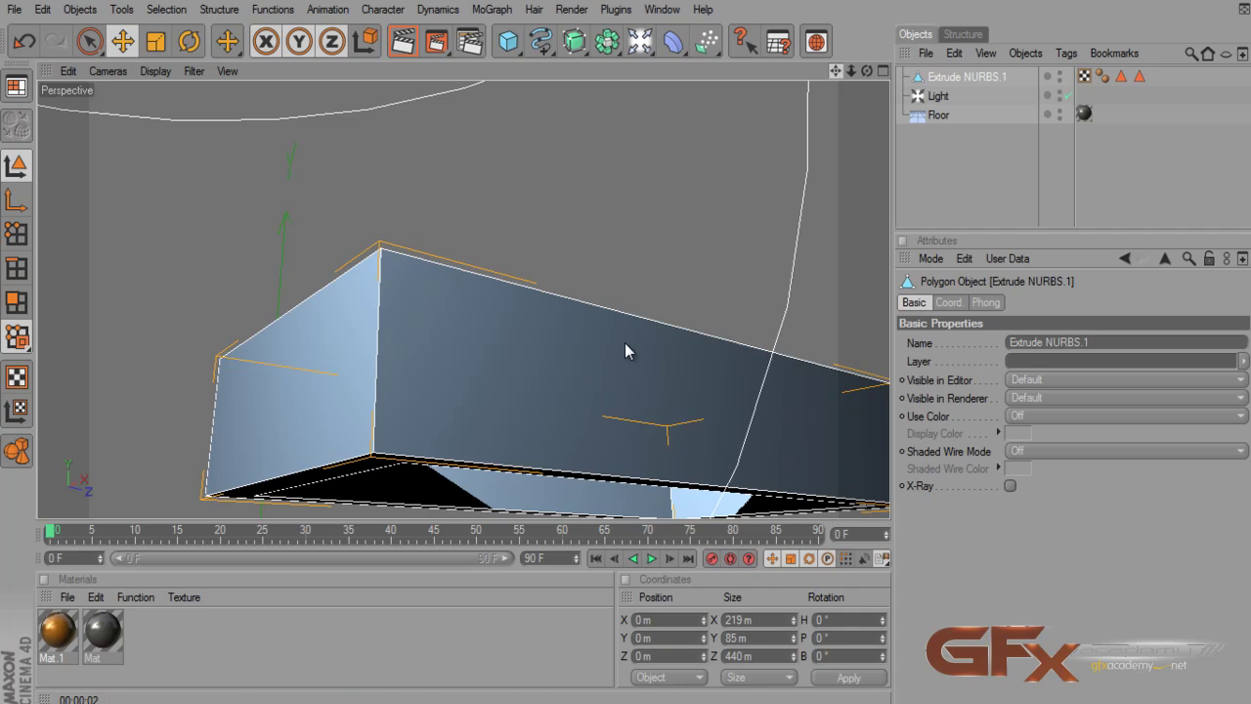
left_click_drag(625, 343, 545, 361, "alt")
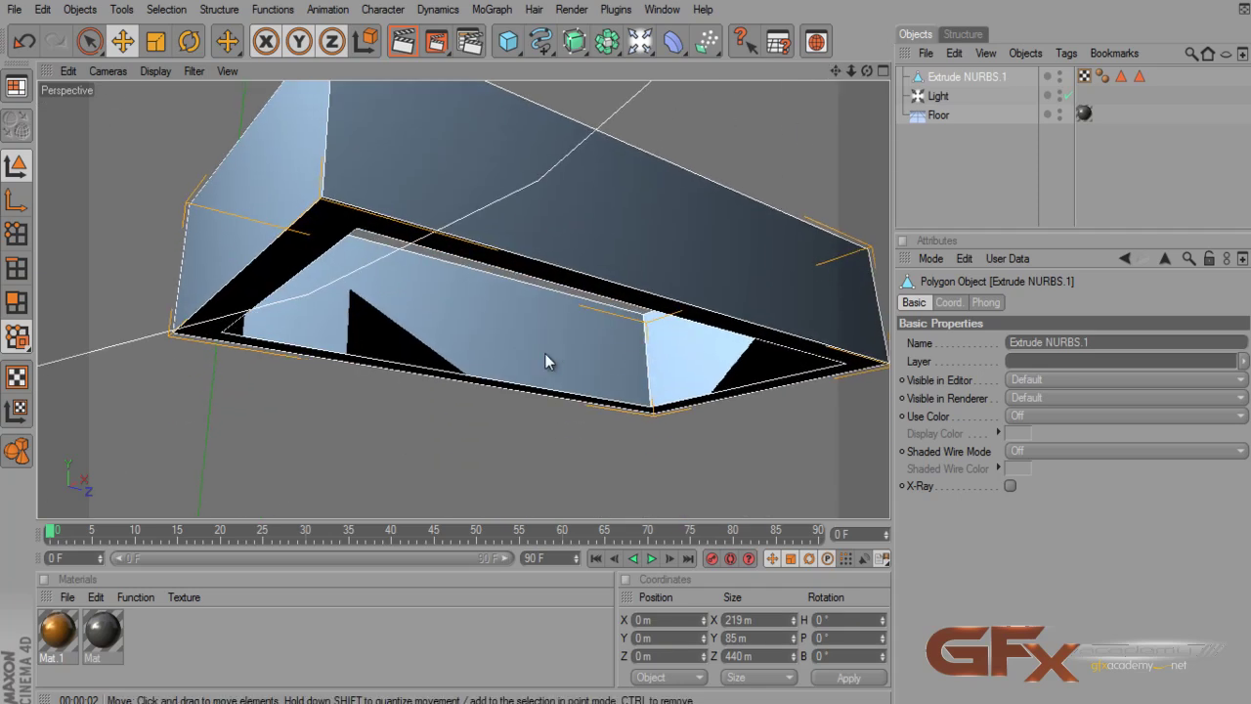
left_click(27, 271)
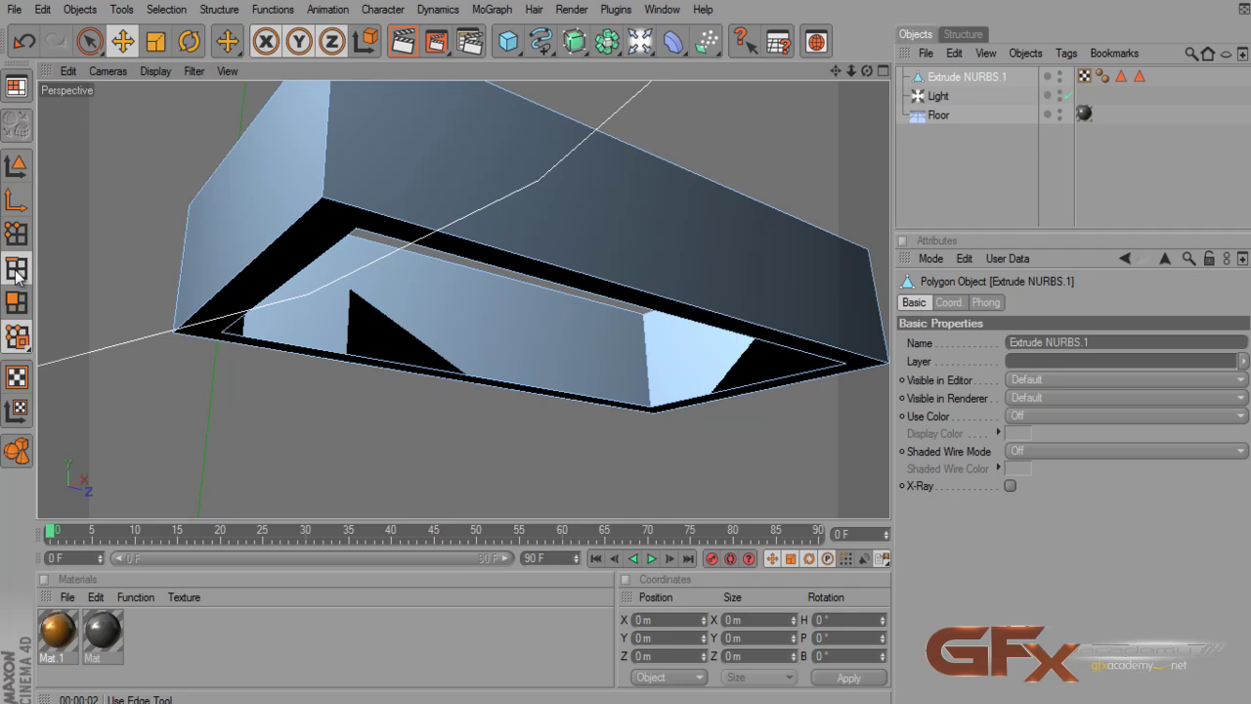
key("v")
mouse_move(98, 270)
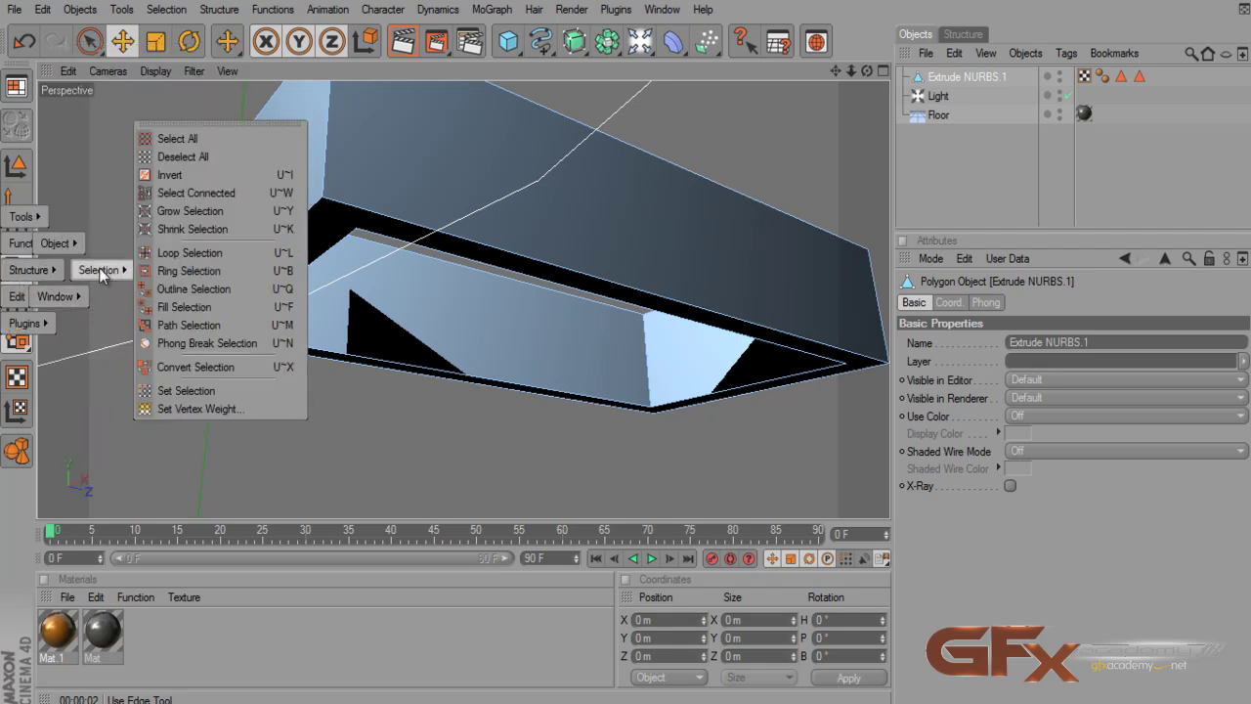
left_click(177, 256)
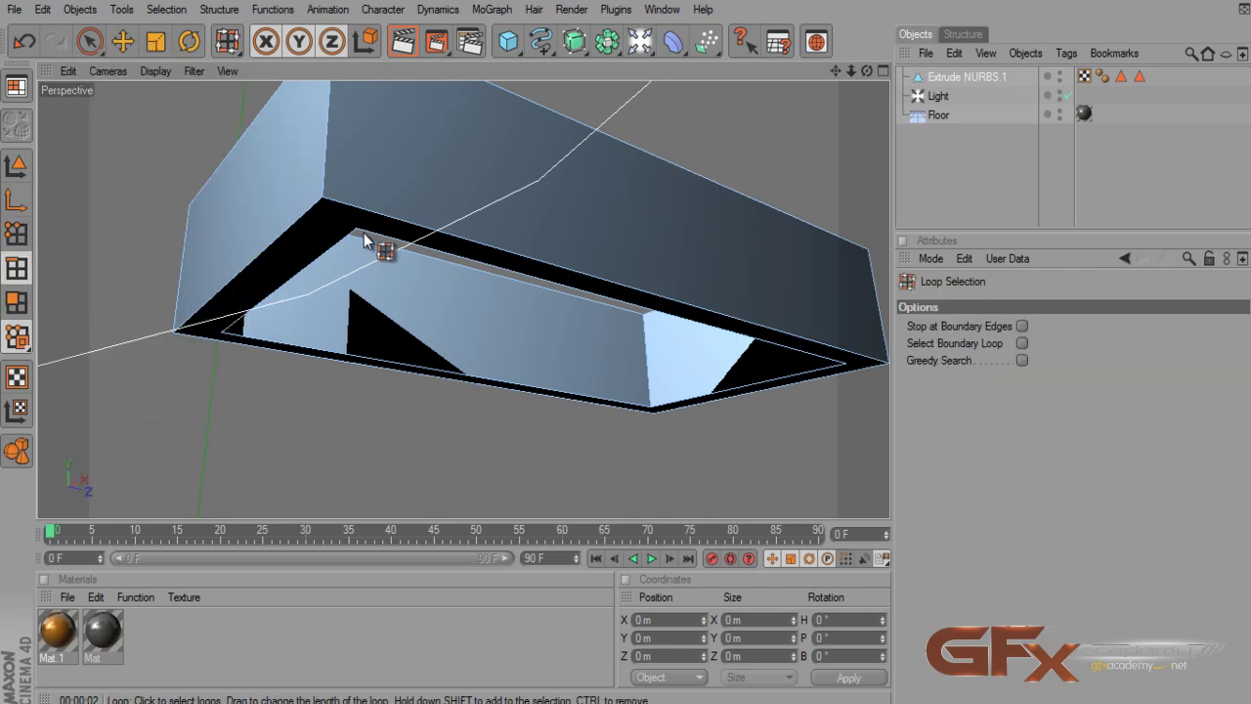
left_click(247, 315)
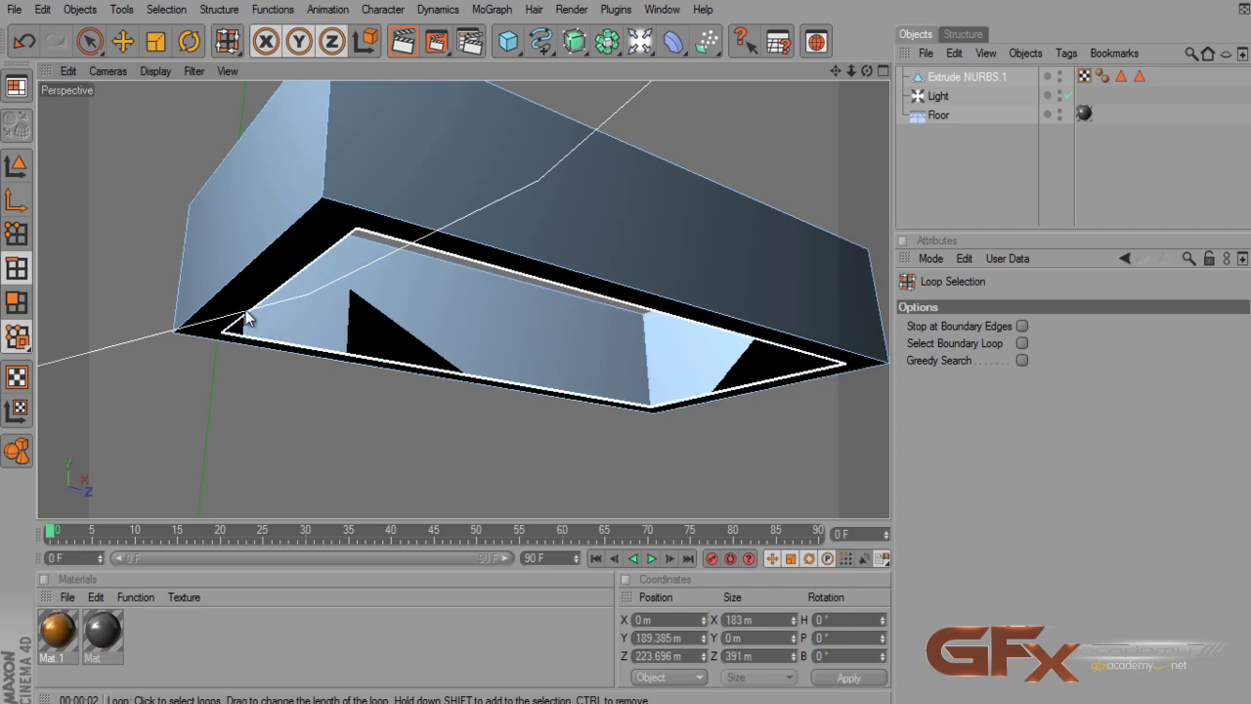
- Close the frame's bottom opening by applying Stitch and Sew across the selected edge loop, and deselect the object
key("v")
mouse_move(290, 323)
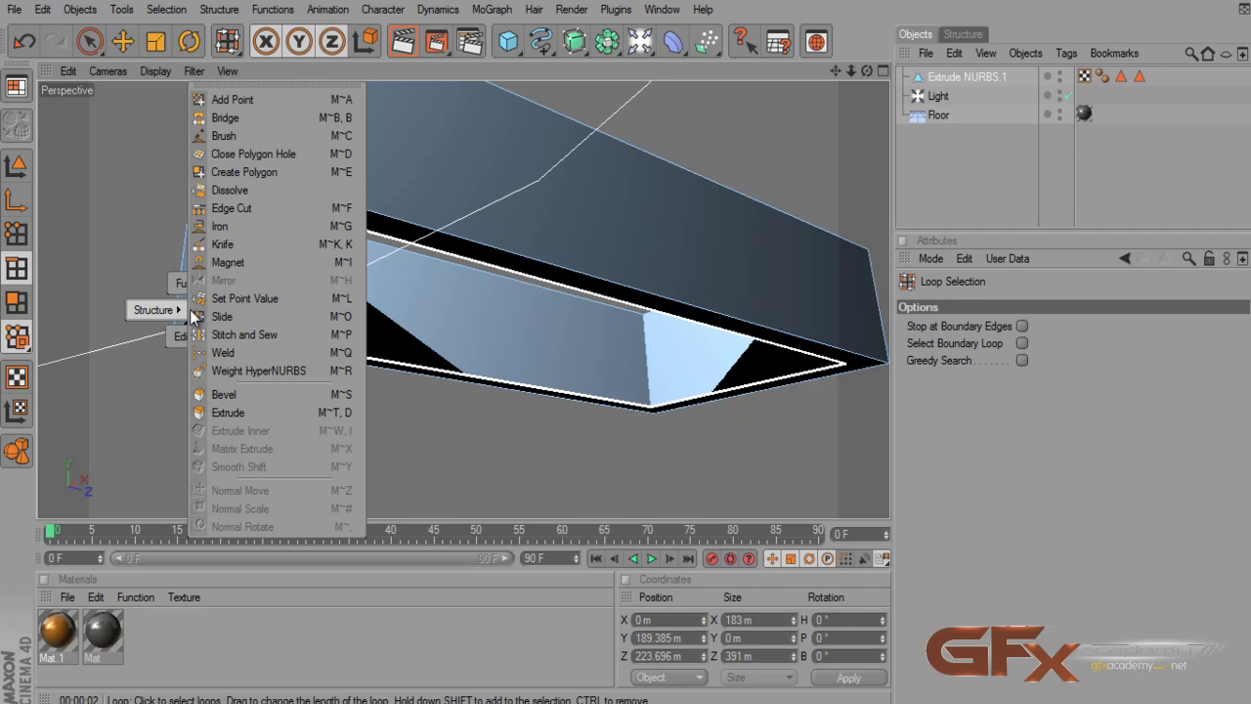
left_click(265, 334)
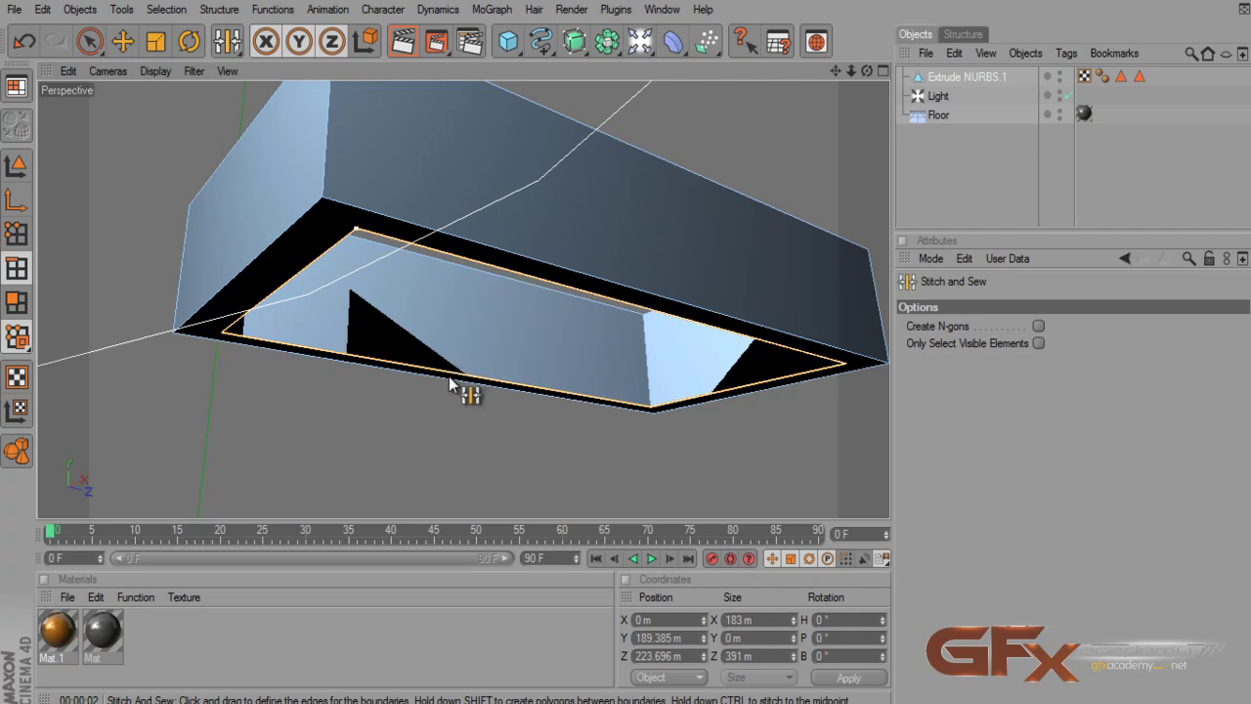
left_click_drag(229, 335, 498, 344)
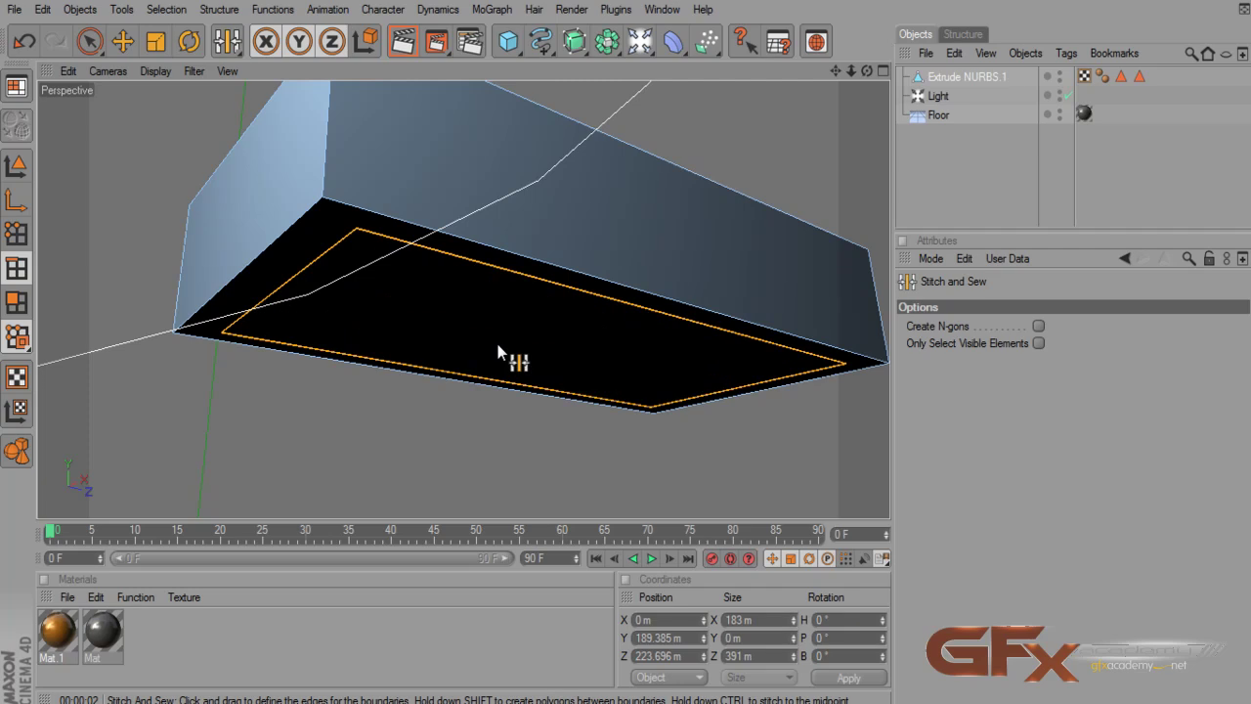
left_click(967, 214)
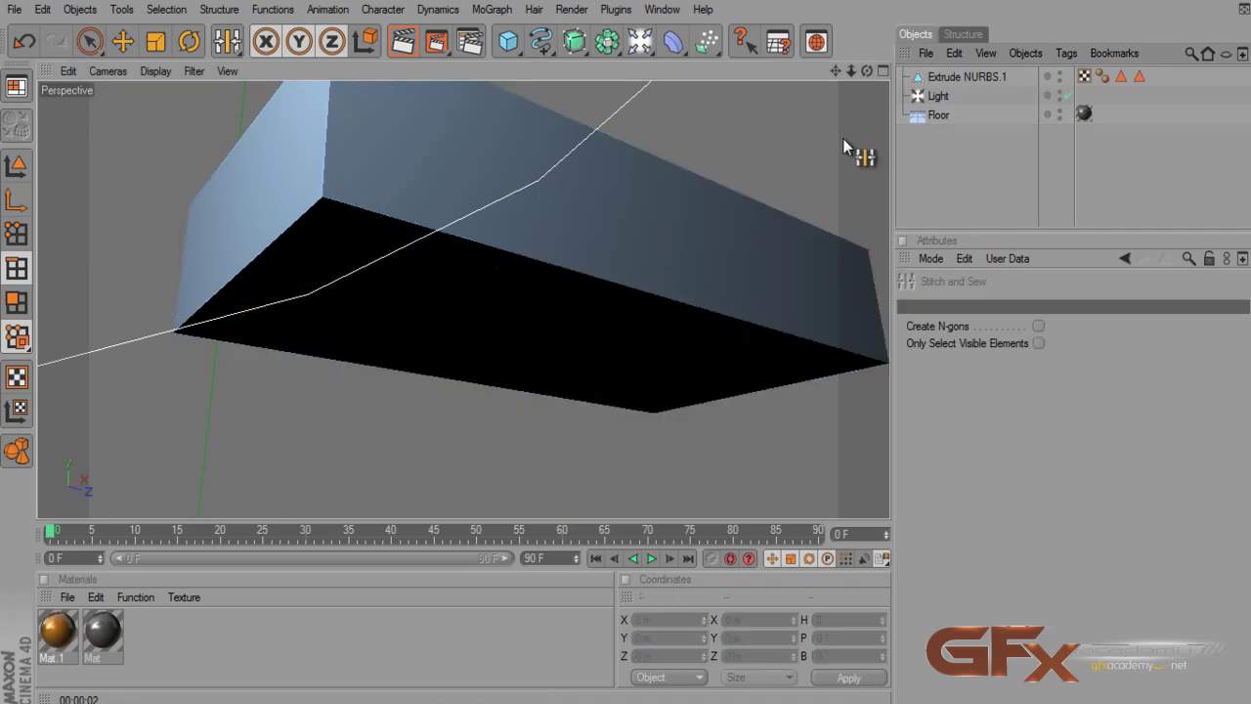
- Render the box from above at an angle to check the light's Inverse Volumetric effect
left_click_drag(865, 76, 807, 135)
left_click_drag(826, 74, 628, 341)
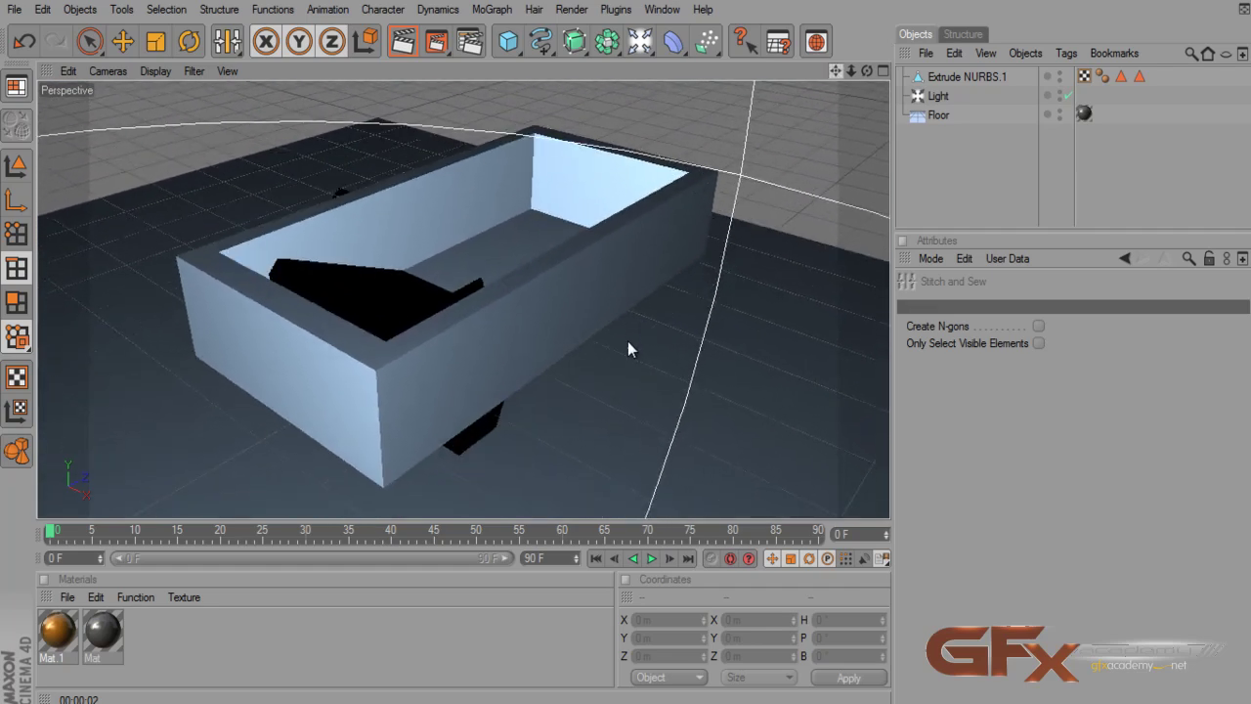
left_click_drag(852, 71, 627, 342)
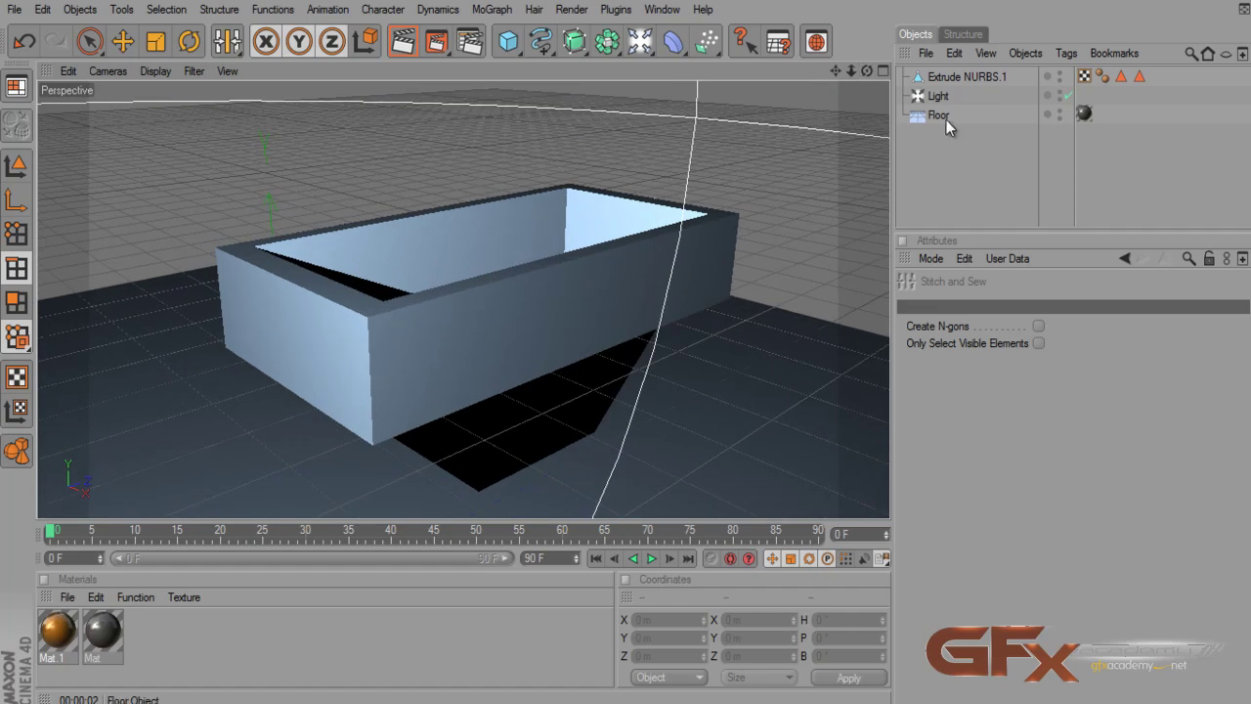
left_click(938, 96)
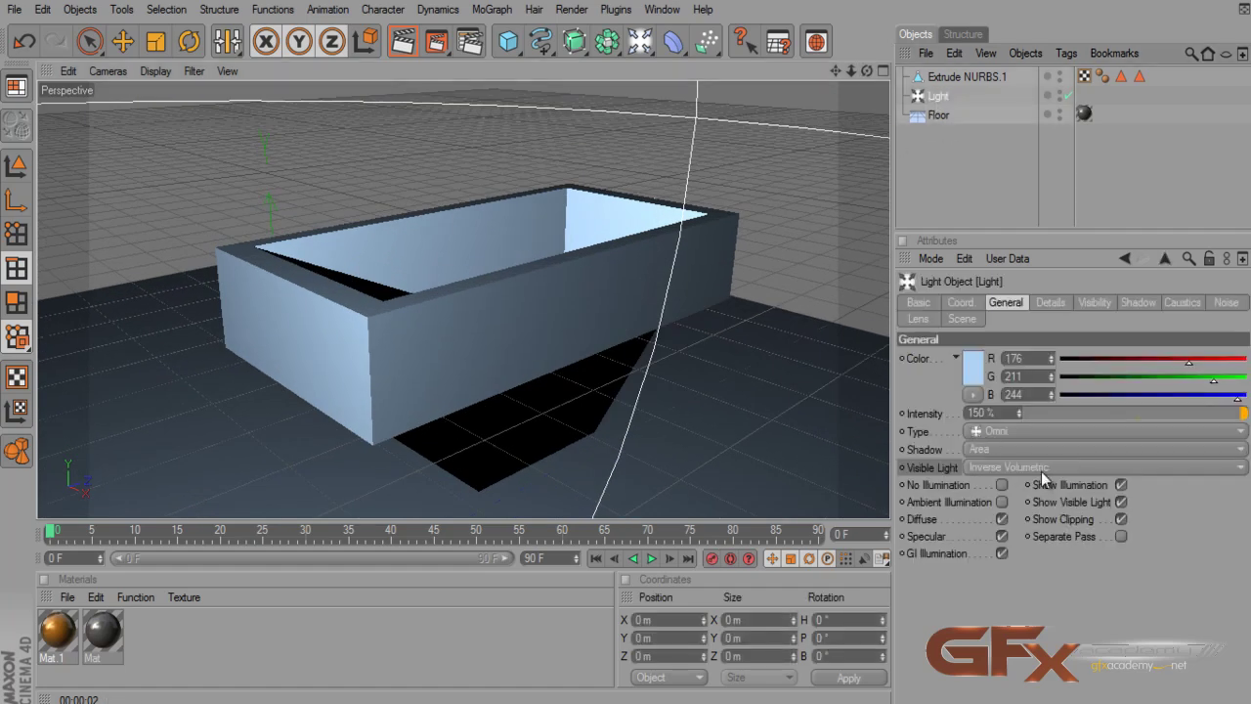
left_click(412, 48)
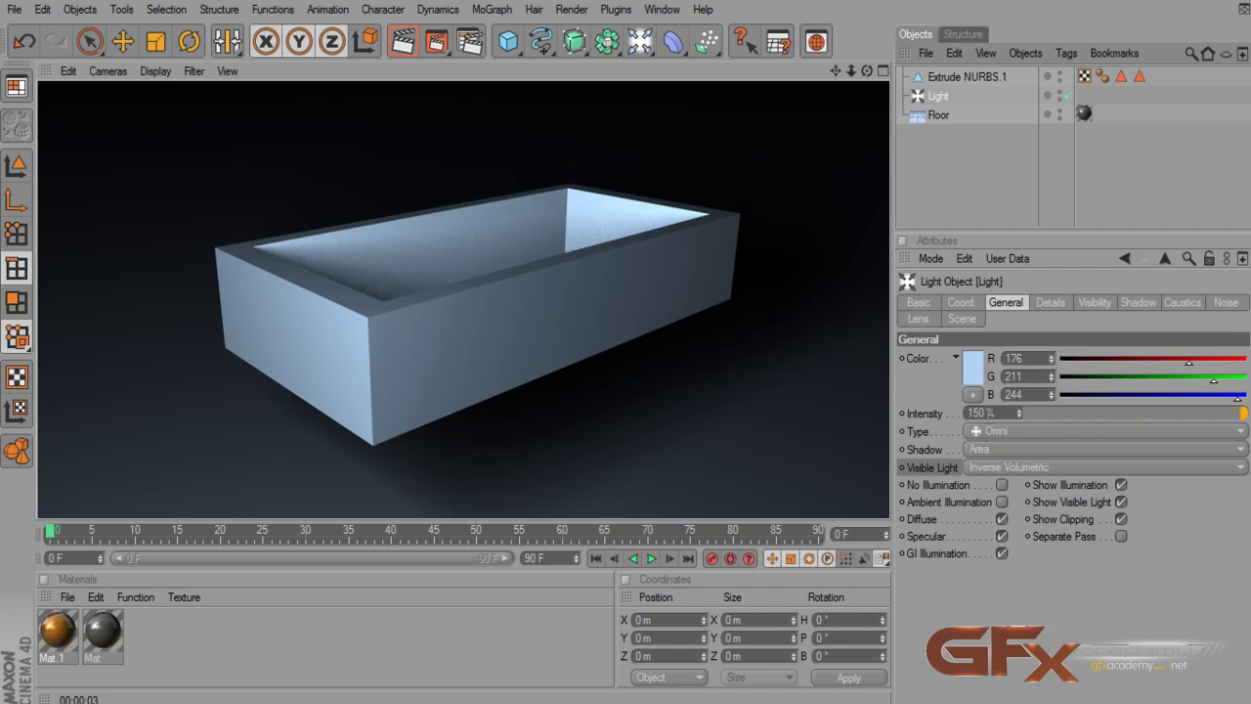
- Set the light's intensity to 300 % and render the view
left_click(973, 414)
type("300")
key("Return")
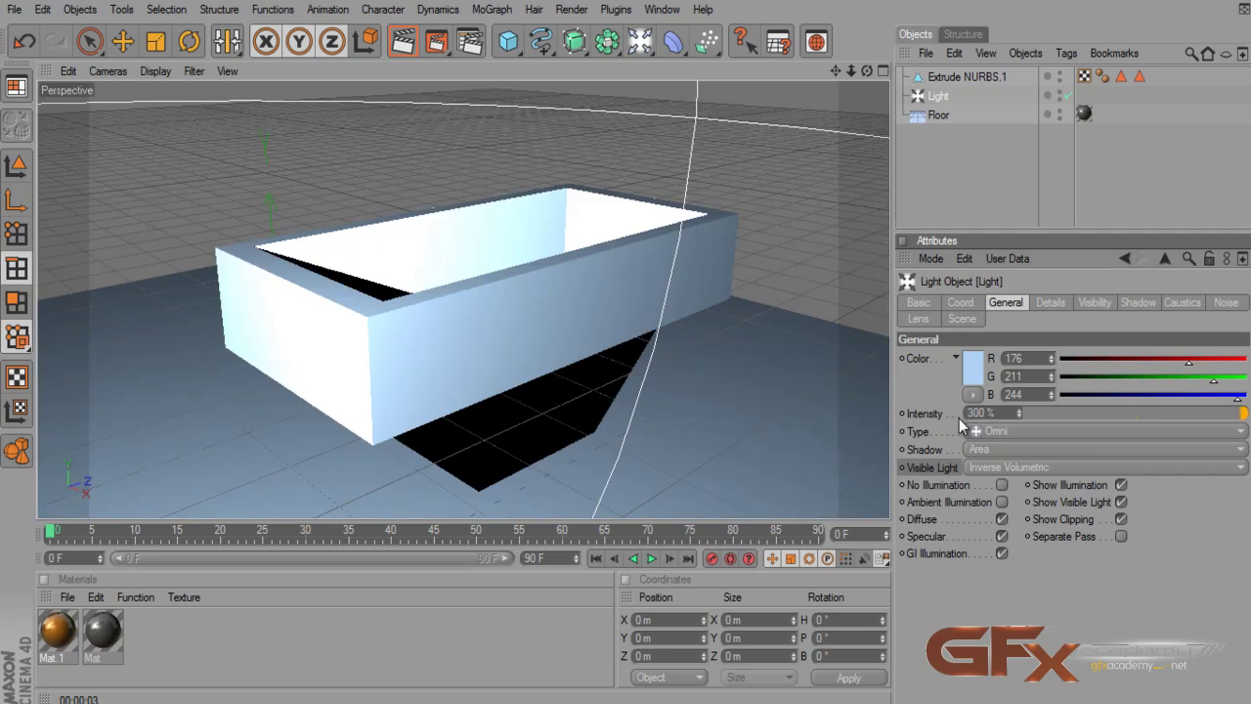
left_click(415, 48)
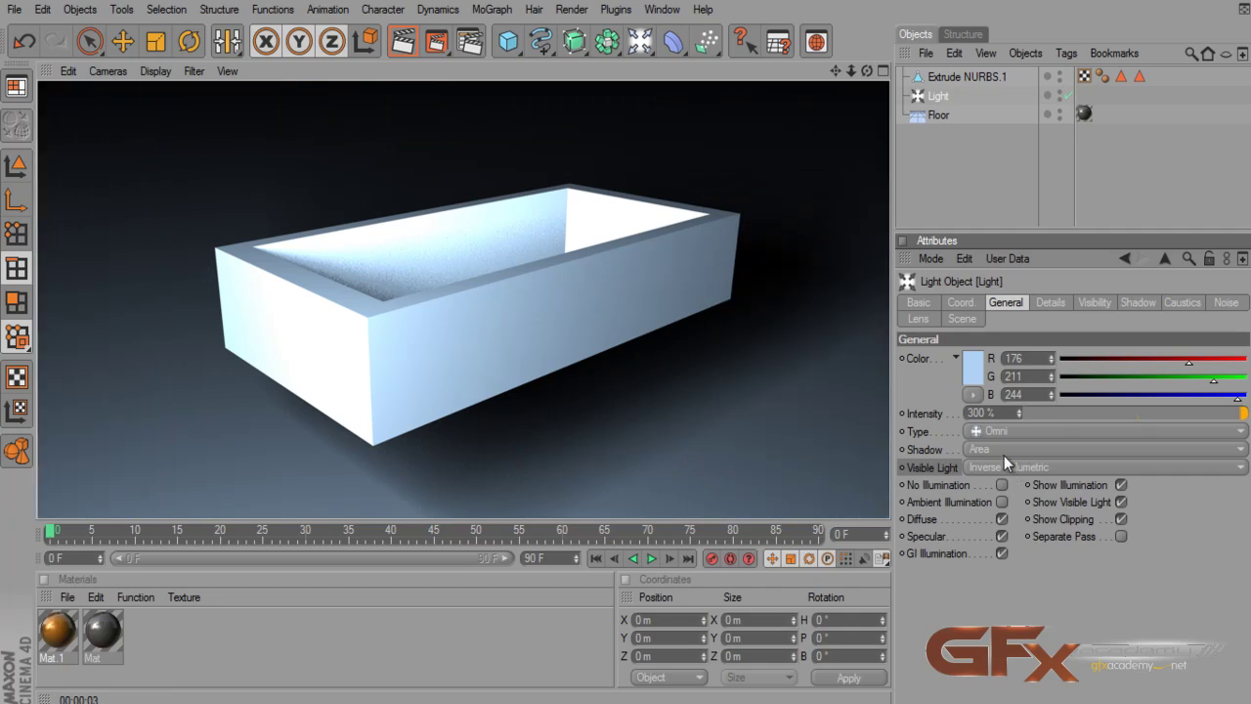
- Switch the light's Visible Light mode to Volumetric and render the view
left_click(1016, 467)
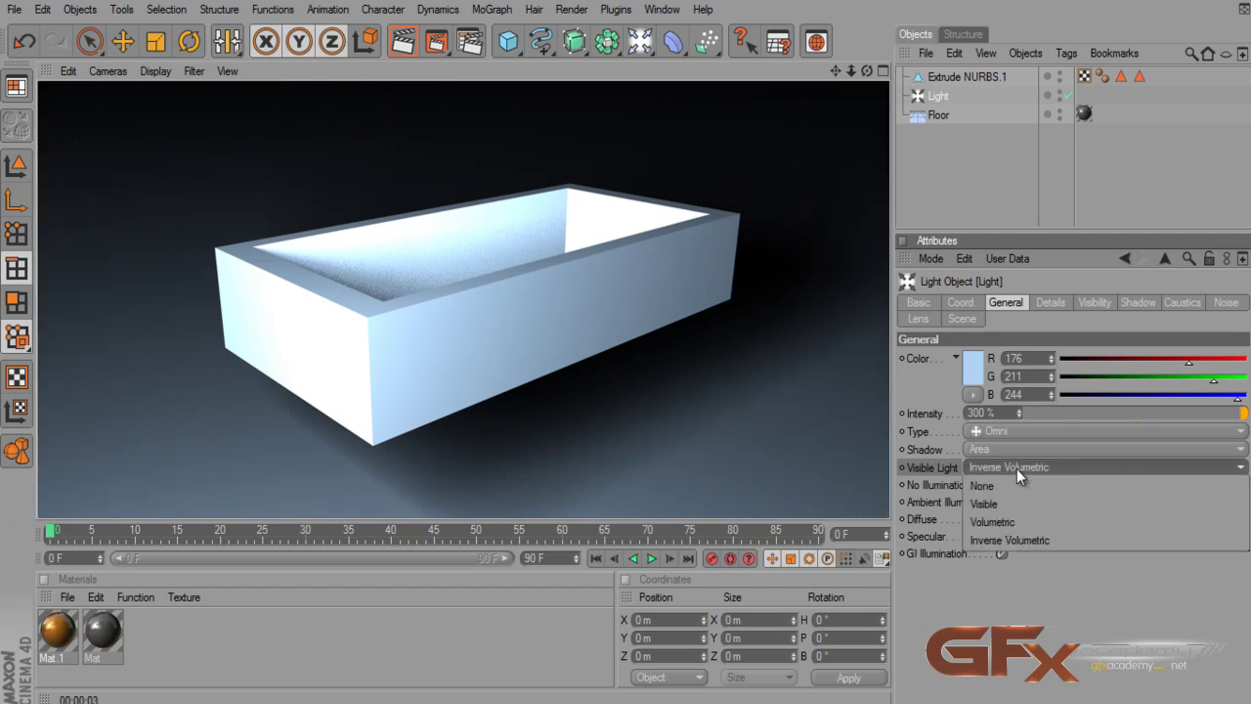
left_click(1016, 520)
left_click(401, 45)
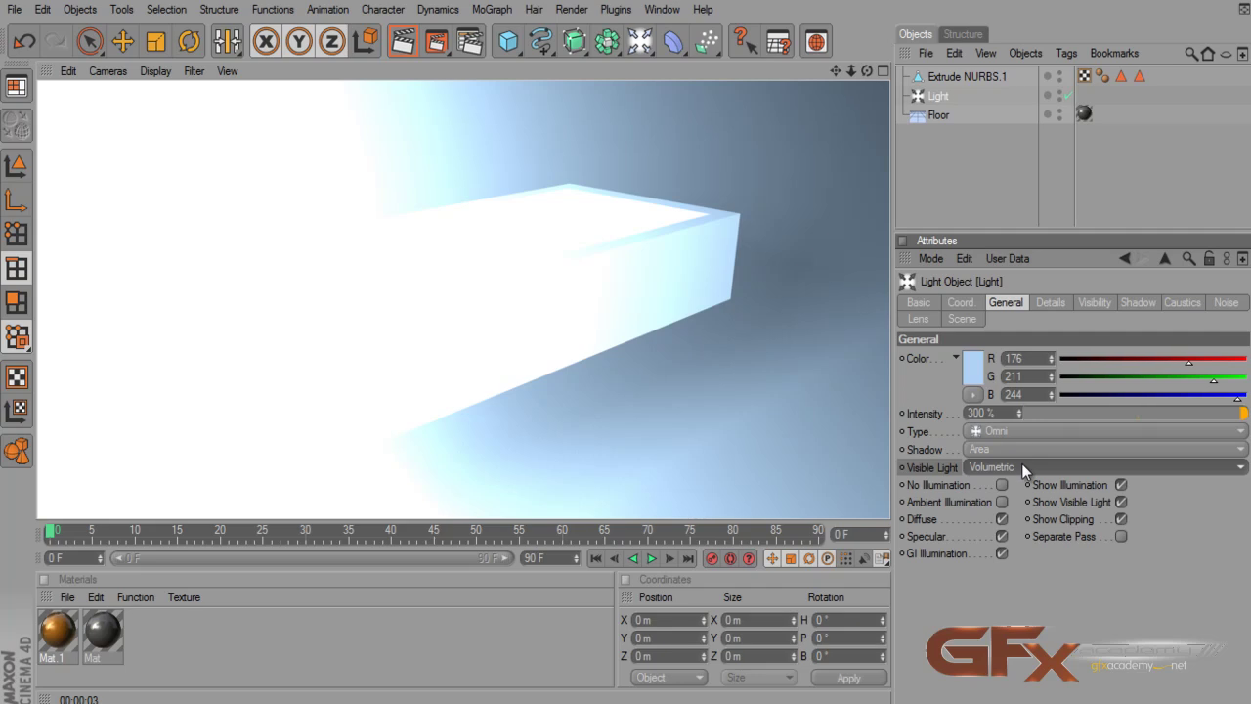
- Set the light's intensity to 100 % and render the view again
left_click(1022, 467)
left_click(1024, 468)
double_click(968, 413)
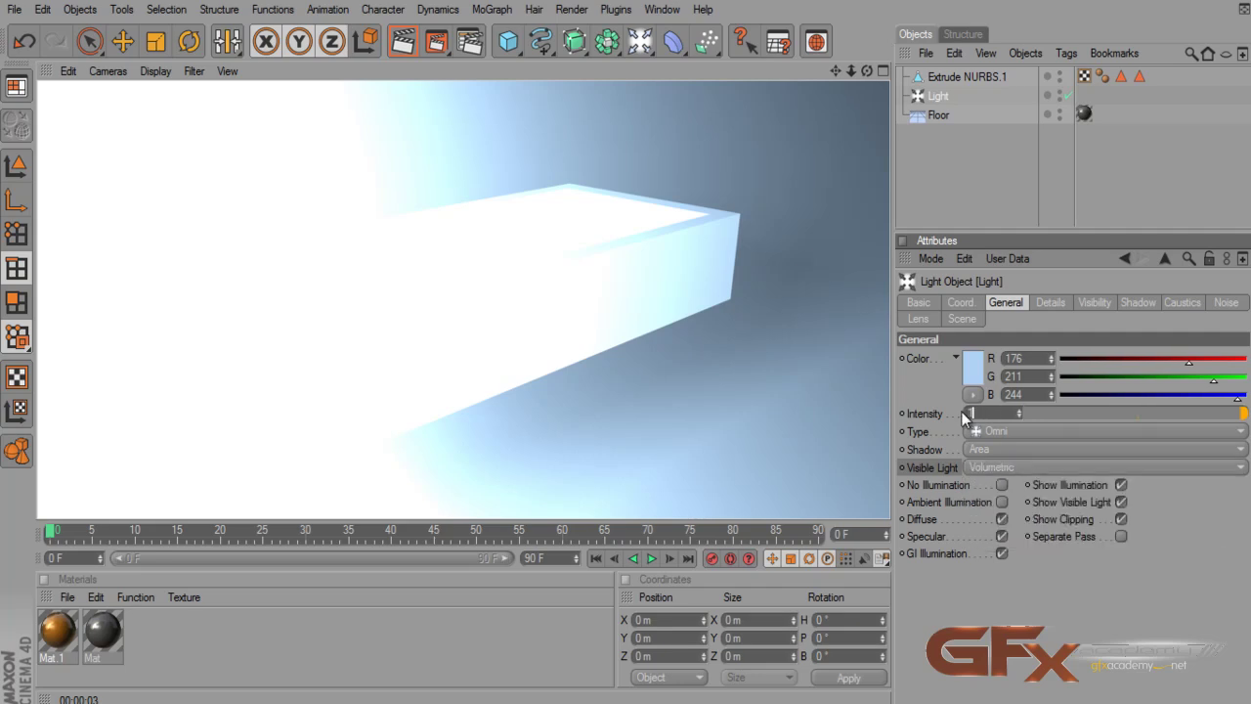
type("100")
key("Return")
key("ctrl+r")
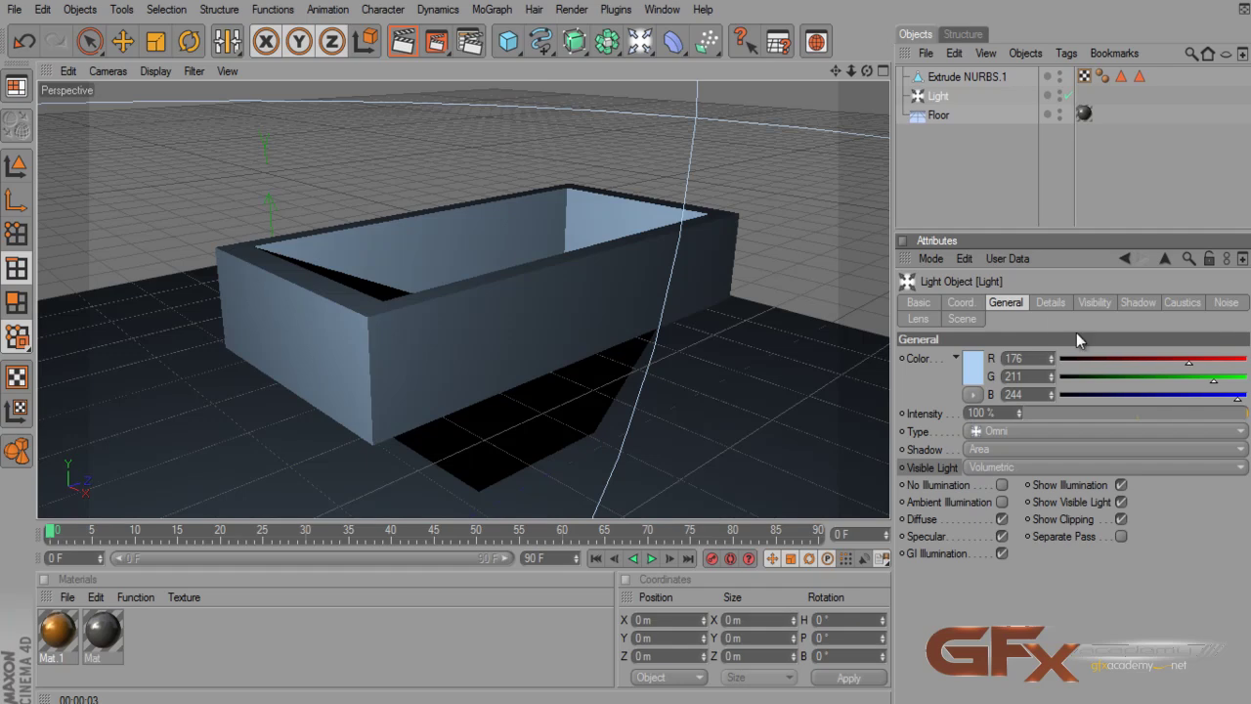
- Activate Live Selection and bring up the selected light's visibility settings with its full range in view
left_click(1022, 463)
left_click(1023, 462)
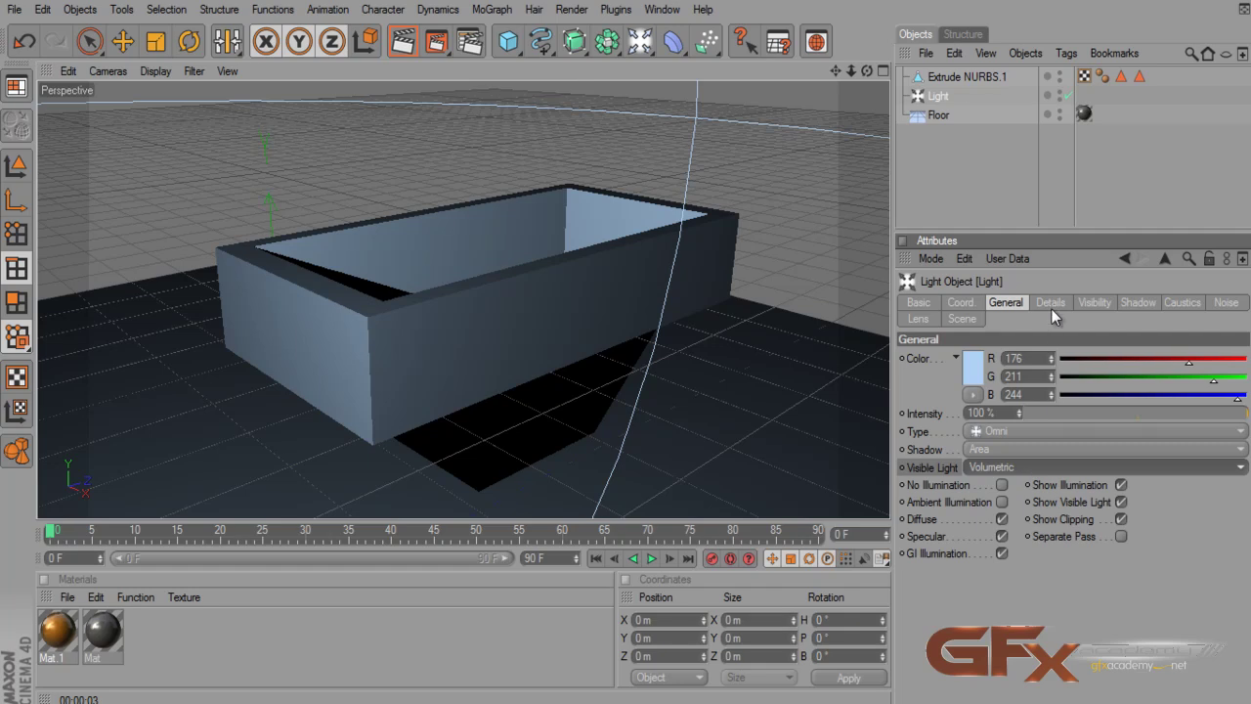
left_click(1093, 303)
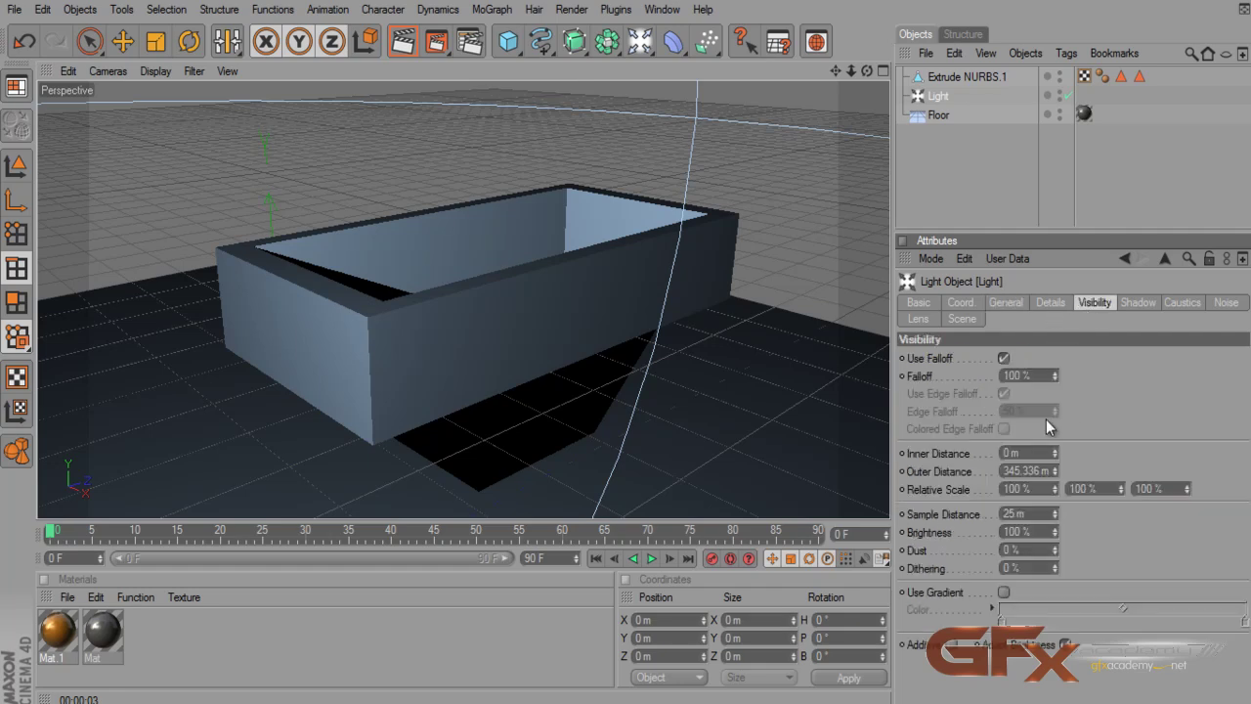
scroll(593, 304, "down", 5)
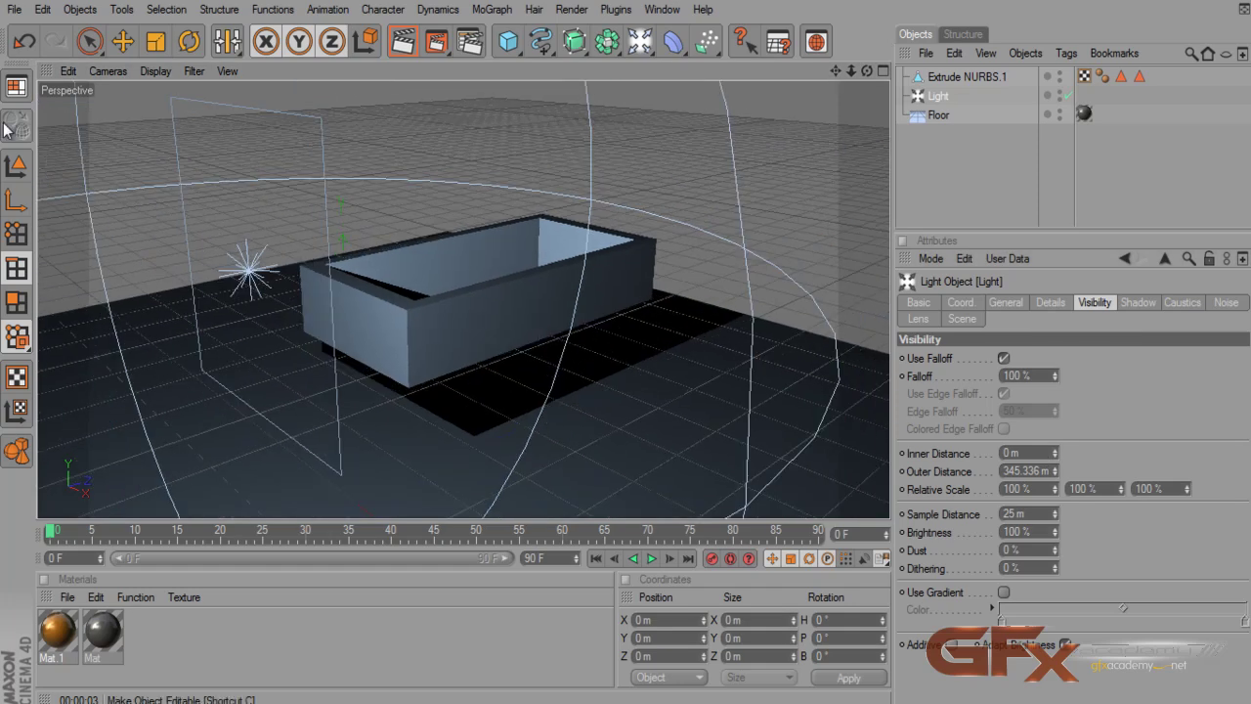
left_click(89, 41)
left_click(936, 98)
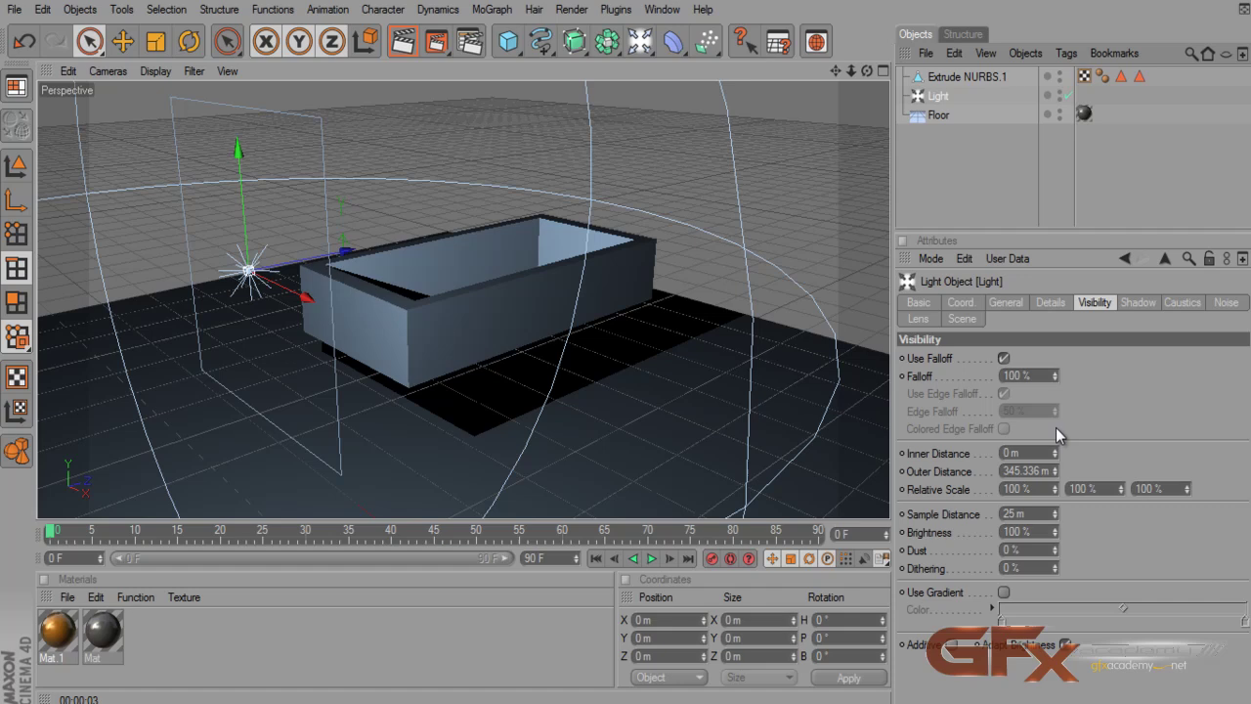
- Set the light's general intensity to 120 %
left_click(1007, 303)
double_click(987, 413)
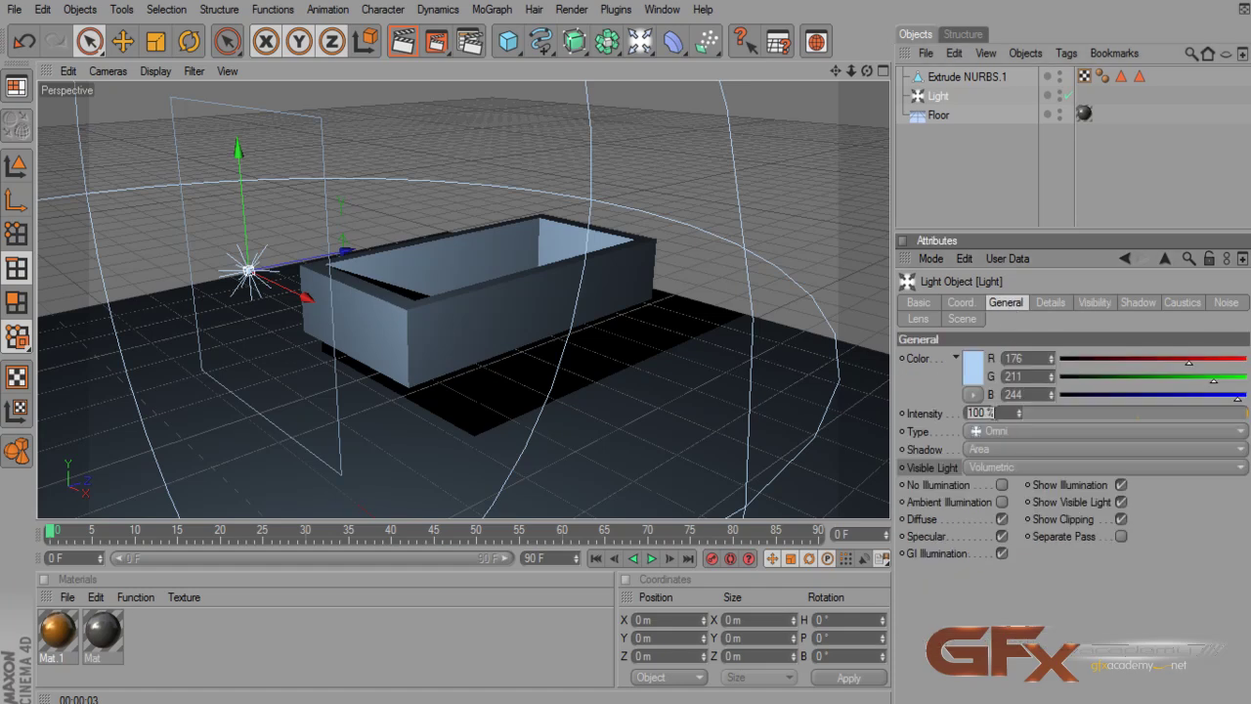
type("120")
key("Return")
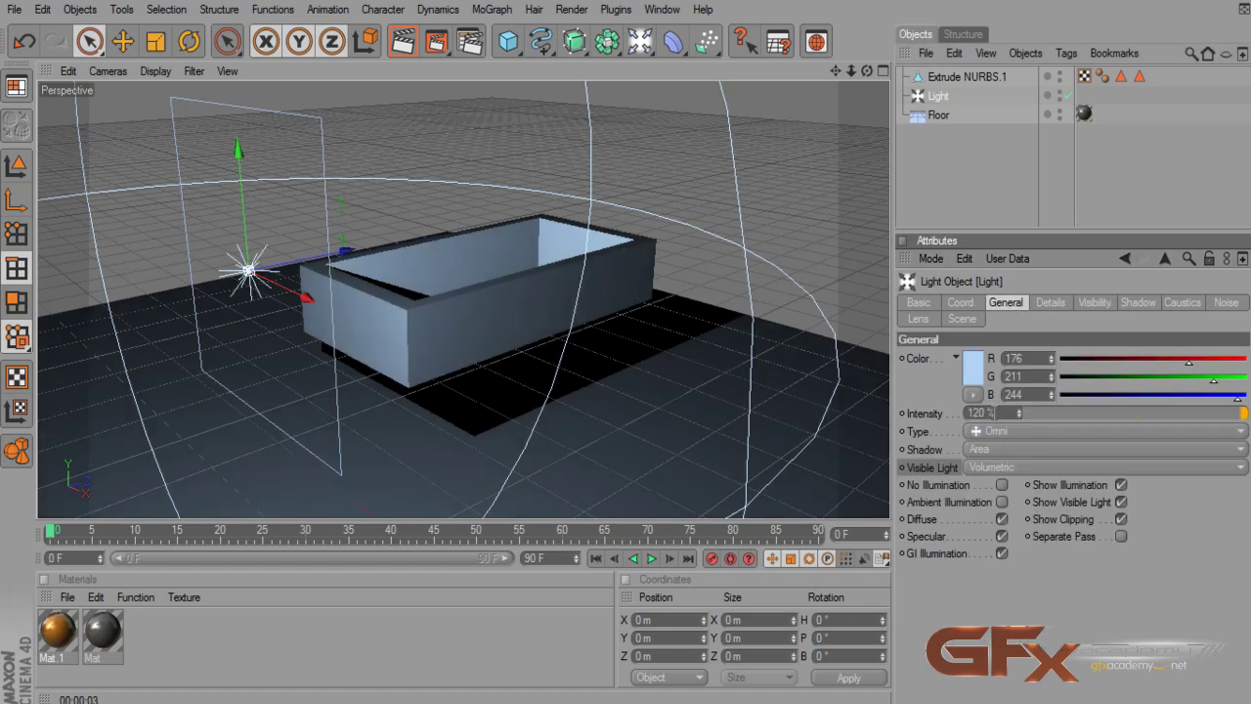
- Set the light's visibility Inner Distance to 132 m and Outer Distance to 235.336 m
left_click(1092, 303)
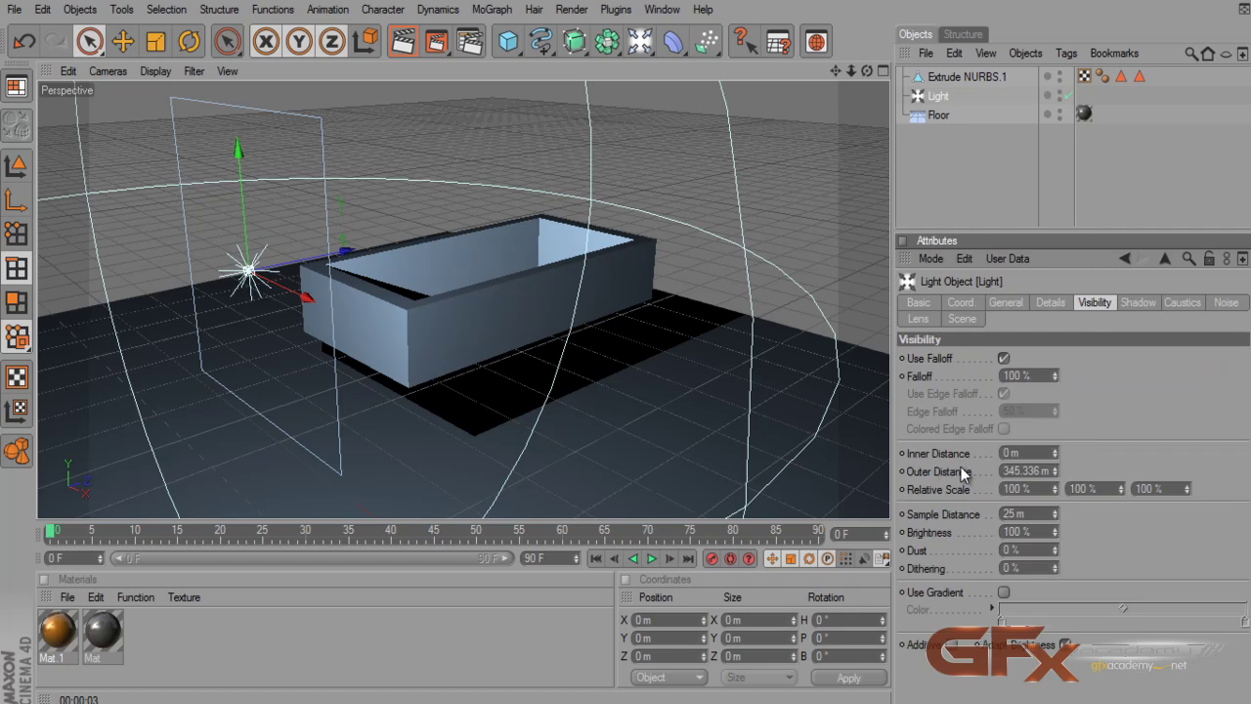
mouse_move(1056, 452)
left_mouse_down()
mouse_move(1067, 408)
mouse_move(1035, 344)
mouse_move(1056, 414)
mouse_move(1065, 364)
mouse_move(1055, 521)
mouse_move(1055, 471)
left_mouse_up()
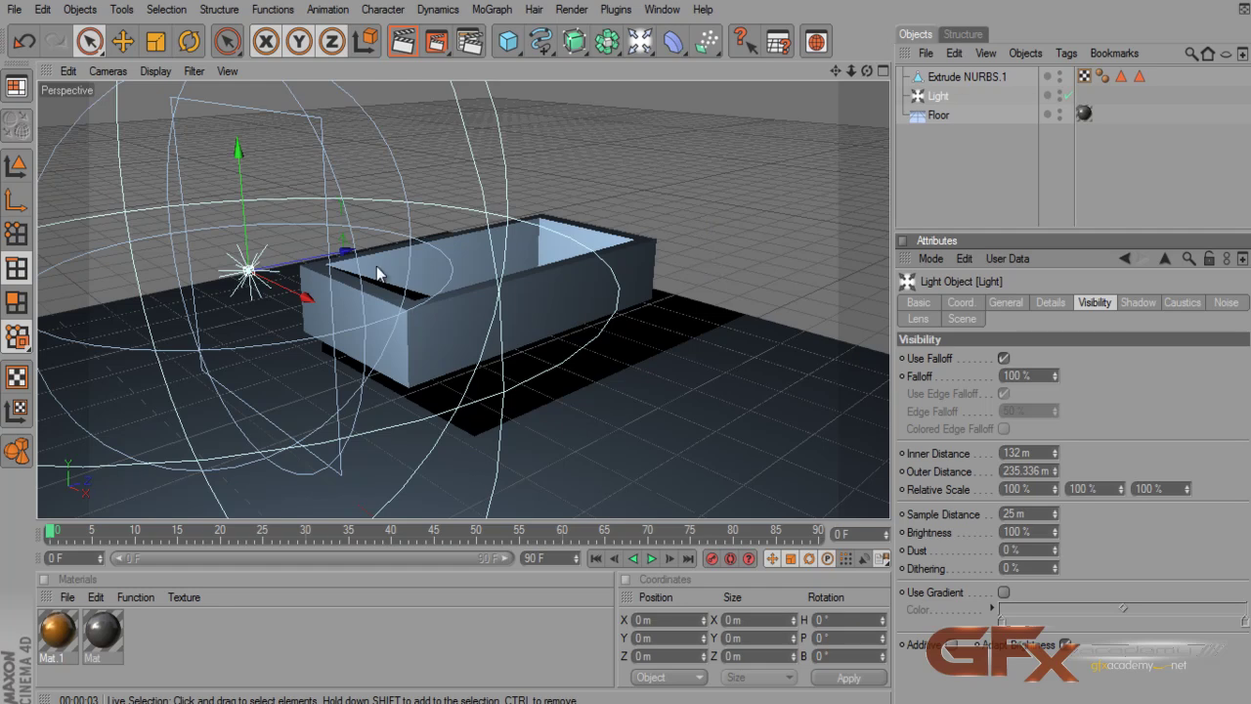
- Move the light above the box, set its visibility Relative Scale to 155 %, 100 % and 208 %, and render the view
mouse_move(632, 338)
left_mouse_down("alt")
mouse_move(477, 273)
mouse_move(710, 372)
mouse_move(626, 339)
left_mouse_up("alt")
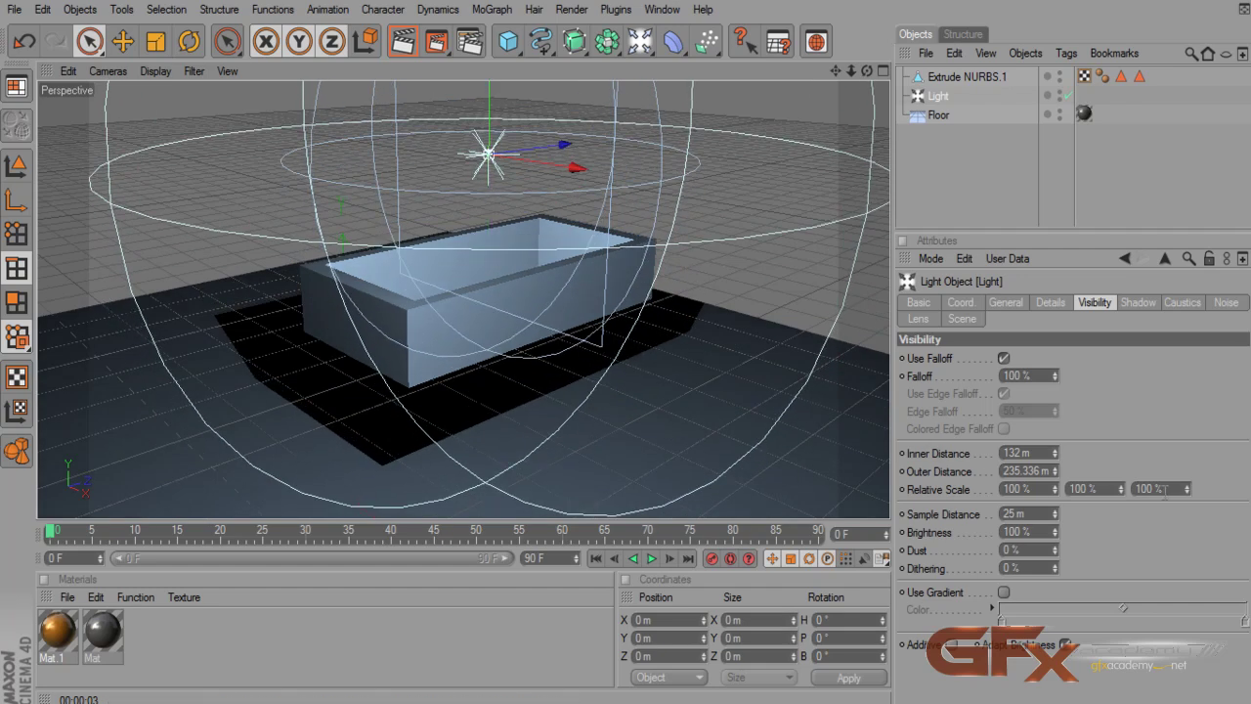
mouse_move(1059, 486)
left_mouse_down()
mouse_move(1050, 410)
mouse_move(1059, 488)
left_mouse_up()
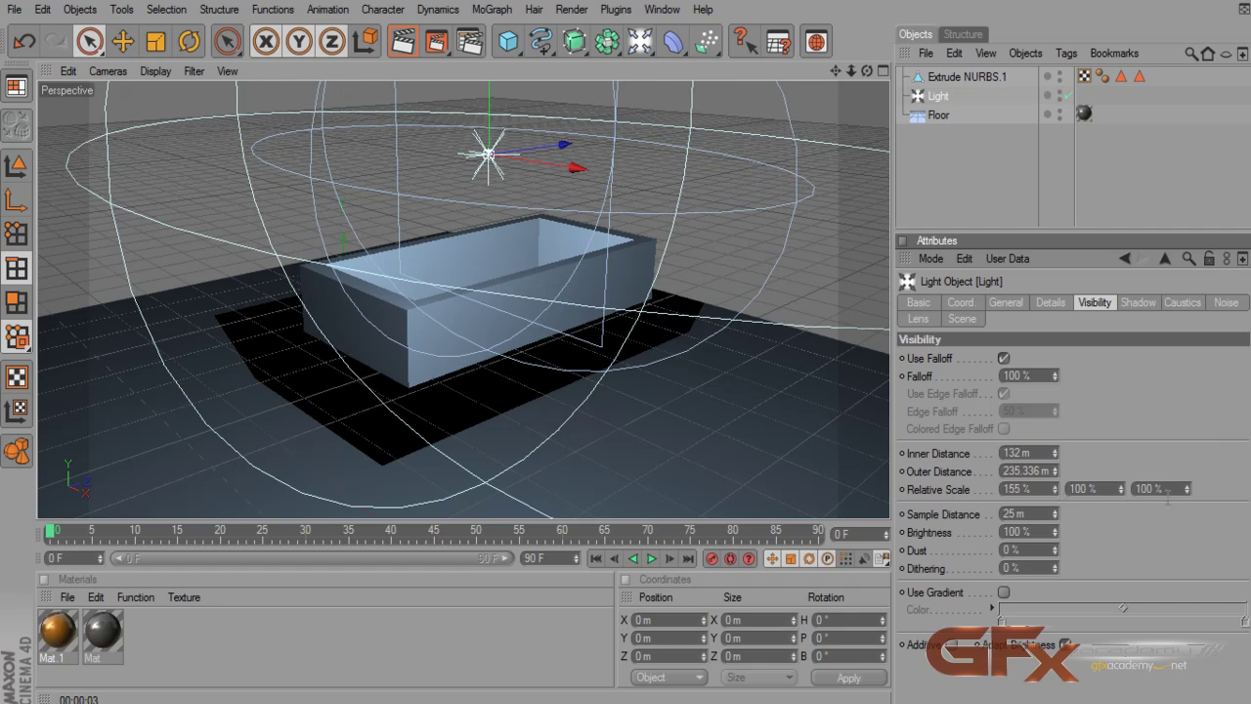
mouse_move(1186, 488)
left_mouse_down()
mouse_move(1175, 450)
mouse_move(1159, 444)
mouse_move(1181, 490)
left_mouse_up()
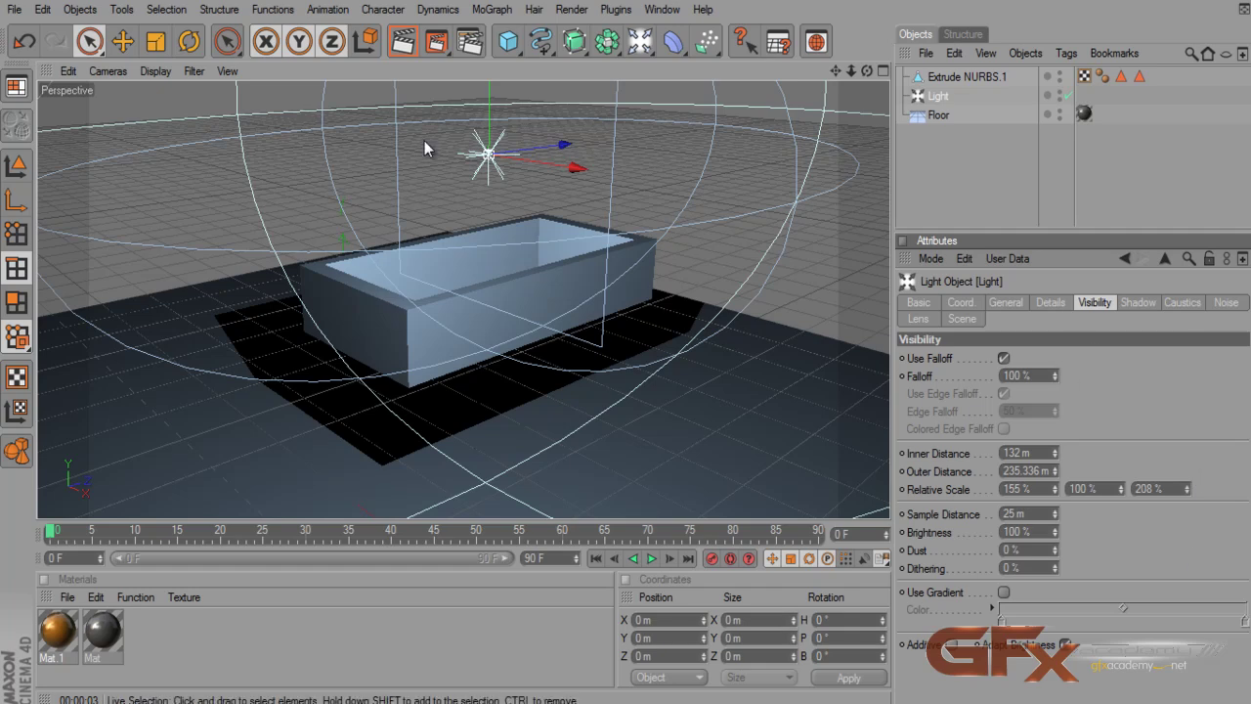
left_click(403, 41)
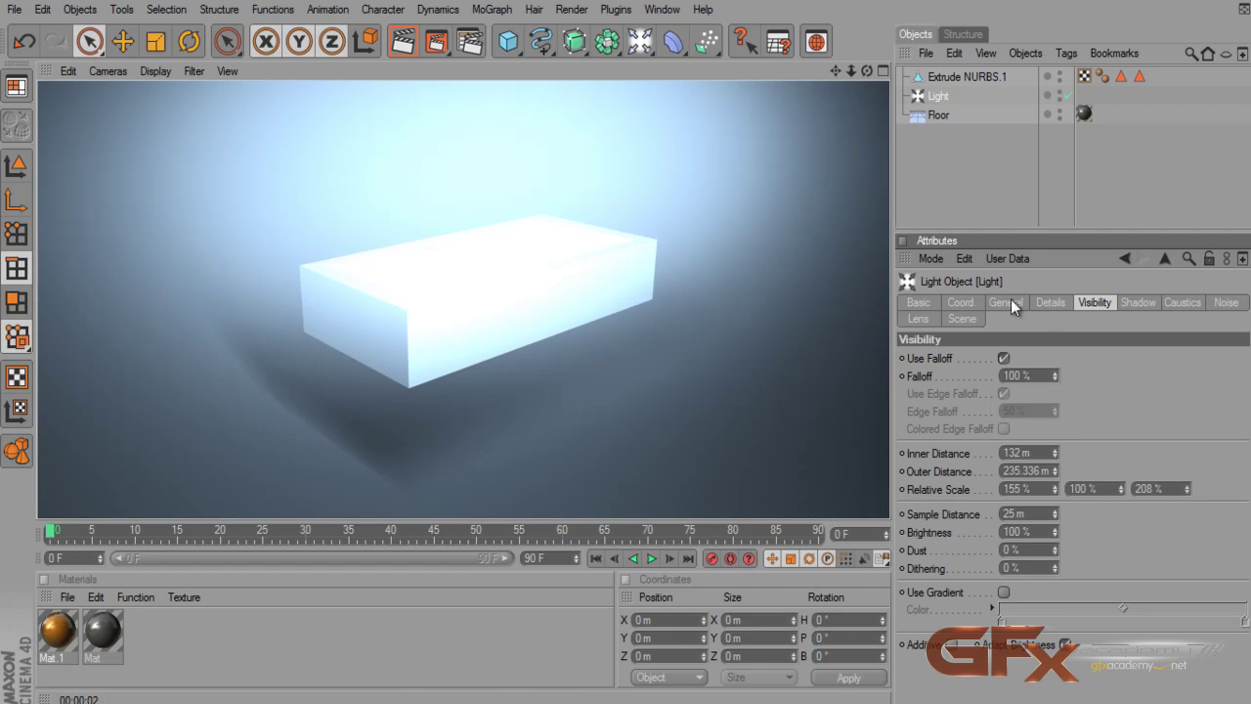
- Set the light's general intensity to 80 % and render the view again
left_click(1007, 302)
double_click(1000, 413)
type("890")
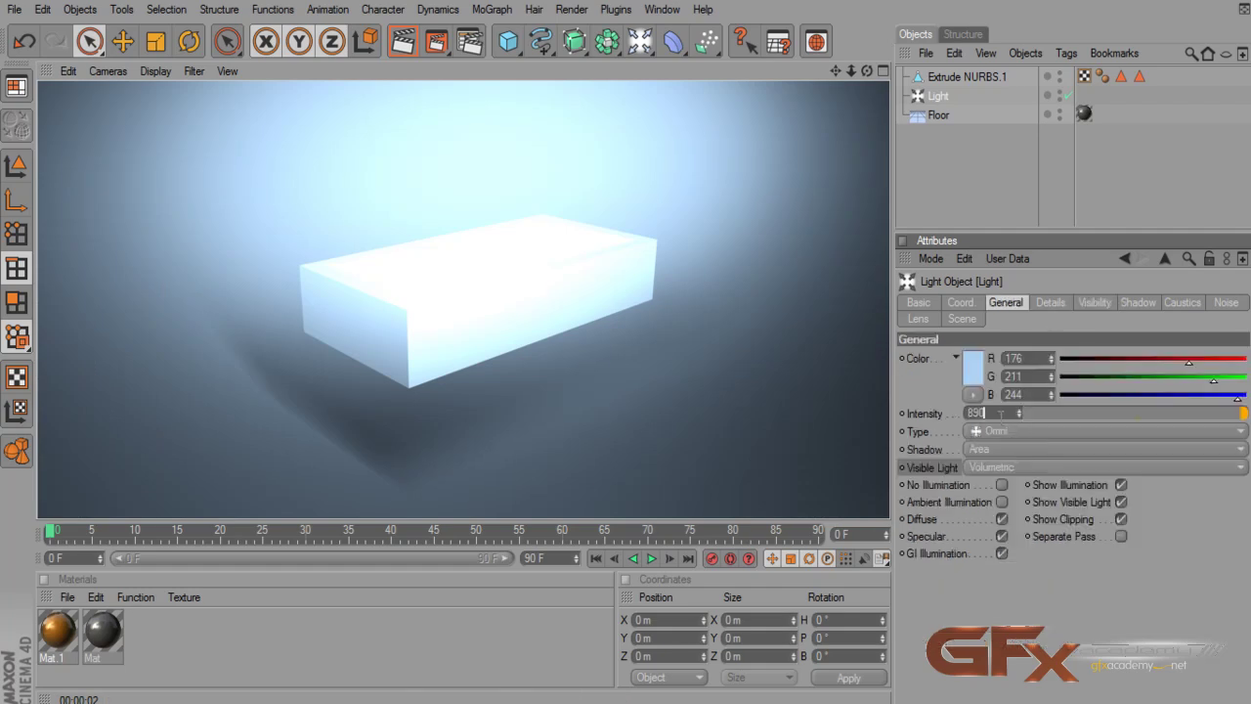
key("BackSpace")
key("BackSpace")
key("BackSpace")
type("80")
key("Return")
left_click(402, 41)
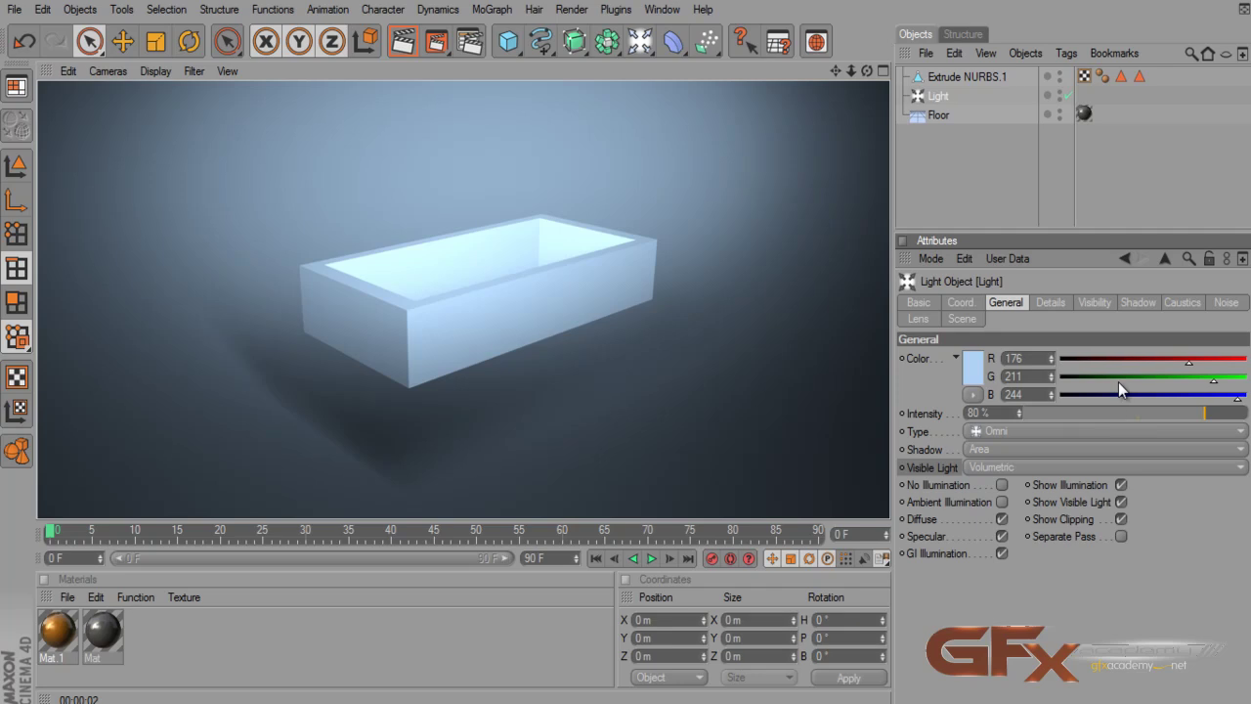
- Set the light's Visible Light option to None and test-render it after moving it sideways along X beyond the box
left_click(1092, 303)
left_click(1137, 303)
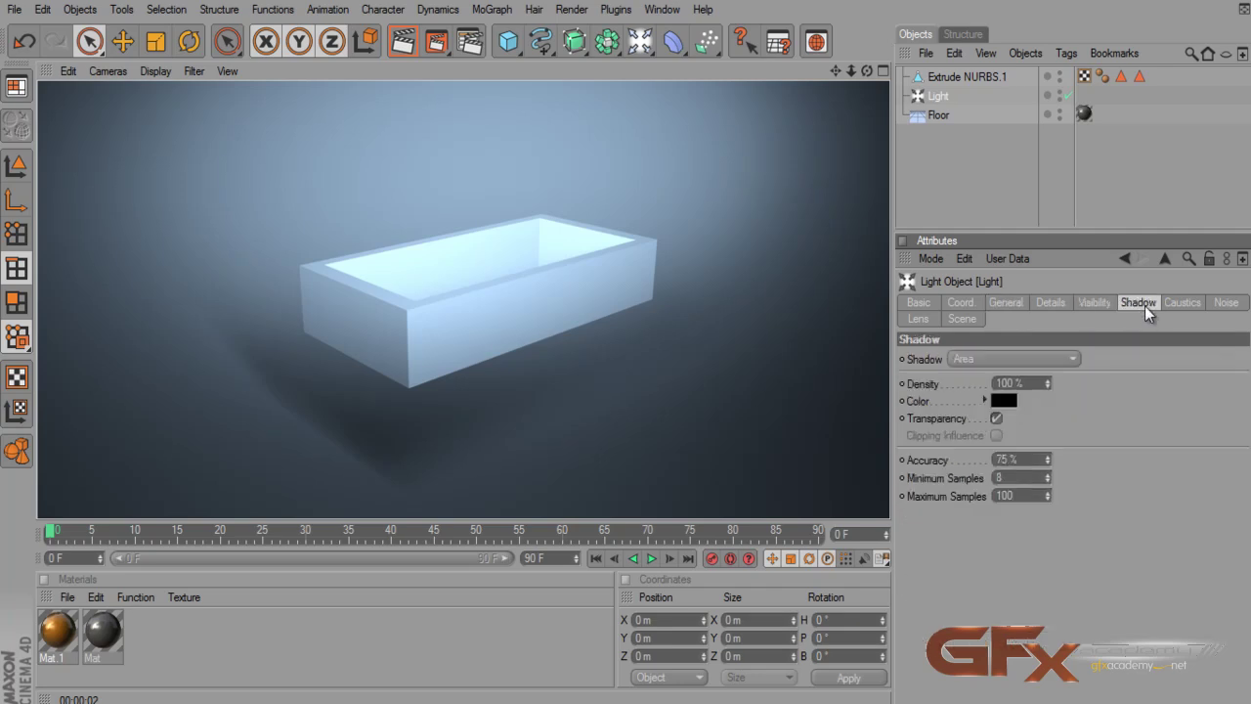
left_click(1006, 303)
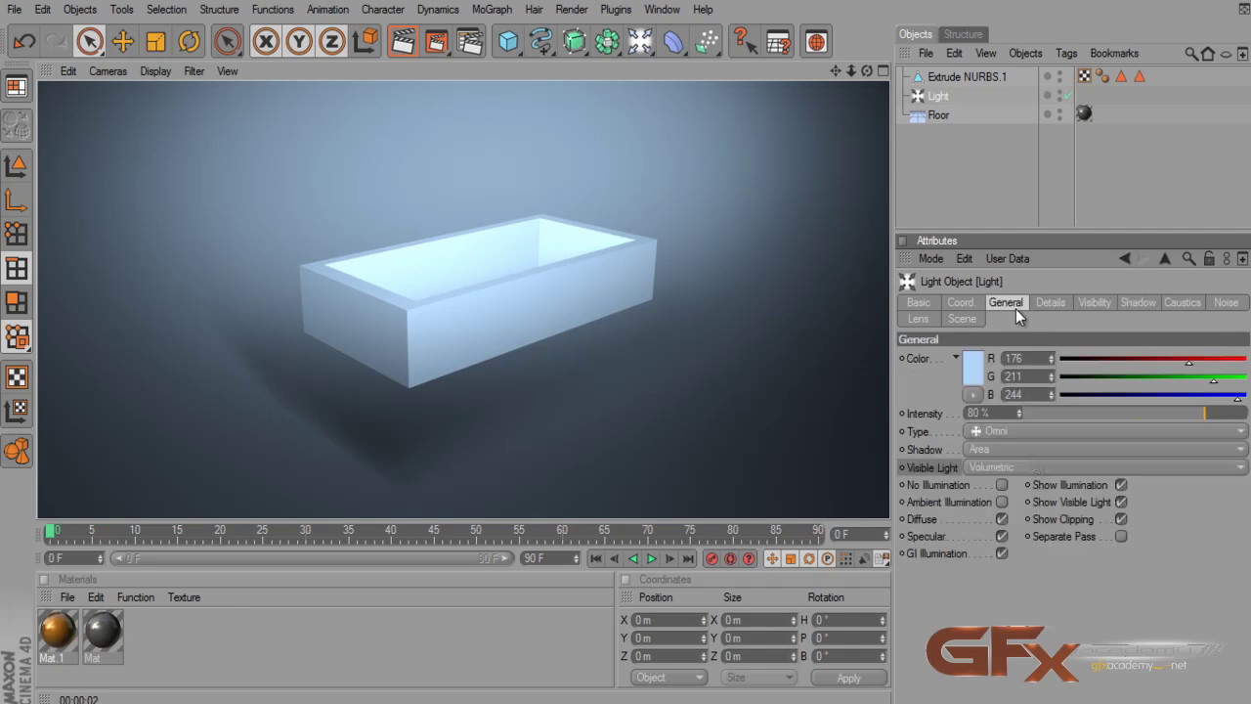
left_click(1020, 470)
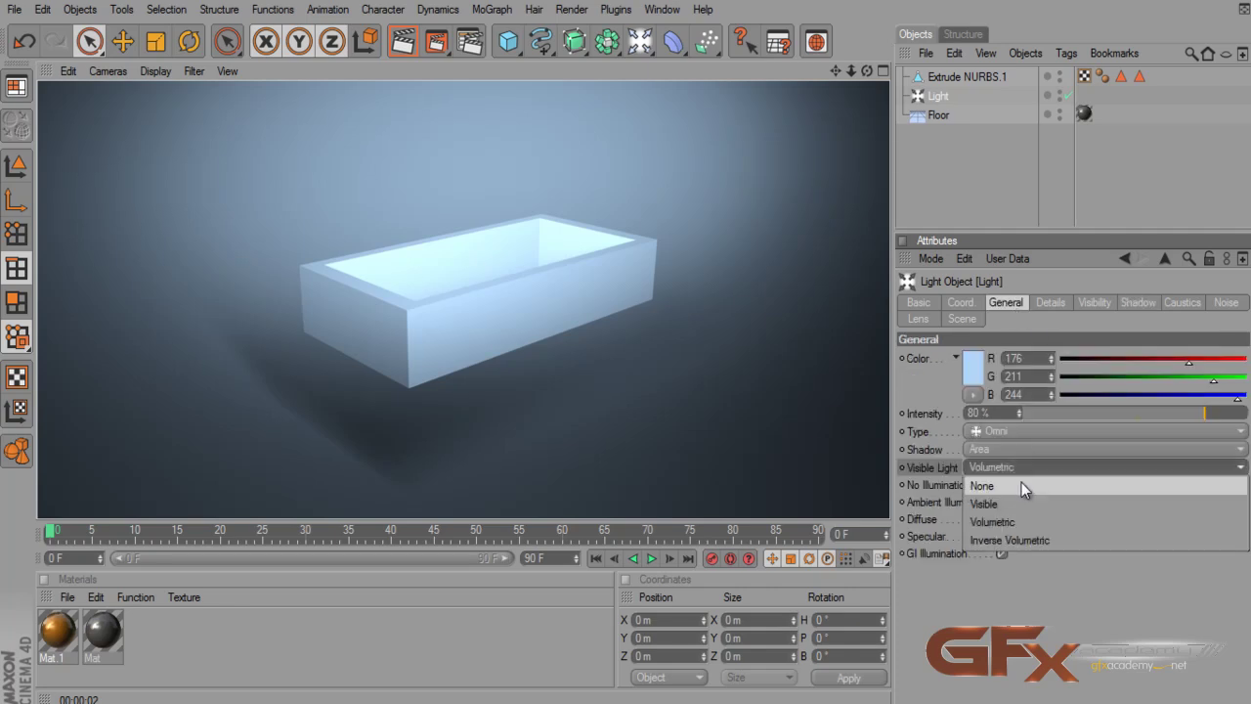
left_click(1021, 481)
left_click_drag(542, 172, 626, 352)
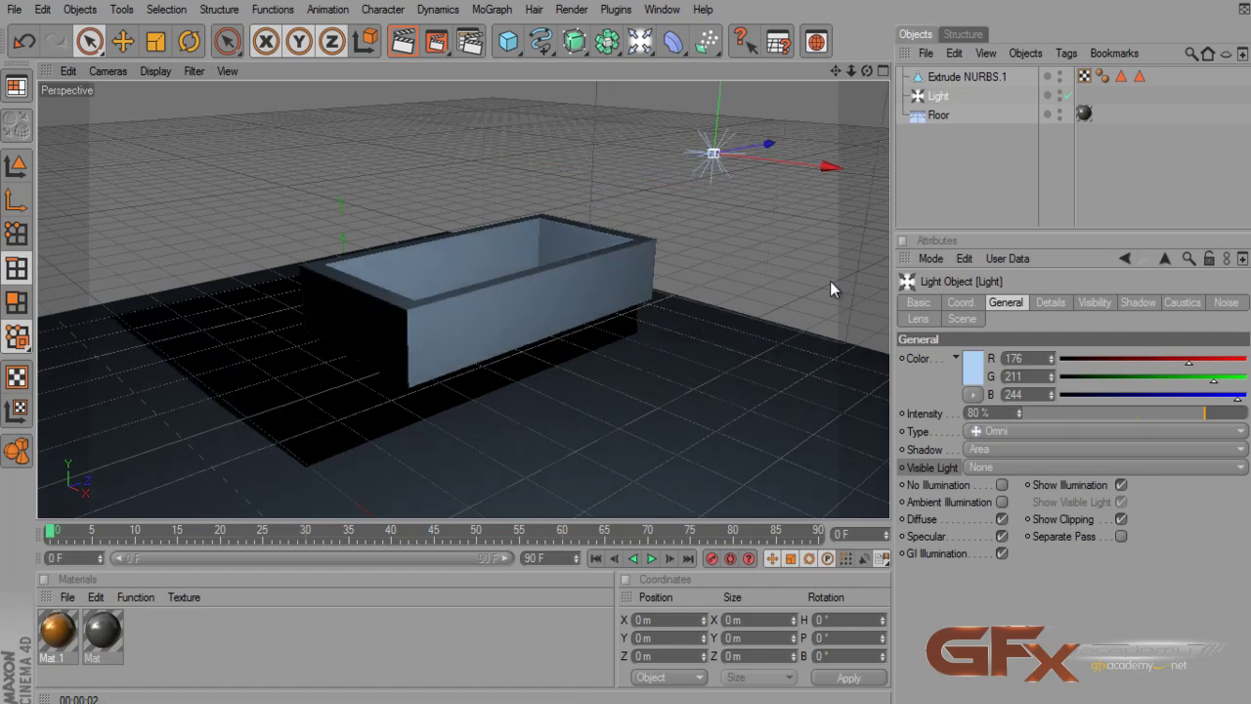
left_click(405, 44)
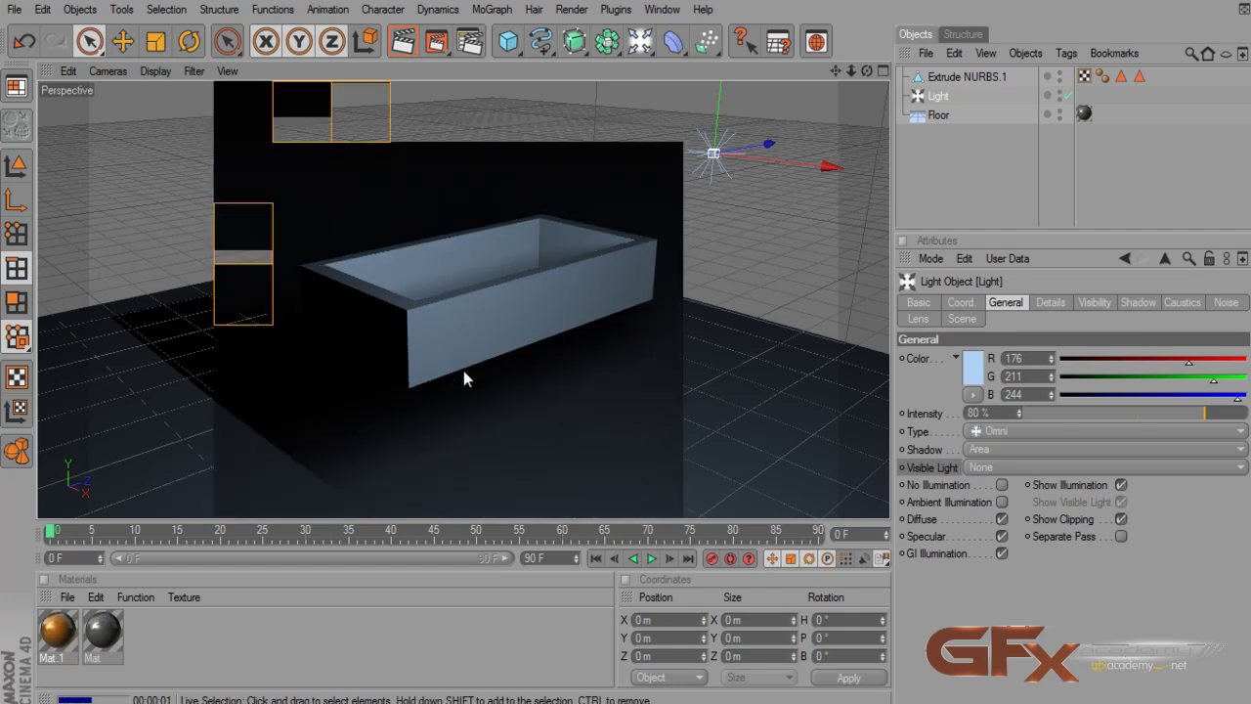
- Raise the light's intensity to 120 % and render the view without visible light
double_click(977, 412)
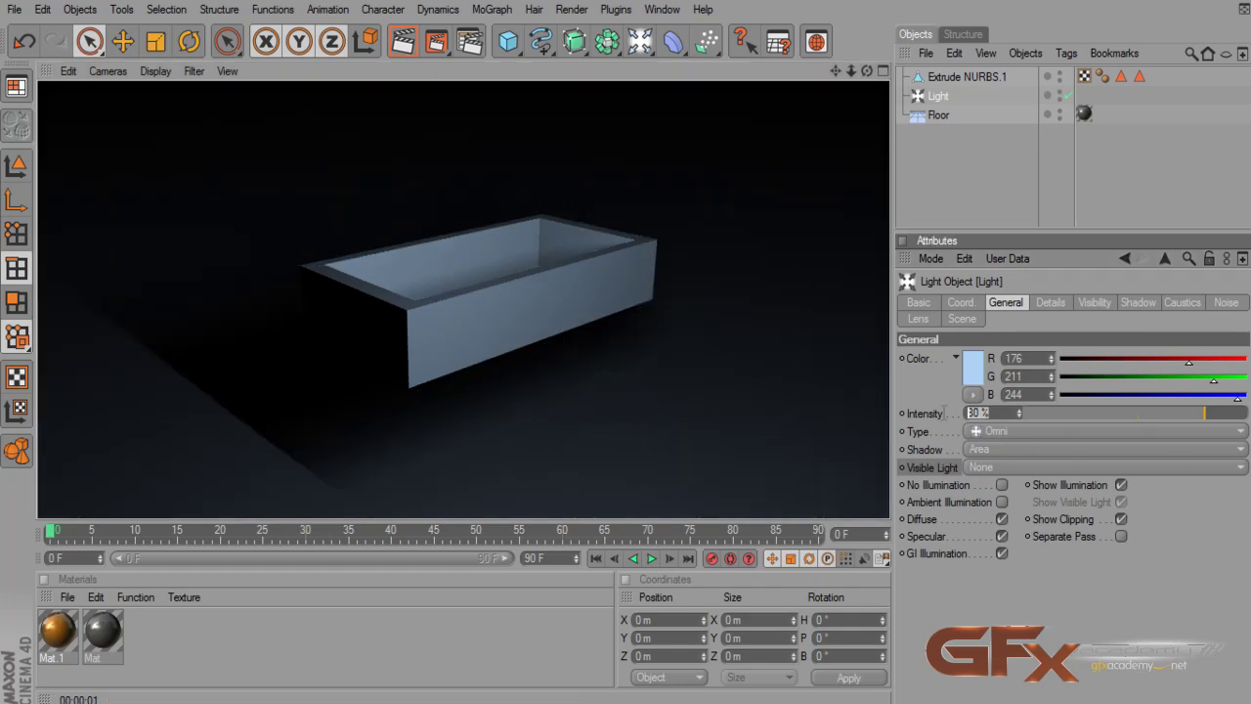
type("110")
key("Return")
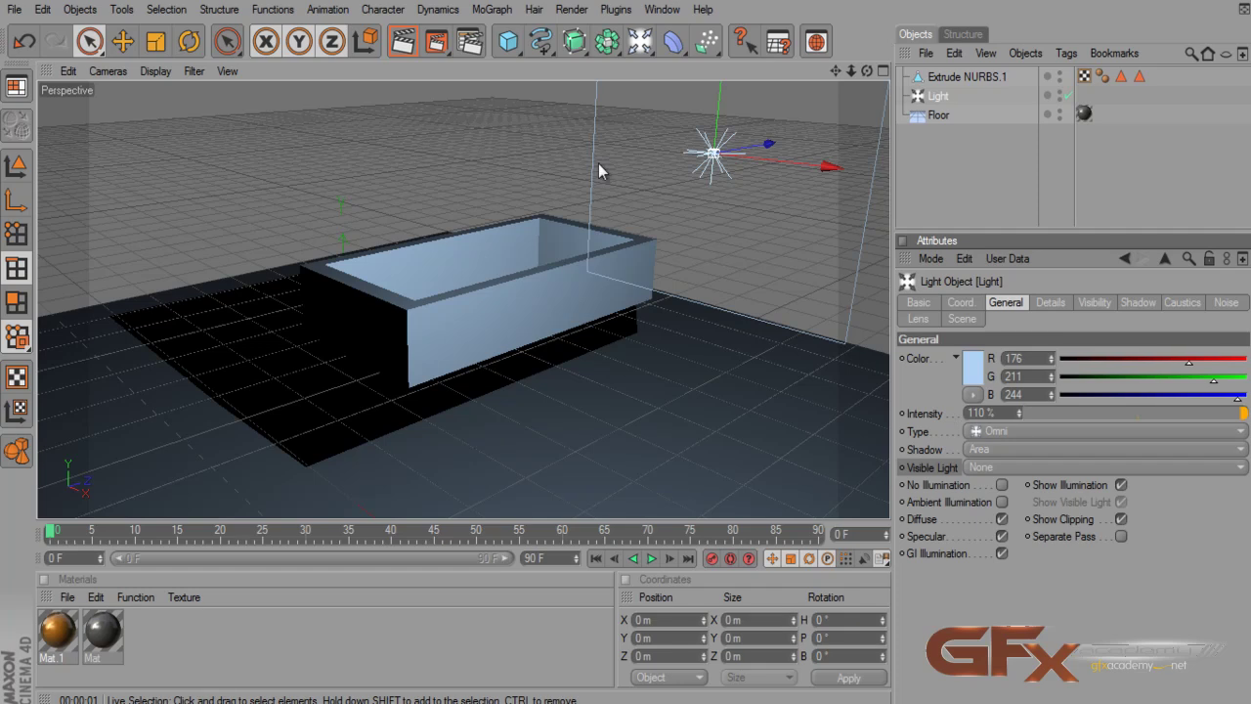
double_click(978, 412)
type("120")
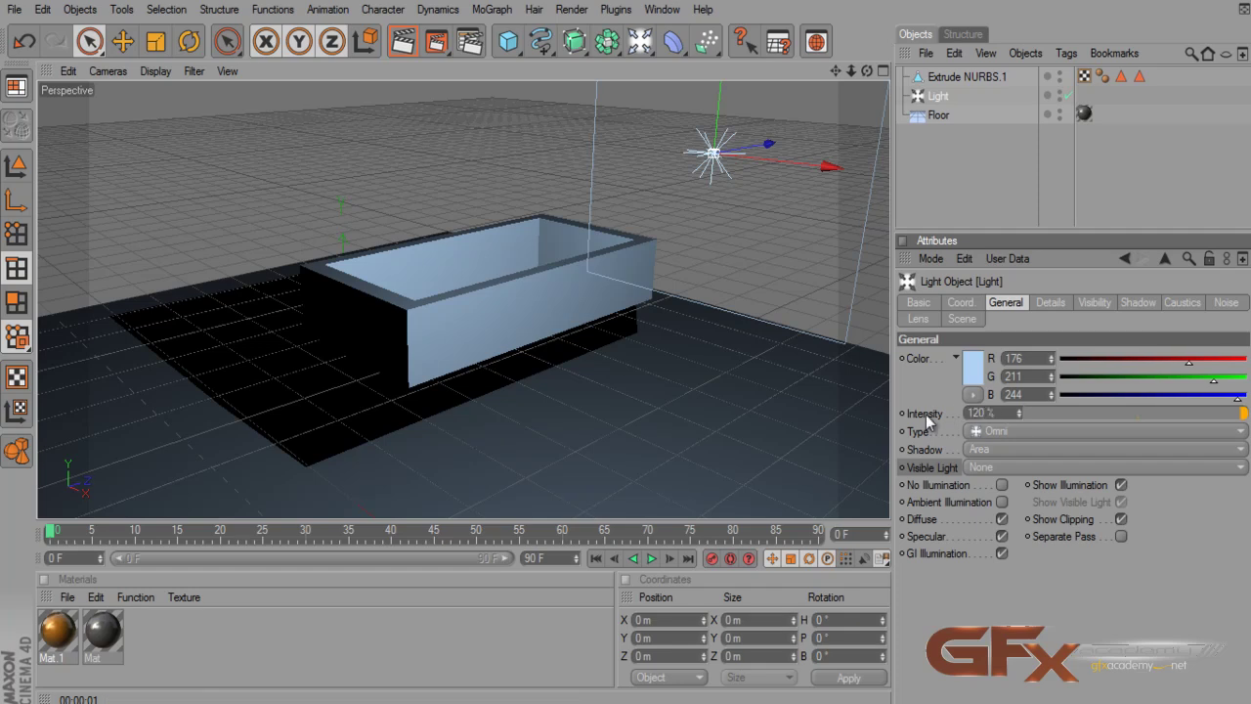
key("Return")
left_click(402, 41)
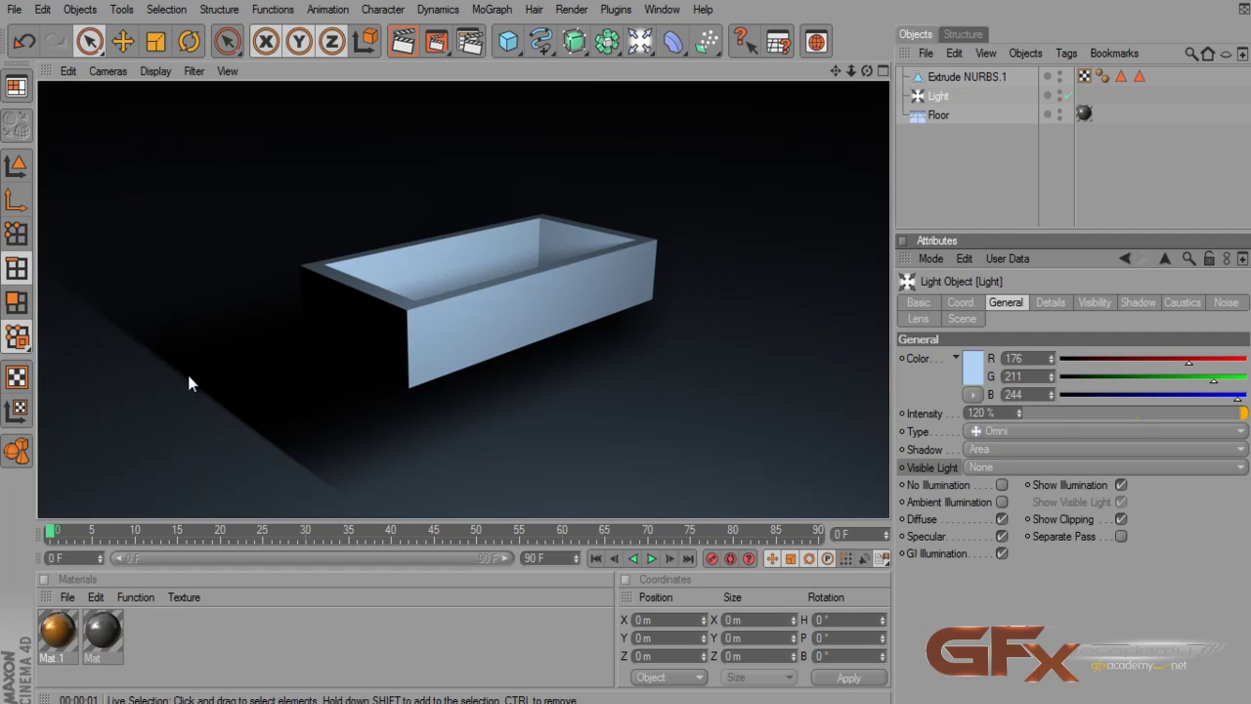
- Change the floor material's color to light grey, RGB 186, 186, 186, and render the view
double_click(110, 632)
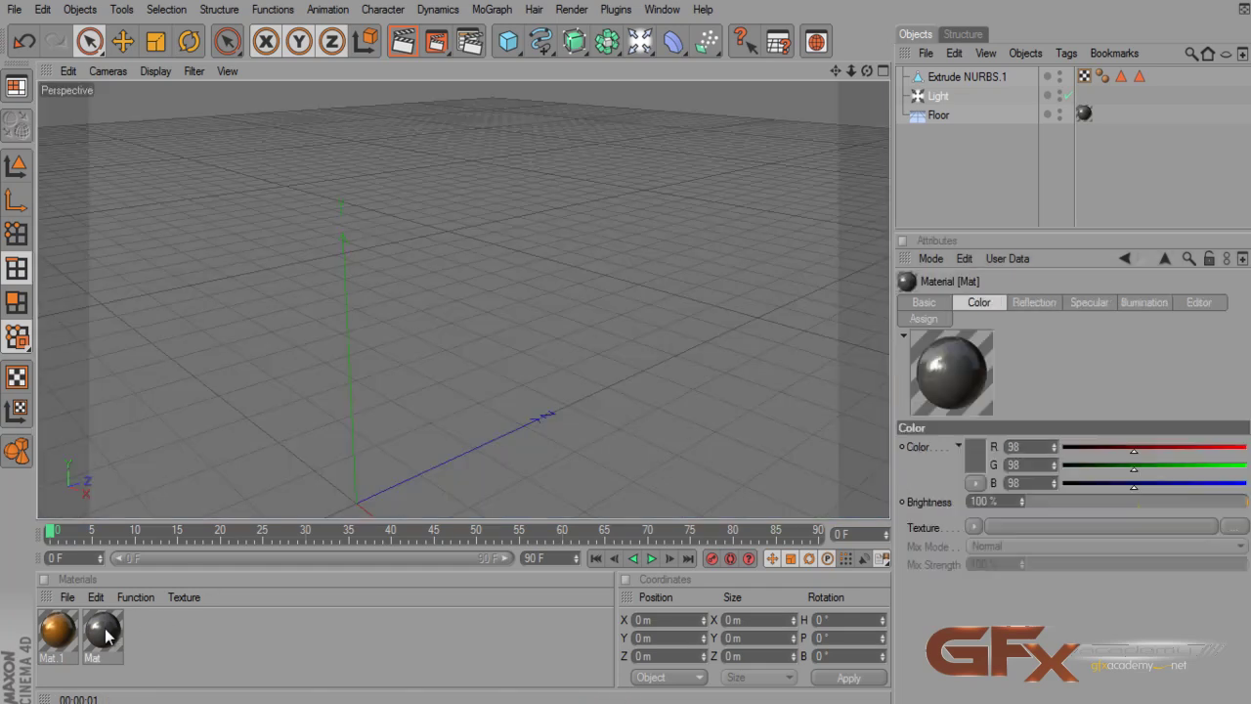
left_click(296, 278)
left_click(470, 204)
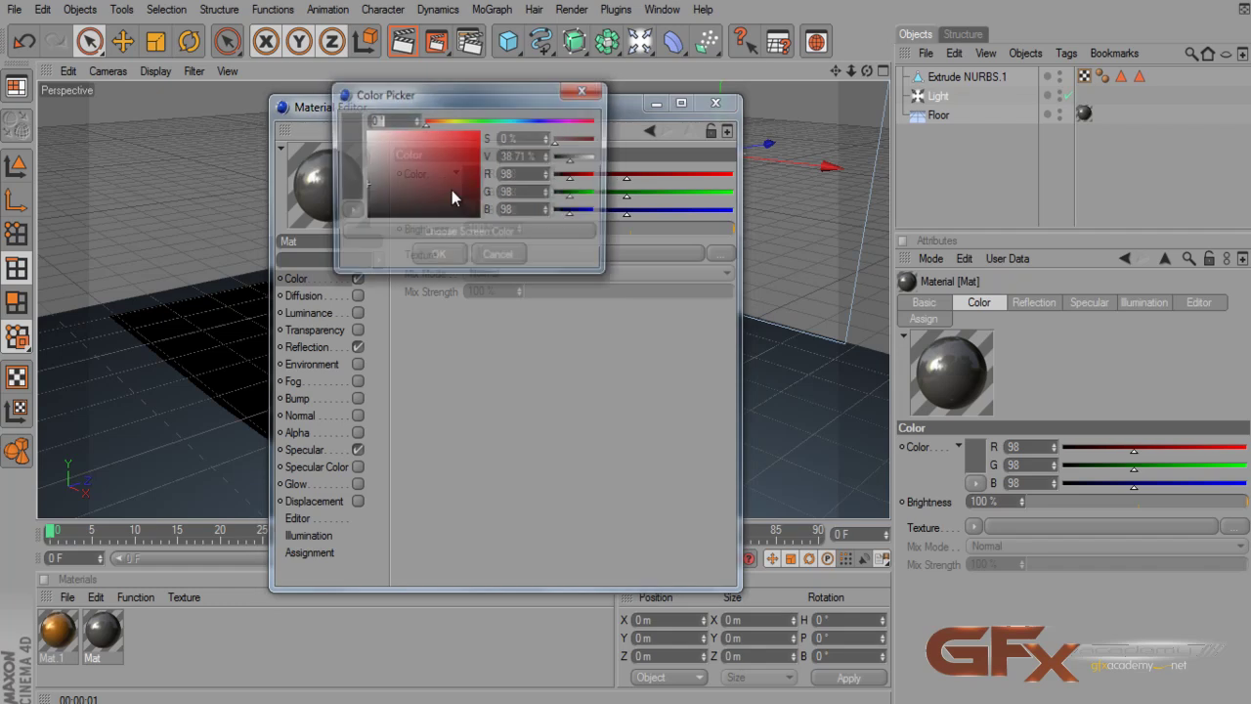
left_click_drag(452, 189, 352, 155)
left_click(437, 257)
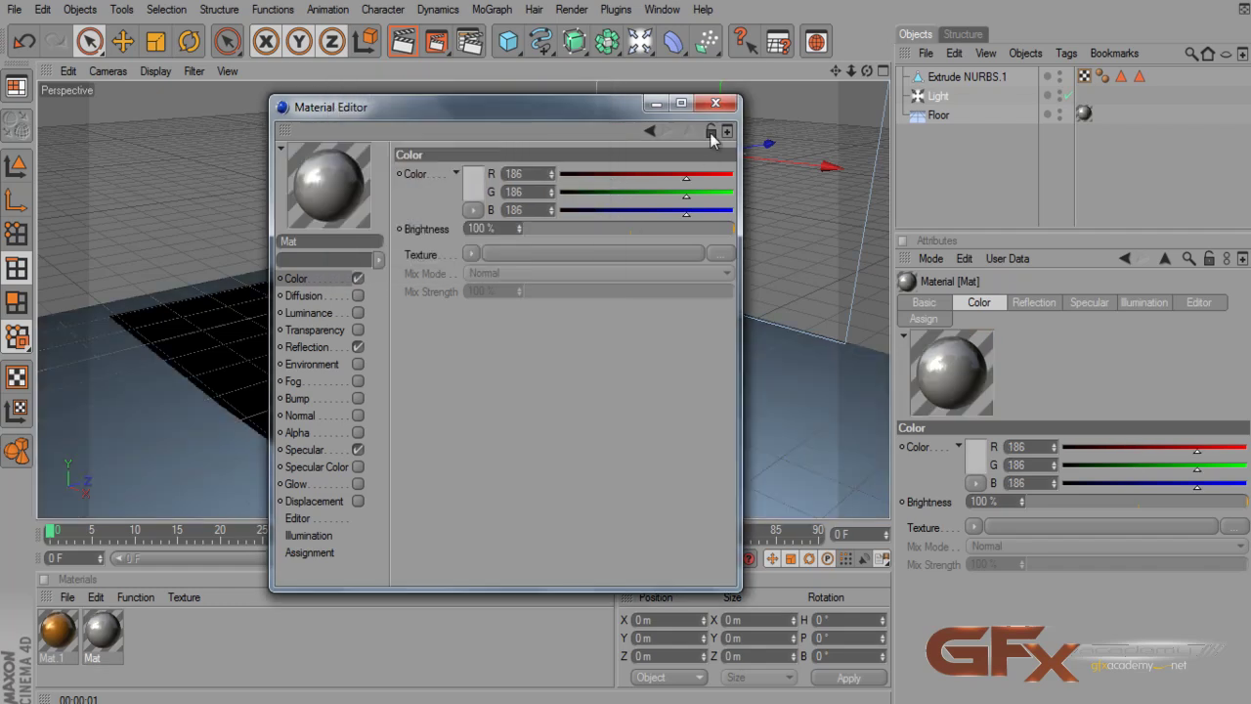
left_click(715, 102)
left_click(395, 52)
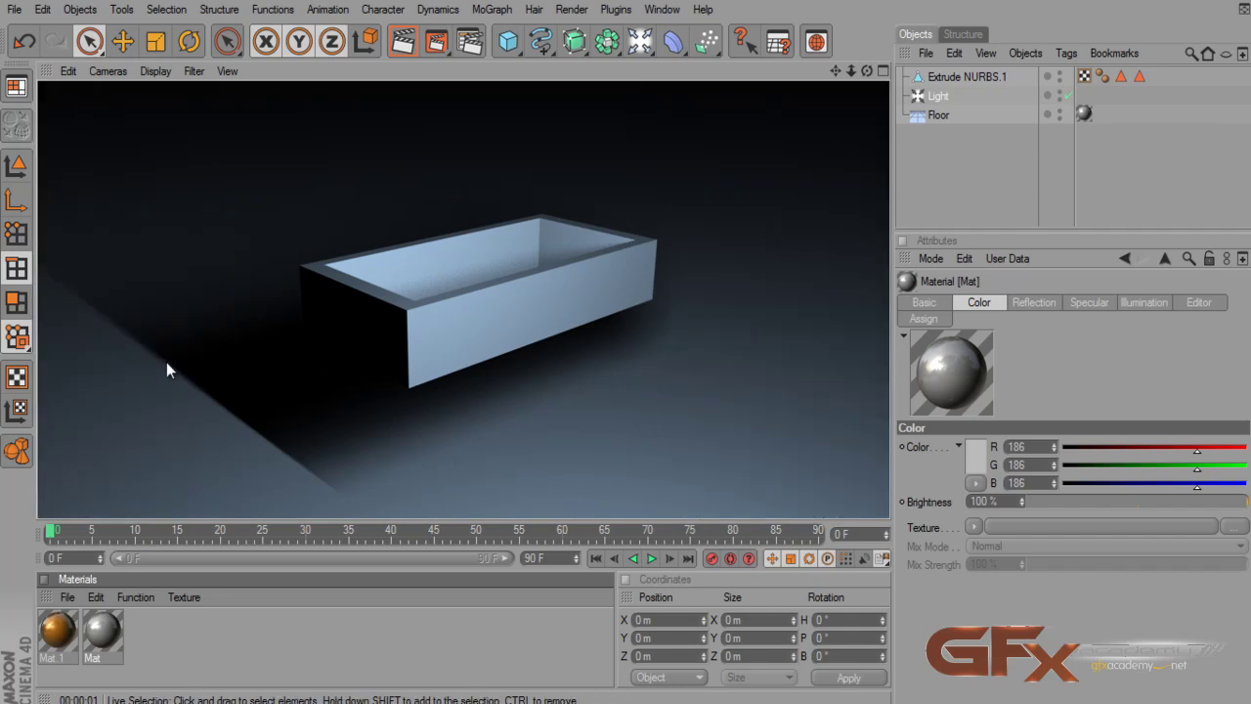
- Switch the light's shadow to Shadow Maps (Soft) with a density of 40 % and render the view
left_click(942, 96)
left_click(1139, 305)
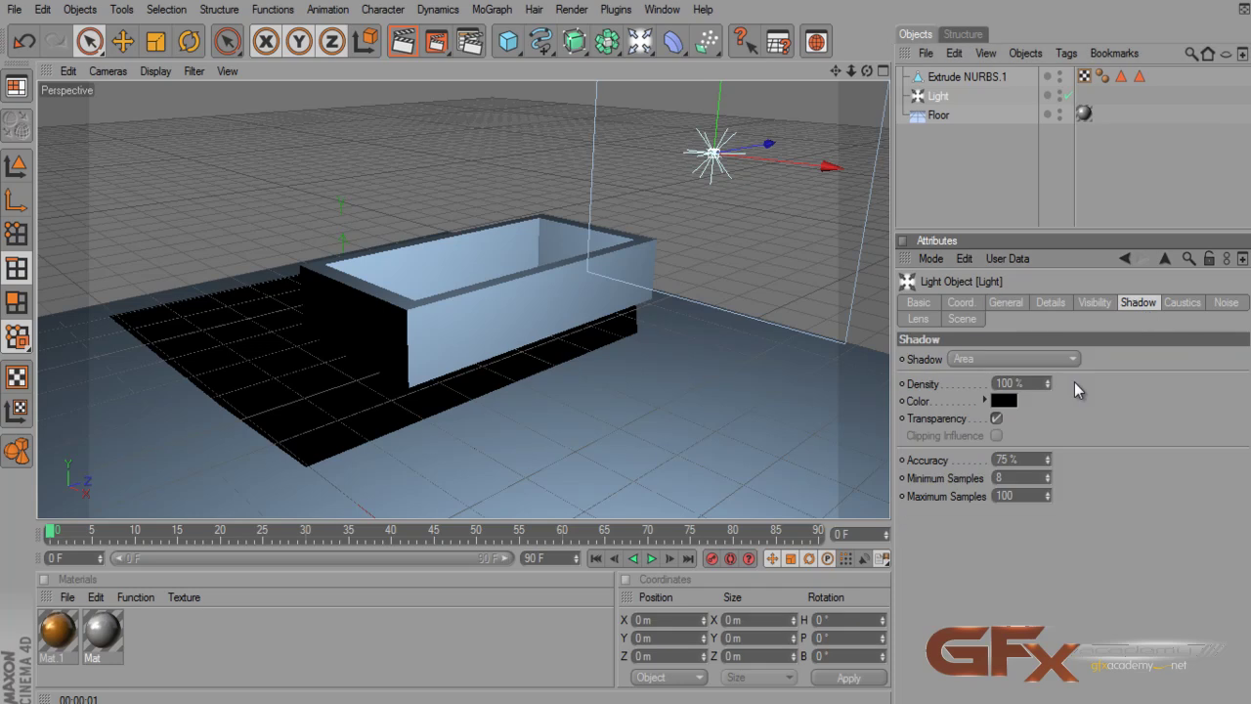
left_click(972, 358)
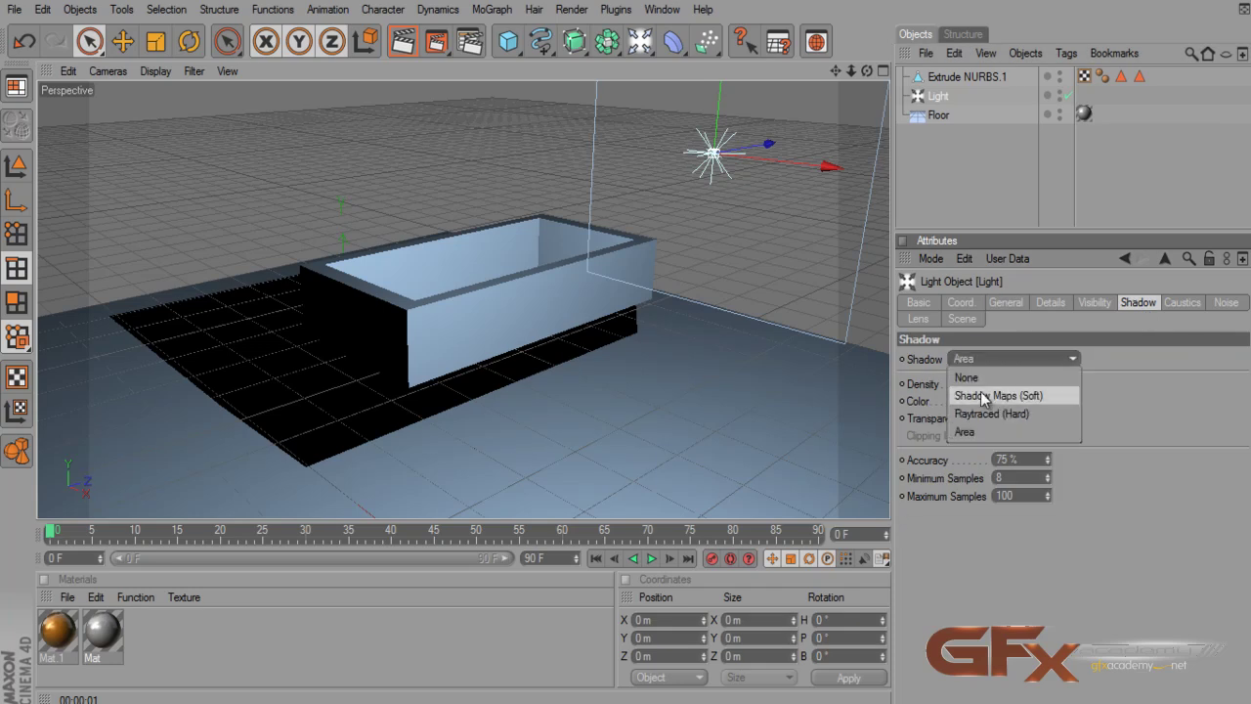
left_click(981, 395)
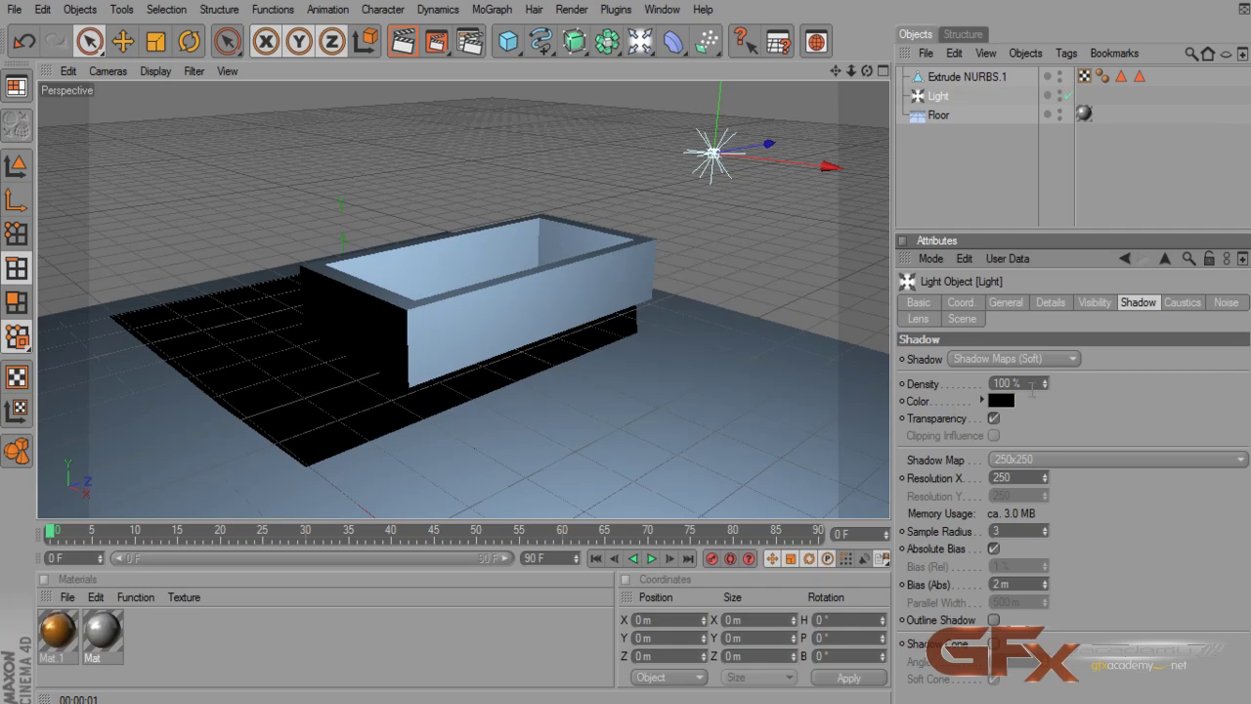
left_click(961, 385)
left_click(403, 41)
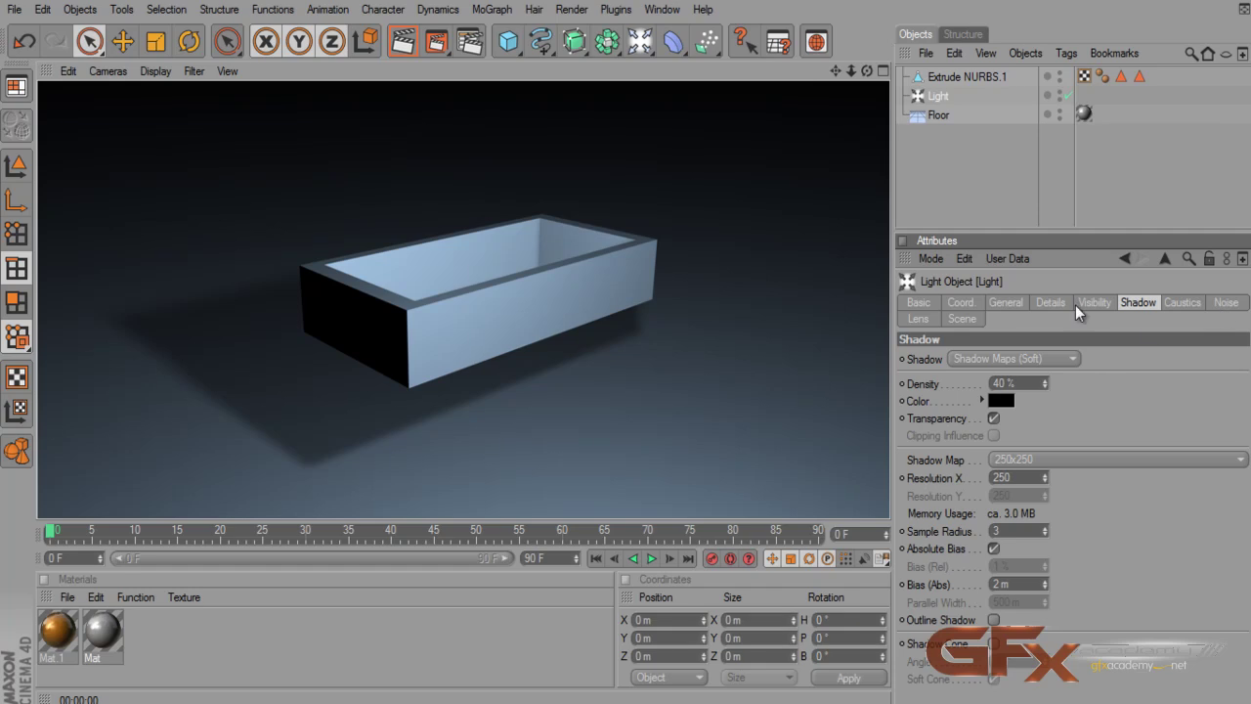
- Set the light's Visible Light option to Volumetric and render the view
left_click(1006, 303)
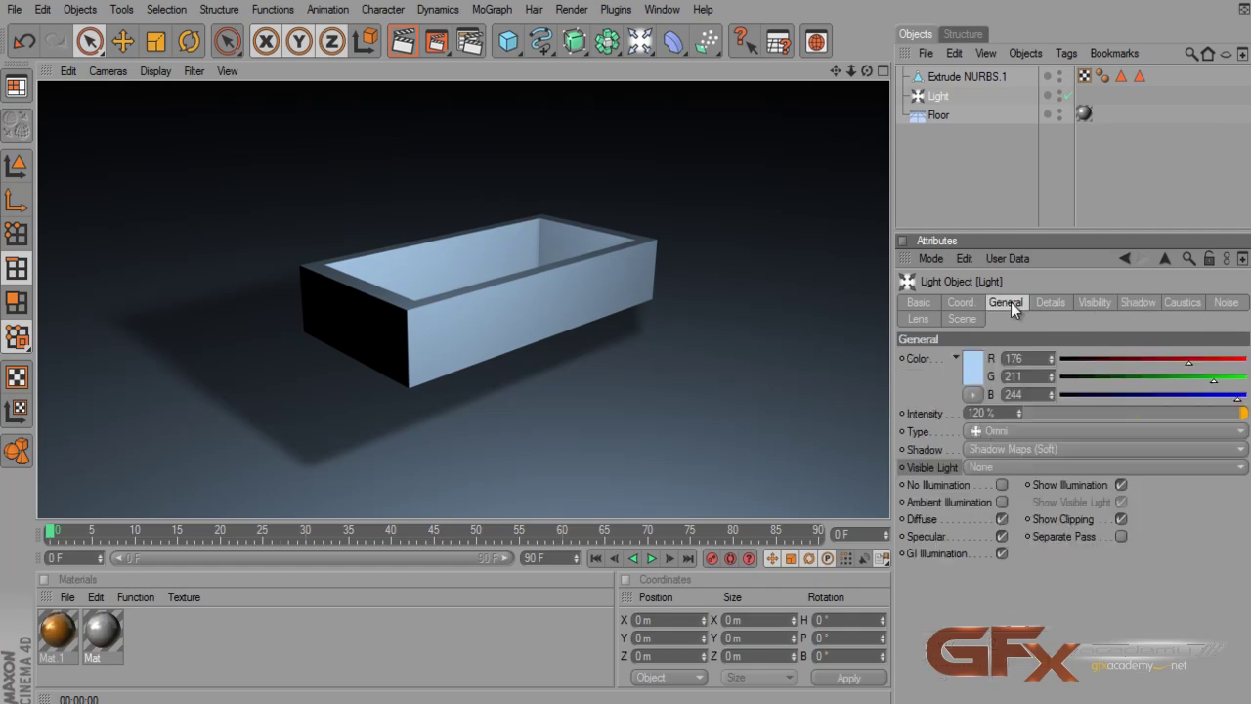
left_click(977, 468)
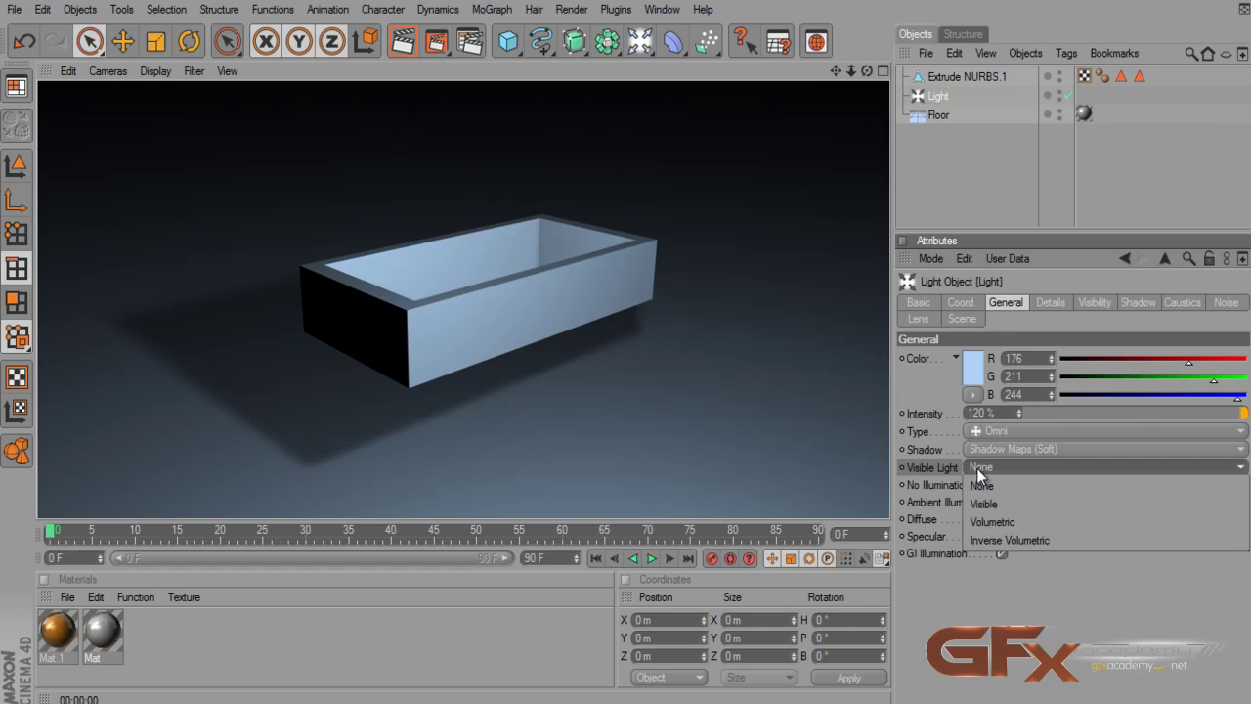
left_click(1001, 527)
left_click(402, 41)
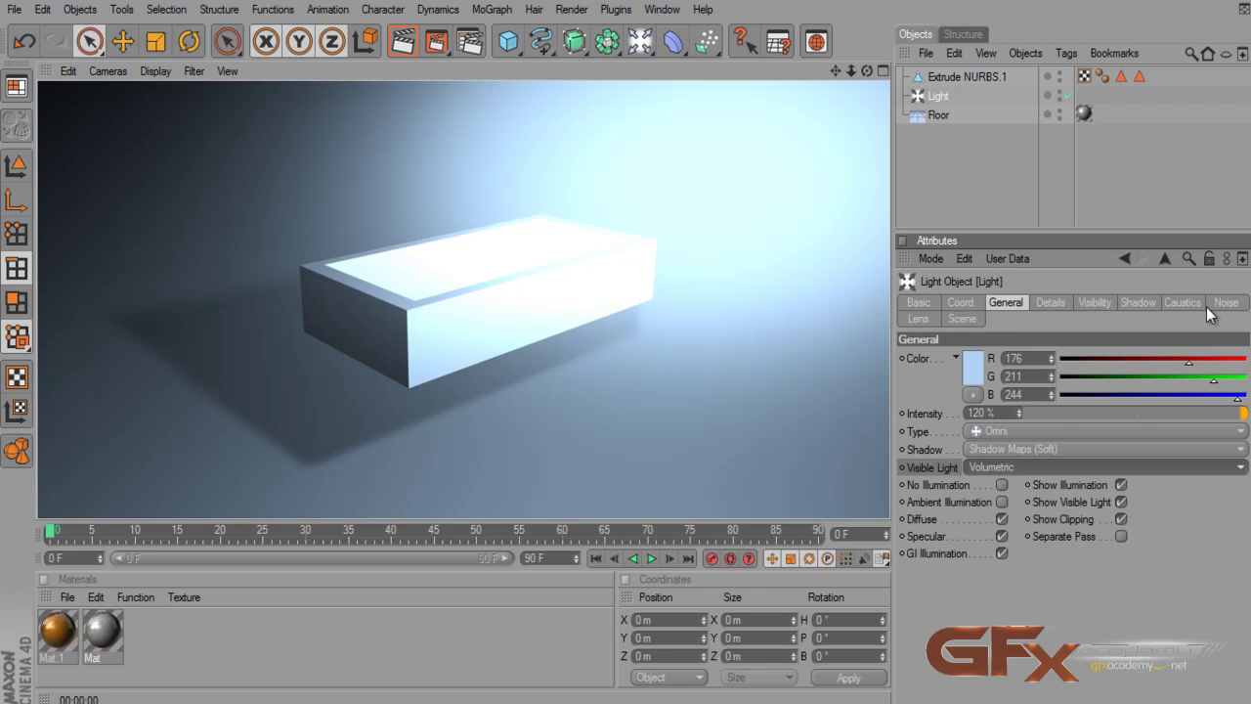
- Apply noise to the light's visibility, test-render it, and change the noise type to Hard Turbulence
left_click(1227, 304)
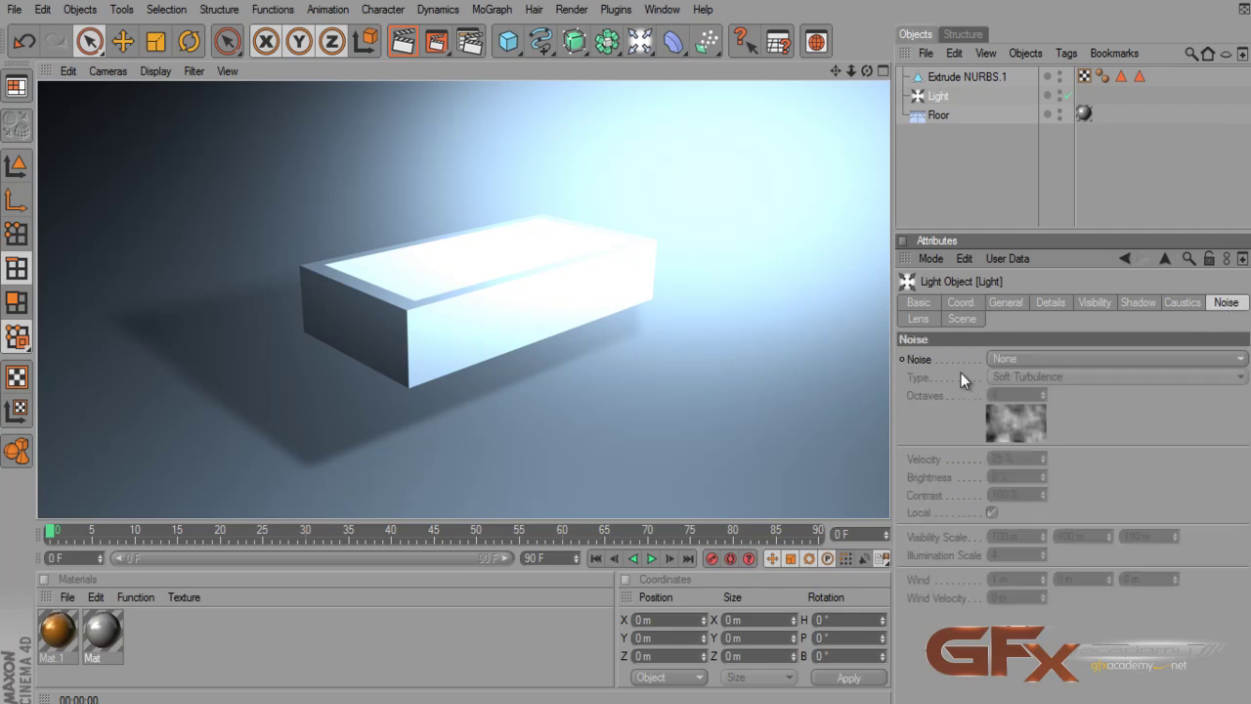
left_click(1023, 364)
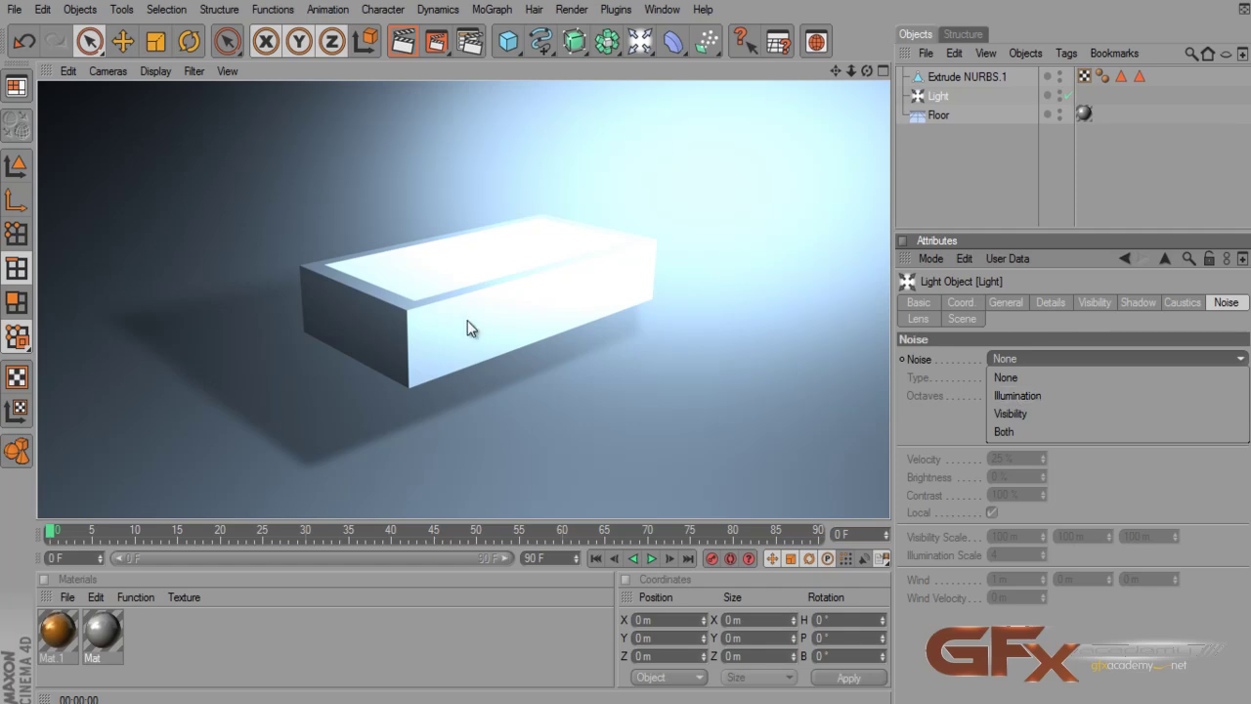
left_click(1066, 416)
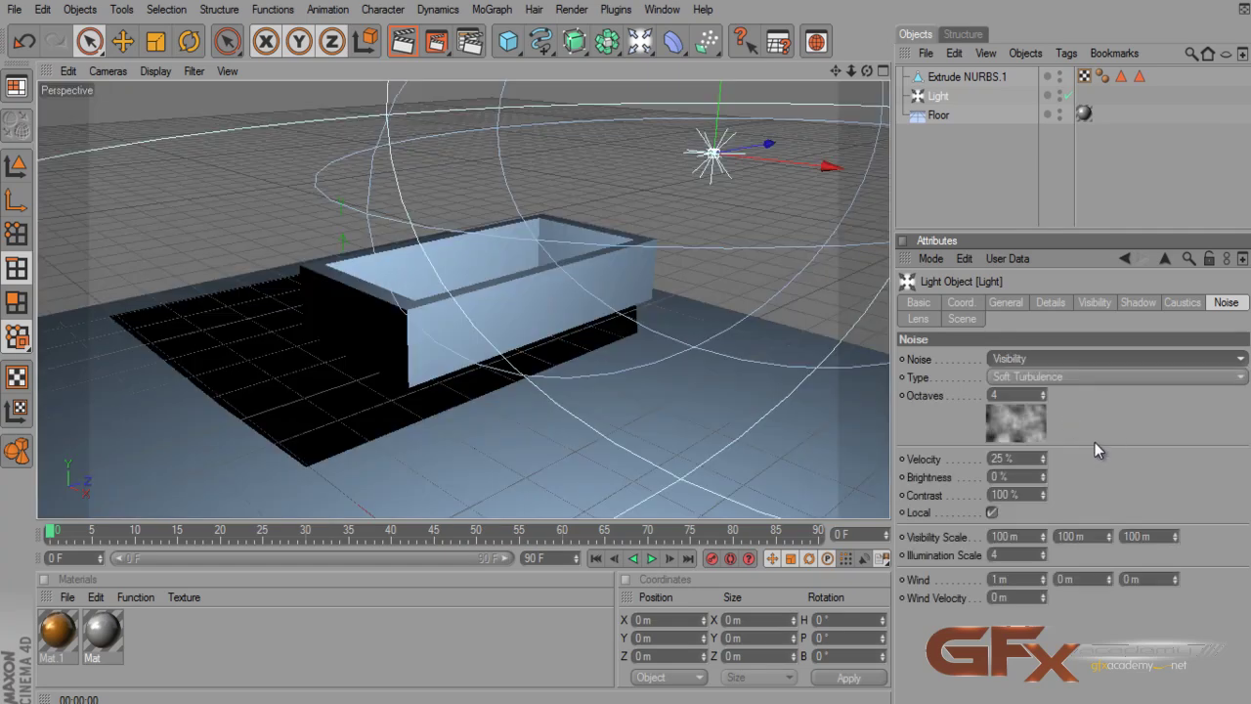
left_click(403, 41)
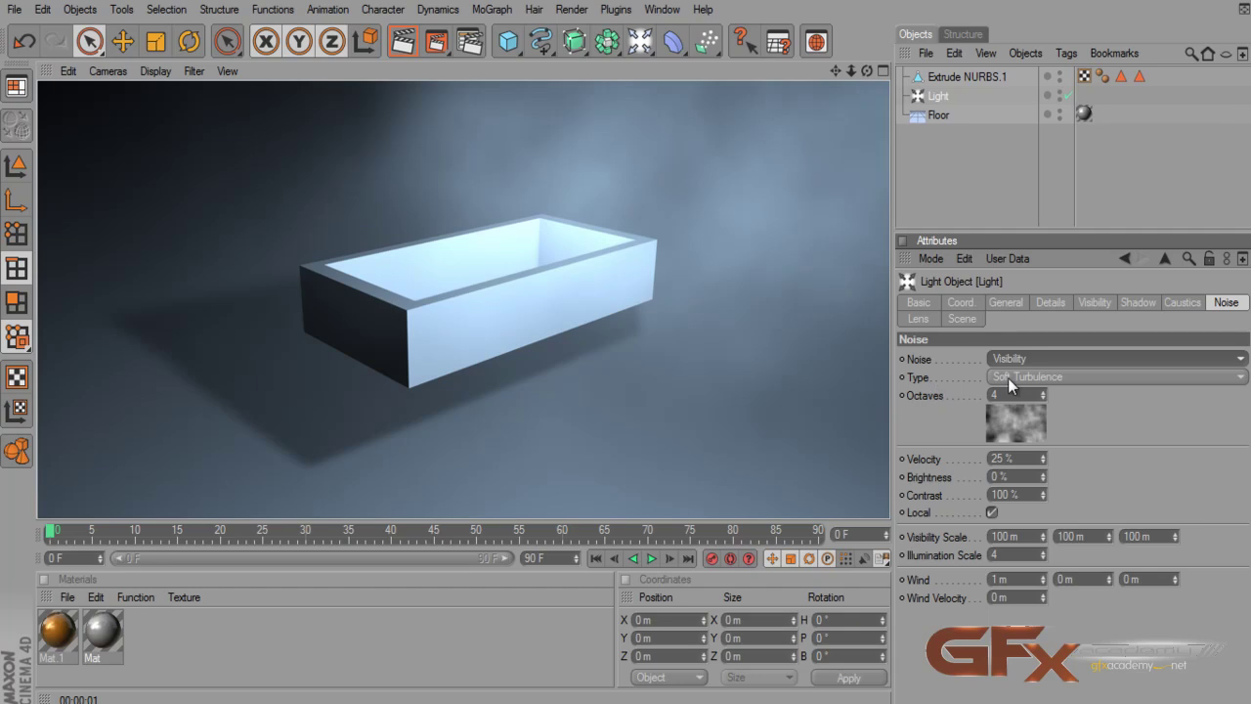
left_click(1037, 376)
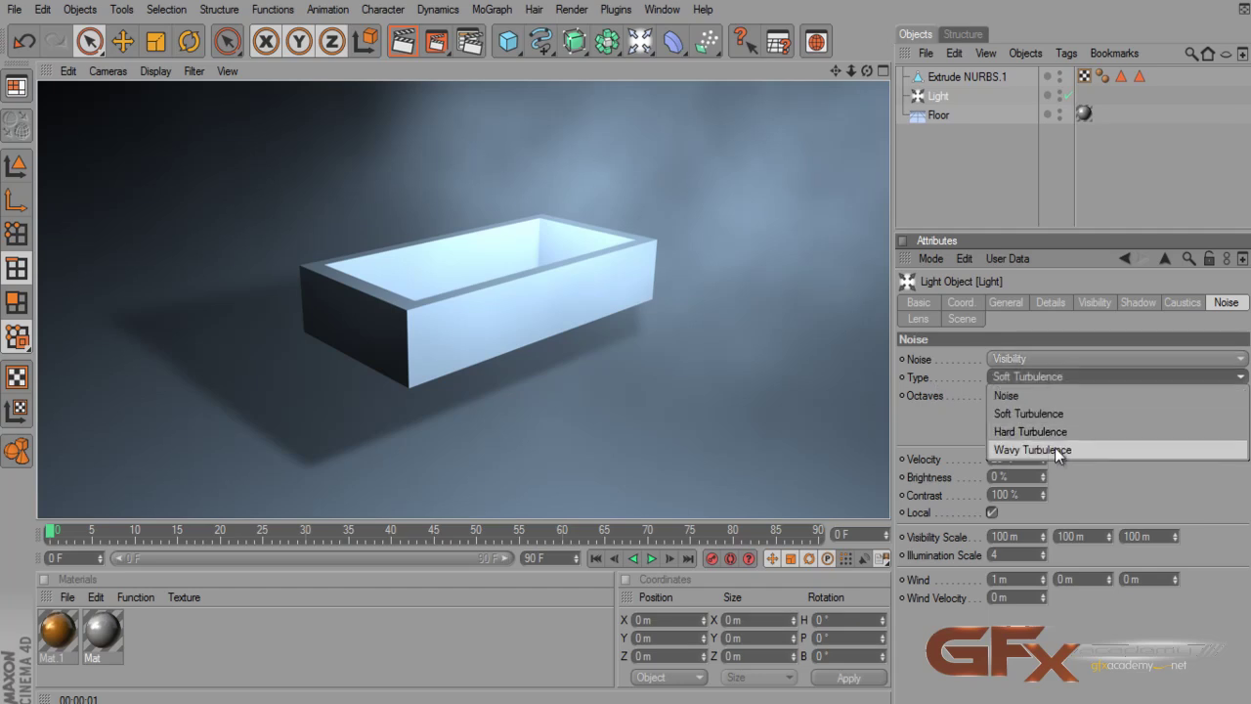
left_click(1055, 431)
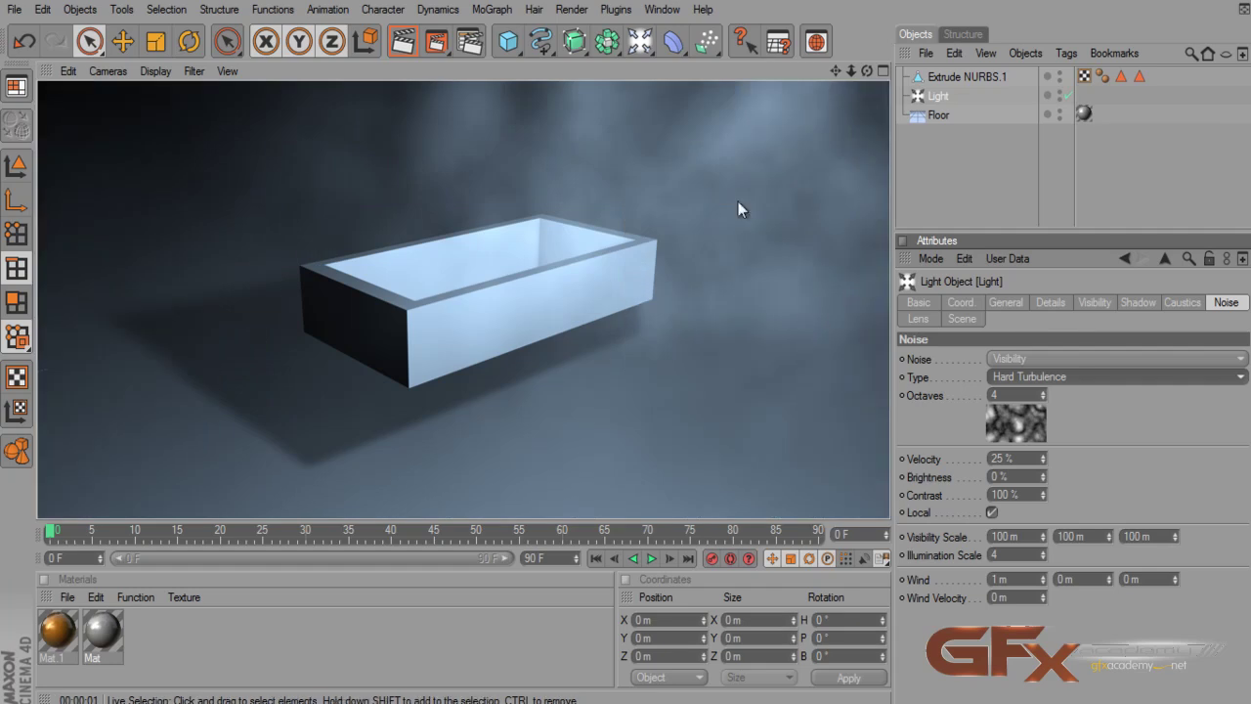
- Set the light noise's velocity to 40 % and render the view
left_click(1029, 459)
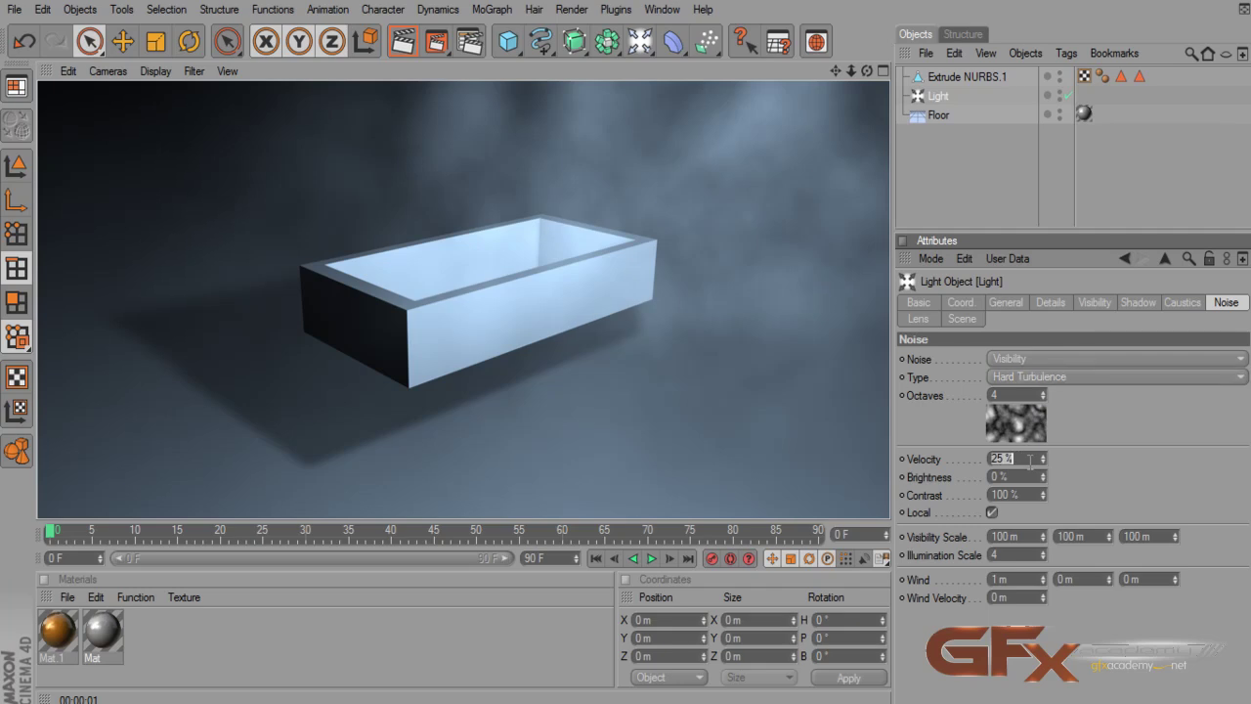
type("40")
key("Return")
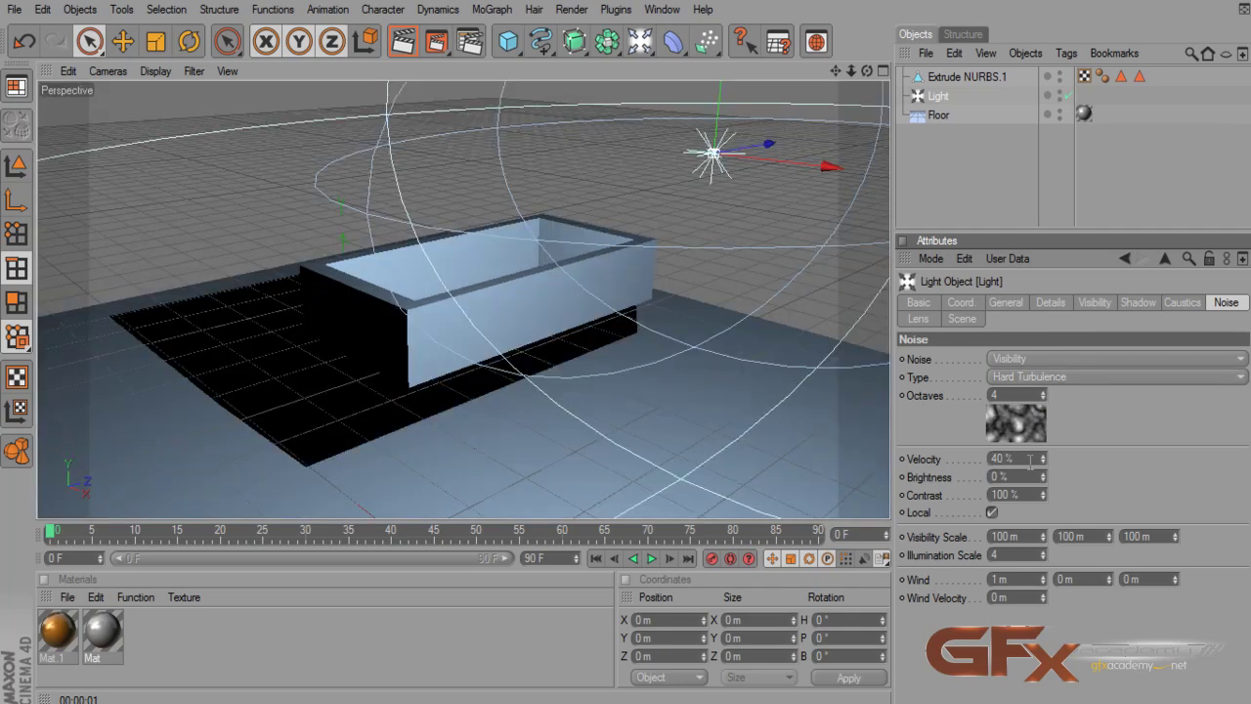
left_click(400, 47)
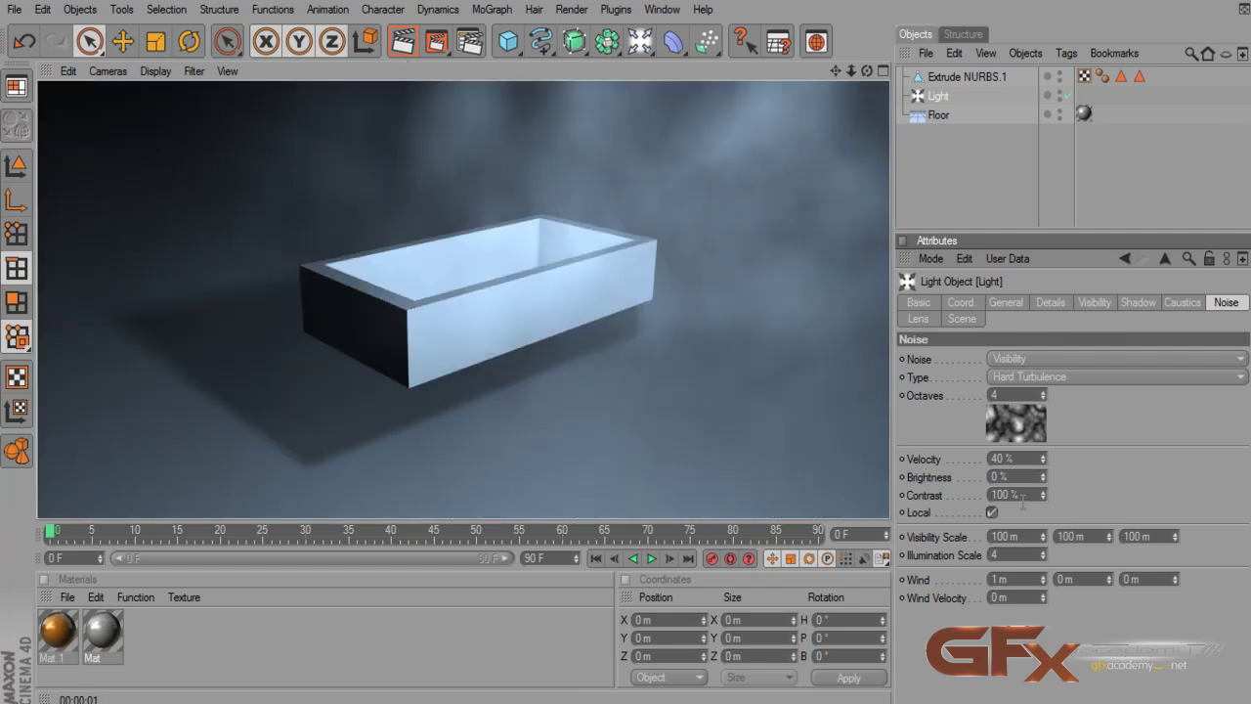
- Set the first two visibility scale values of the light's noise to 210 m and 178 m and render the view
left_click(1006, 477)
left_click_drag(1043, 537, 1111, 537)
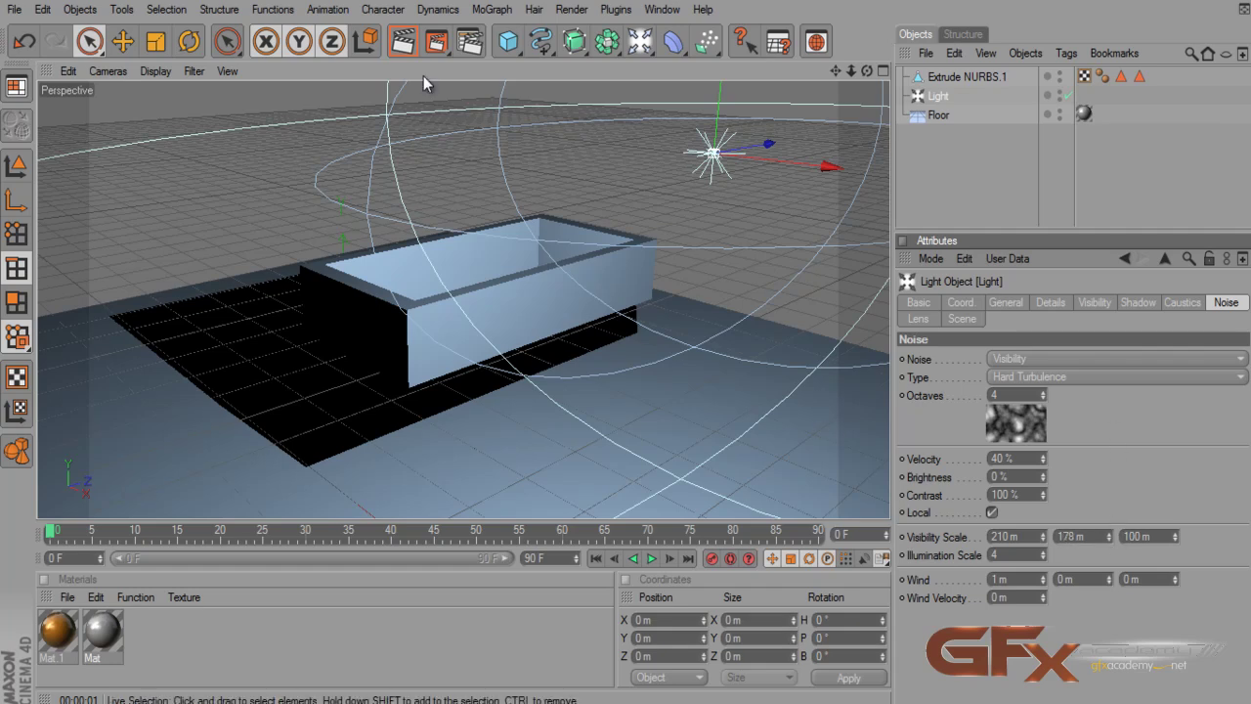
left_click(403, 41)
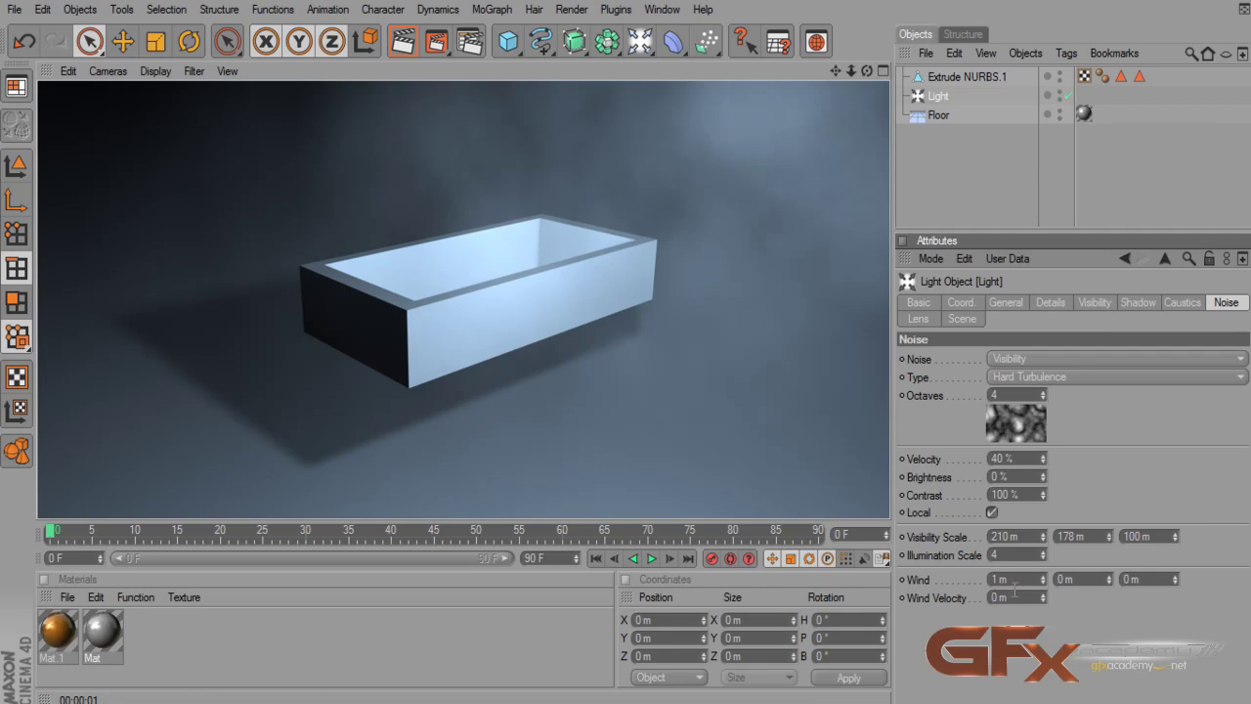
left_click(1015, 584)
- Test-render the light with a Flashlight lens glow and reset the glow to Inactive
left_click(919, 321)
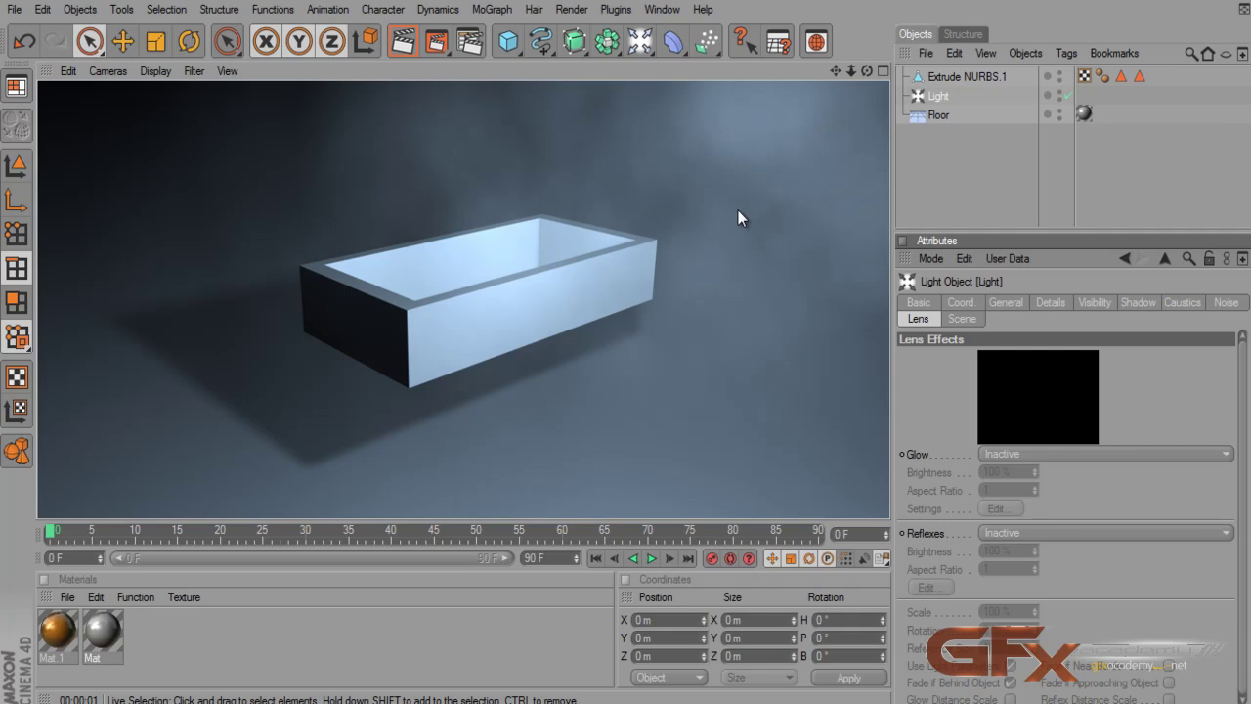
left_click(1007, 453)
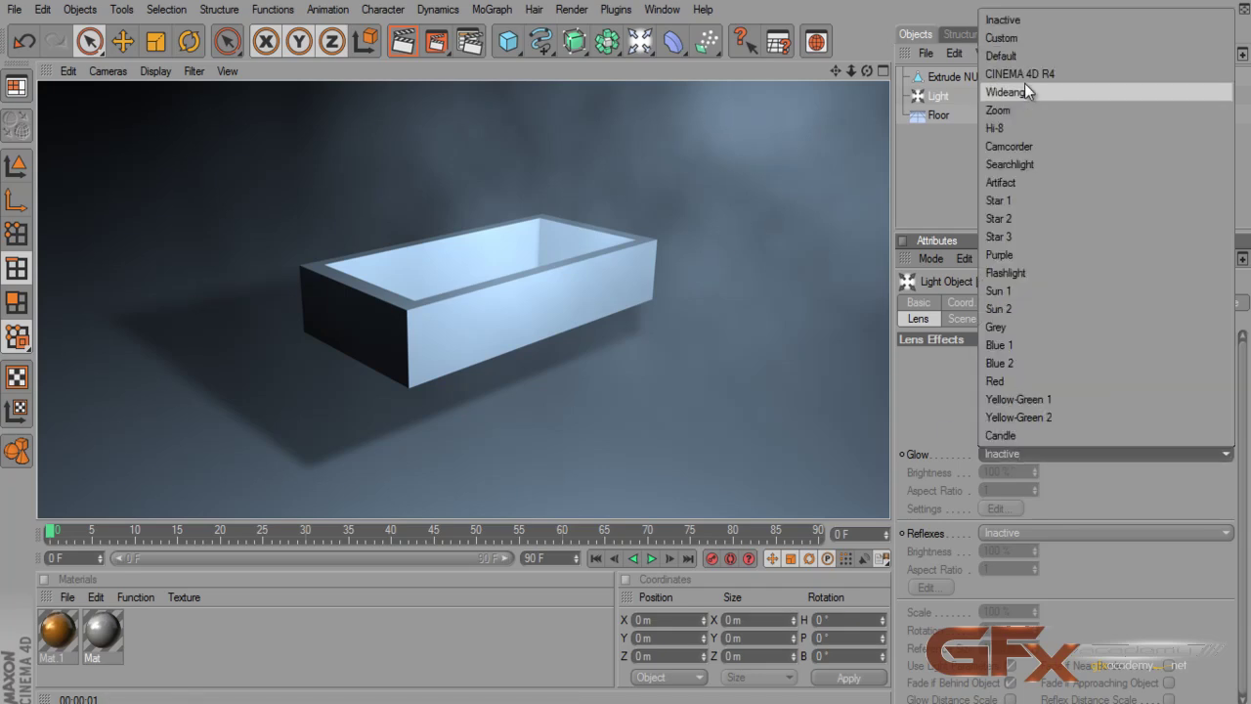
left_click(1003, 276)
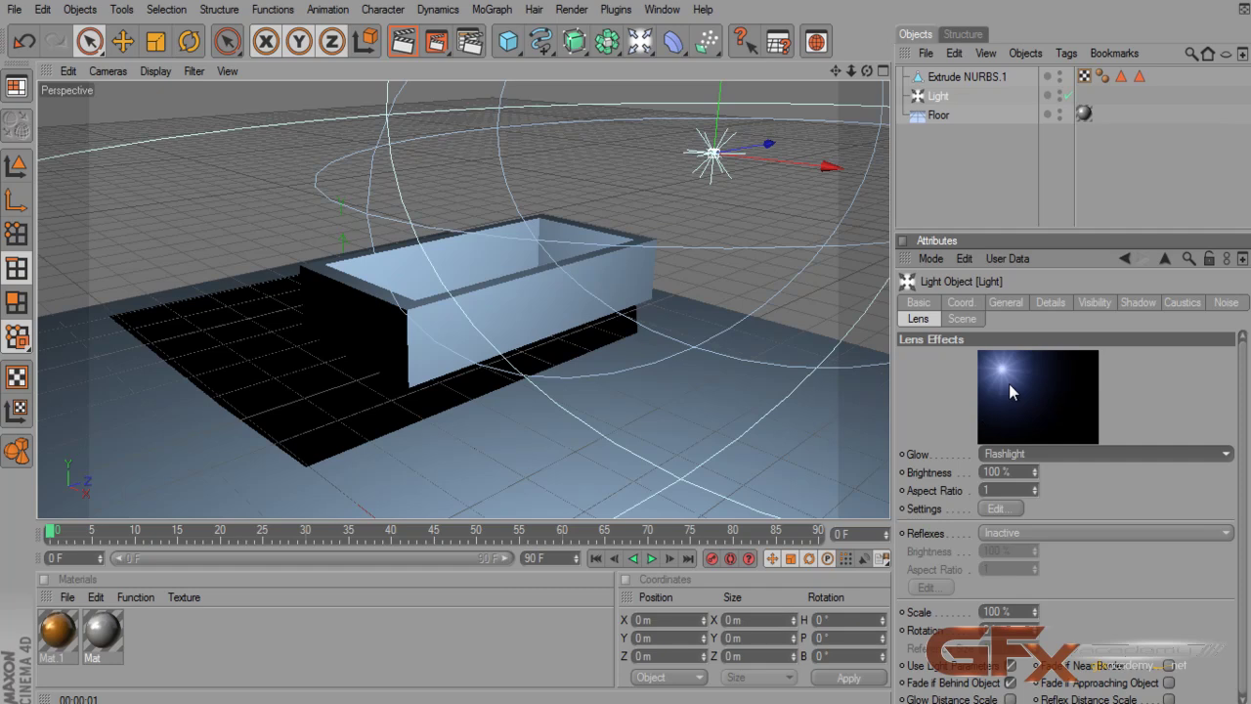
left_click(403, 41)
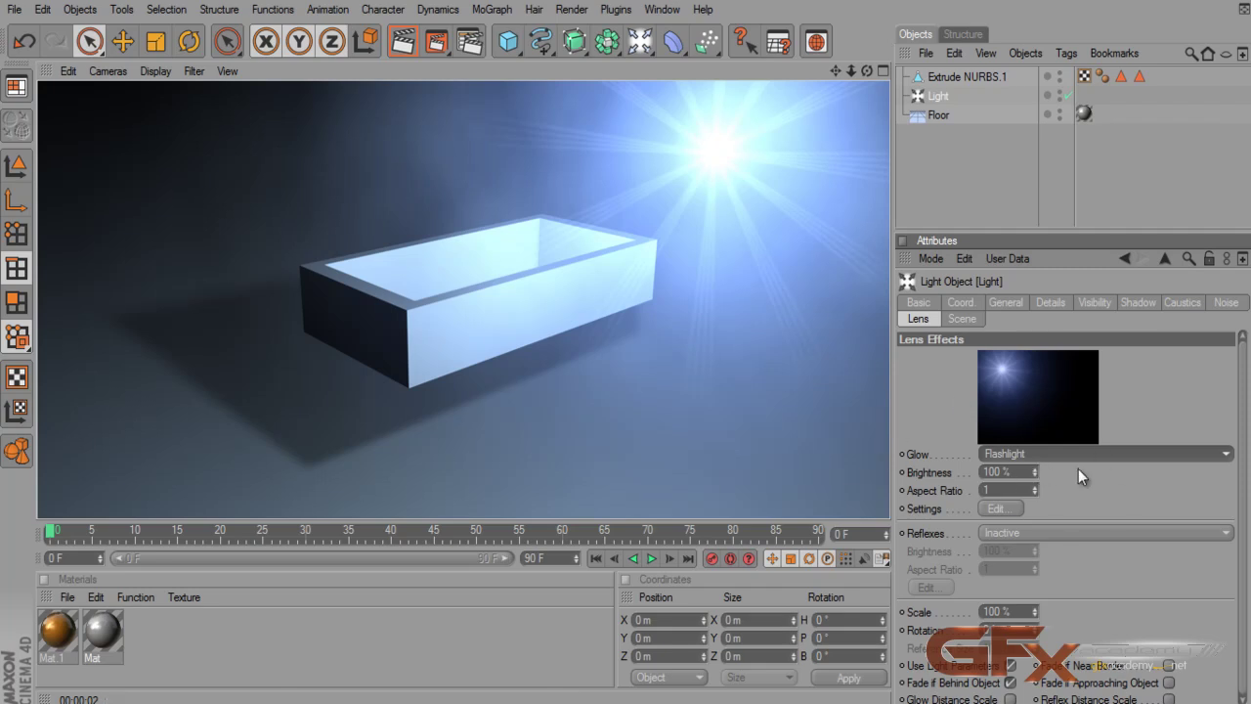
left_click(1026, 454)
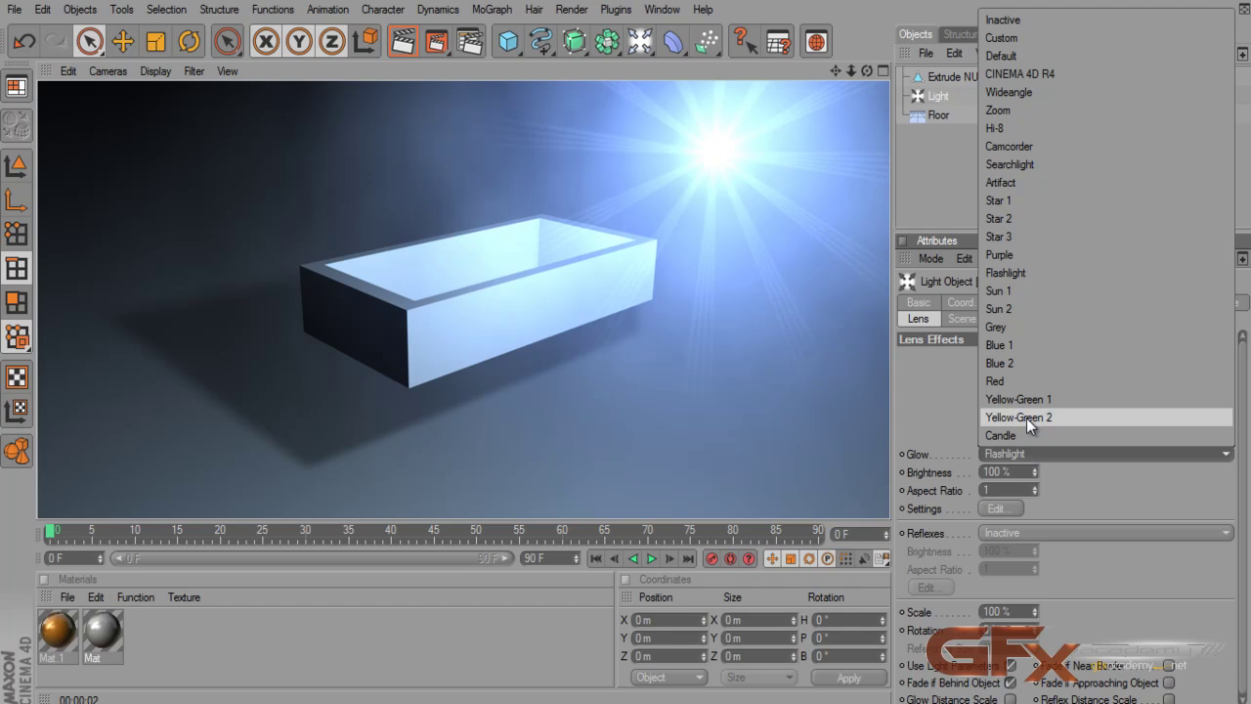
left_click(995, 21)
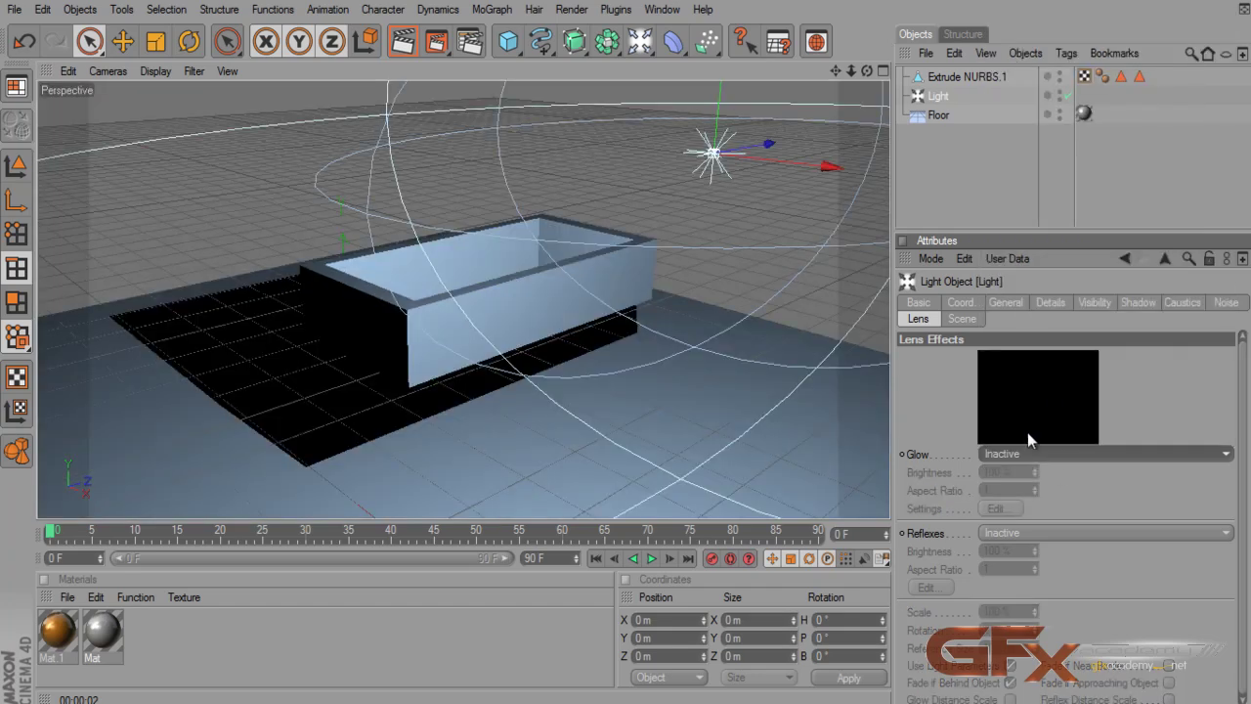
- Add the Floor to the light's scene exclusion list and render the view
left_click(963, 320)
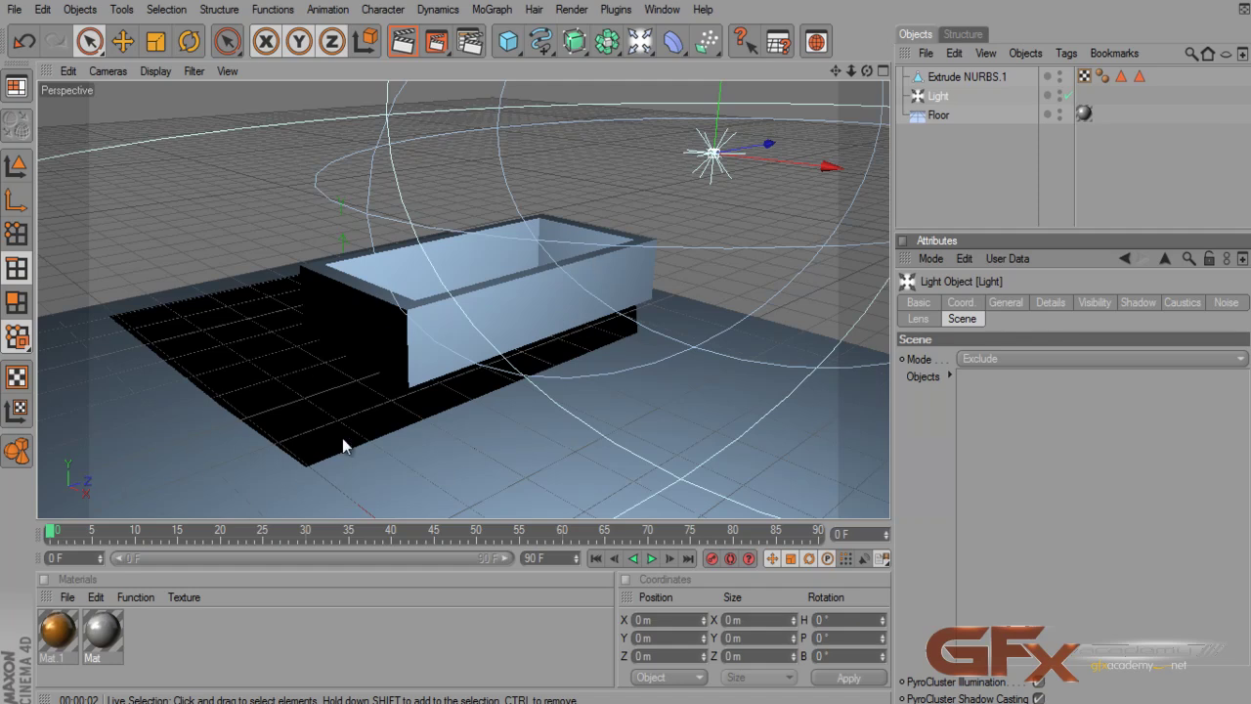
left_click_drag(940, 117, 1026, 430)
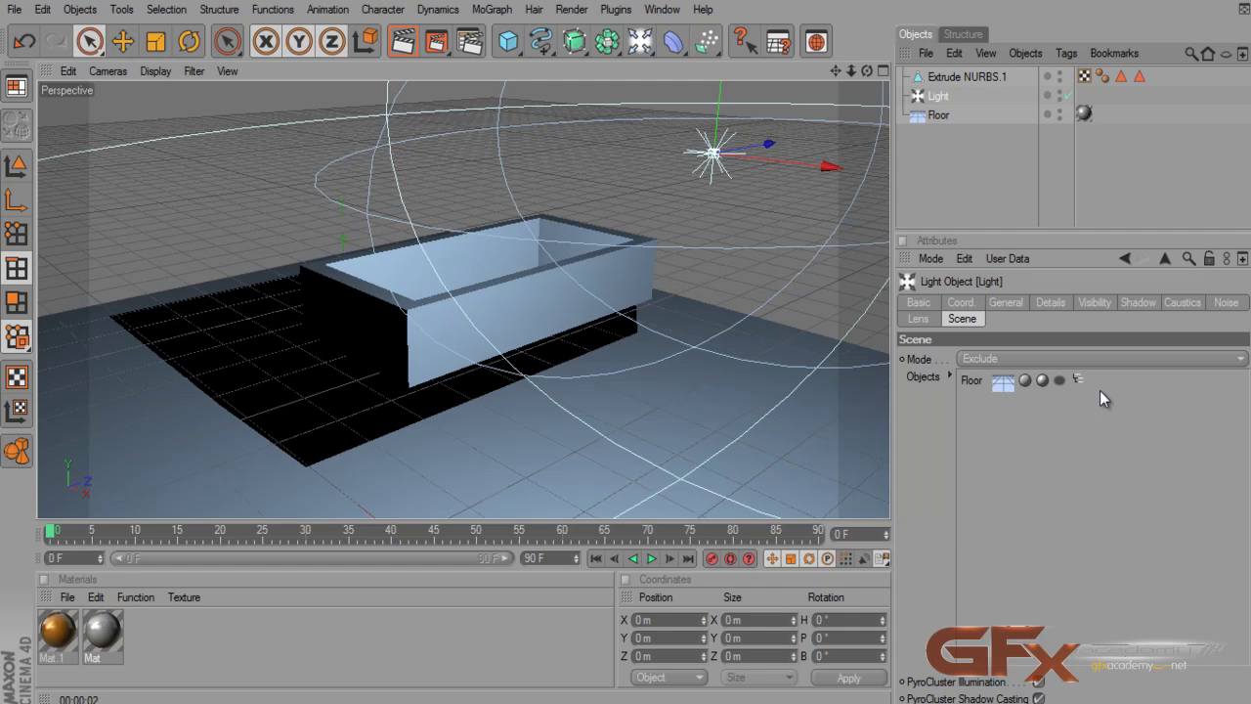
left_click(403, 41)
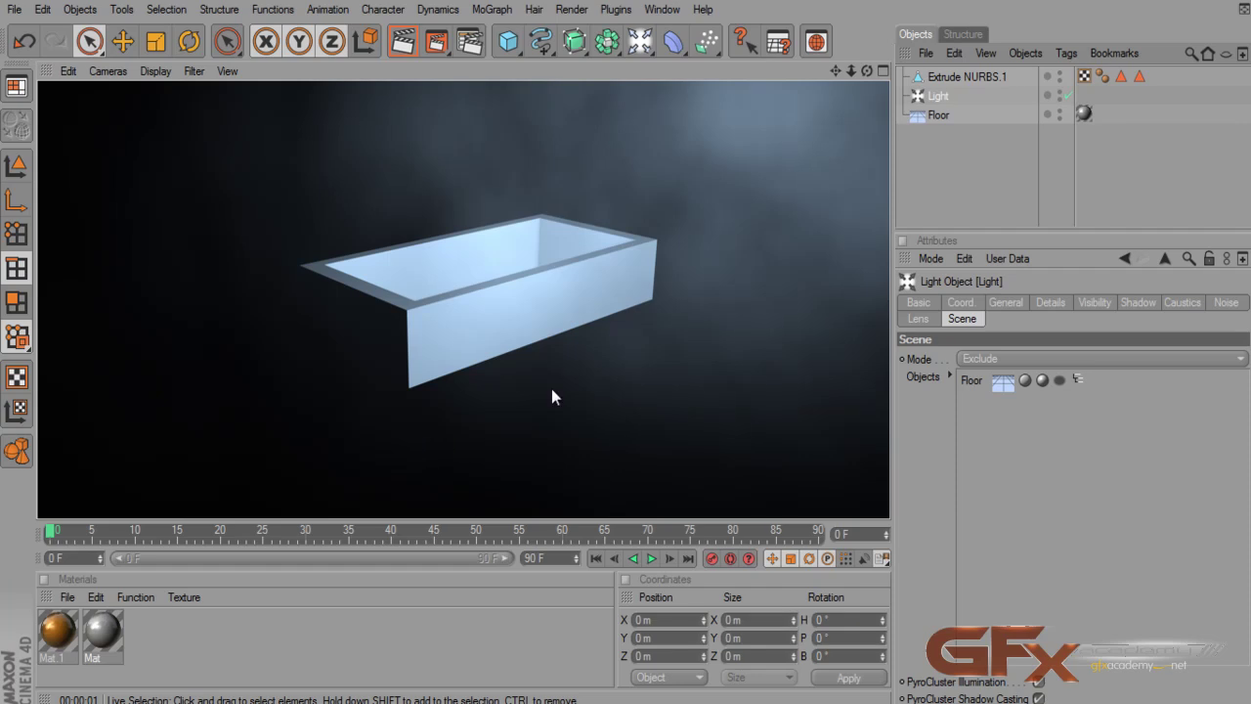
- Test-render with the Floor's diffuse and specular exclusion switched off in turn, restoring each one
left_click(1025, 380)
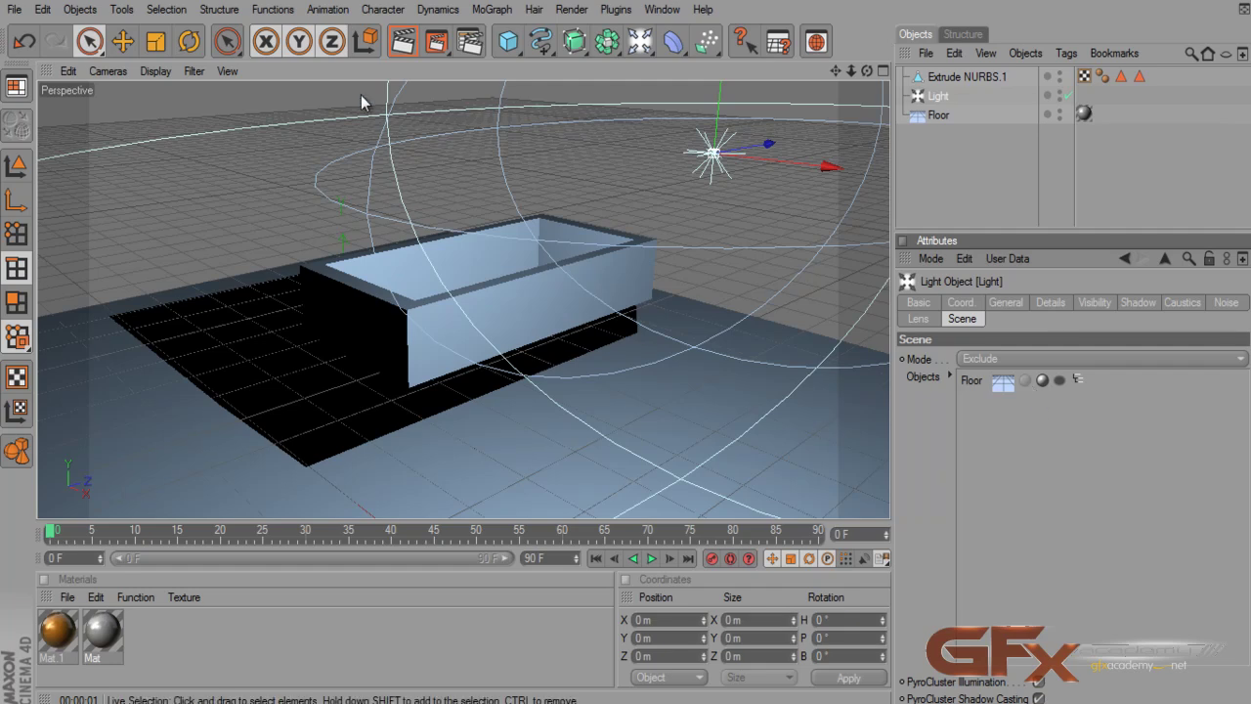
left_click(402, 43)
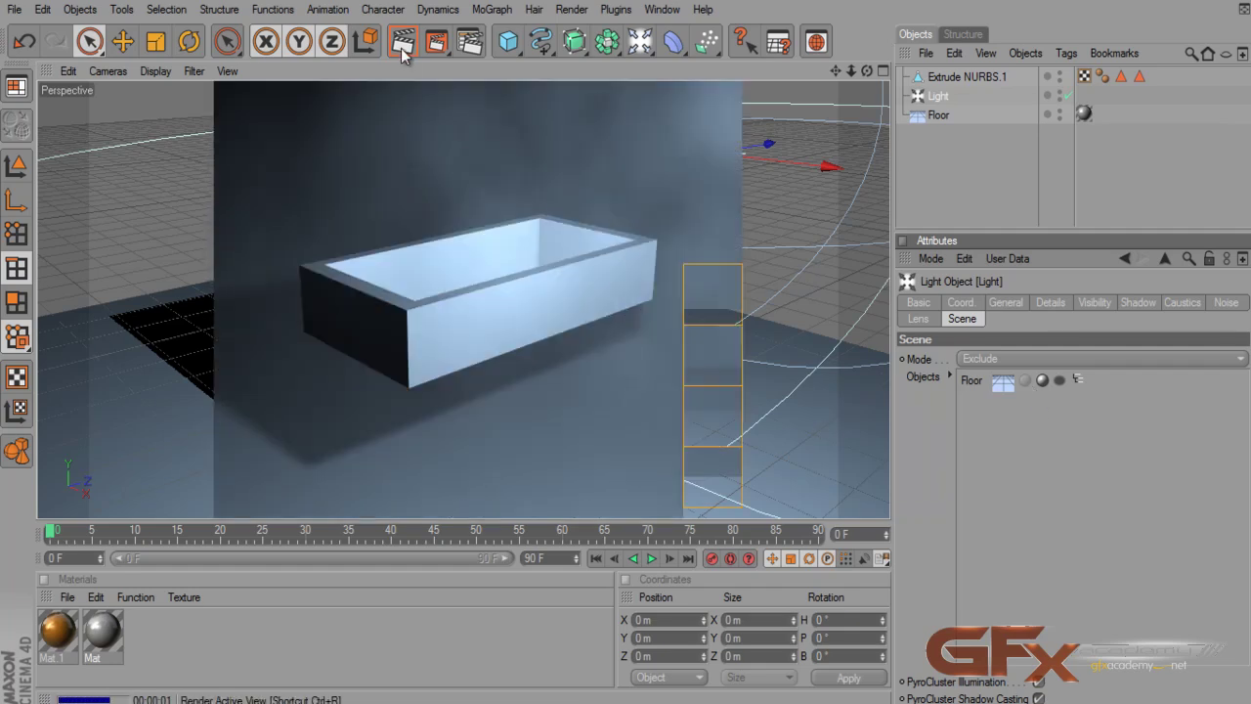
left_click(1028, 382)
left_click(1042, 380)
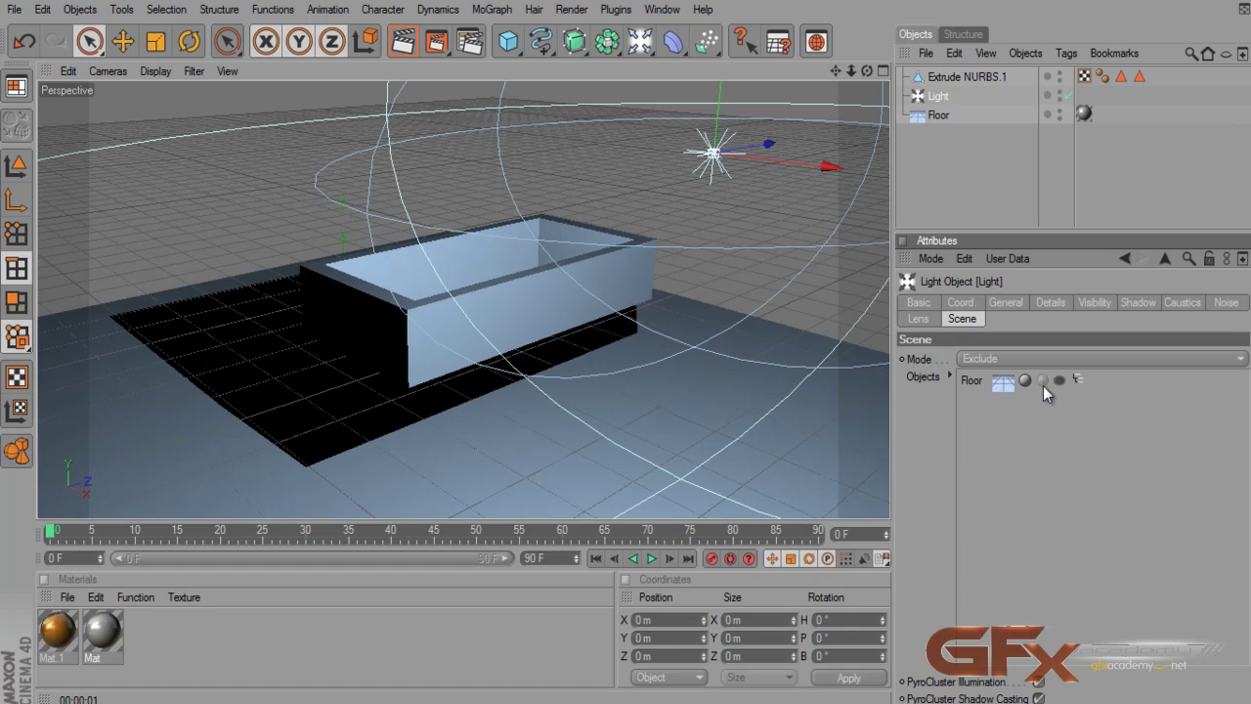
left_click(402, 43)
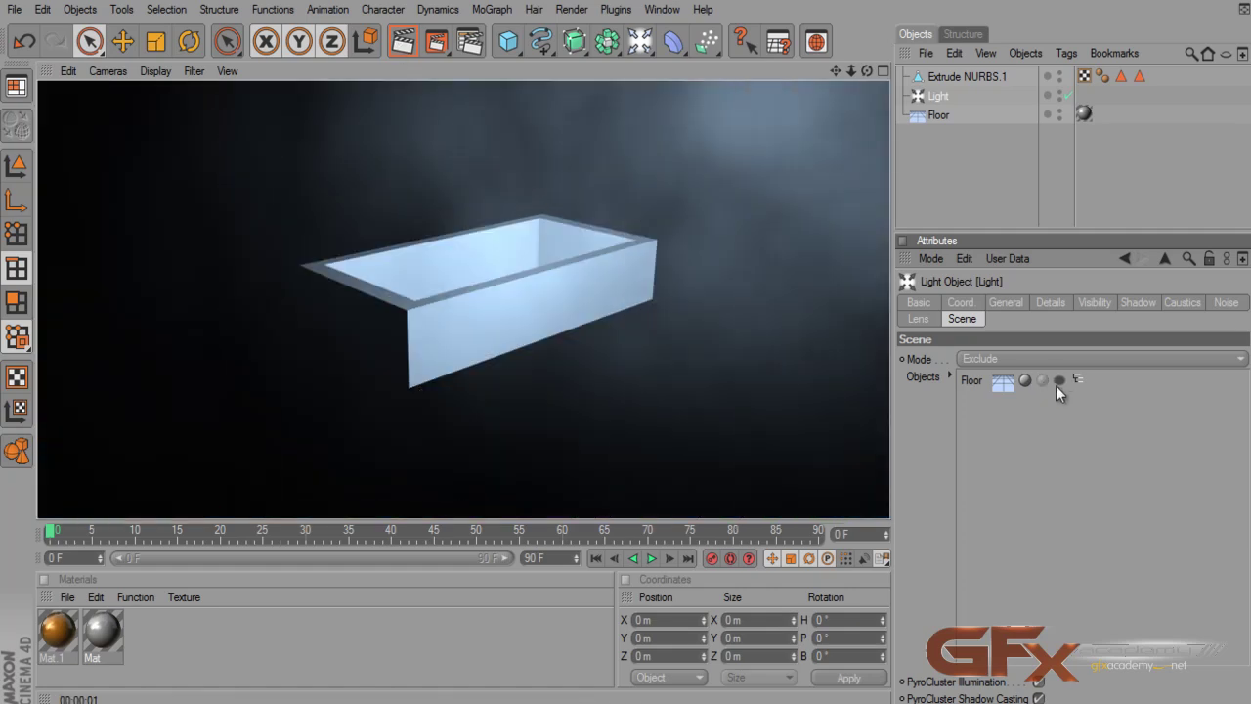
left_click(1043, 383)
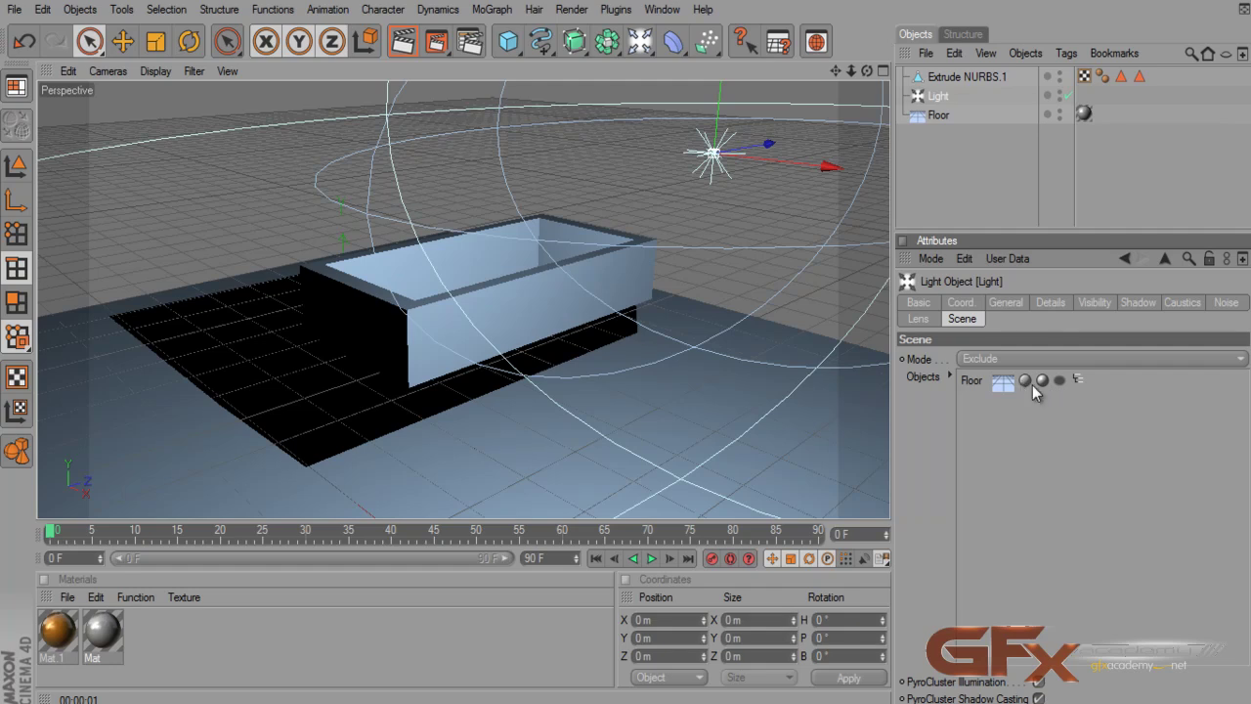
- Test-render with the Floor's shadow and hierarchy exclusion switched off in turn, and remove the Floor from the exclusion list
left_click(403, 43)
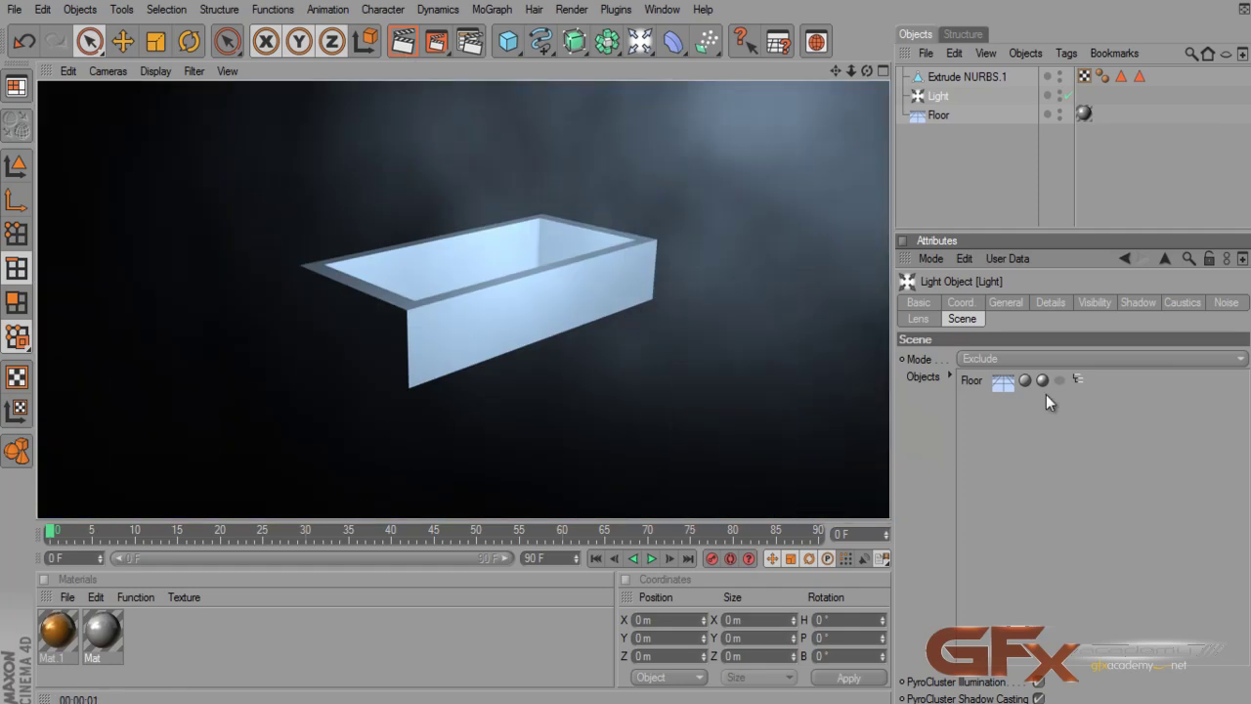
left_click(1059, 381)
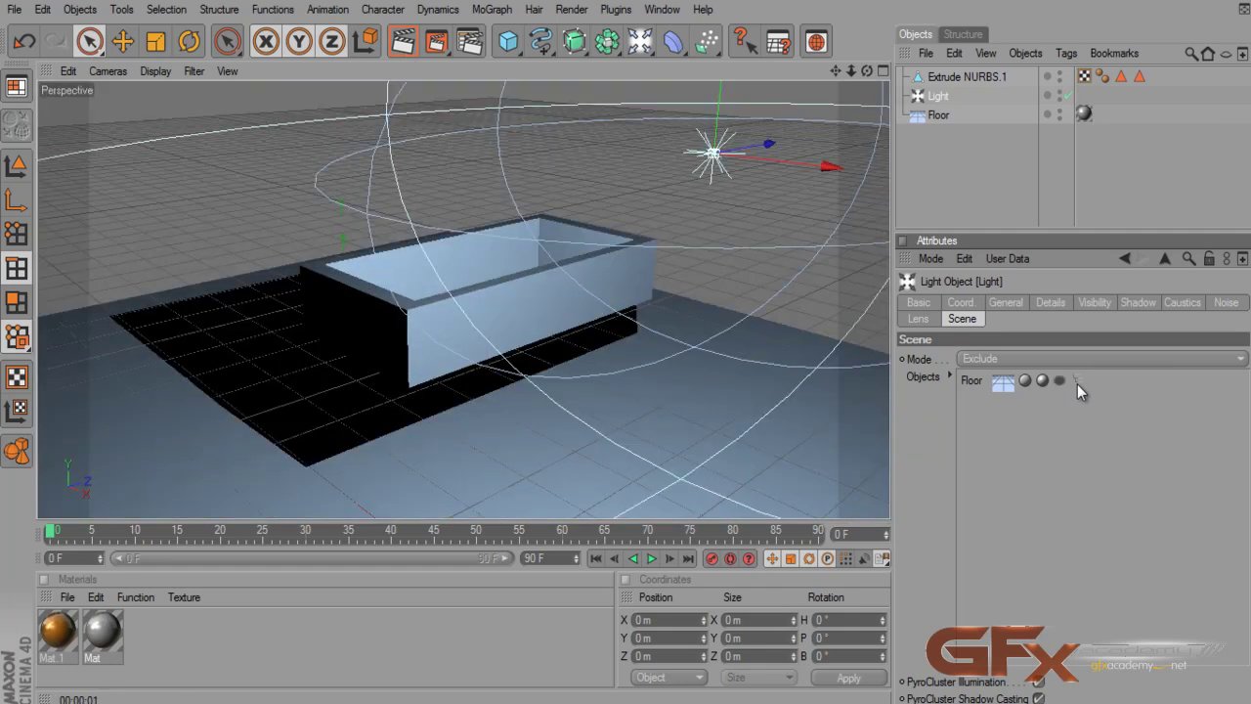
left_click(402, 43)
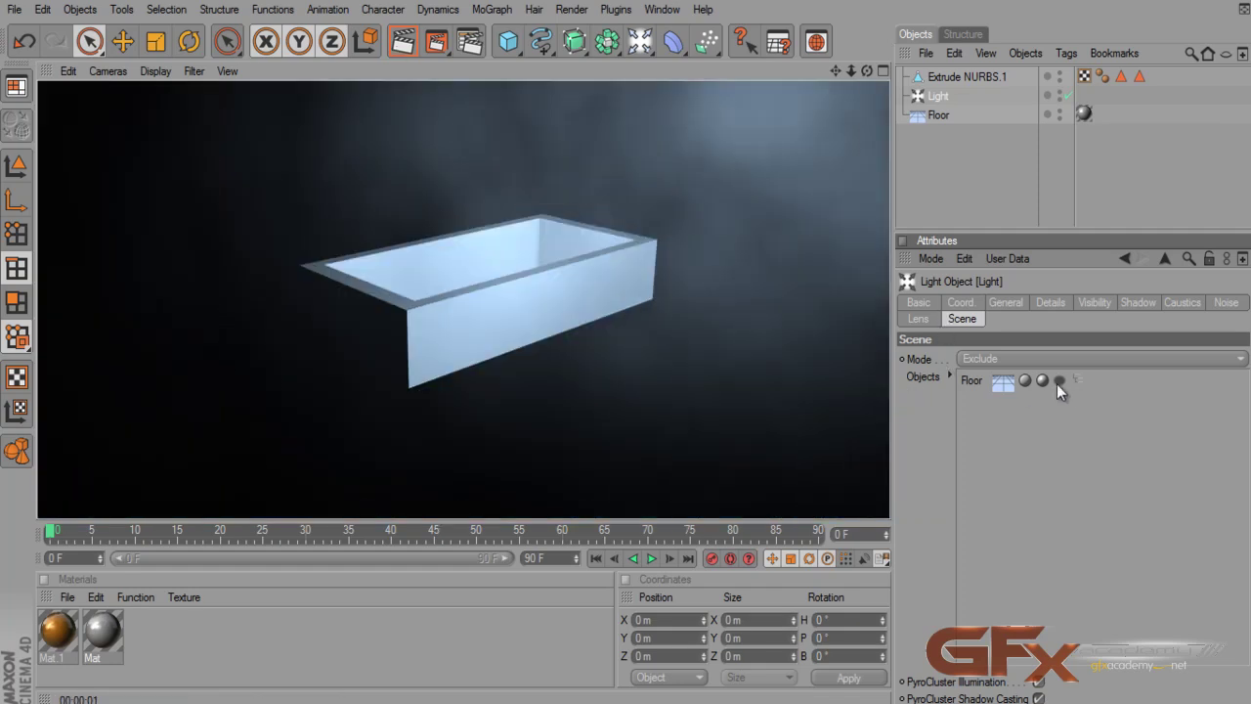
left_click(1075, 382)
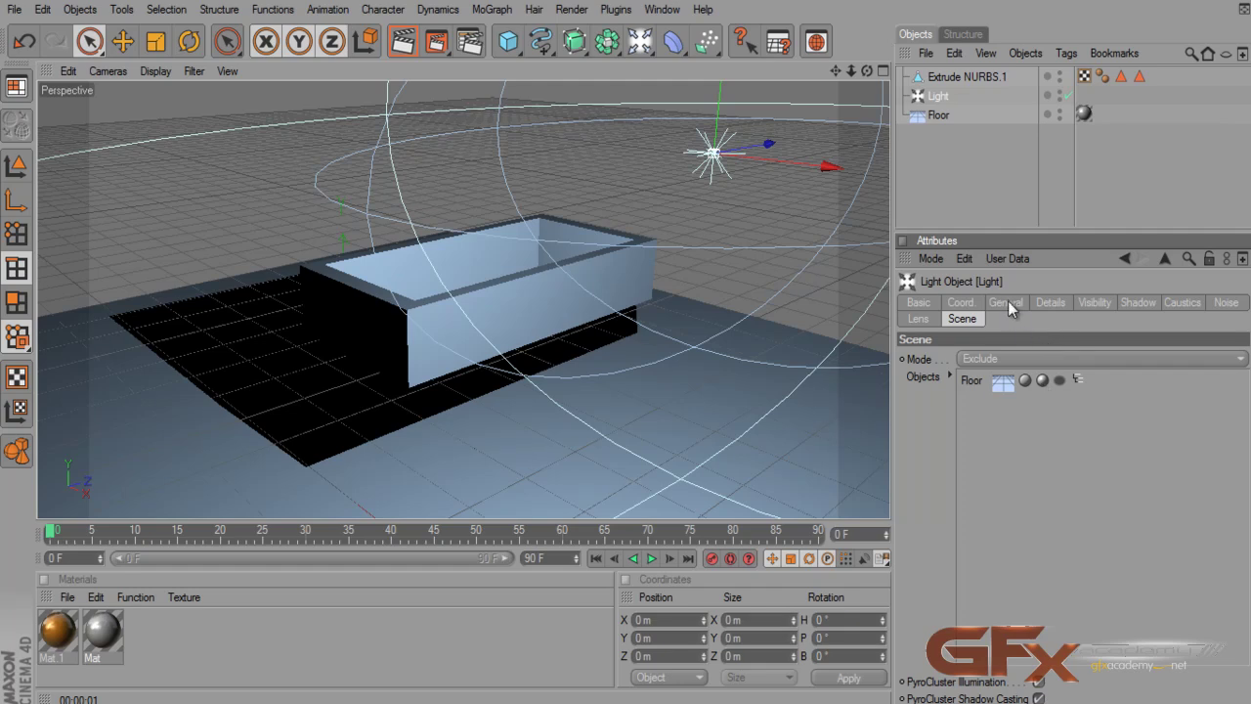
left_click(971, 382)
key("Delete")
- Change the light's type to Spot and rotate it so its cone points at the box
left_click(1001, 306)
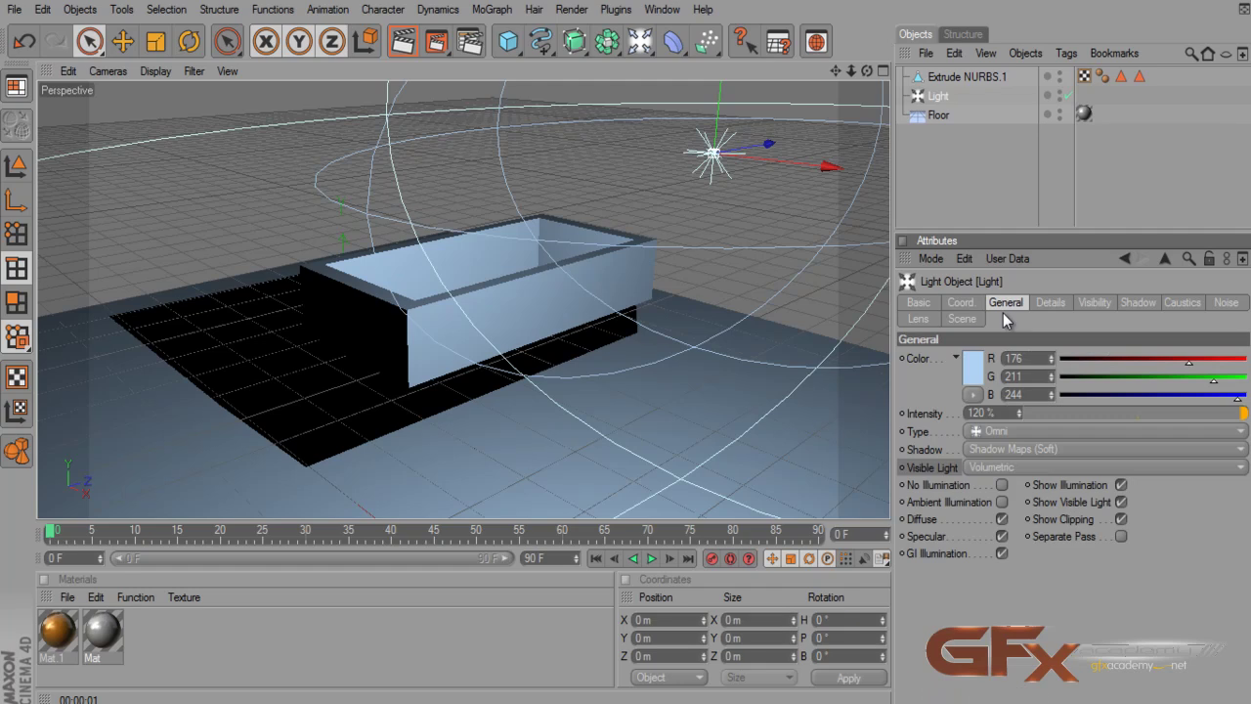
left_click(1007, 432)
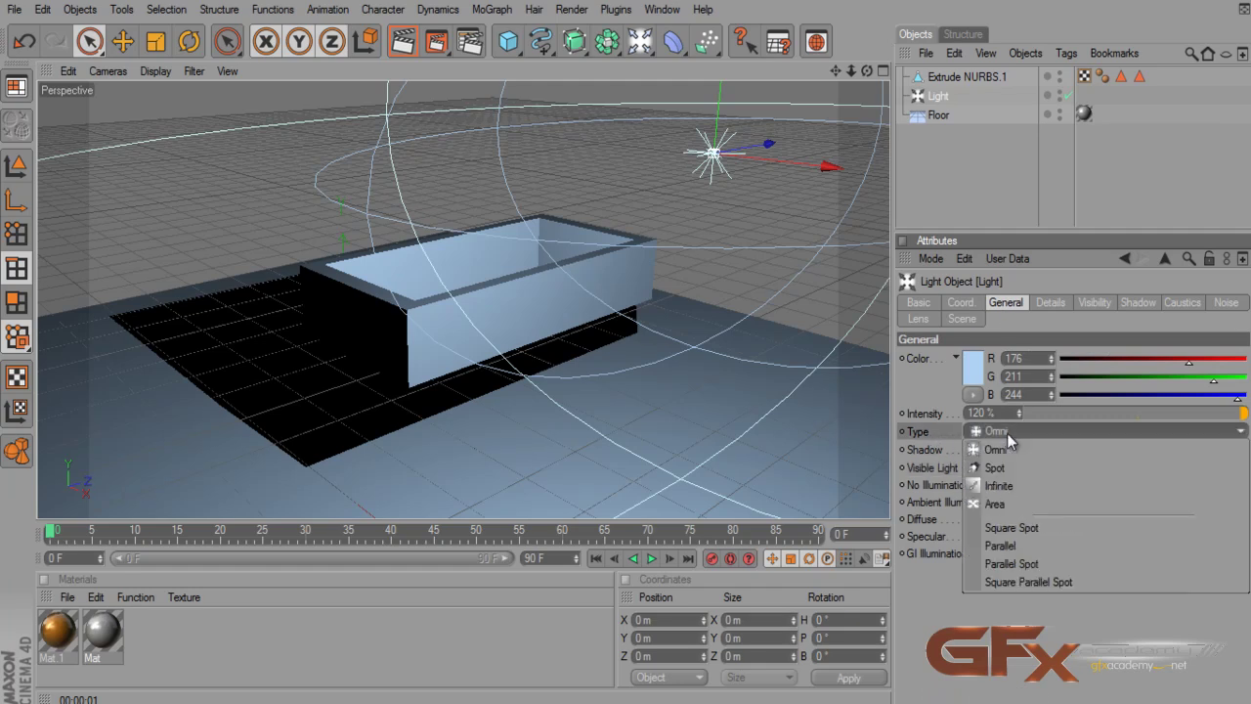
left_click(1006, 468)
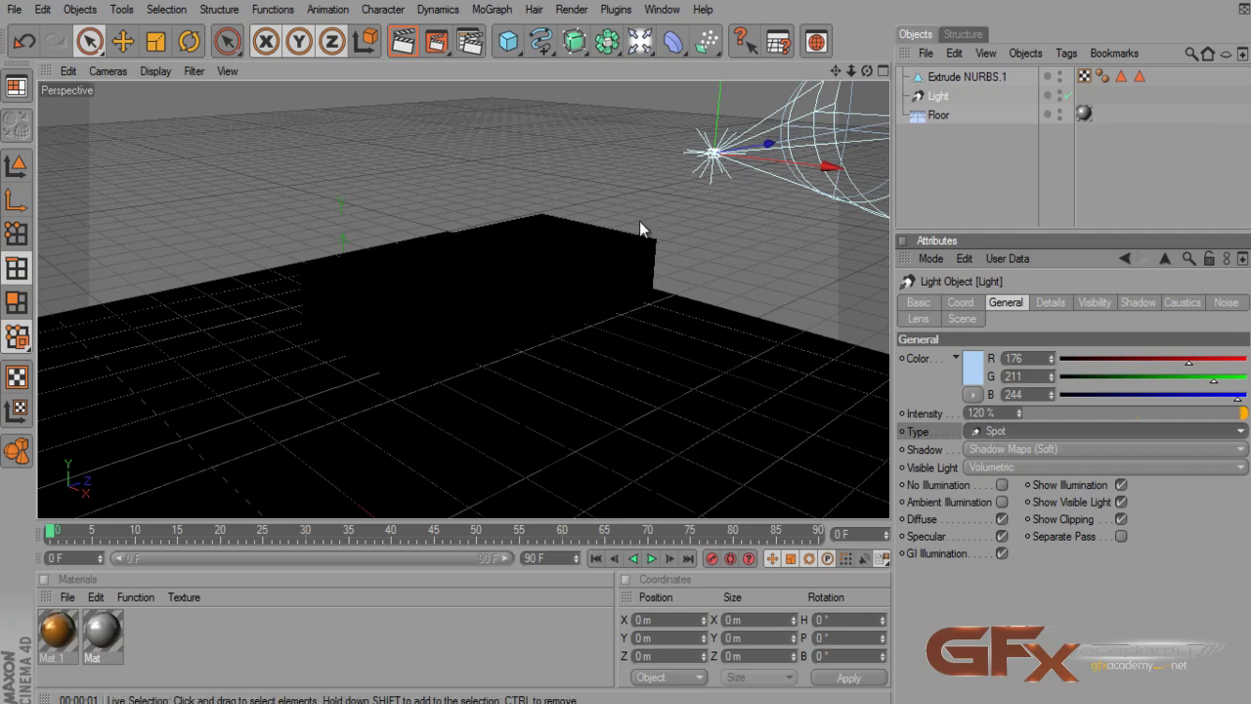
left_click(189, 41)
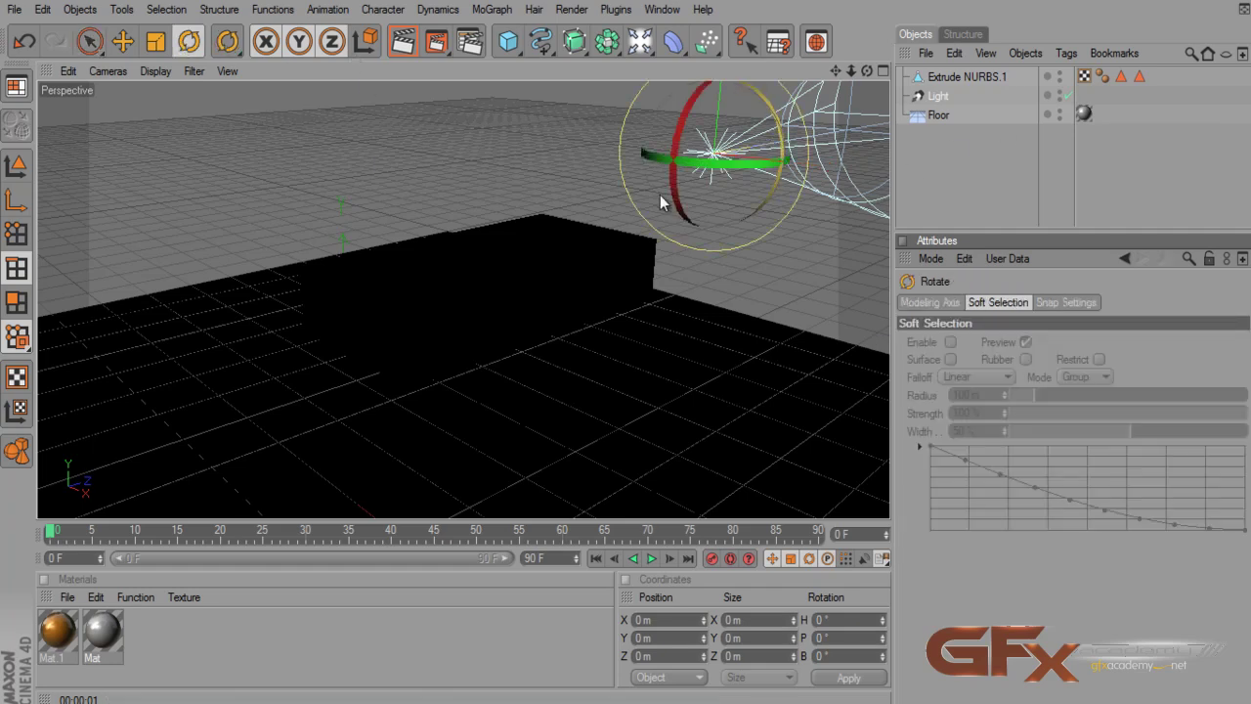
left_click_drag(664, 202, 744, 101)
left_click_drag(836, 71, 625, 345)
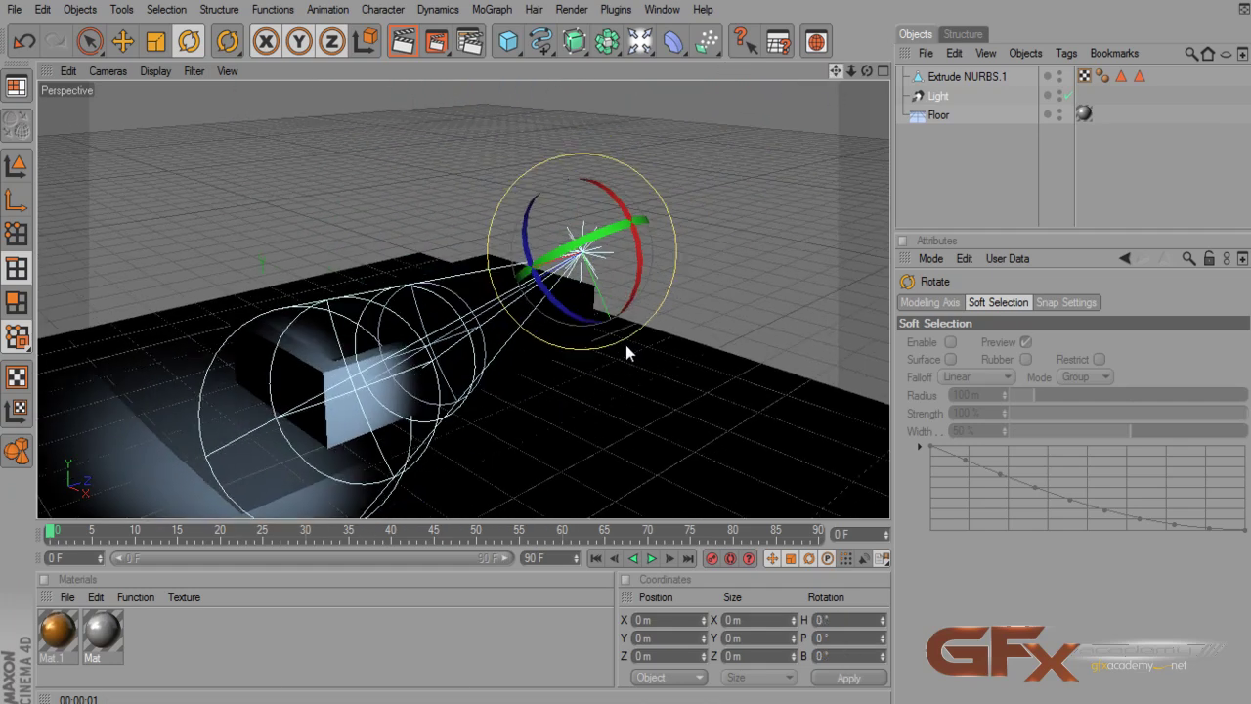
left_click_drag(836, 71, 800, 96)
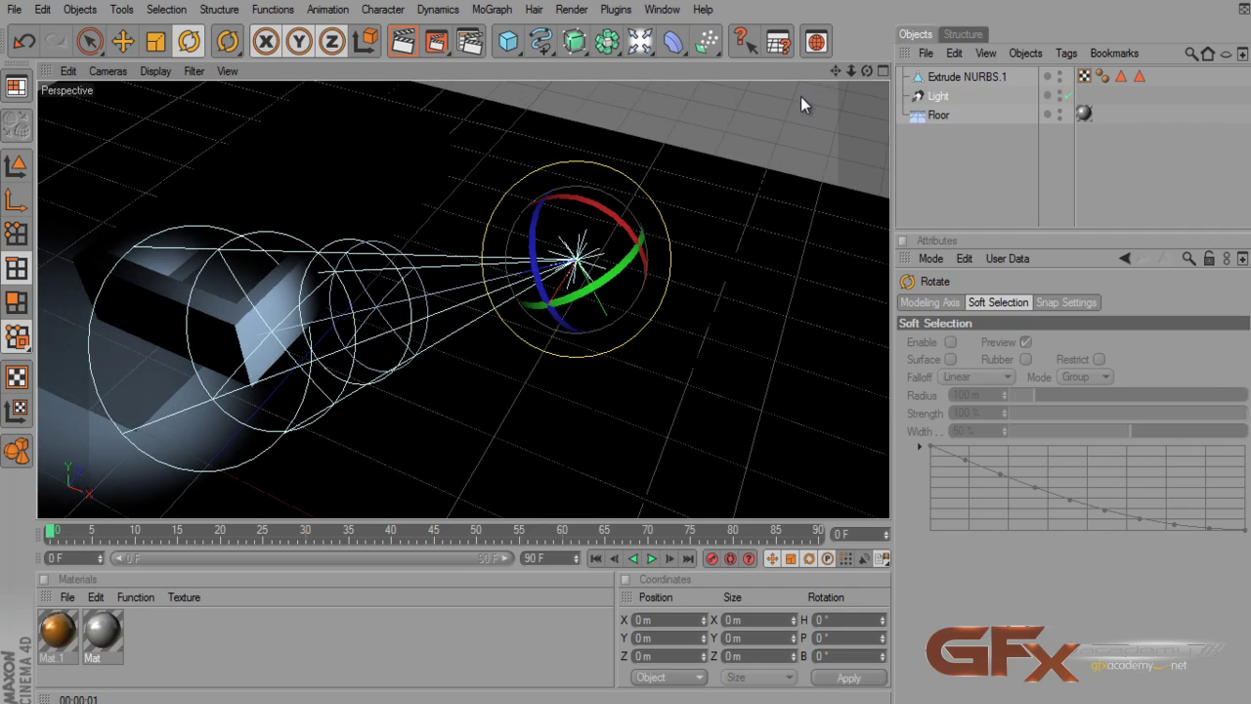
- Move the spotlight higher above the floor so its cone shines down onto the box
left_click(122, 41)
left_click_drag(625, 335, 626, 345)
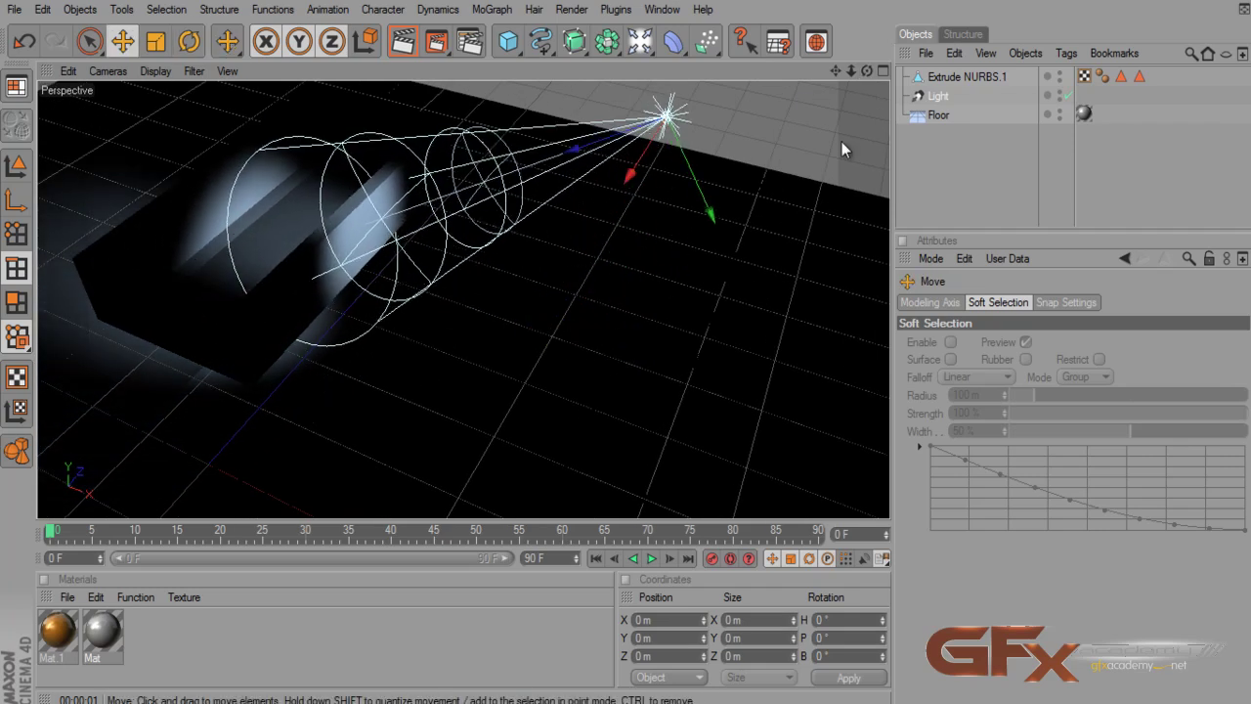
left_click_drag(865, 71, 626, 345)
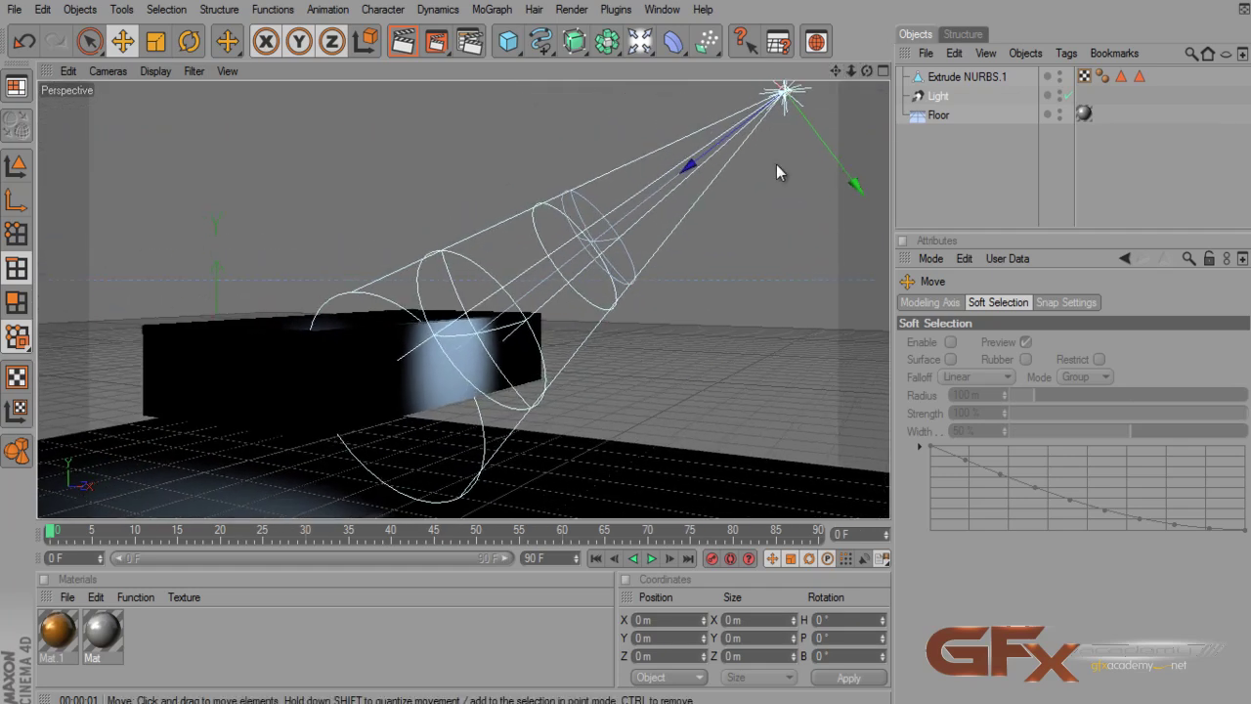
- Set the spotlight's outer angle to 118° and inner angle to 72° and render the view
left_click(946, 97)
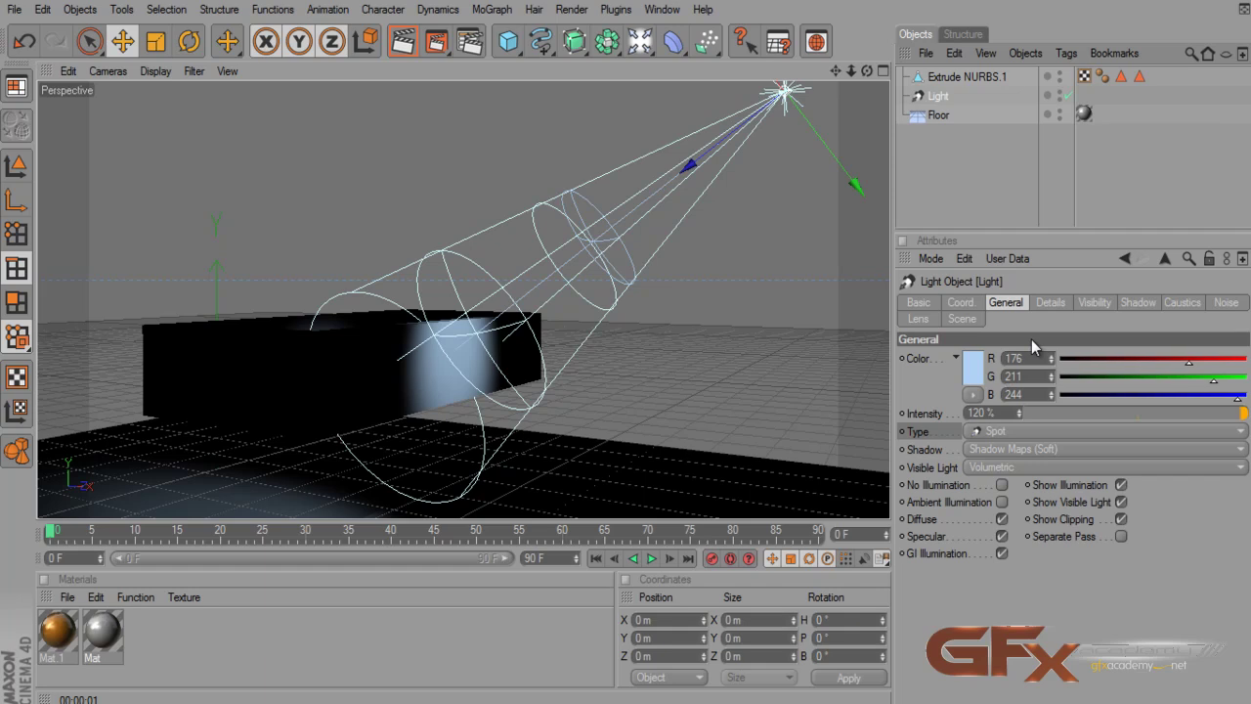
left_click(1052, 304)
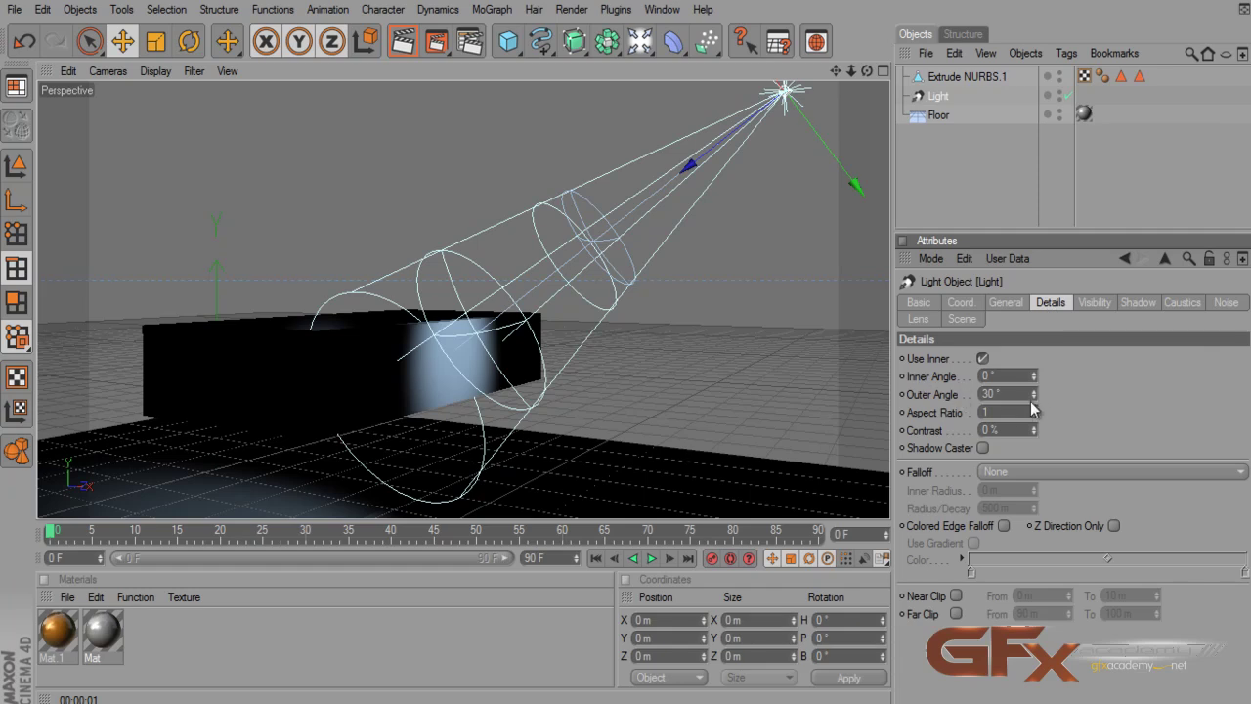
mouse_move(1036, 399)
left_mouse_down()
mouse_move(1041, 371)
mouse_move(1033, 394)
left_mouse_up()
left_click_drag(866, 75, 627, 346)
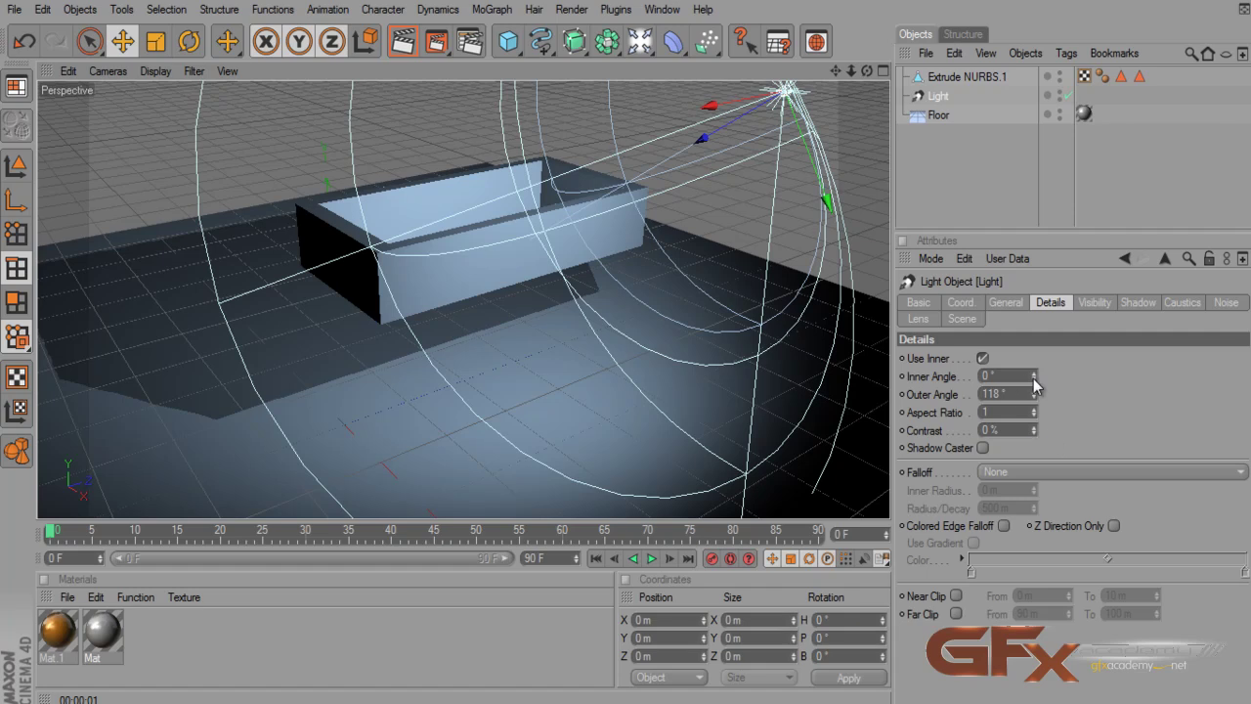
left_click_drag(1033, 379, 1035, 375)
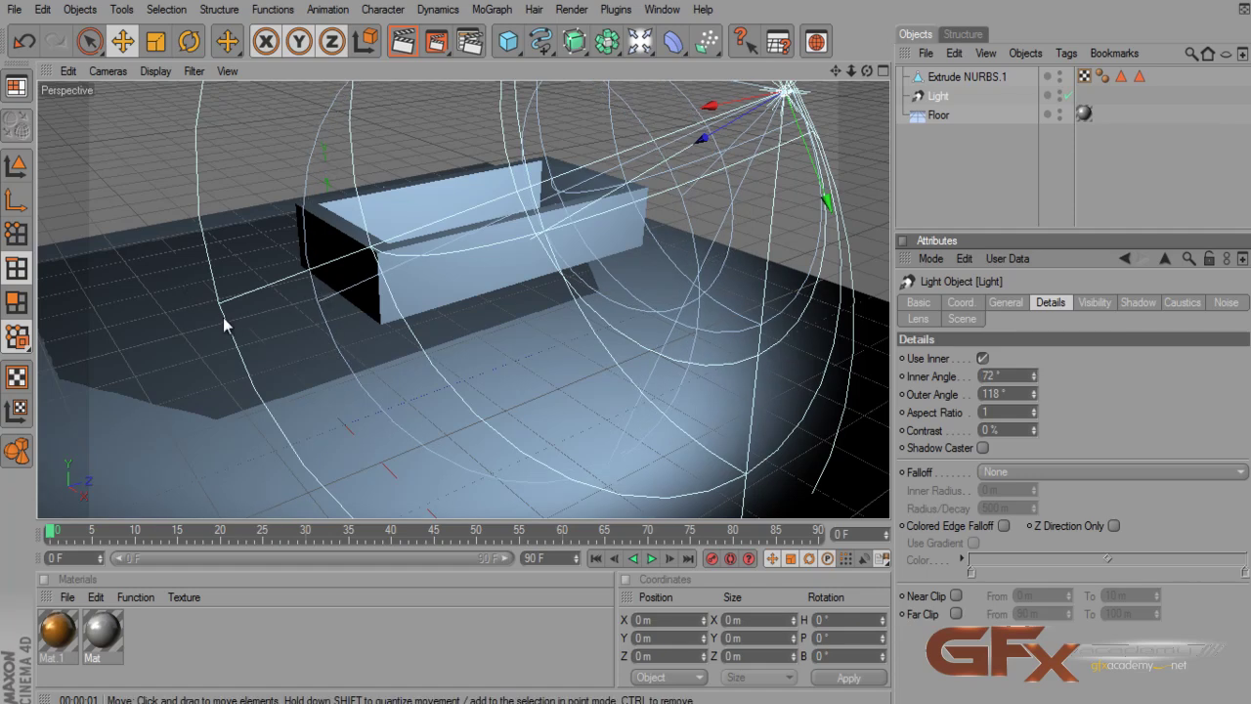
left_click(403, 41)
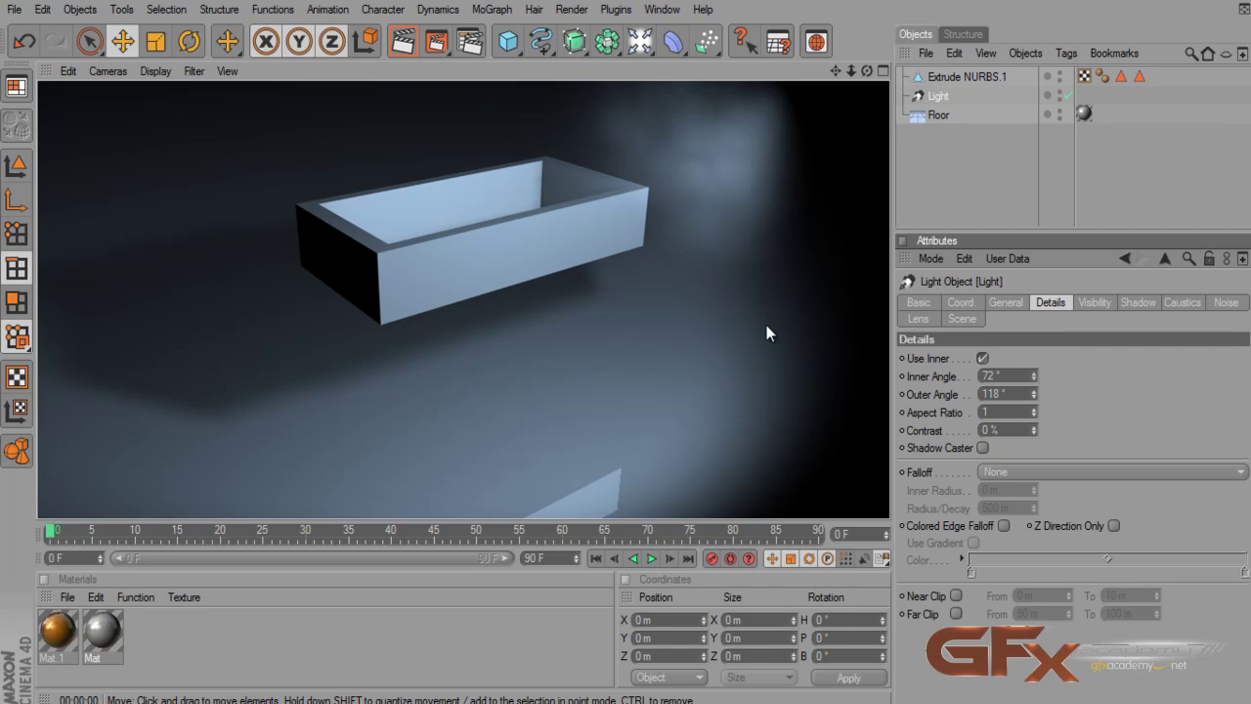
- Set the spotlight's contrast to 25 % and render the view
type("25")
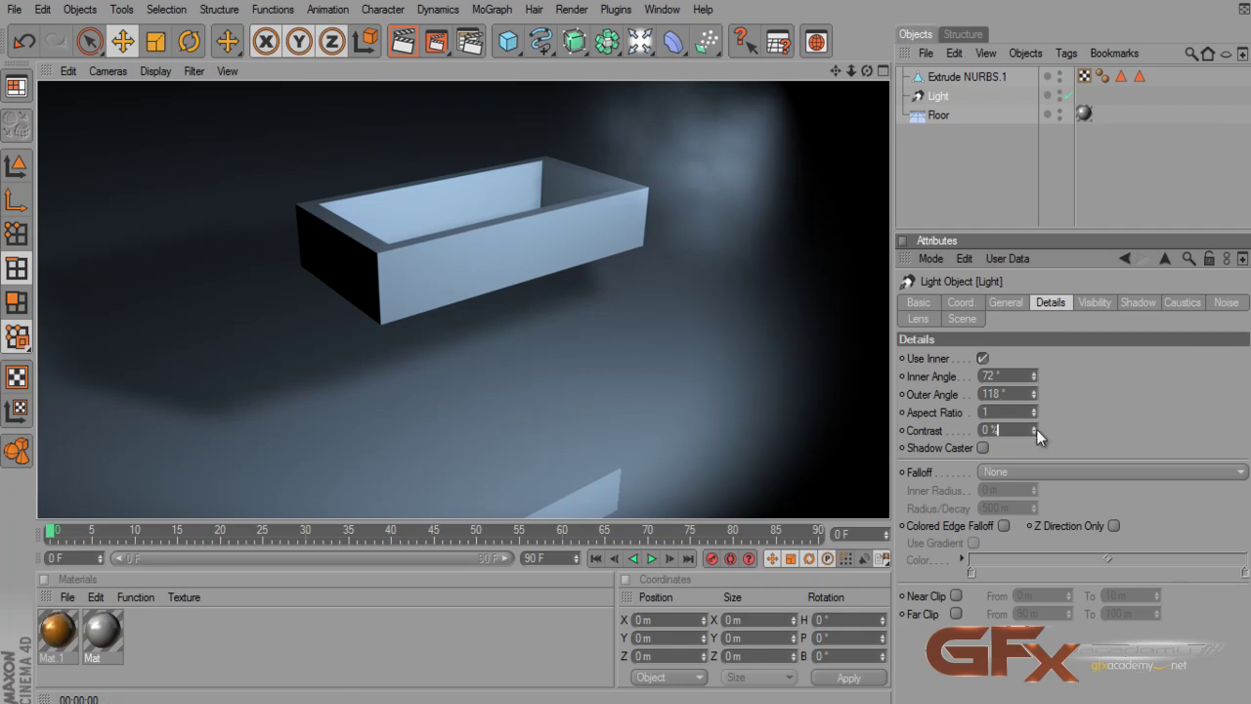
key("Return")
left_click(403, 41)
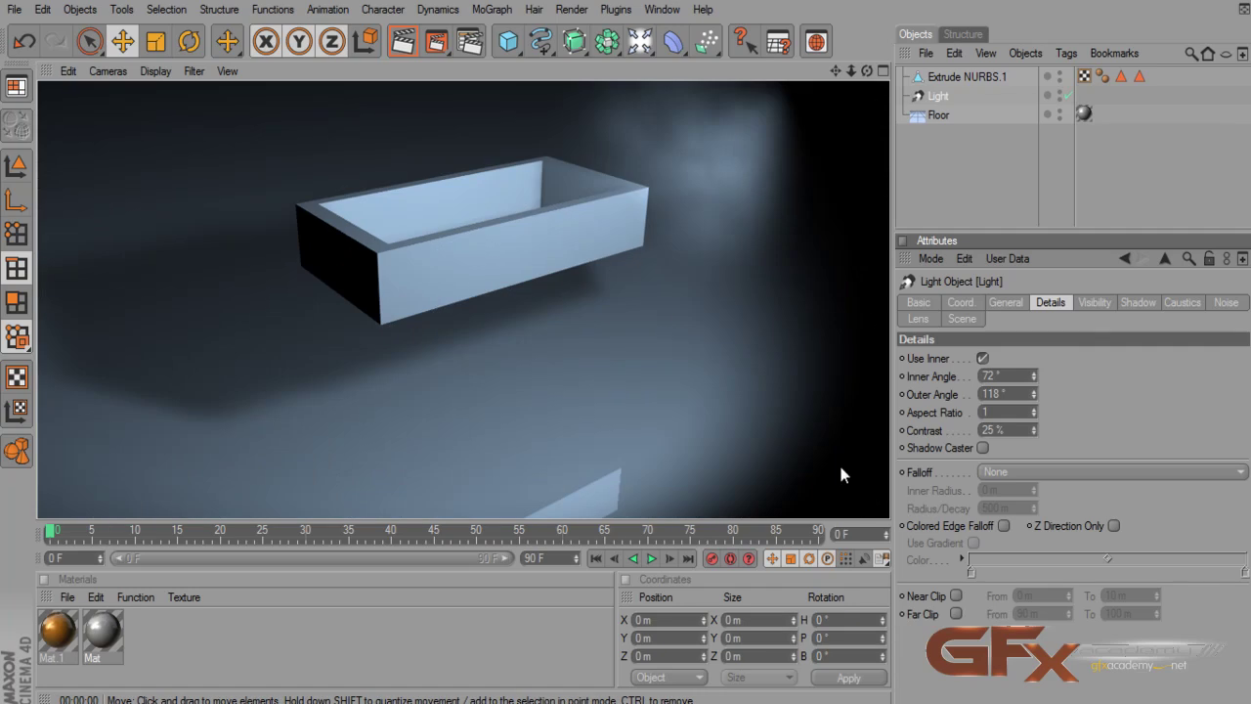
- Test-render the view with the spotlight's Shadow Caster option enabled, and turn the option back off
left_click(983, 448)
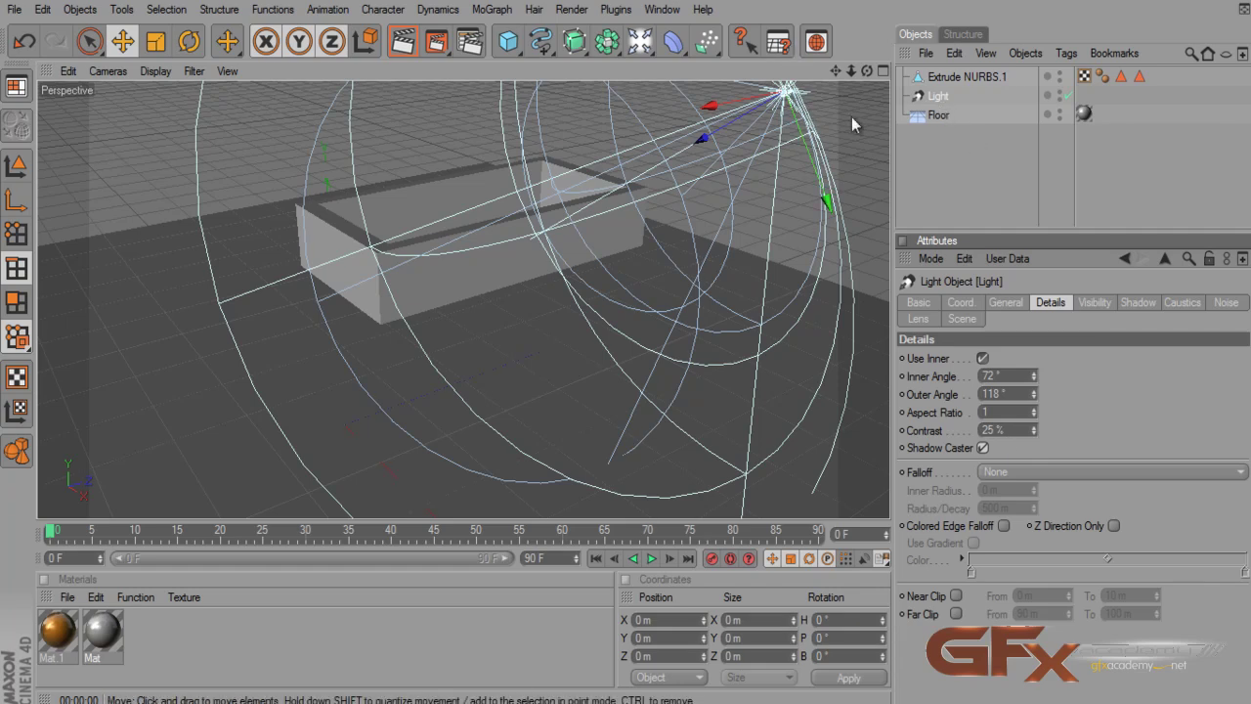
left_click(405, 41)
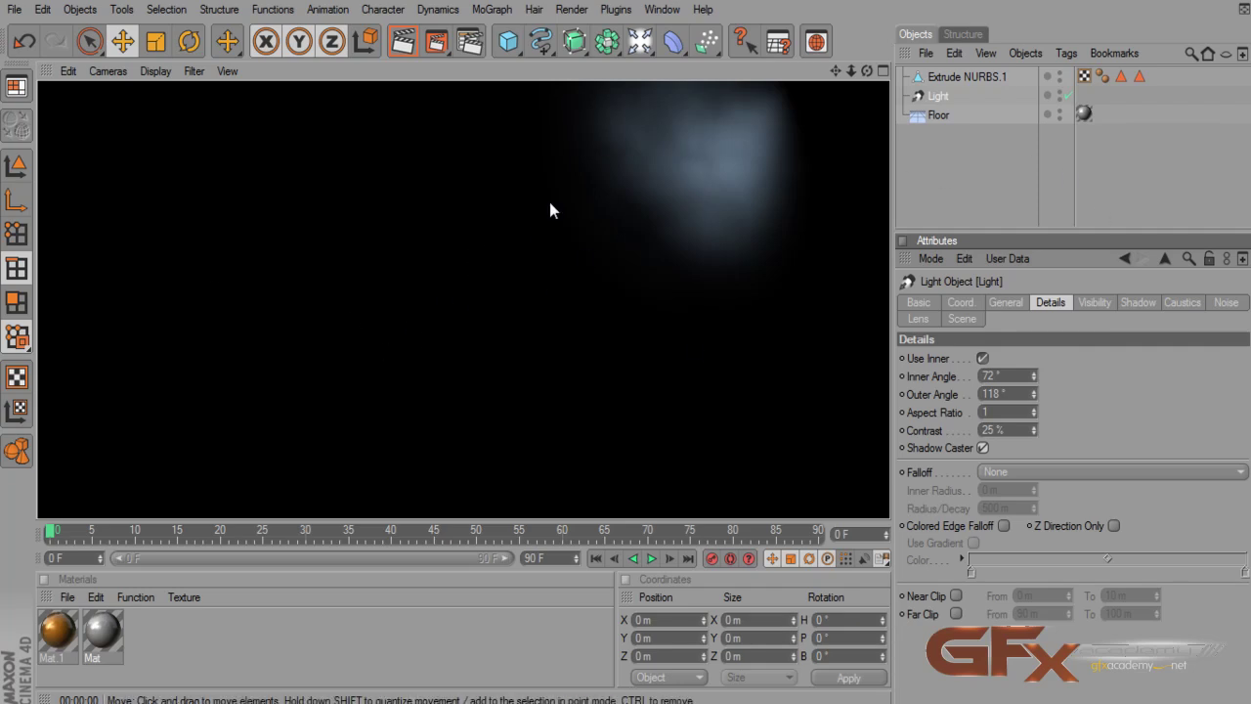
left_click(983, 448)
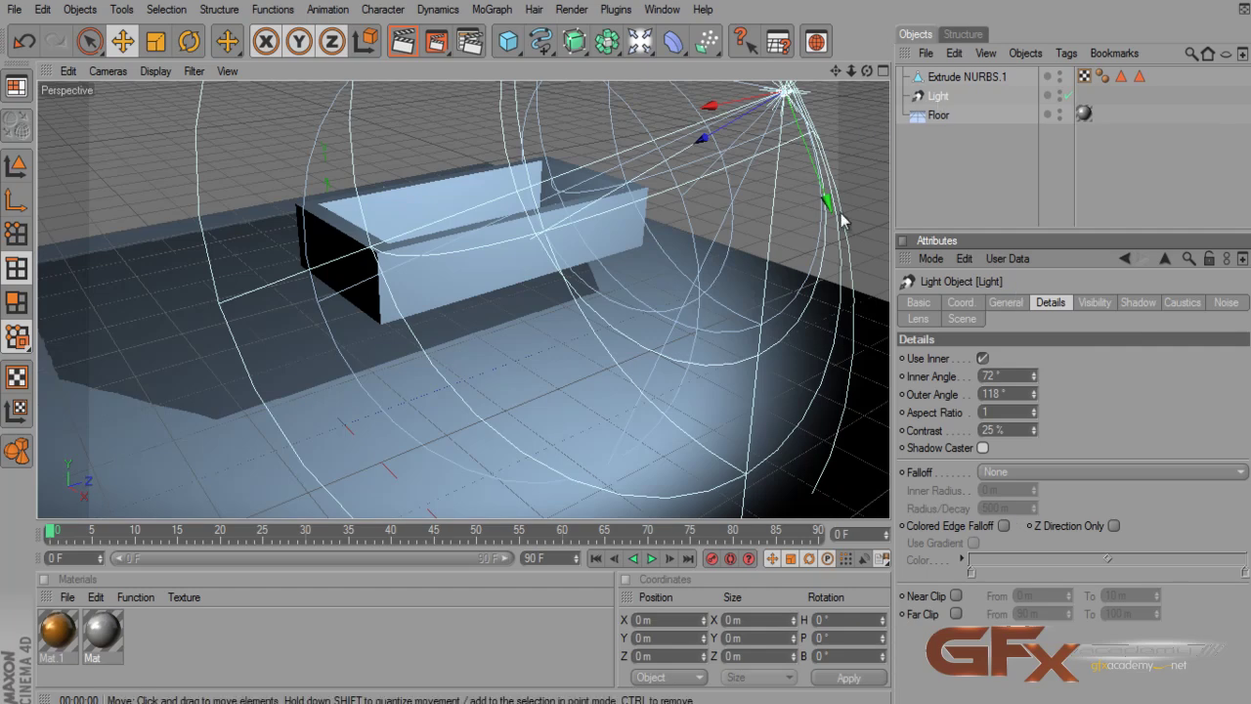
- Set the light's visibility edge falloff to 59 %, inner distance to 234 m and outer distance to 687.336 m, and render the view
left_click(1094, 303)
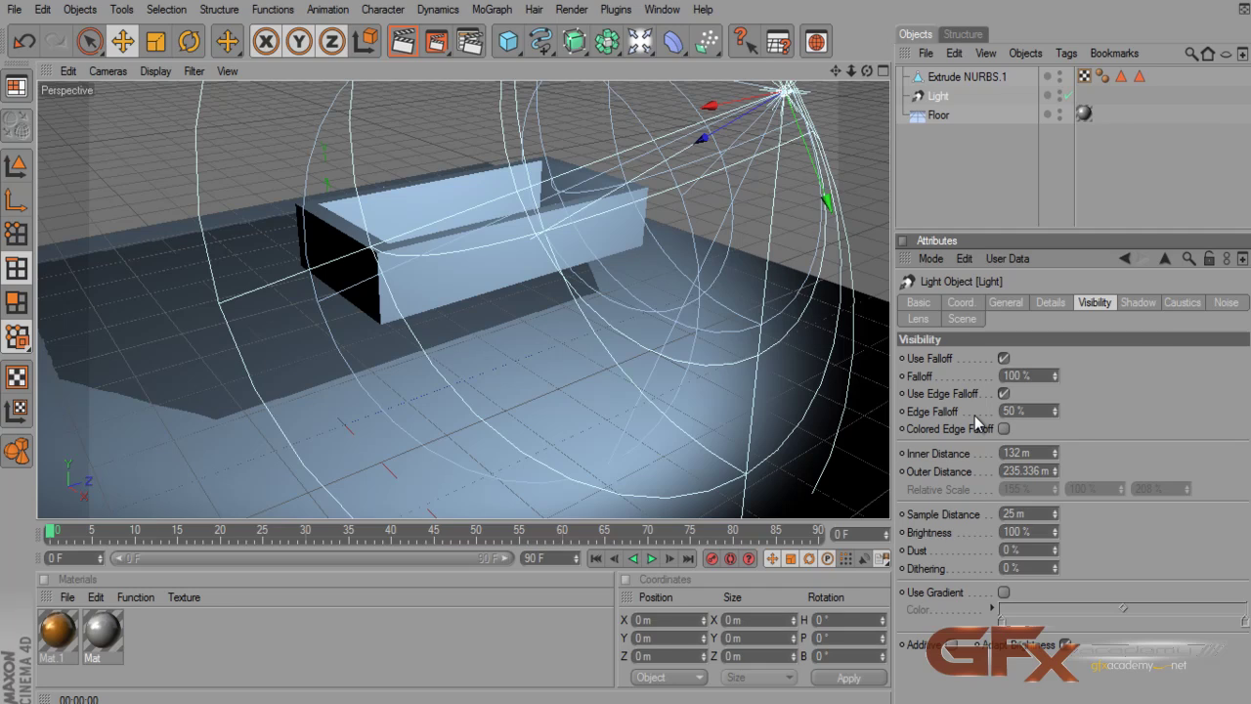
left_click_drag(1055, 409, 1055, 411)
left_click_drag(1058, 452, 1051, 332)
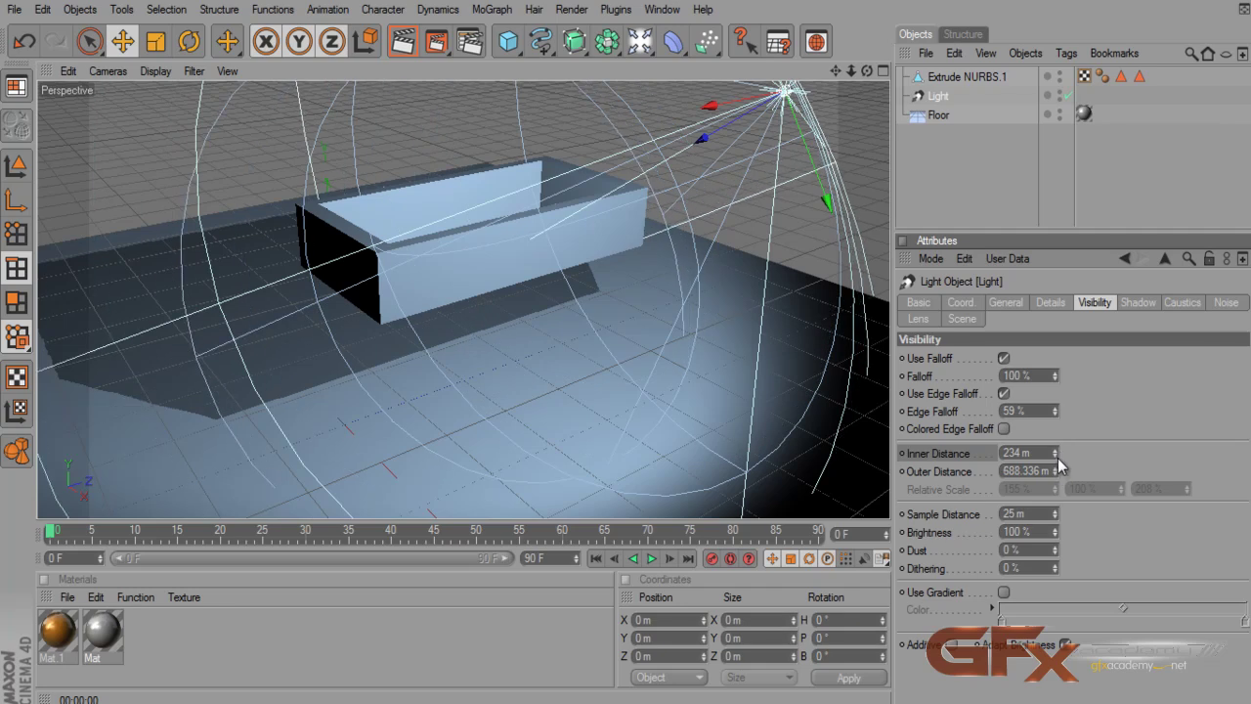
left_click(402, 44)
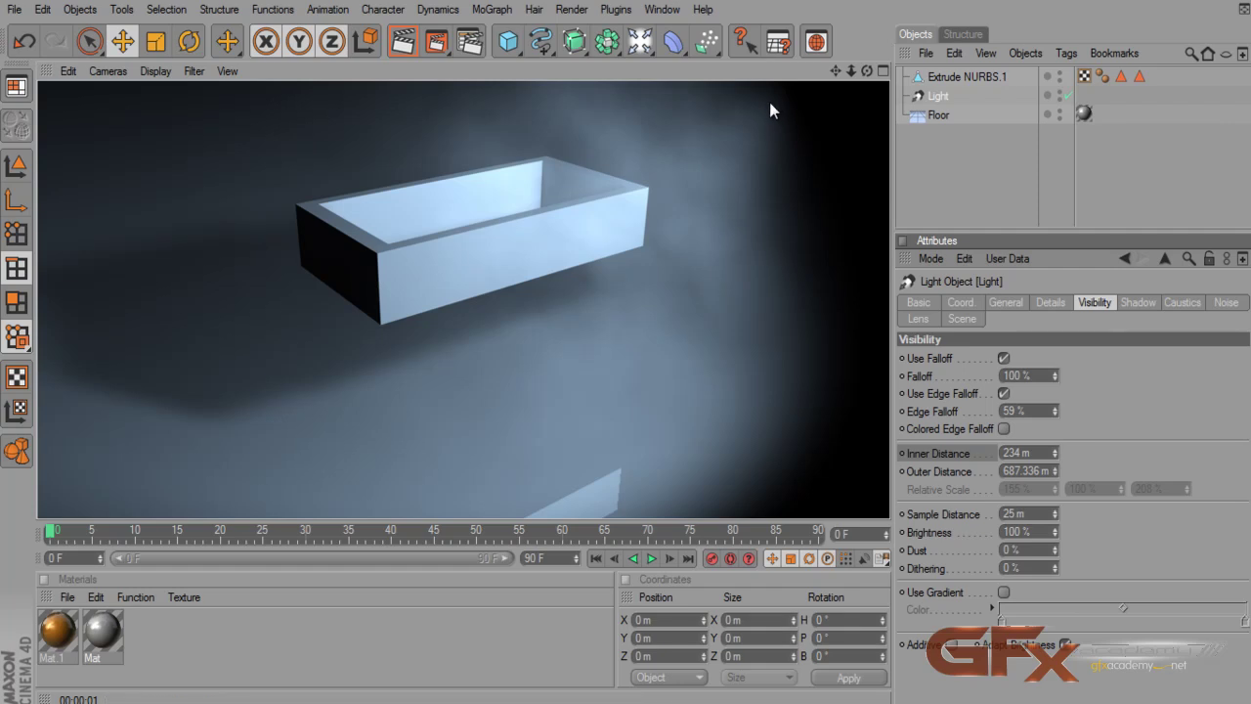
left_click(933, 470)
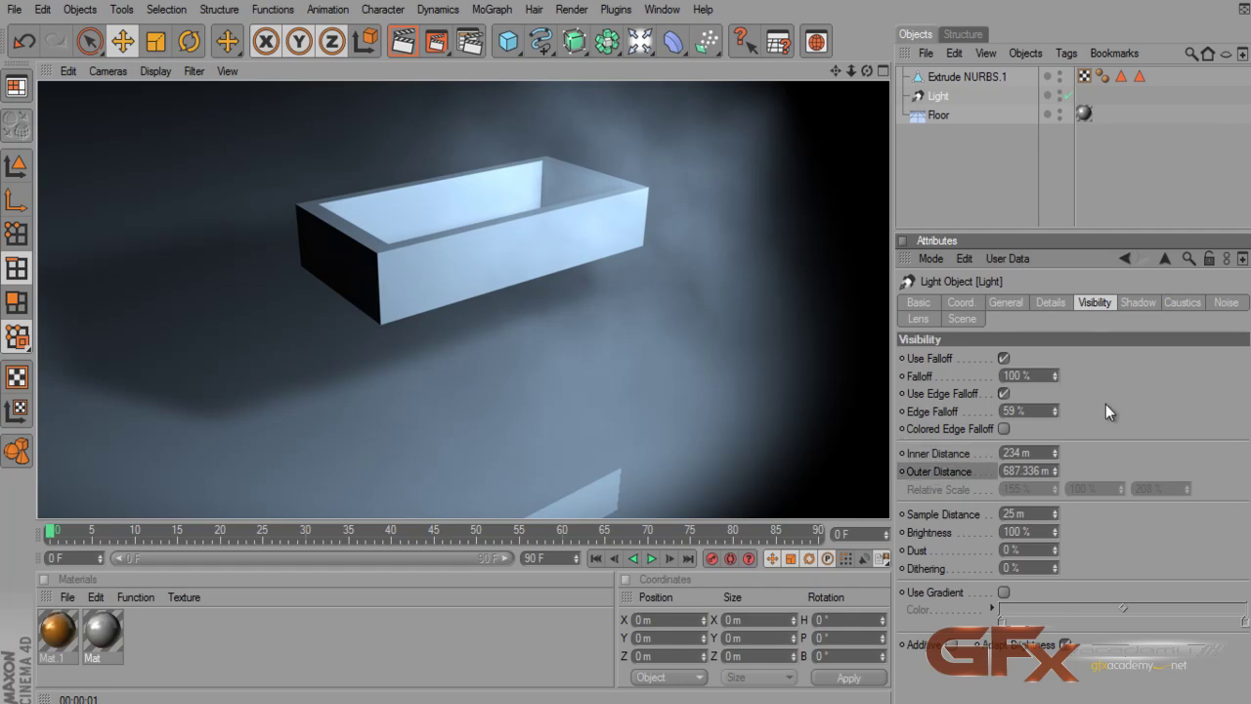
- Change the light's type to Infinite and render the view
left_click(1005, 303)
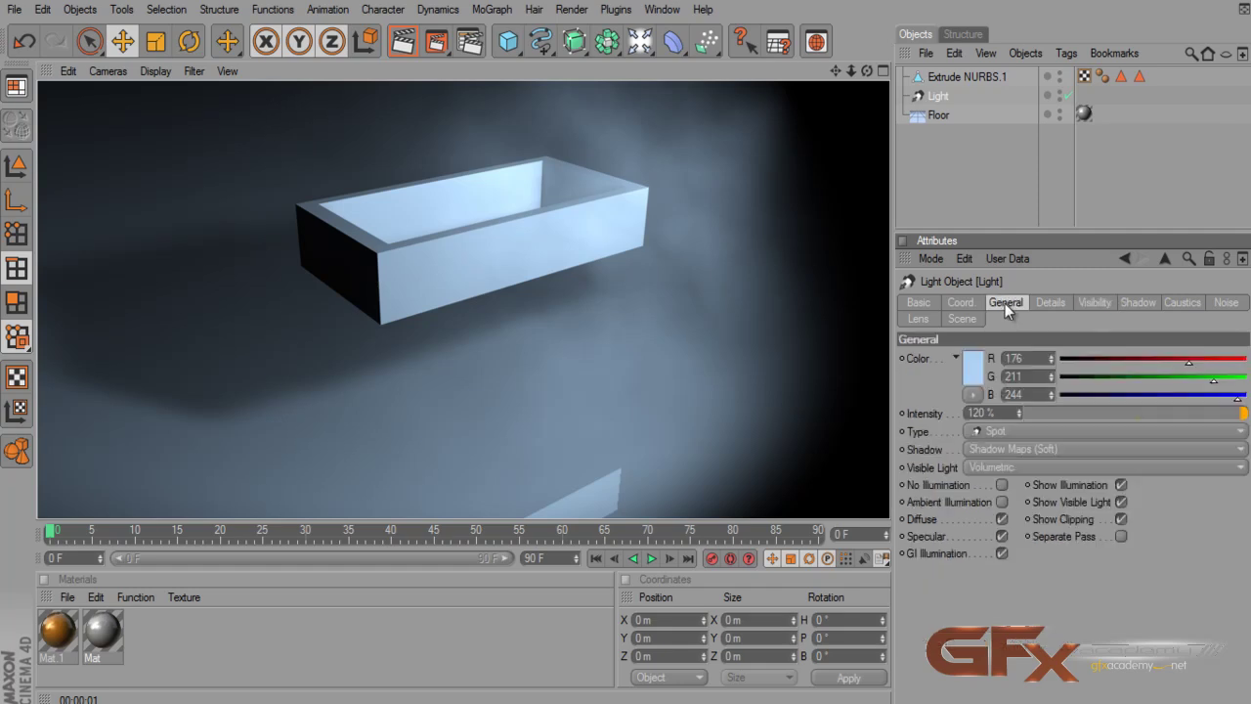
left_click(989, 435)
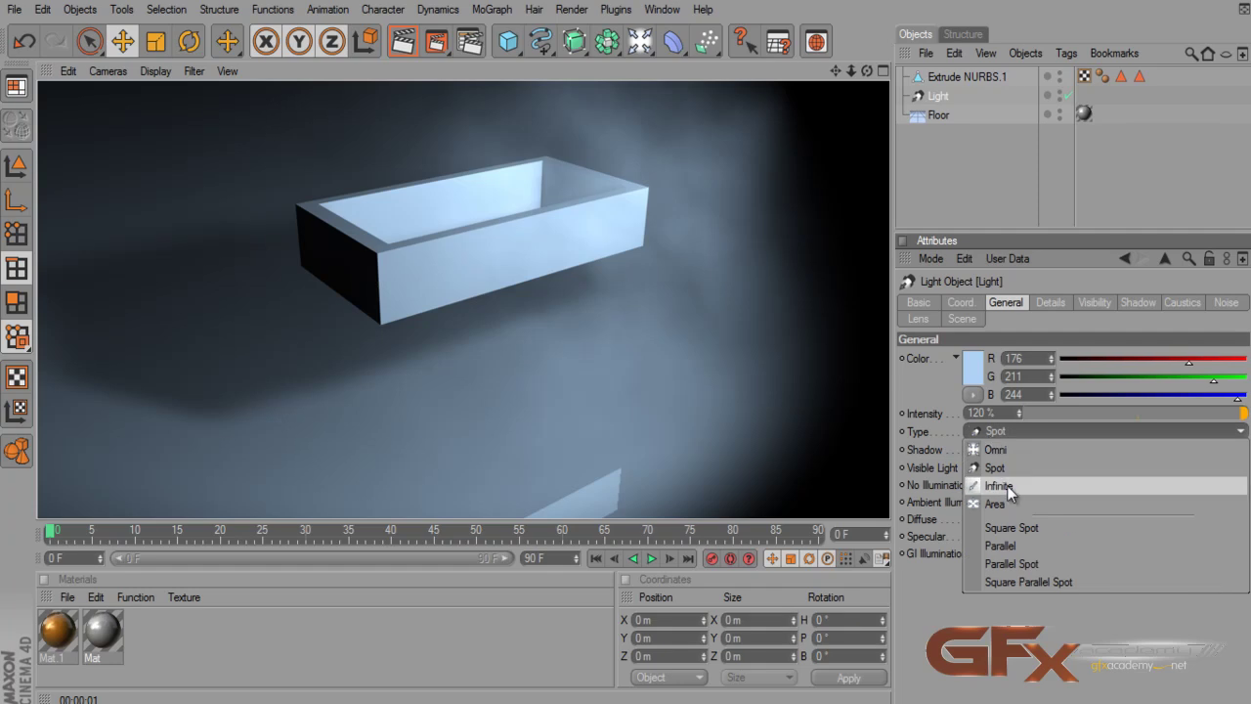
left_click(1007, 487)
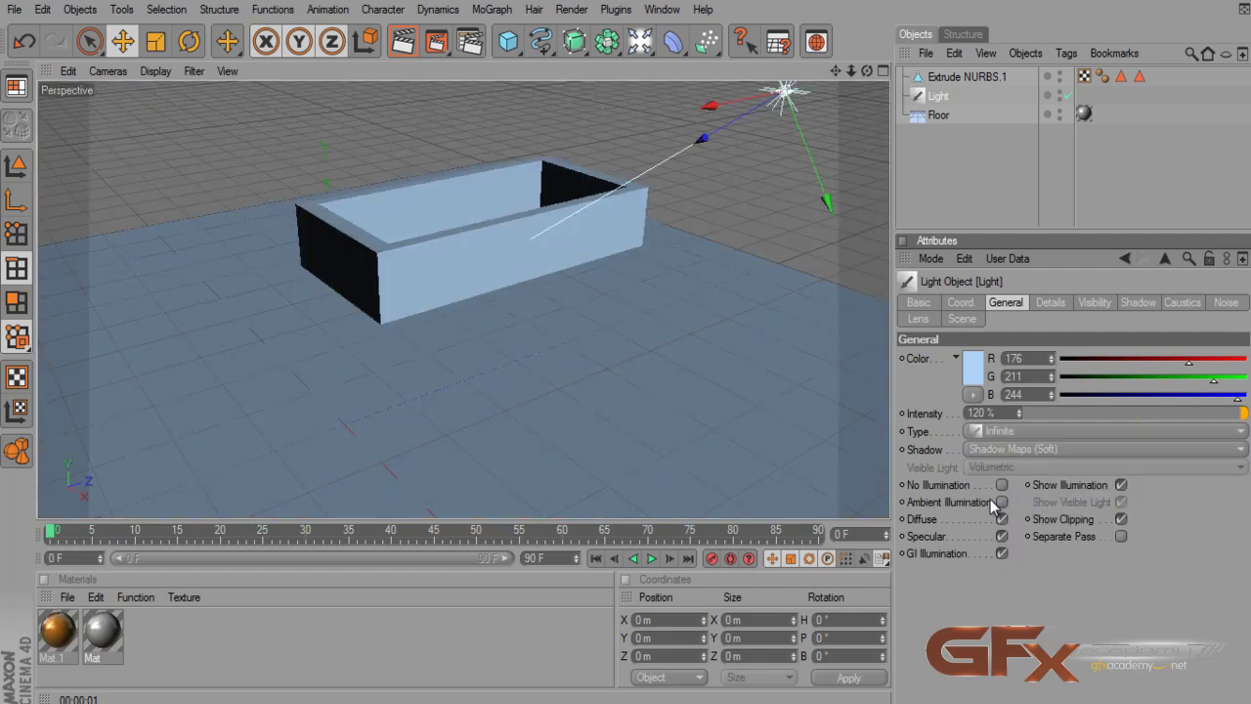
scroll(626, 345, "up", 1)
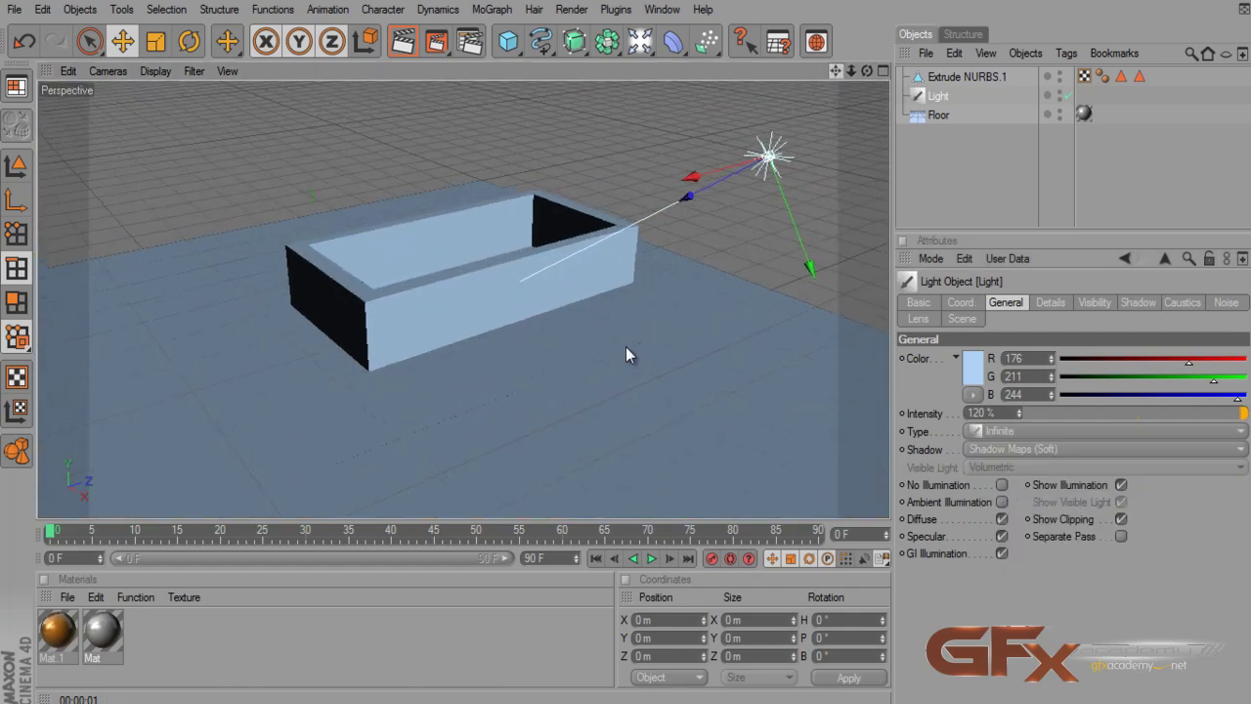
left_click(396, 41)
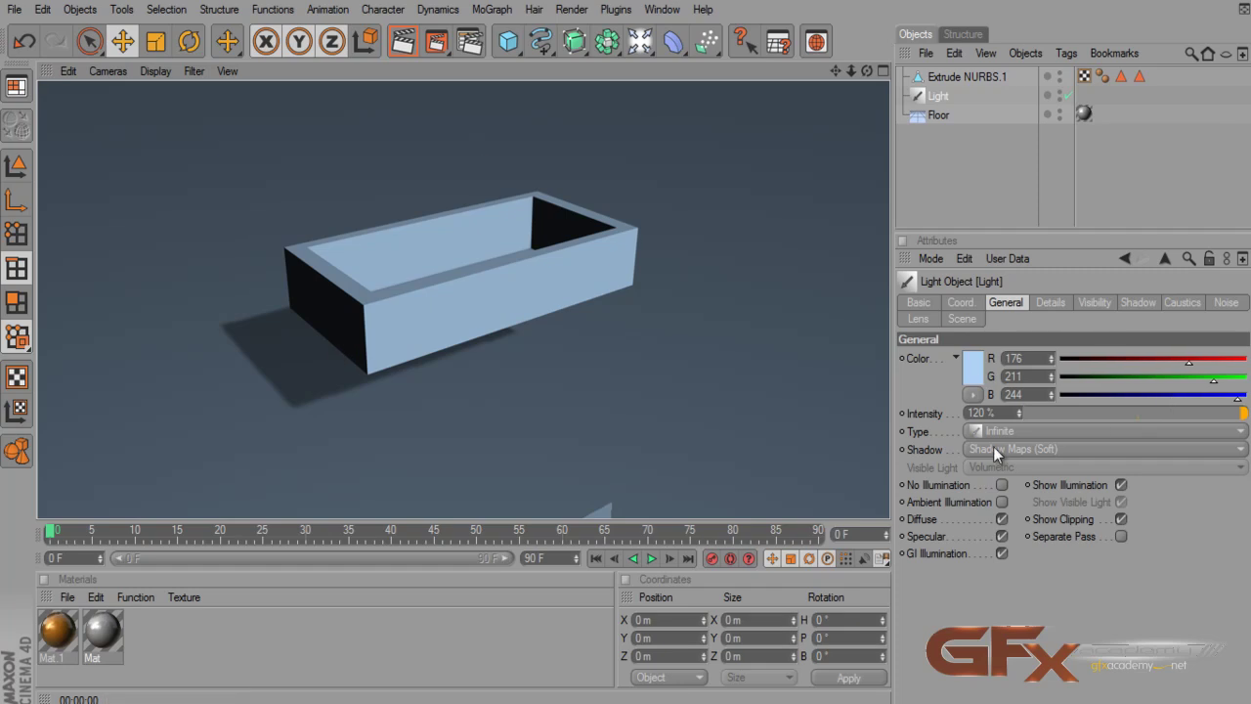
- Rotate the infinite light to a shallower angle across the box and move it farther away from the box
left_click(940, 98)
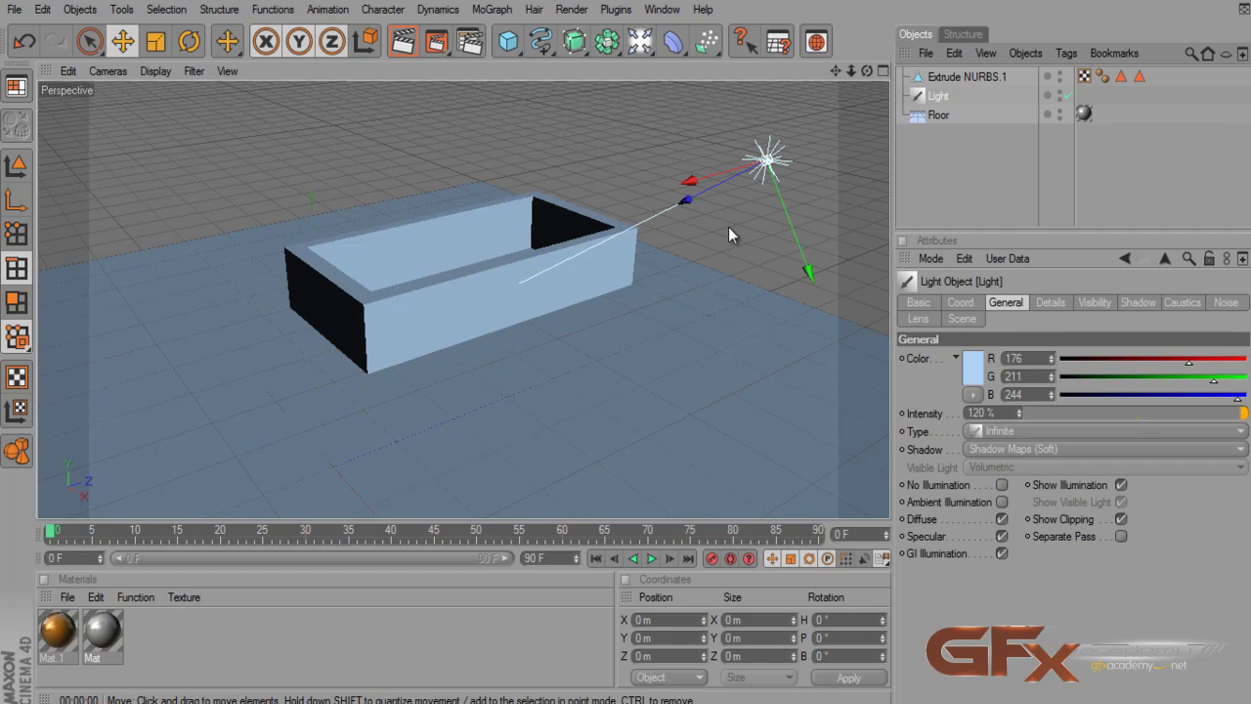
left_click_drag(627, 346, 627, 345)
left_click_drag(866, 70, 626, 344)
left_click(882, 70)
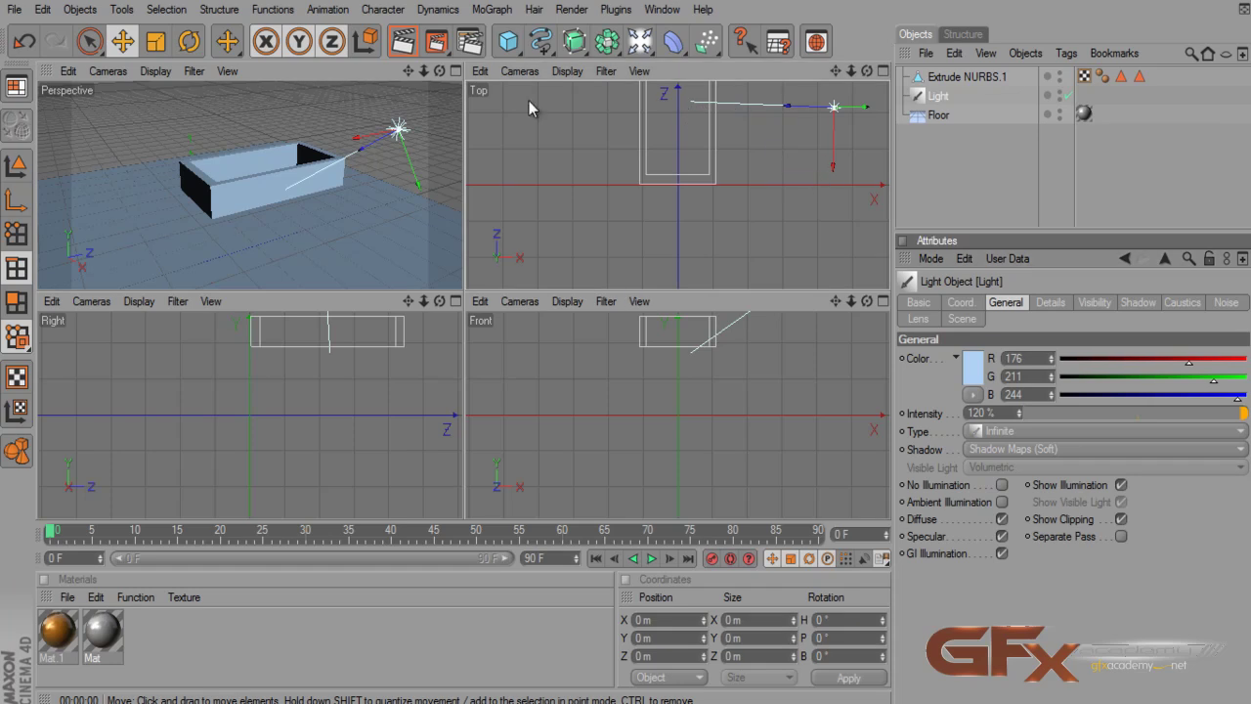
left_click(455, 71)
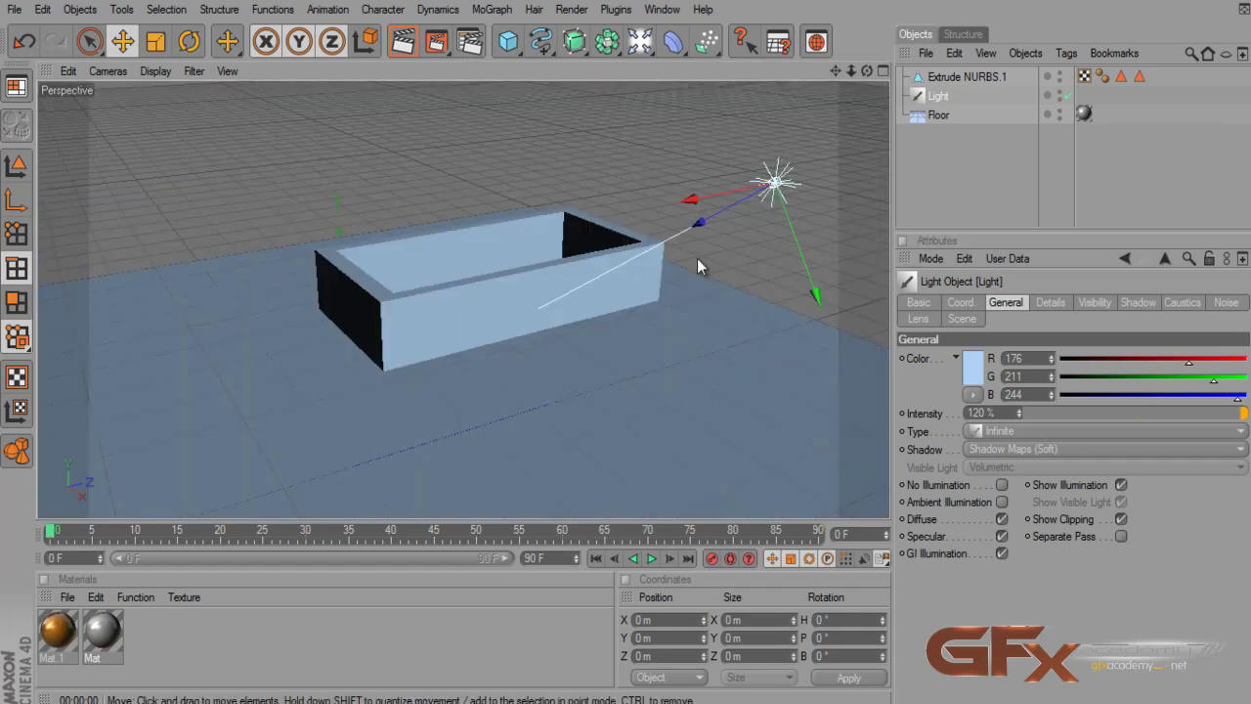
left_click_drag(833, 74, 624, 345)
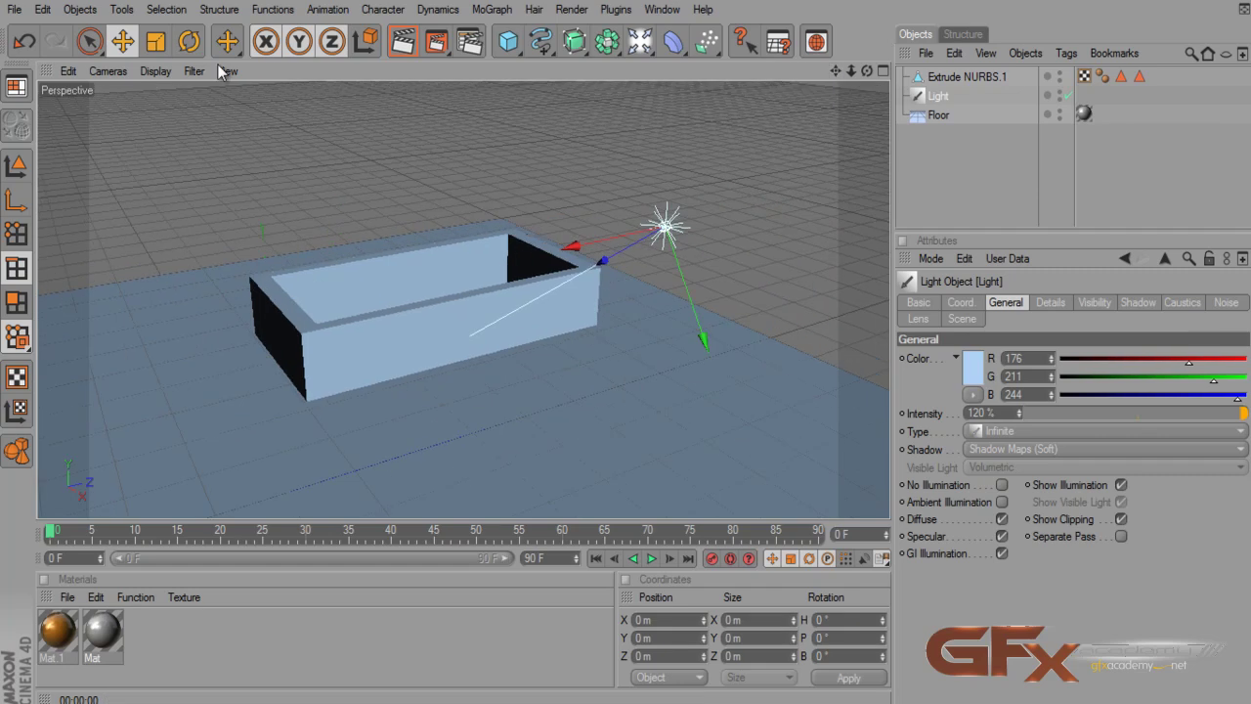
key("r")
mouse_move(640, 235)
left_mouse_down()
mouse_move(682, 225)
mouse_move(663, 238)
left_mouse_up()
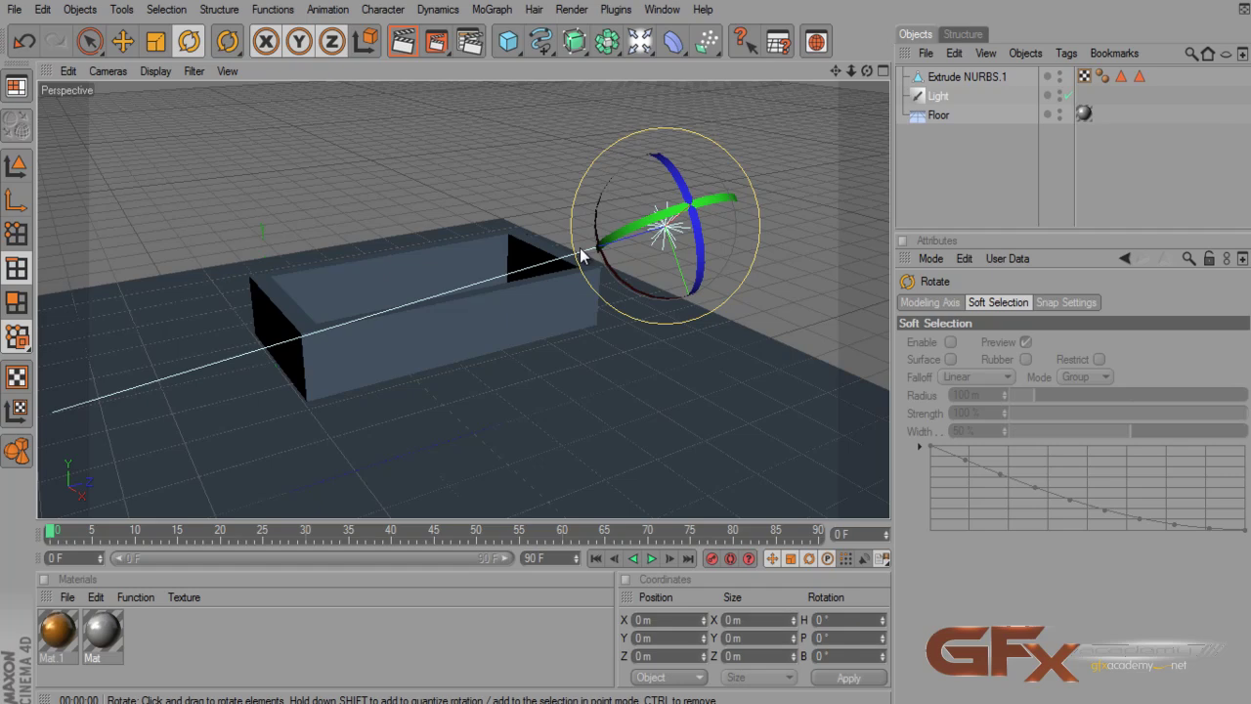
left_click(122, 41)
key("ctrl+z")
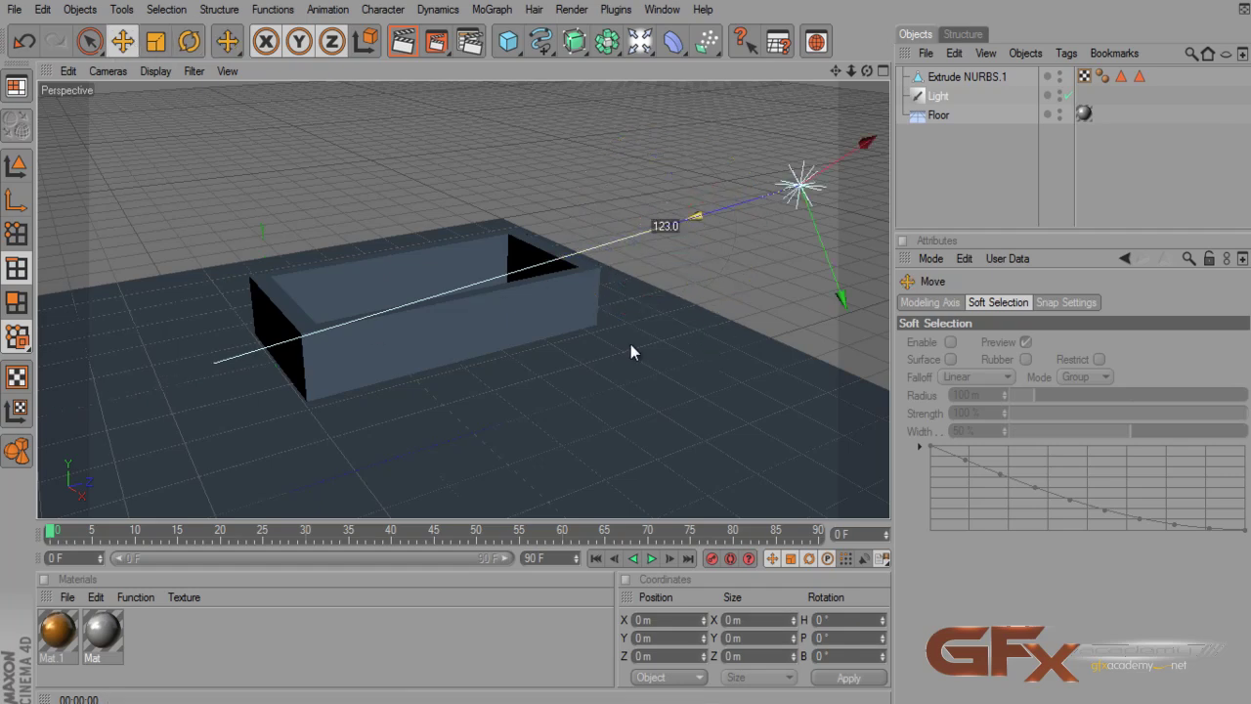
- Rotate the infinite light so its direction line points at the box's long front side, and render the view
left_click(194, 45)
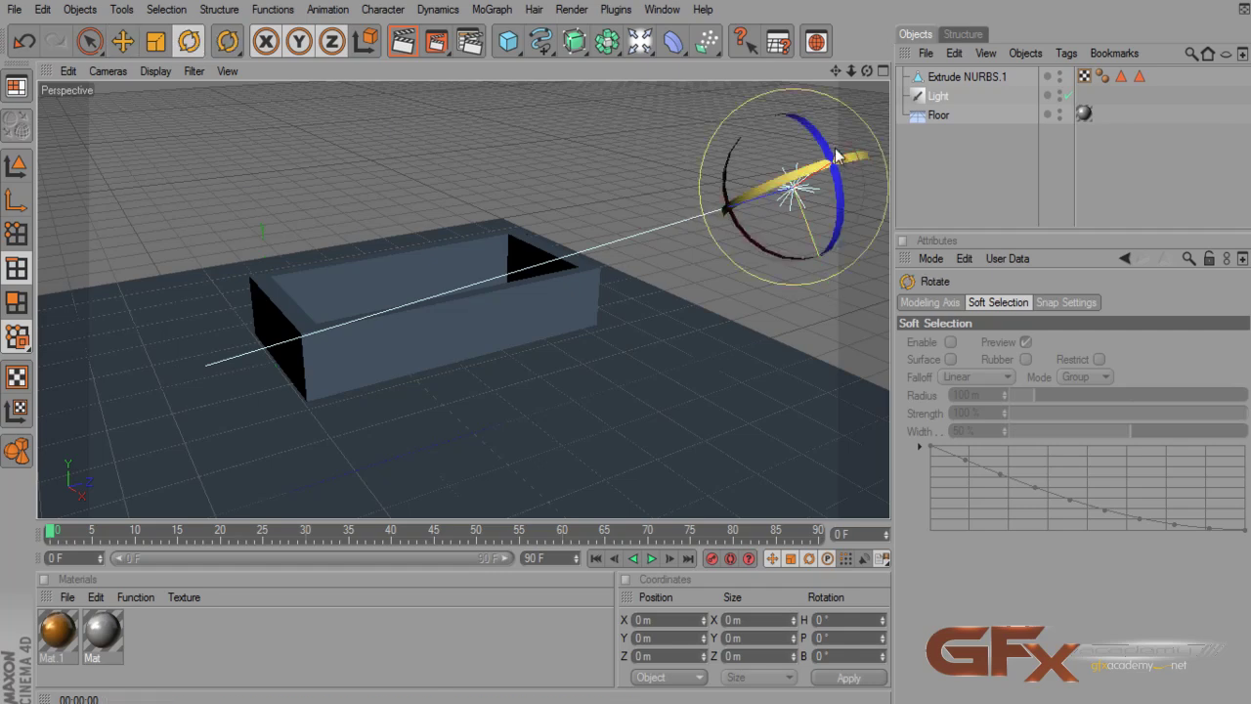
left_click_drag(819, 232, 791, 191)
key("ctrl+z")
key("ctrl+z")
left_click_drag(752, 146, 706, 147)
key("ctrl+z")
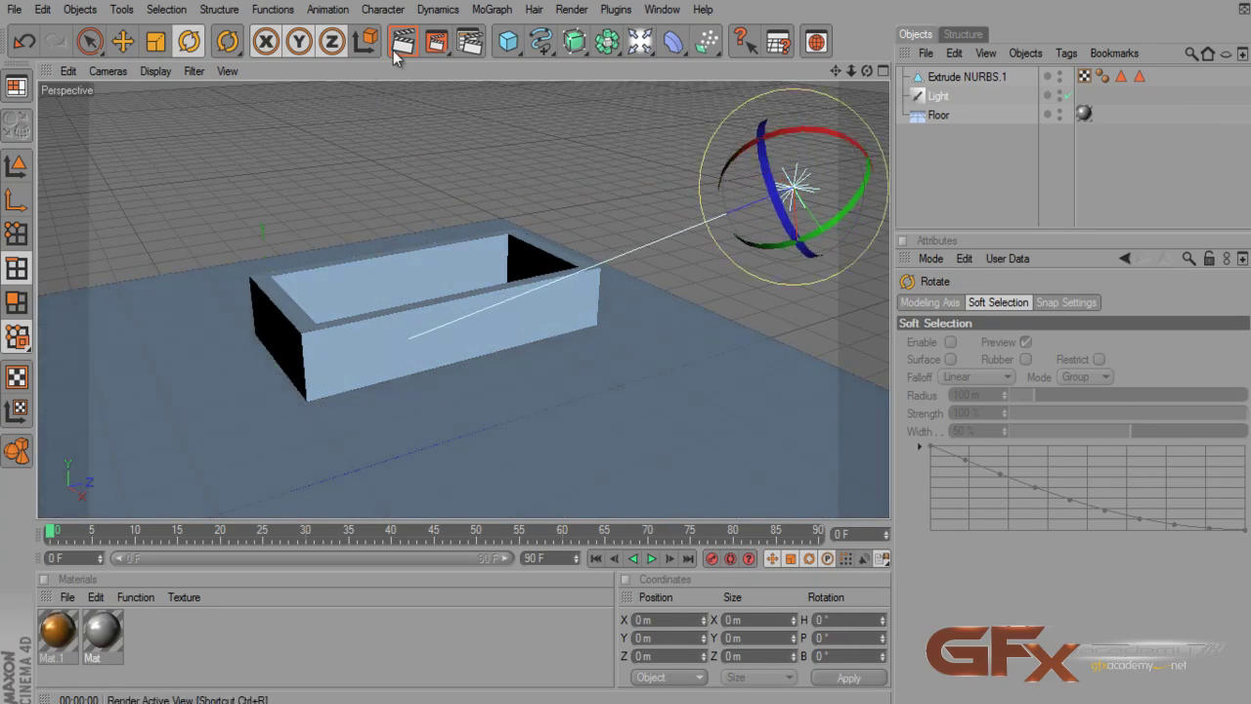
left_click(401, 43)
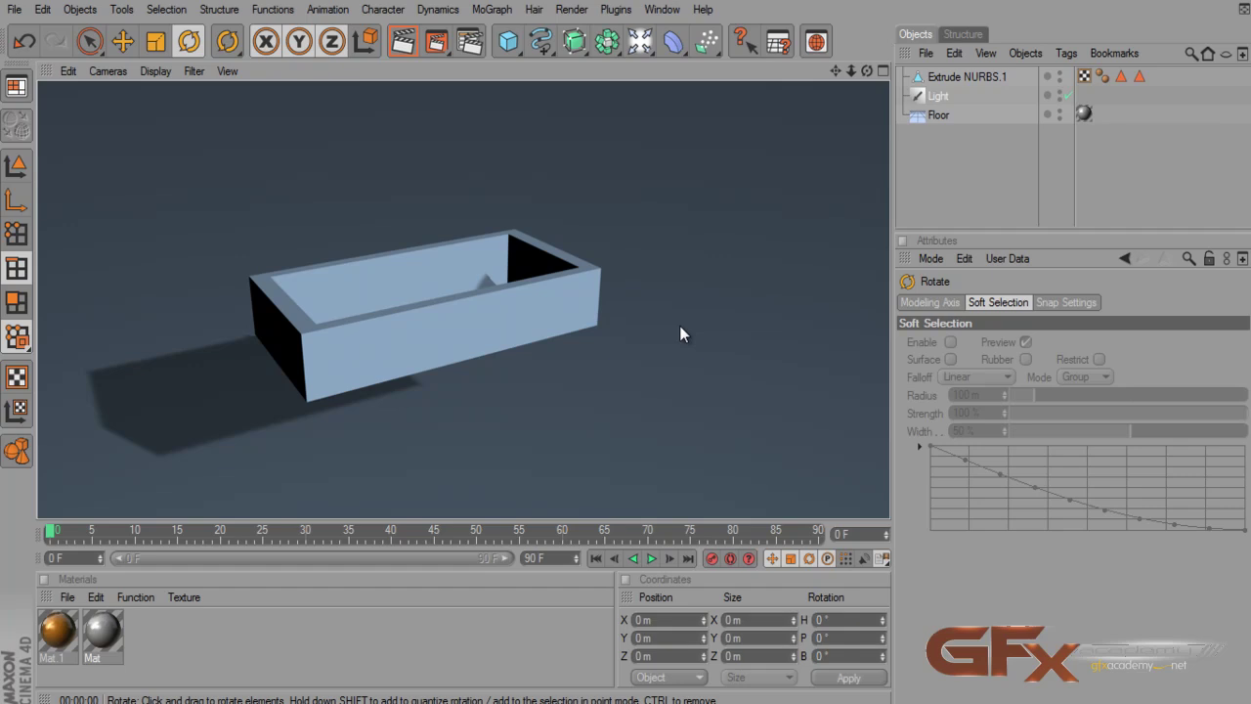
- Apply the orange material Mat.1 to the extruded box and render the view
left_click(980, 197)
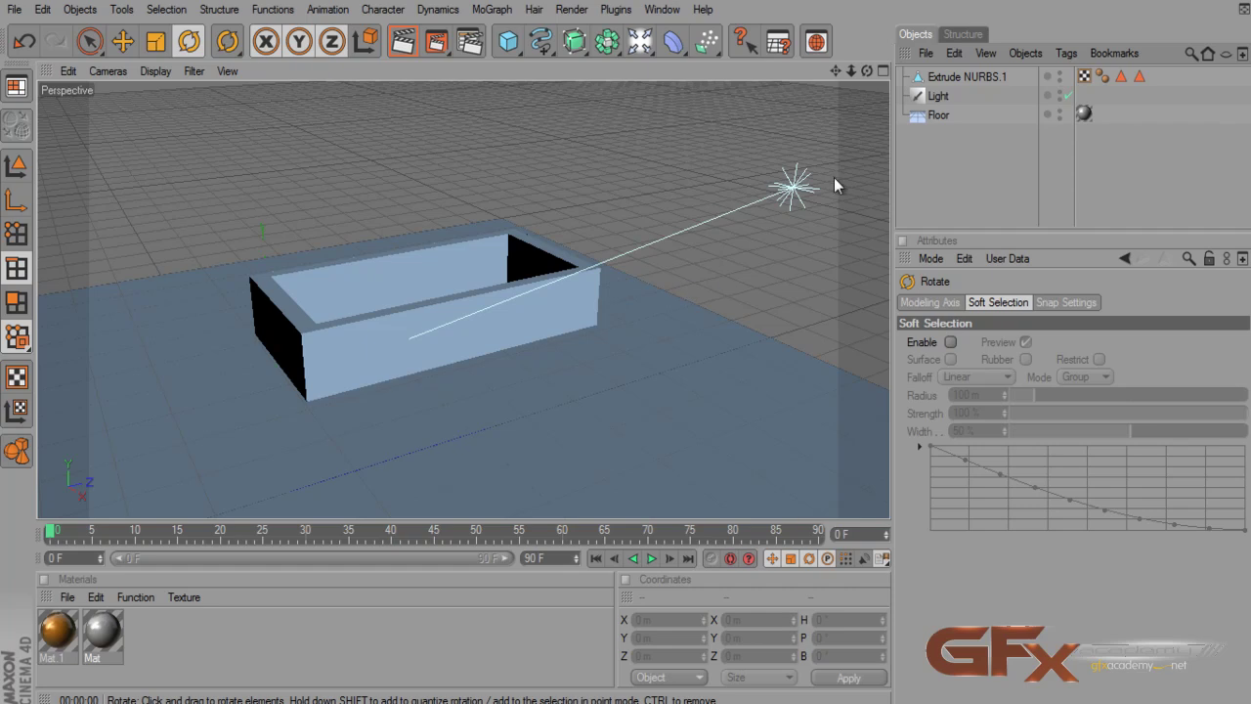
left_click(927, 98)
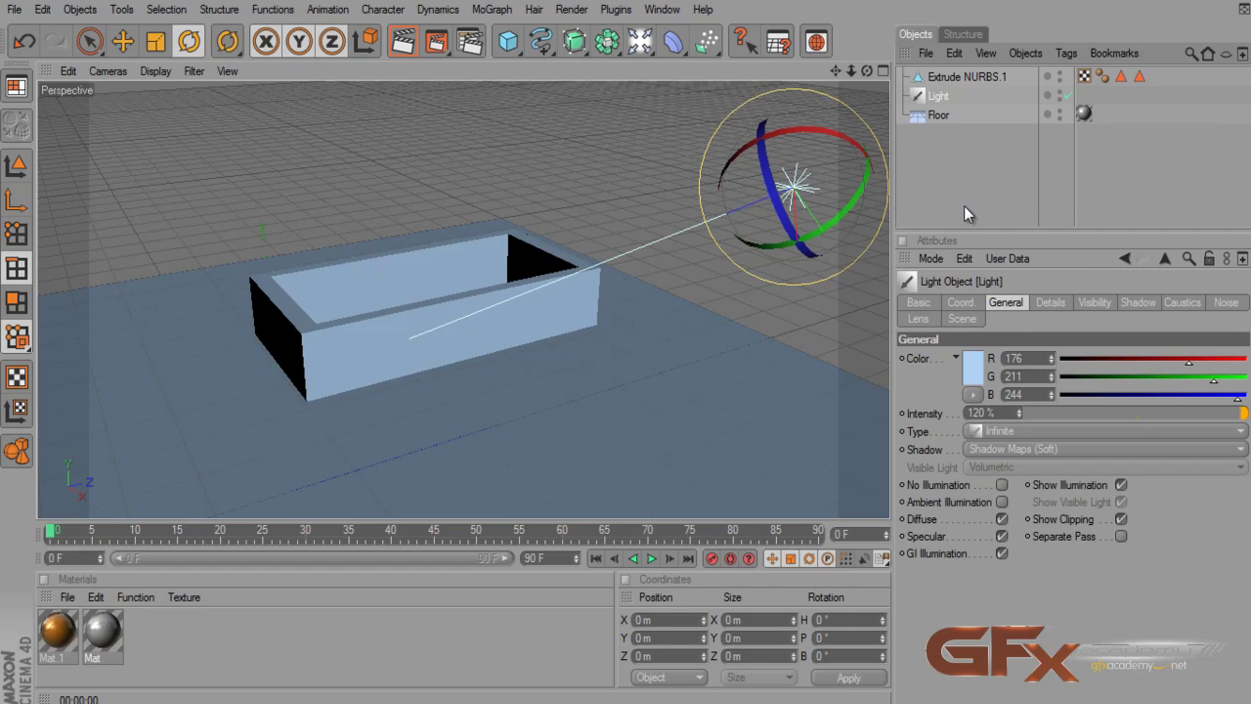
left_click_drag(47, 640, 948, 76)
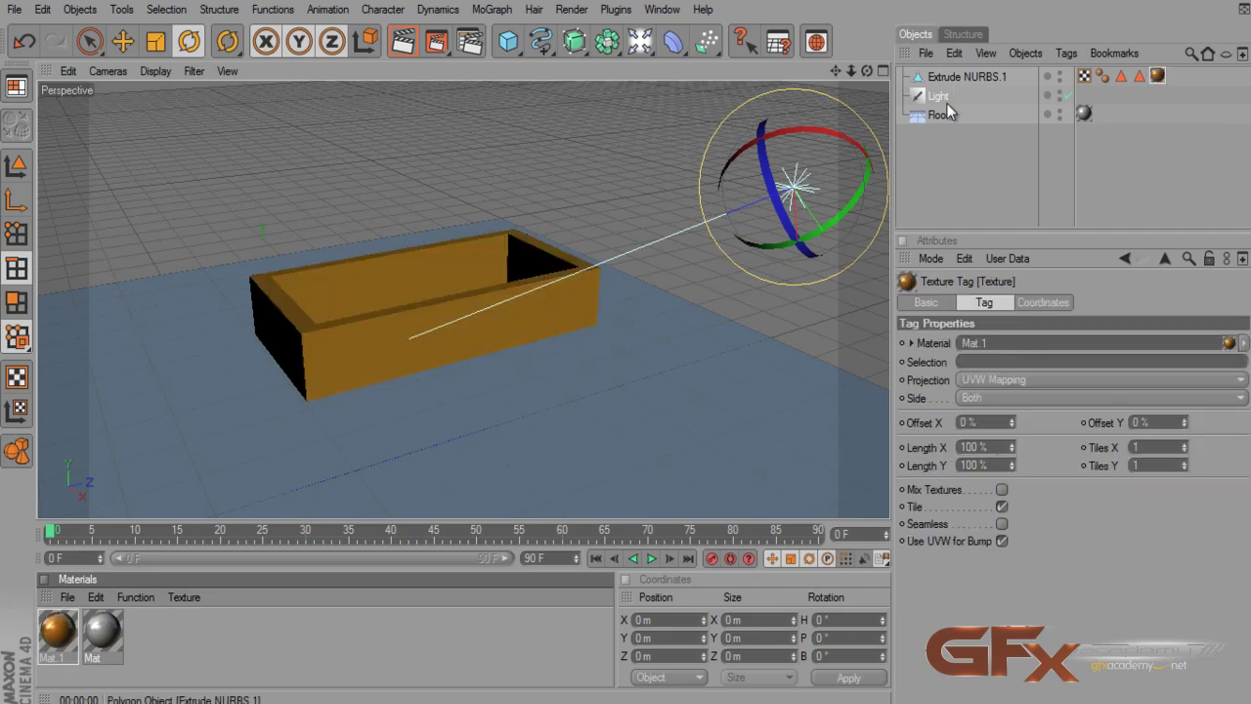
left_click(402, 41)
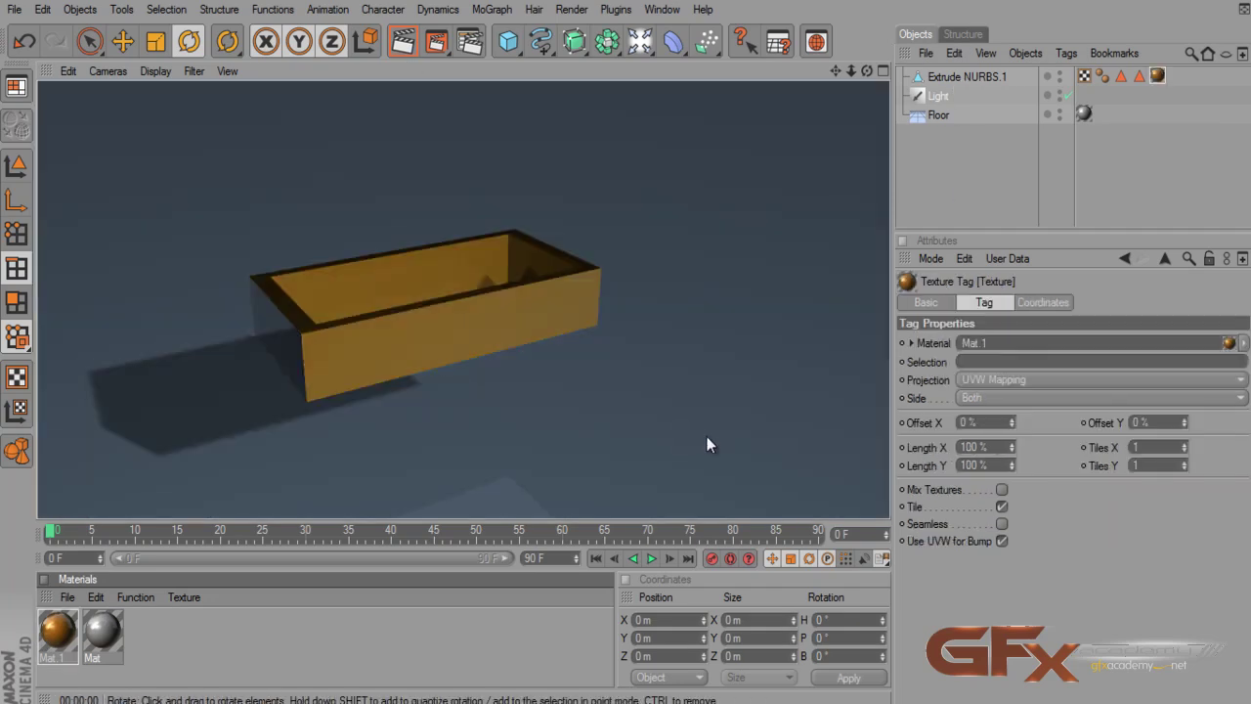